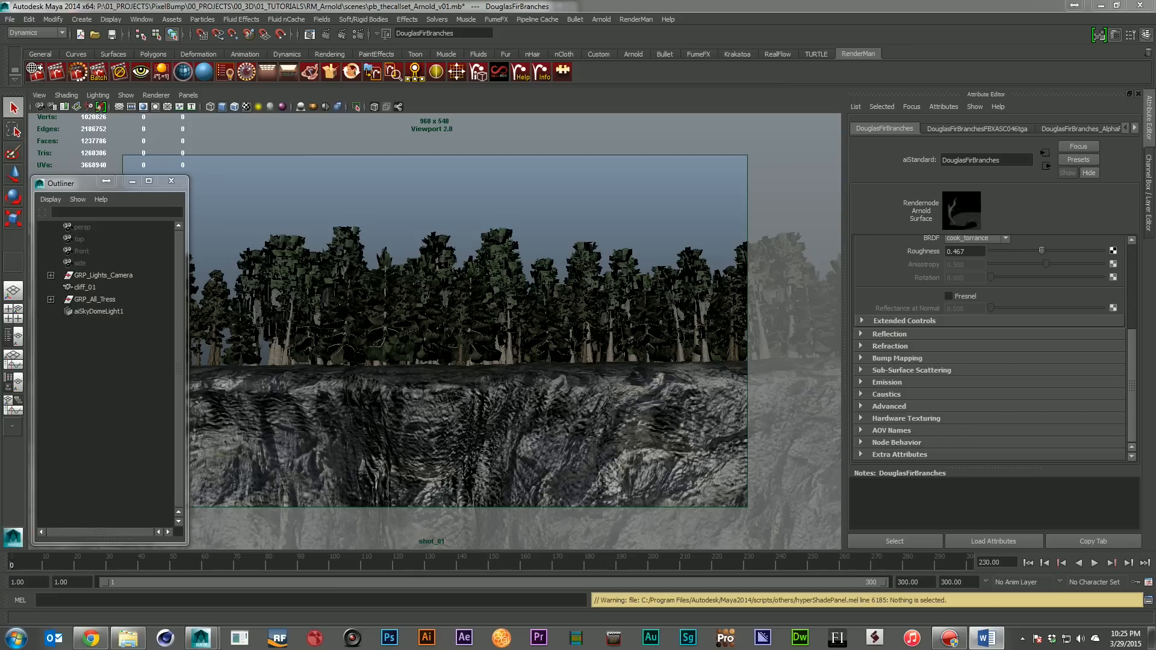
Bring Hypershade into view and inspect the colour and alpha texture files feeding the DouglasFirBranches material
drag(1155, 315, 590, 291)
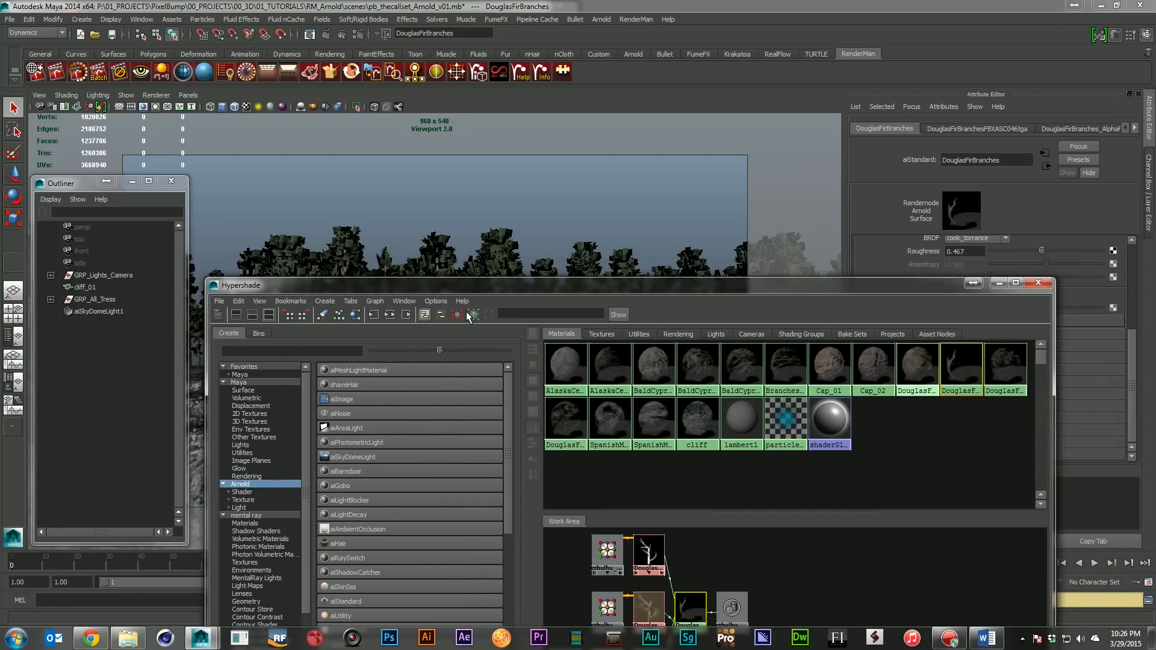
drag(477, 284, 491, 139)
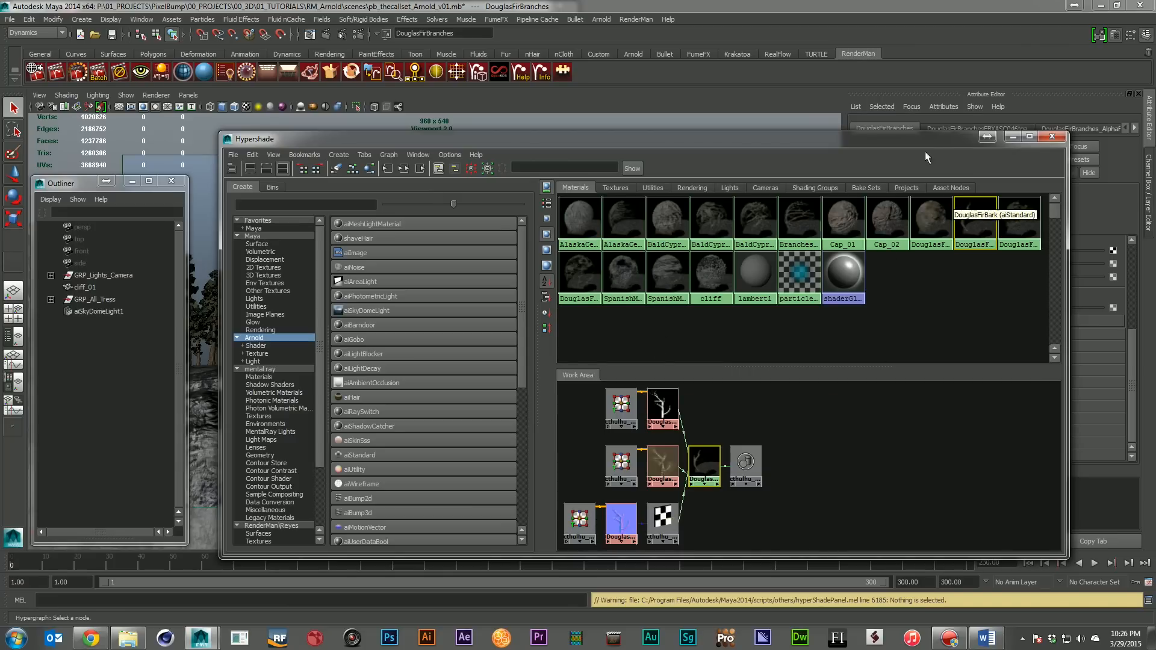
drag(922, 140, 672, 130)
scroll(1044, 342, up, 5)
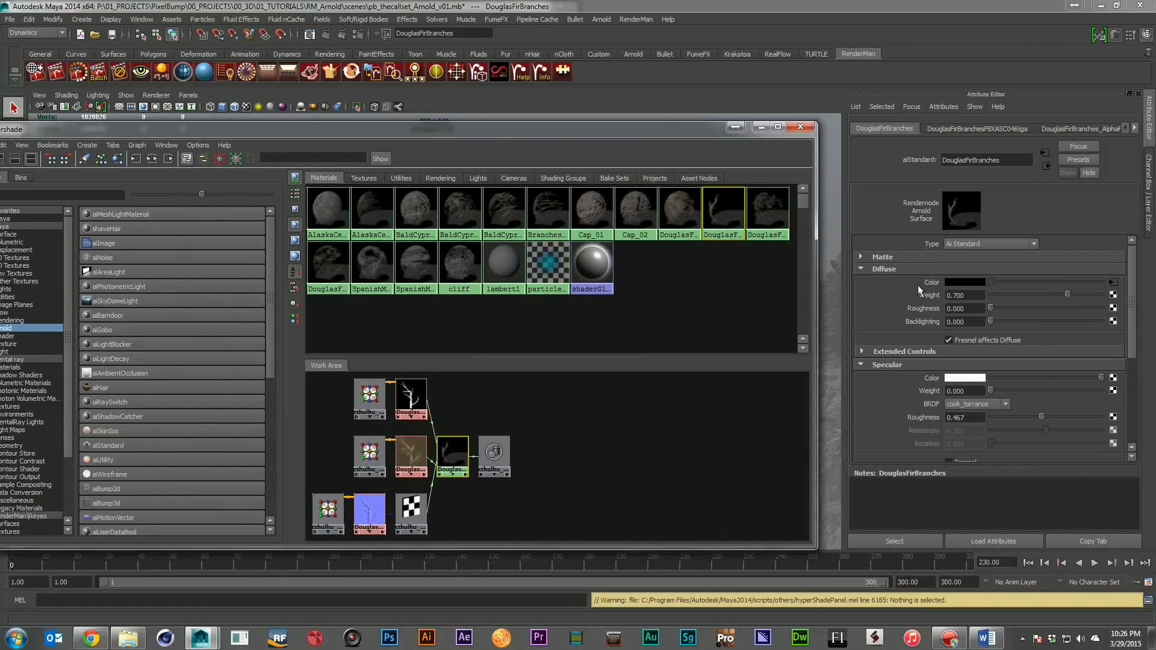
click(411, 455)
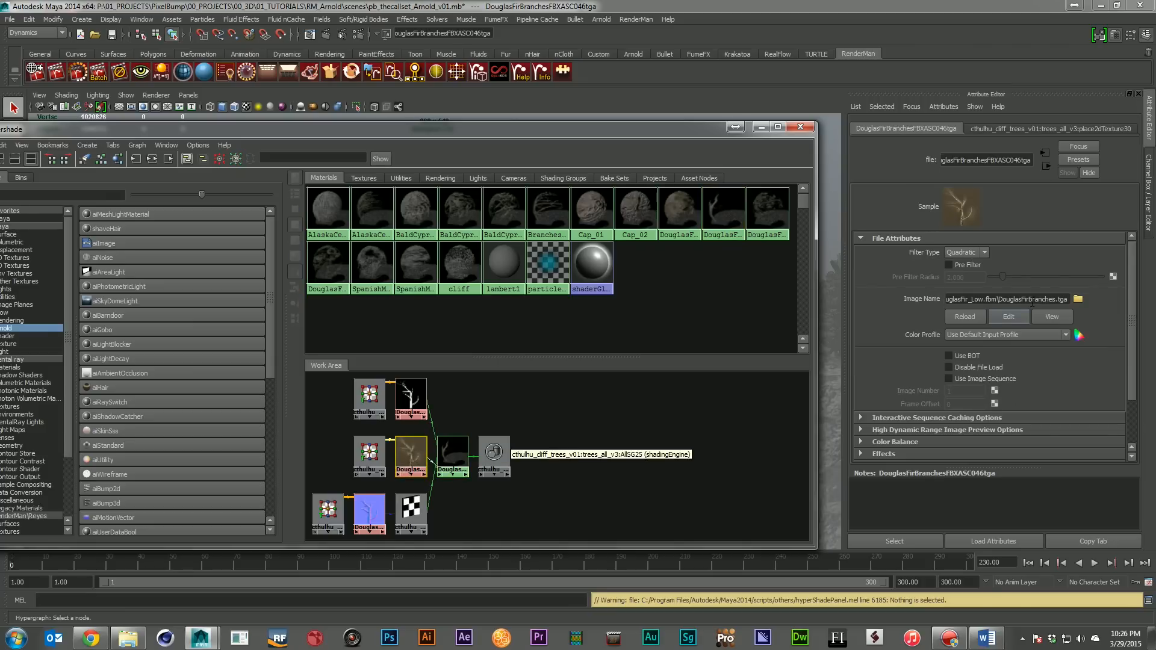
click(457, 447)
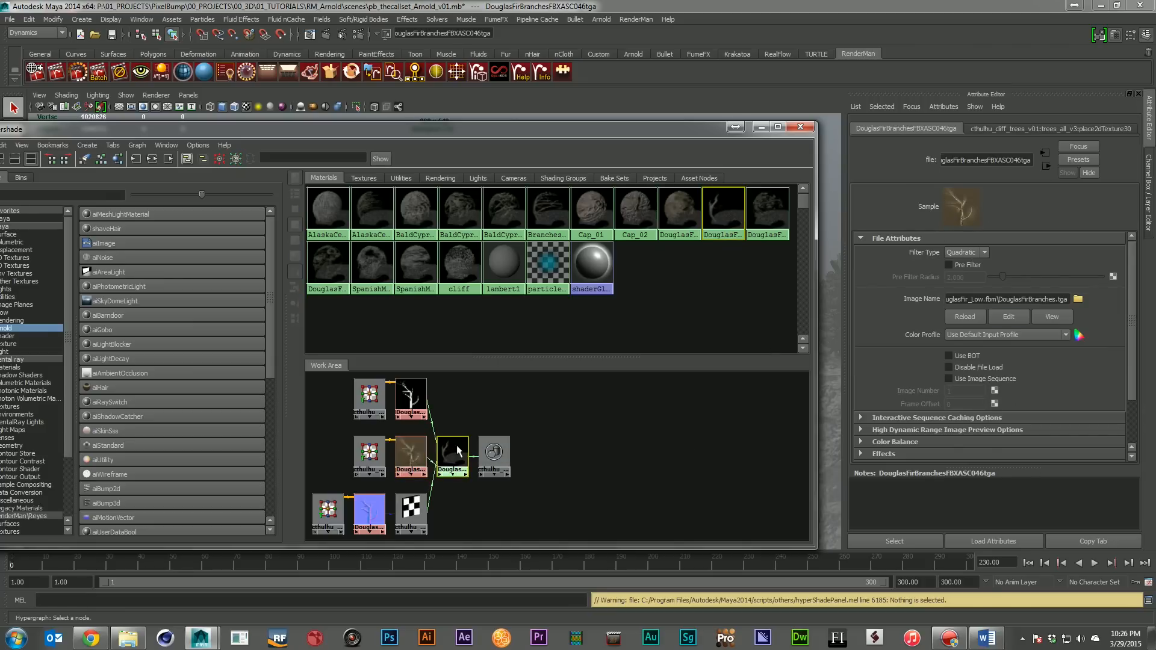
click(416, 398)
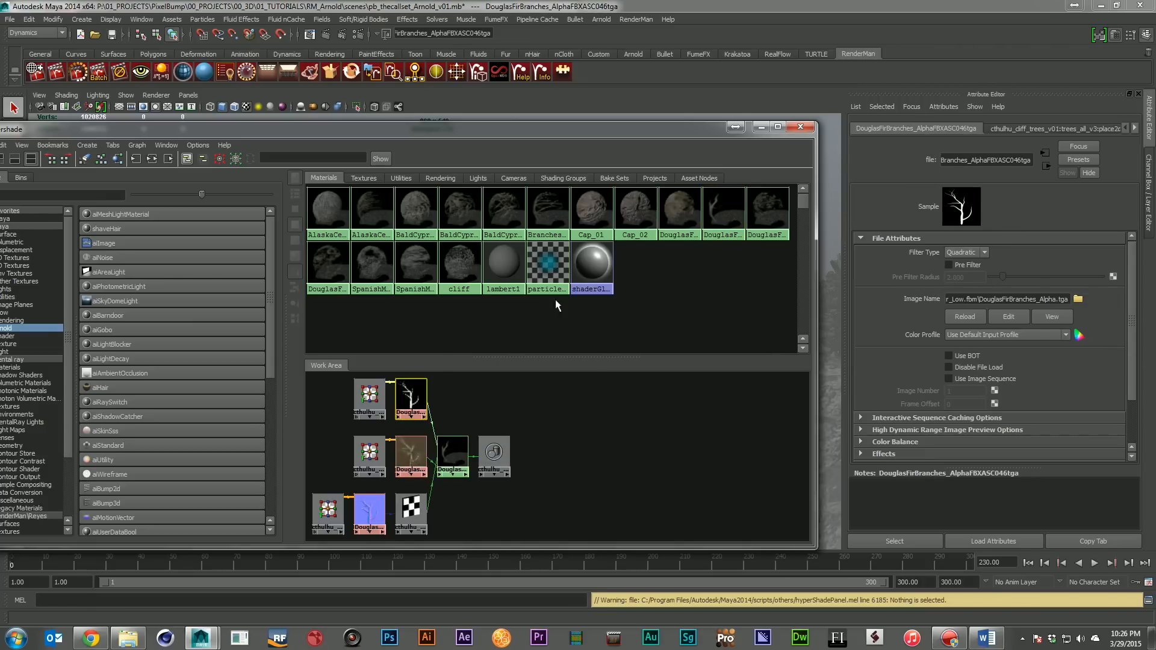
Inspect the DouglasFirBranches material's Refraction and Bump Mapping attributes and its connected bump2d node
click(452, 453)
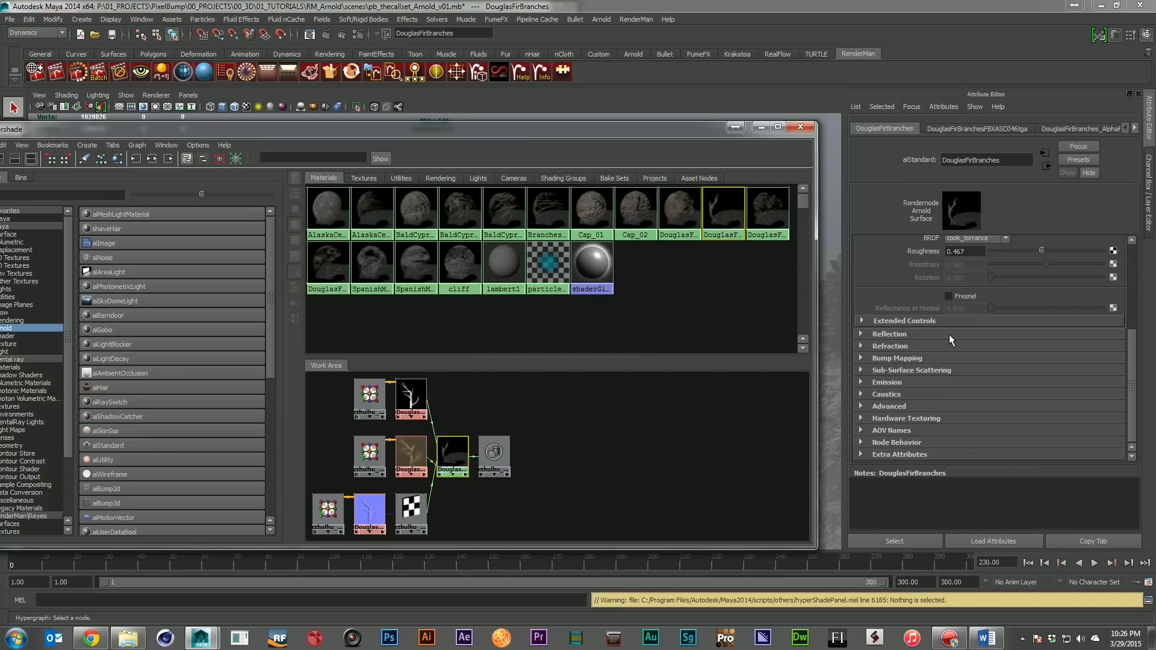
click(936, 342)
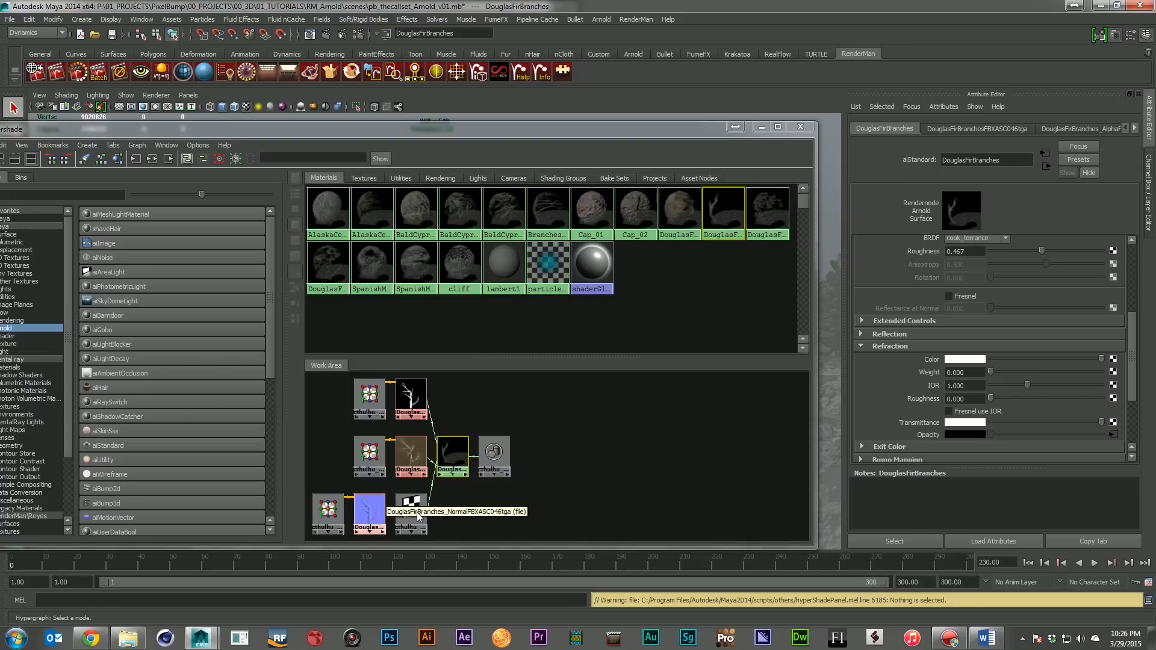
scroll(915, 337, down, 3)
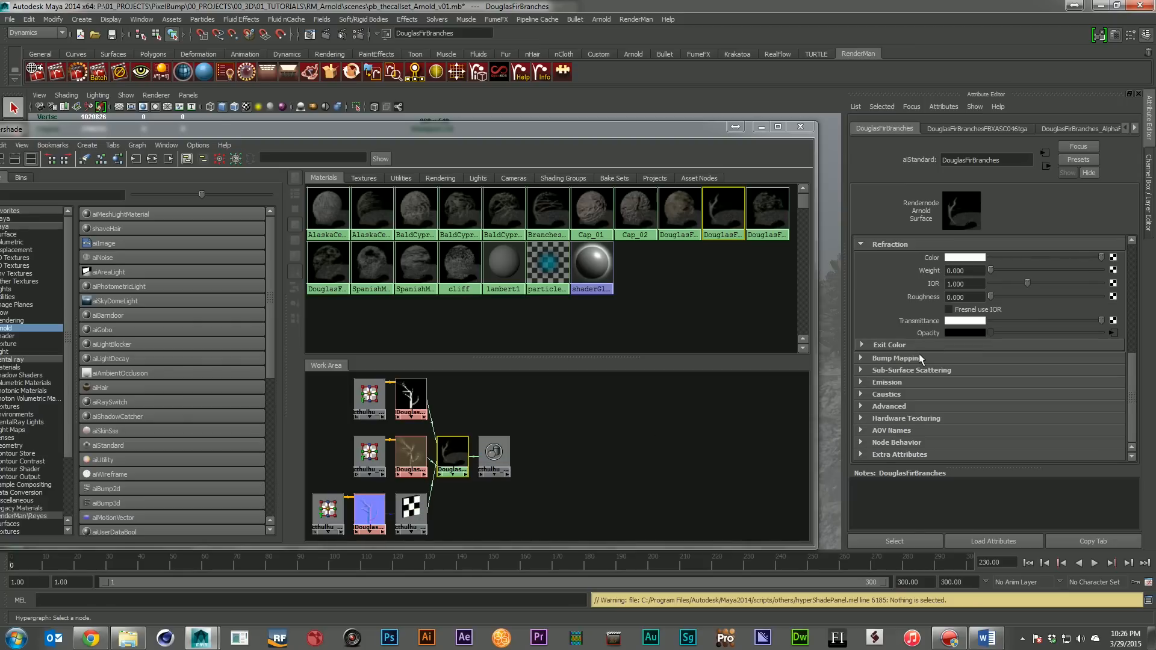
click(920, 357)
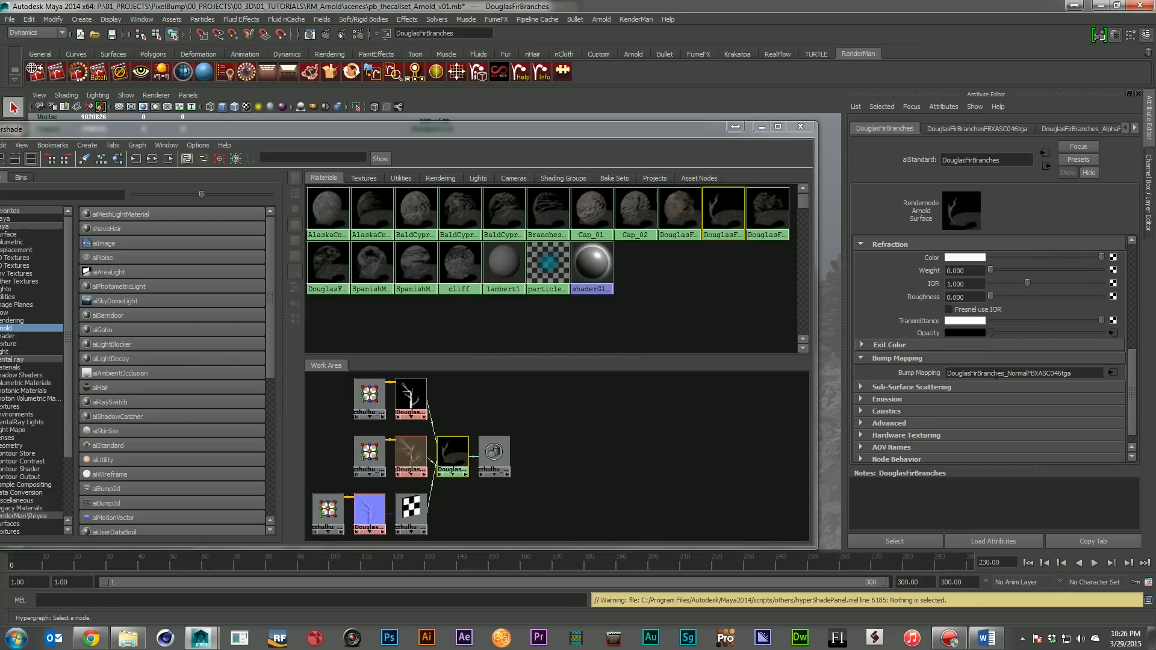
click(420, 503)
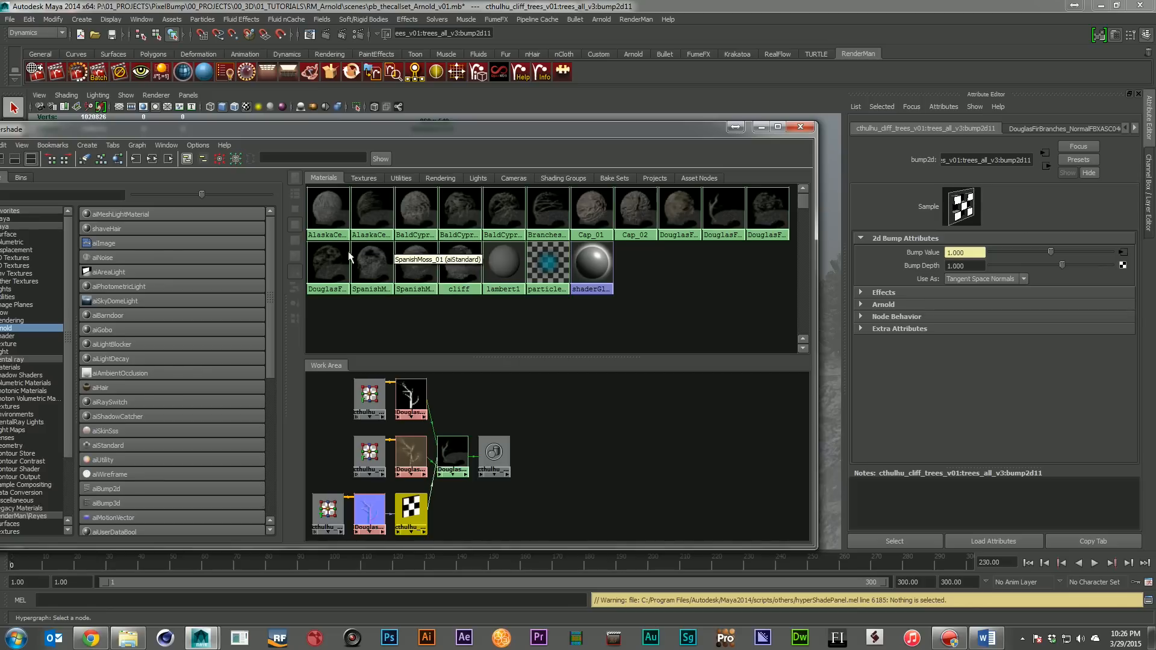
Graph the shading networks of the AlaskaCedarBark and Cap_01 materials to review them, and move Hypershade out of the way
click(327, 199)
click(153, 160)
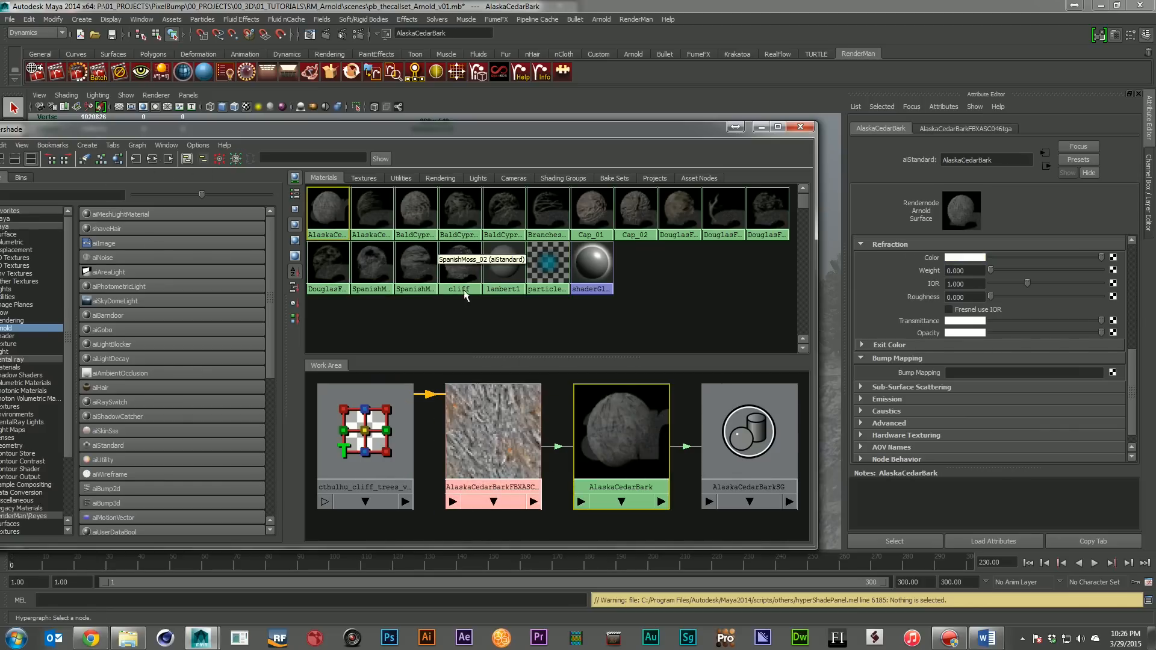
click(613, 232)
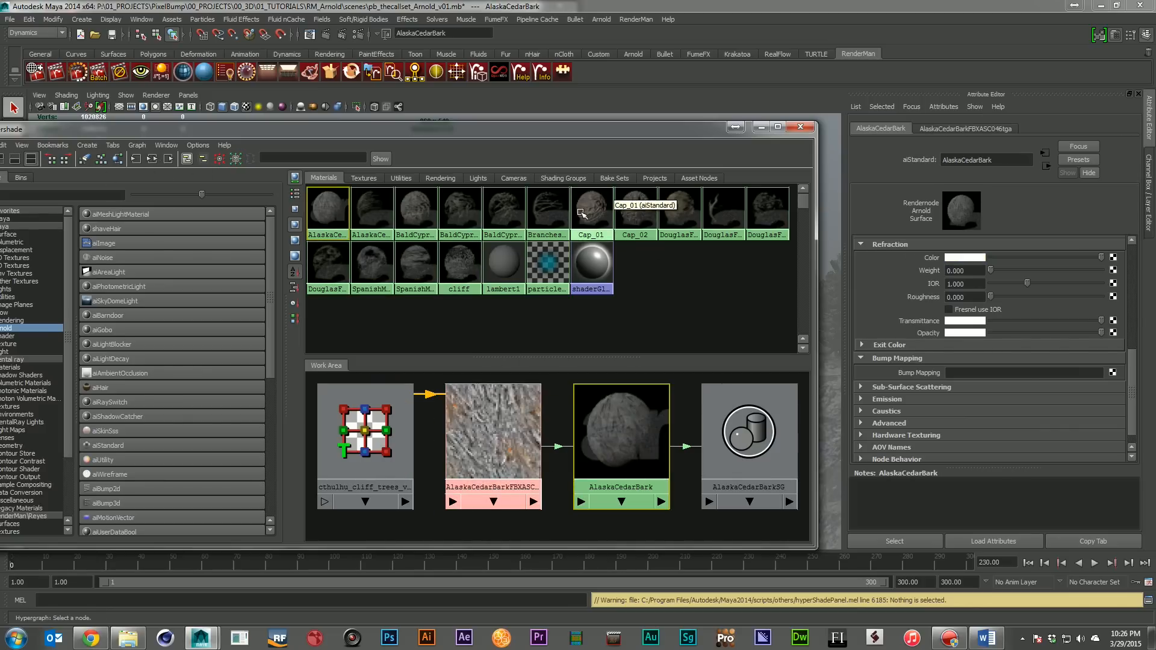
click(153, 159)
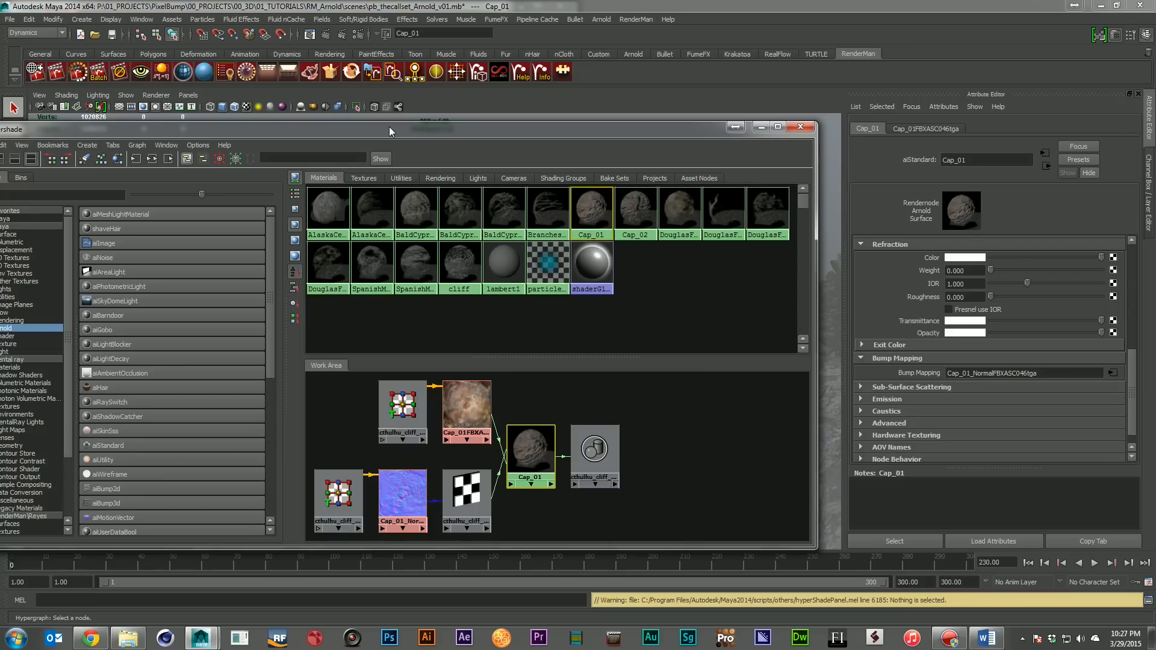
drag(389, 127, 1155, 288)
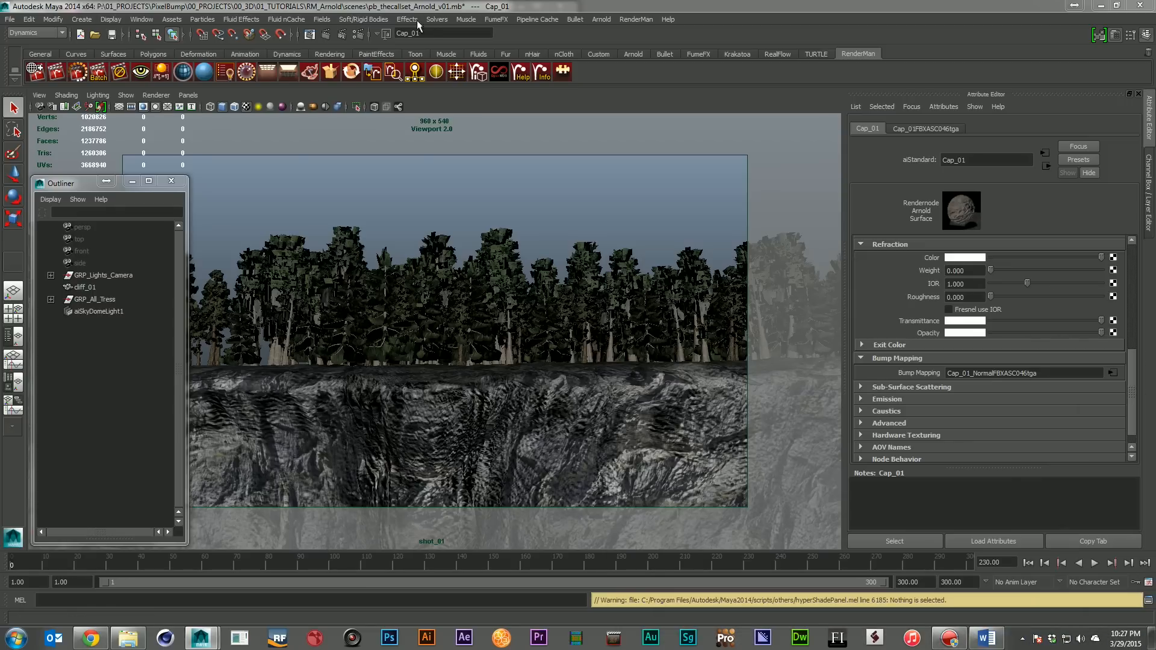
Review Arnold's light types and inspect the HDR image file connected to the colour of aiSkyDomeLight1
click(601, 19)
mouse_move(630, 49)
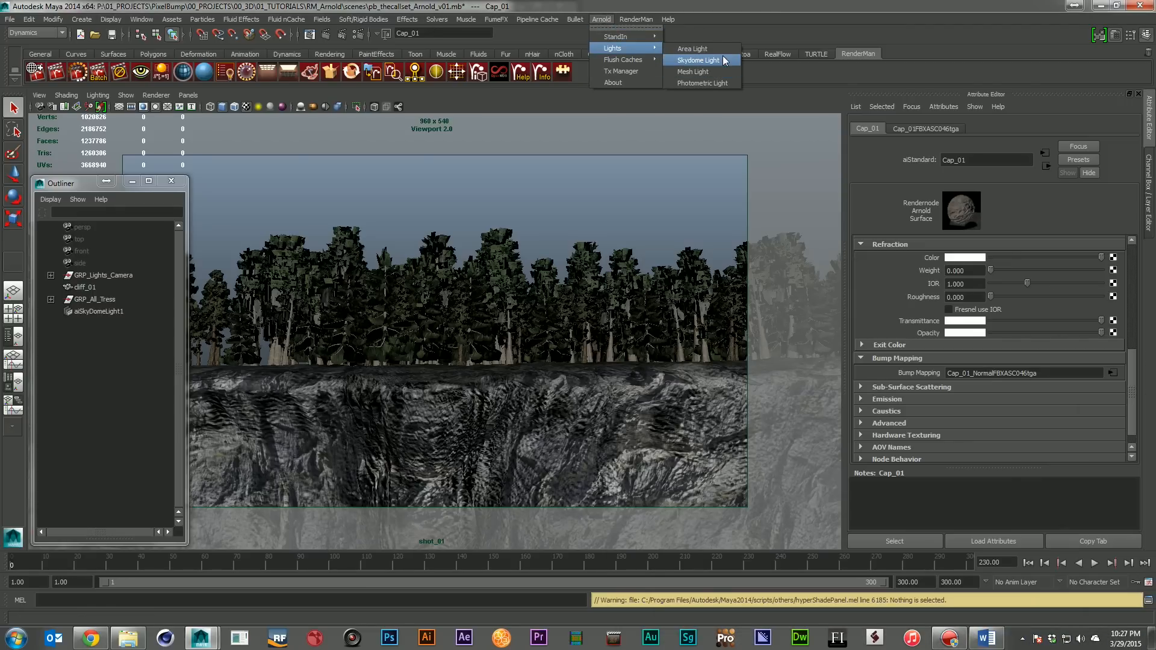
click(93, 311)
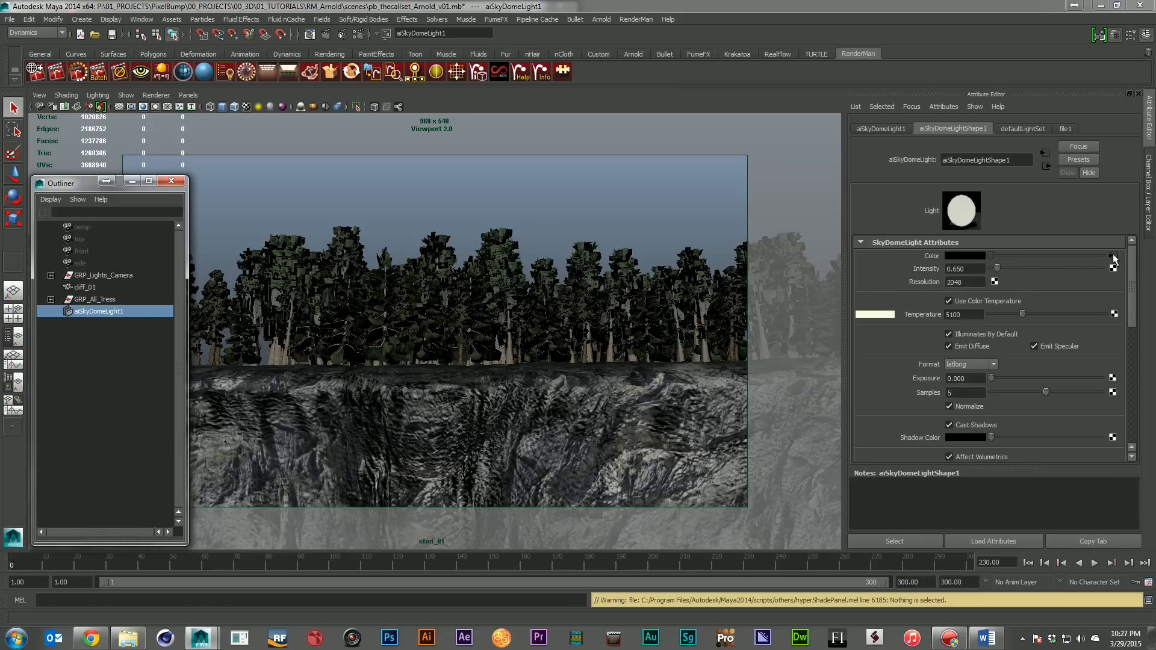
drag(1155, 415, 281, 152)
click(519, 444)
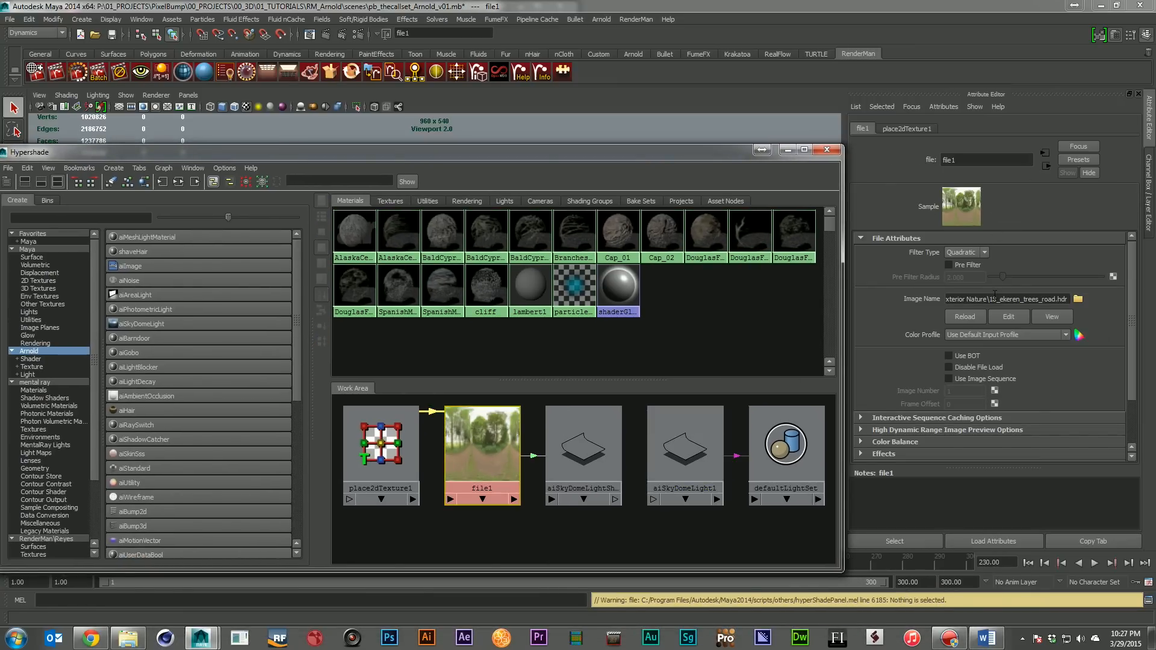
drag(992, 299, 1069, 300)
drag(589, 157, 1155, 433)
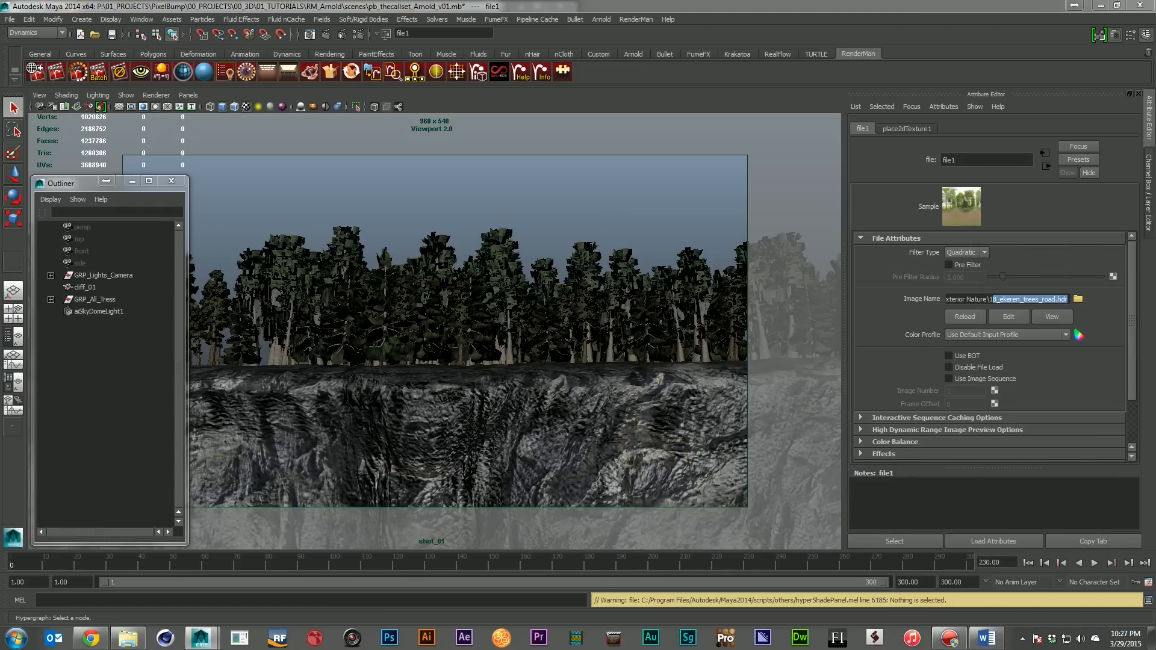
Select aiSkyDomeLight1 and start an Arnold IPR render of the shot, keeping the light's attributes accessible
click(120, 312)
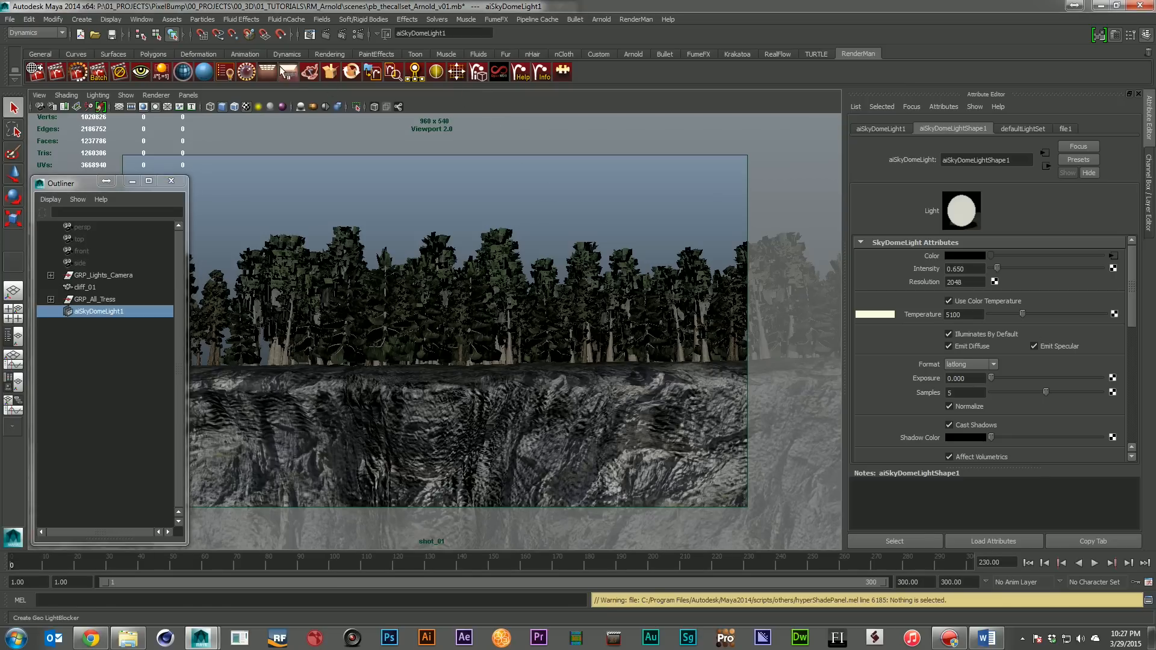
click(341, 34)
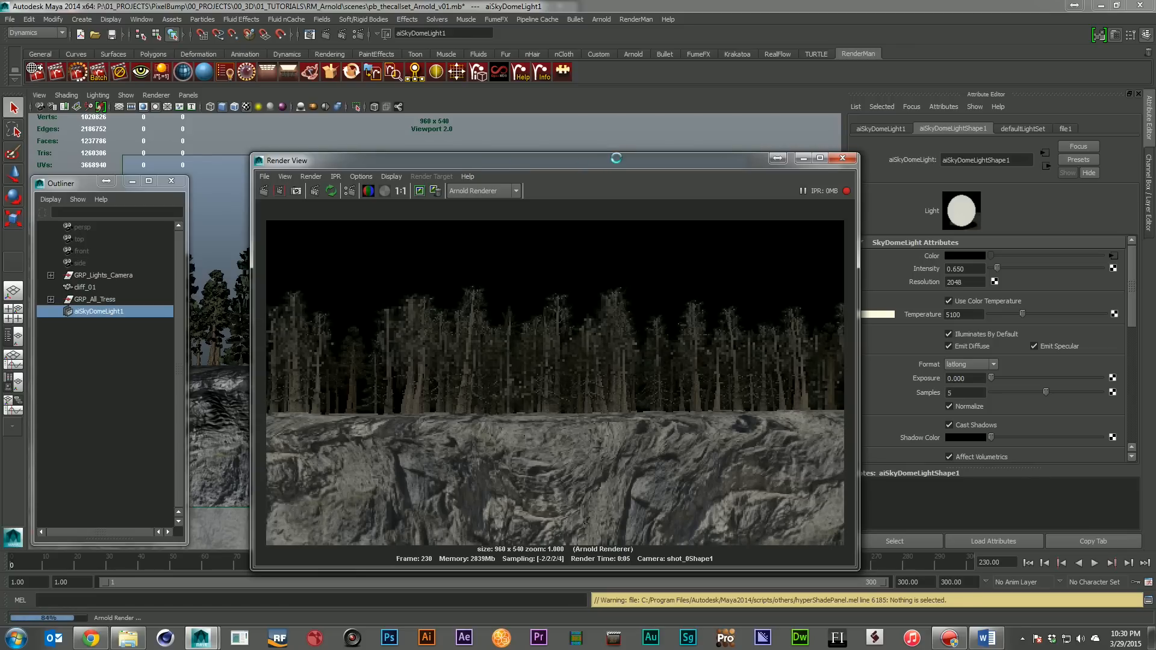
drag(616, 157, 572, 151)
Try a Y rotation of 0 on the sky dome light and restore it to 180
click(881, 128)
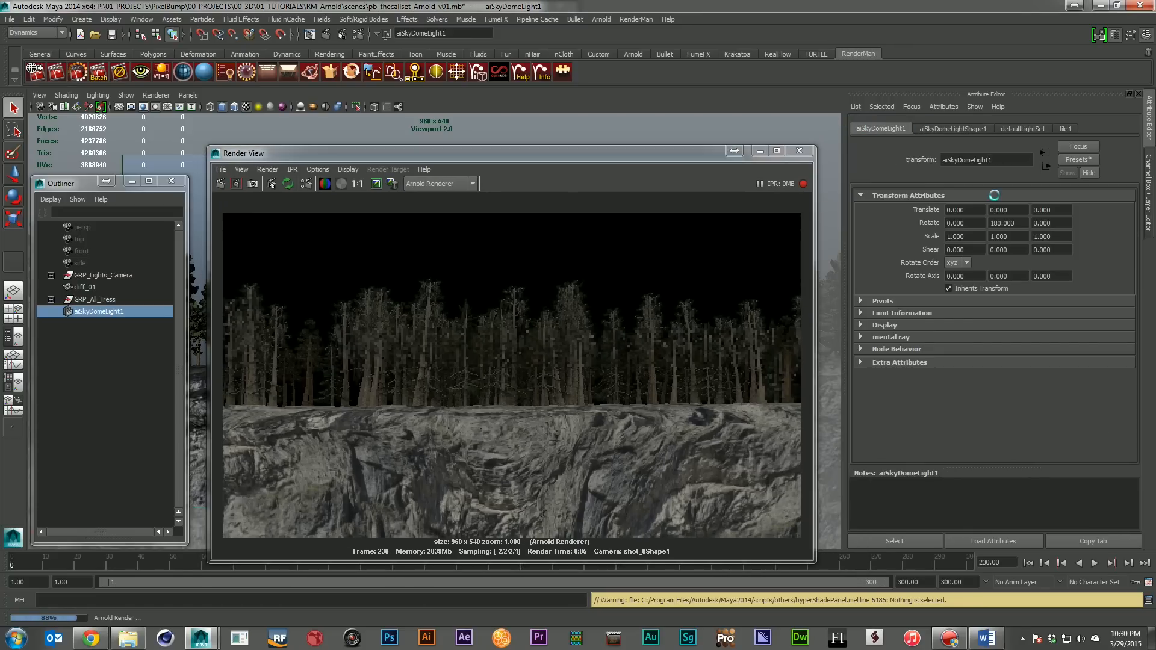
double_click(1002, 223)
text(0)
key(Return)
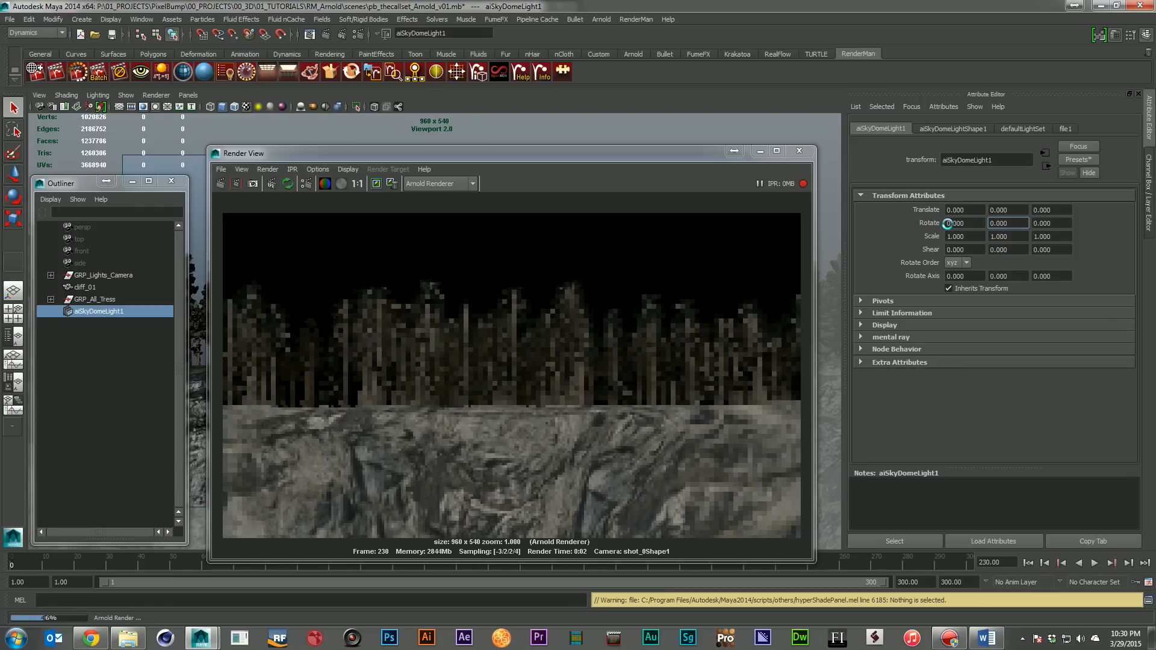
text(180)
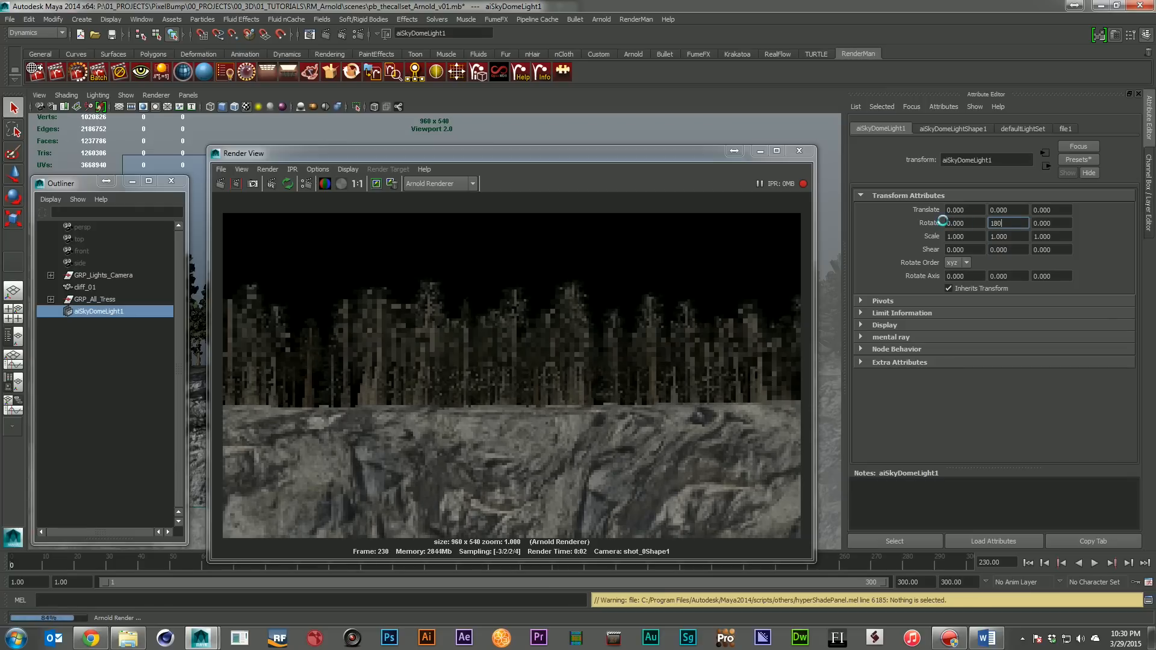
Set the sky dome light's colour temperature to 5000 and close the render preview
click(952, 129)
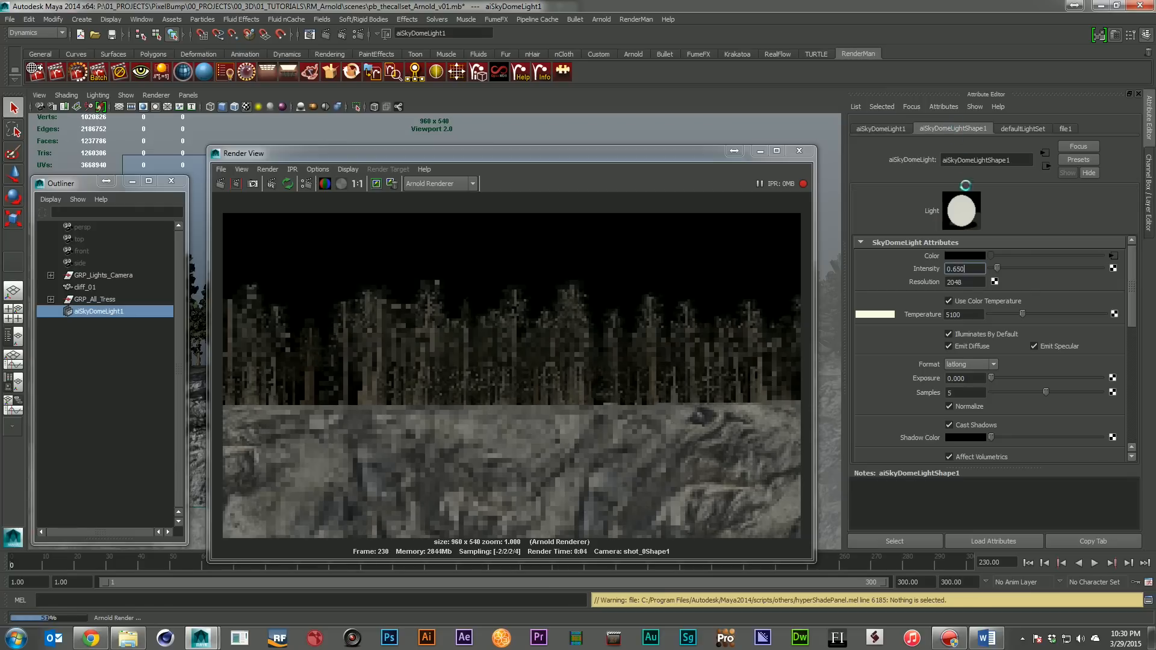
double_click(952, 314)
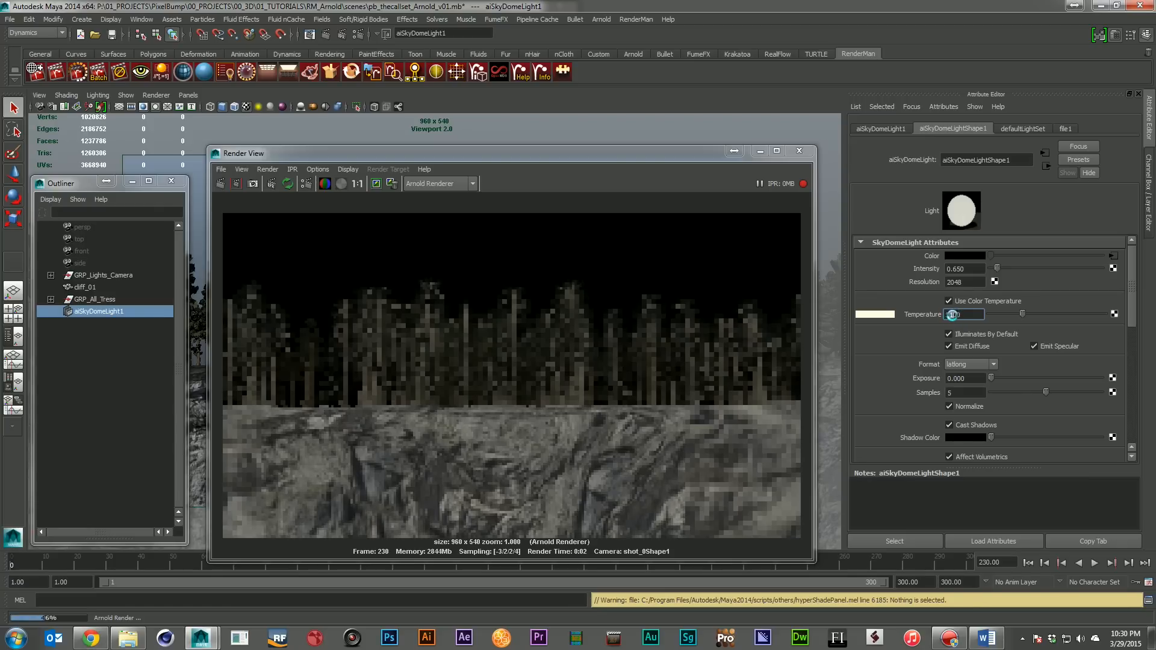
text(5000)
key(Return)
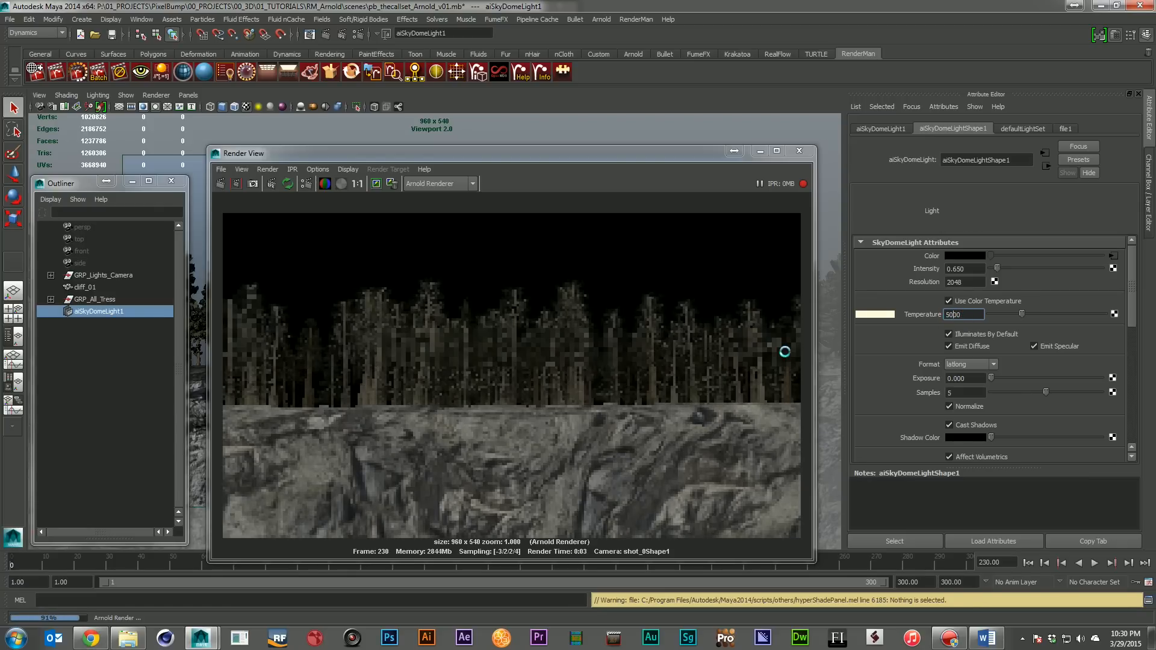
drag(577, 153, 692, 154)
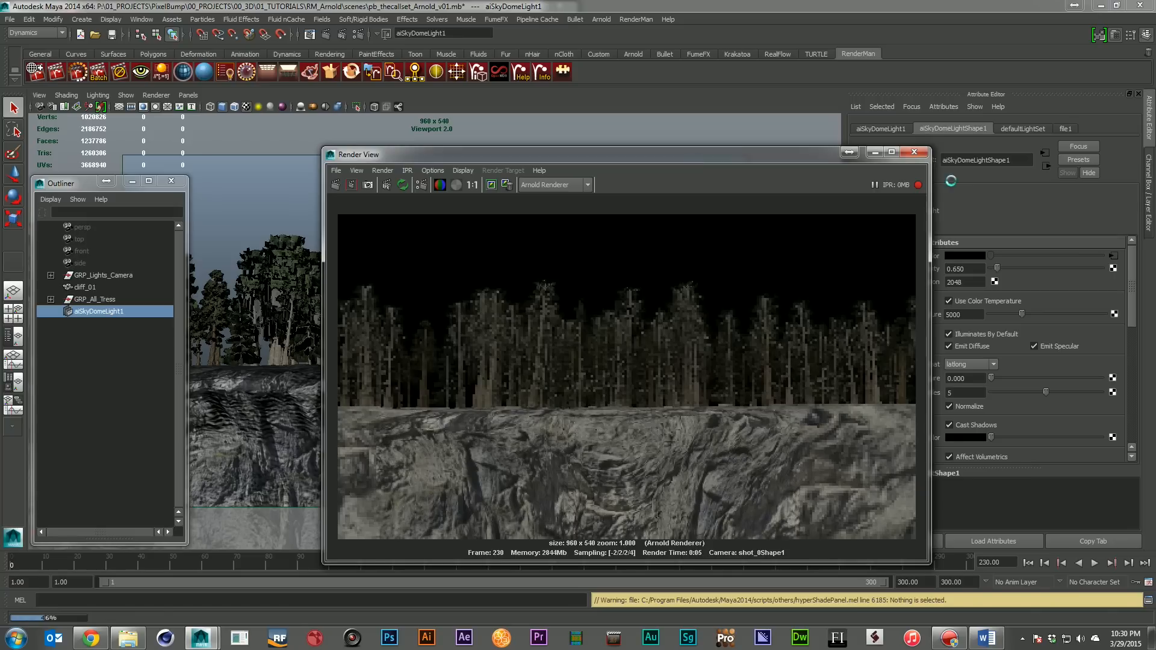
click(914, 151)
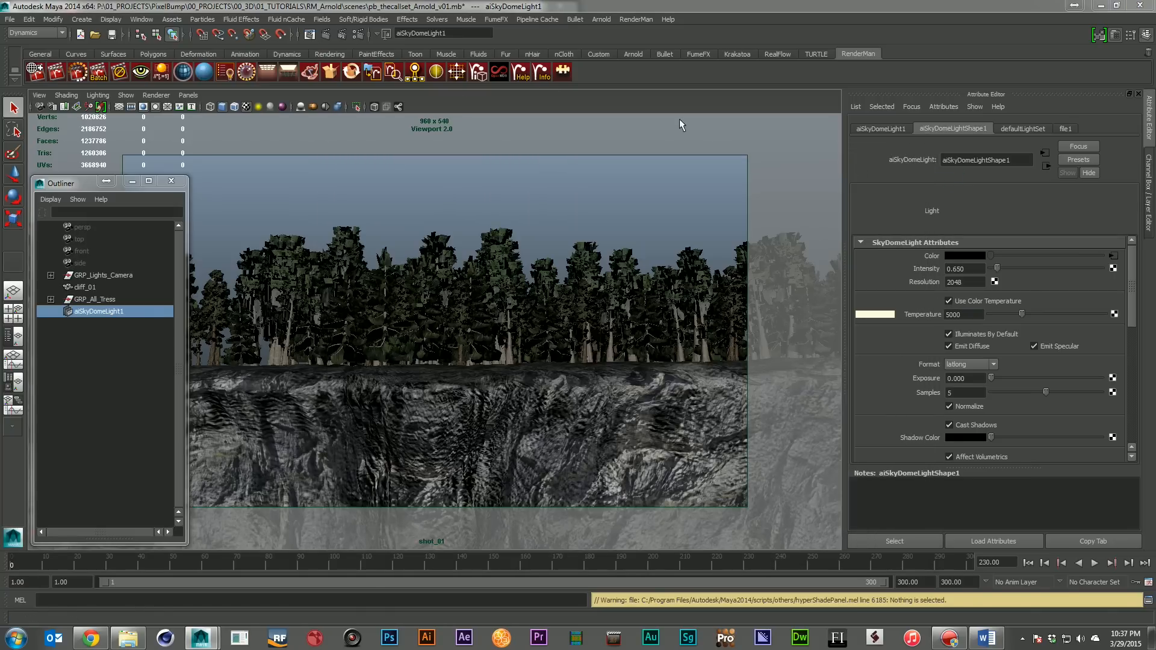
Review the Sampling and Ray Depth values in the Arnold render settings, including refraction and transparency depth
drag(1155, 86, 400, 48)
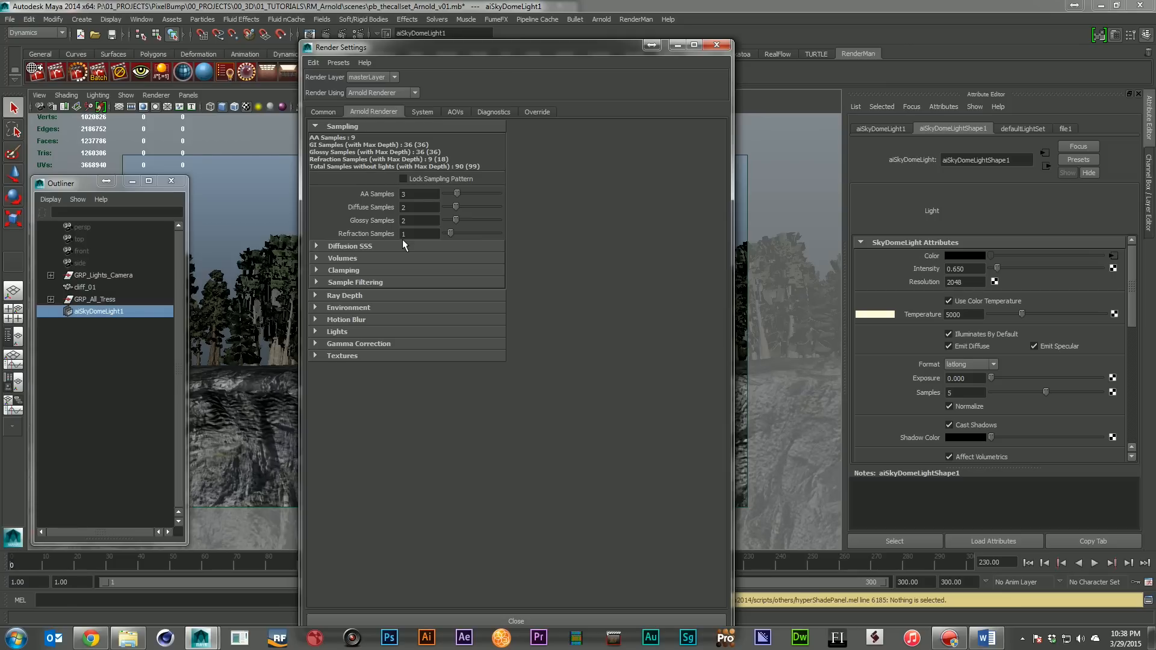
click(370, 295)
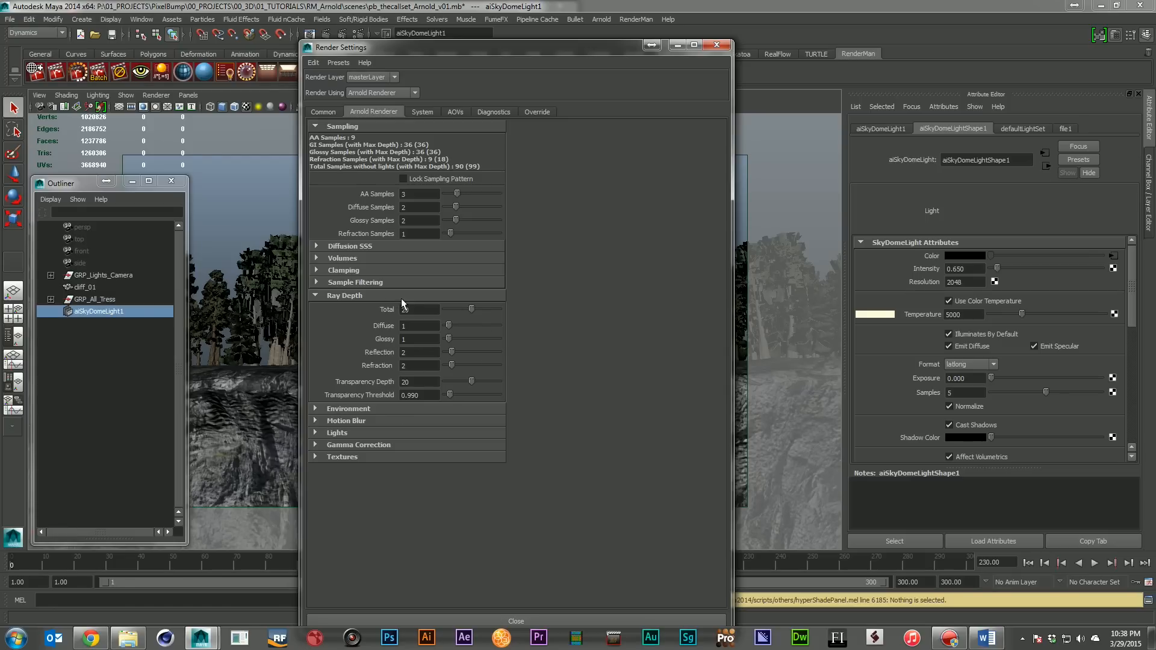
double_click(416, 381)
click(429, 366)
drag(415, 53, 711, 30)
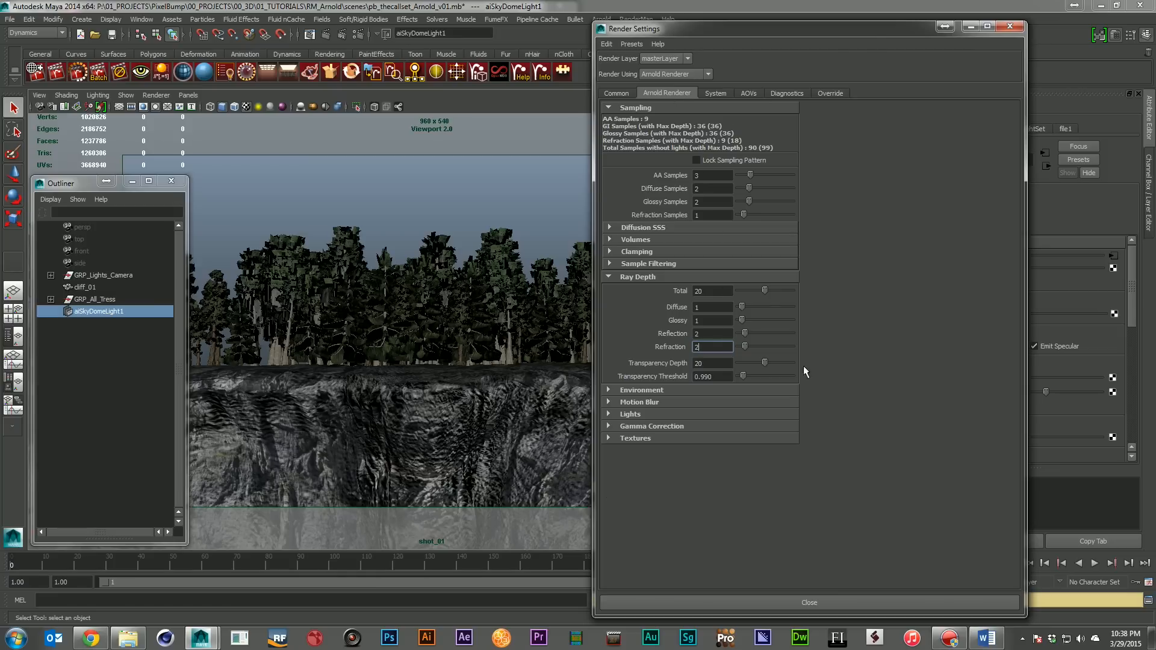
Check the AOV settings and view the rendered image pb_thecallset_Arnold_v02.png in Windows Photo Viewer
click(748, 94)
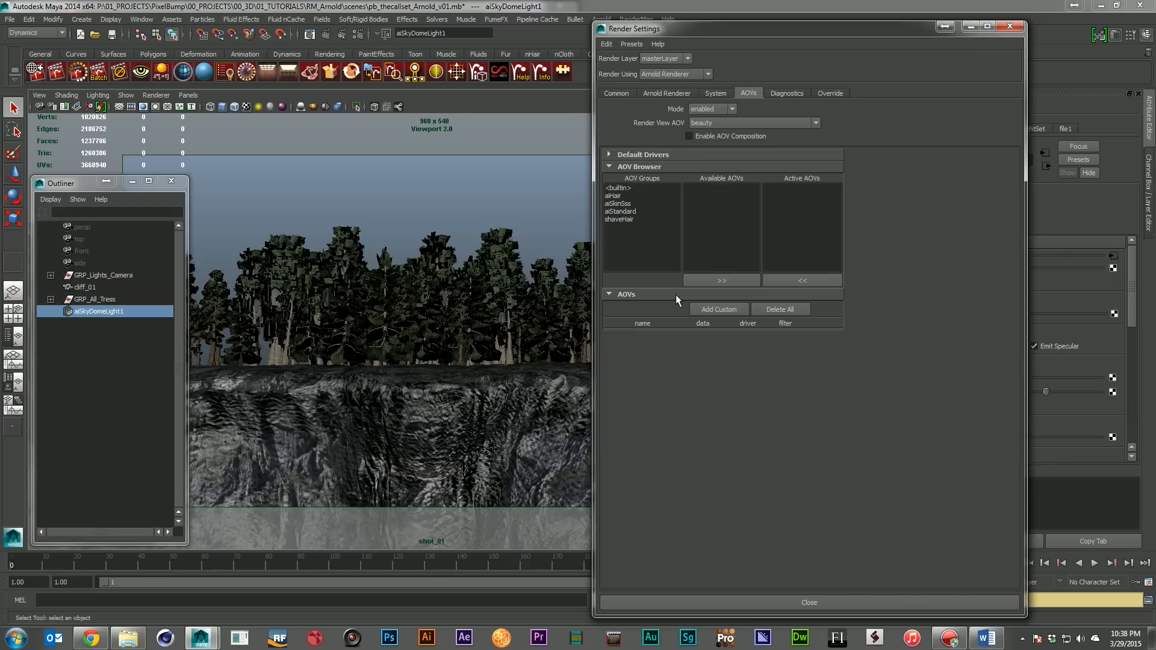
click(664, 94)
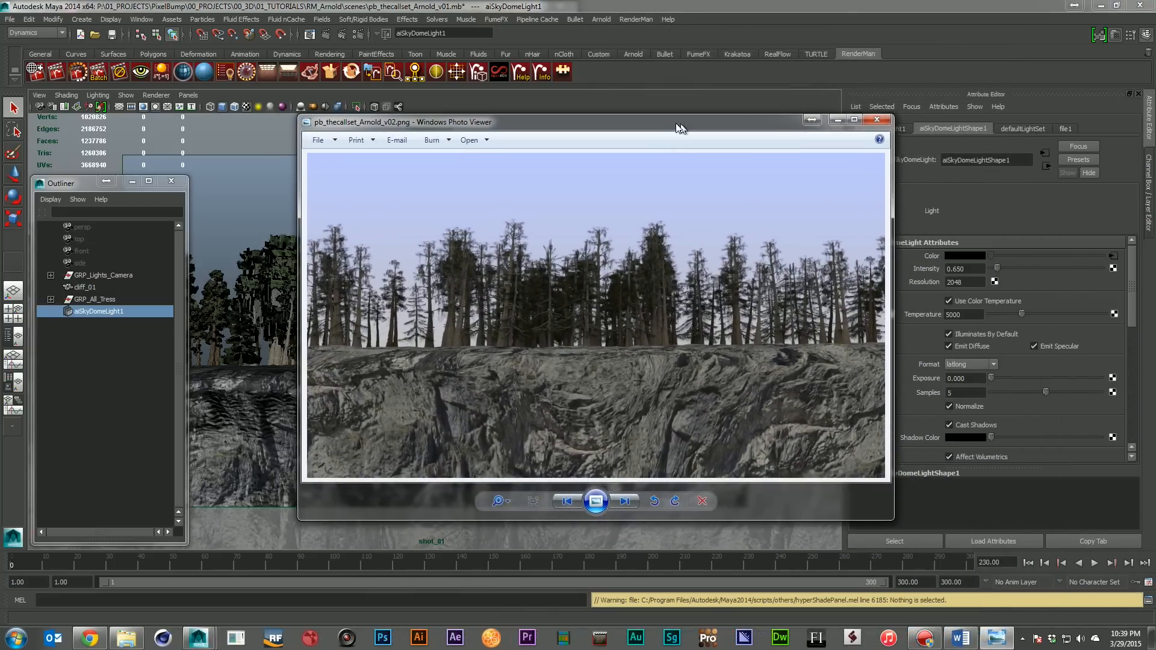
drag(678, 123, 662, 122)
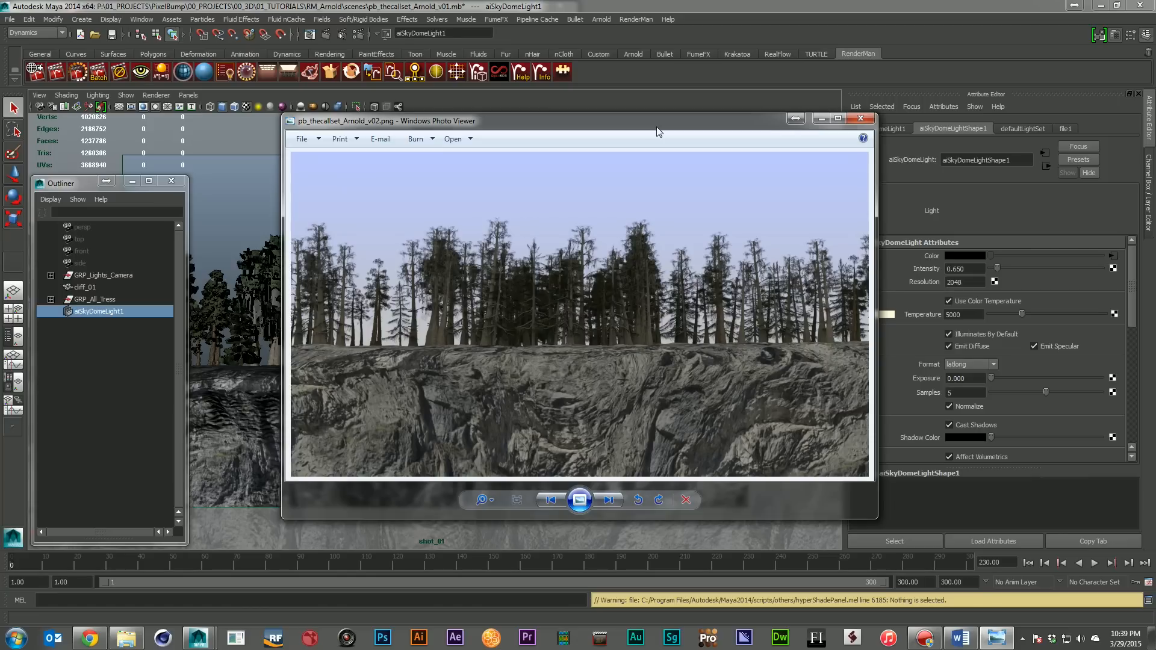
Close the Arnold render image and inspect the BaldCypressBark1 PxrDisney material in the Hypershade
click(861, 119)
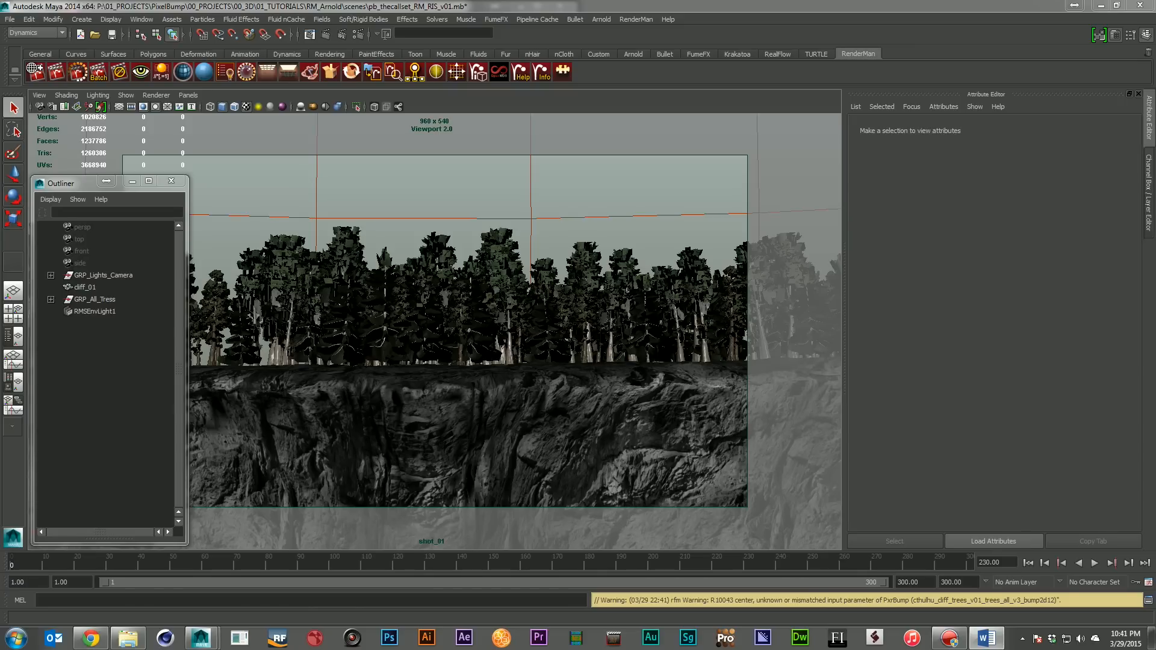
drag(1155, 422, 477, 189)
click(479, 259)
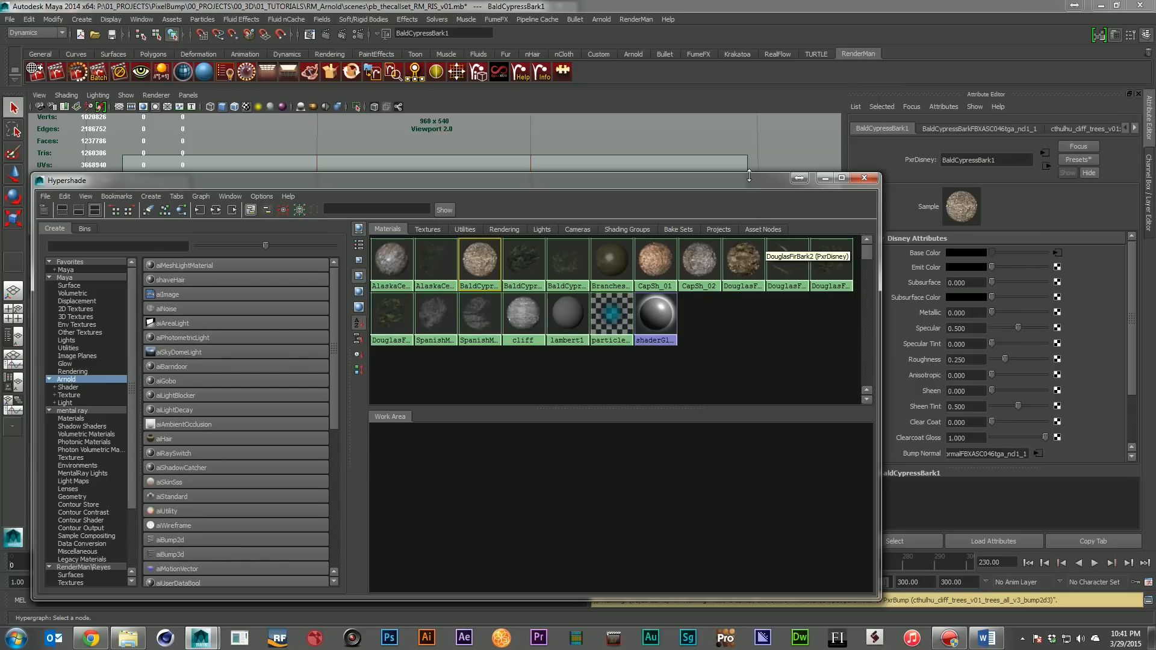
drag(764, 184, 720, 169)
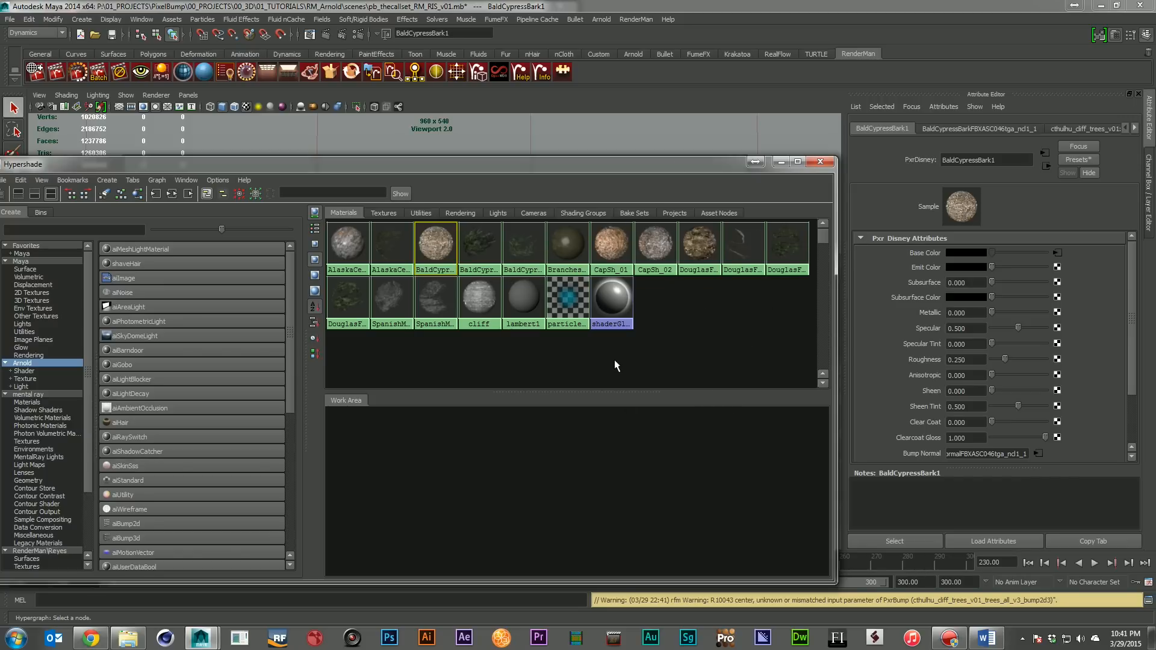
Select the DouglasFirBranches1 material and list the RenderMan RIS nodes available in the Hypershade
click(743, 248)
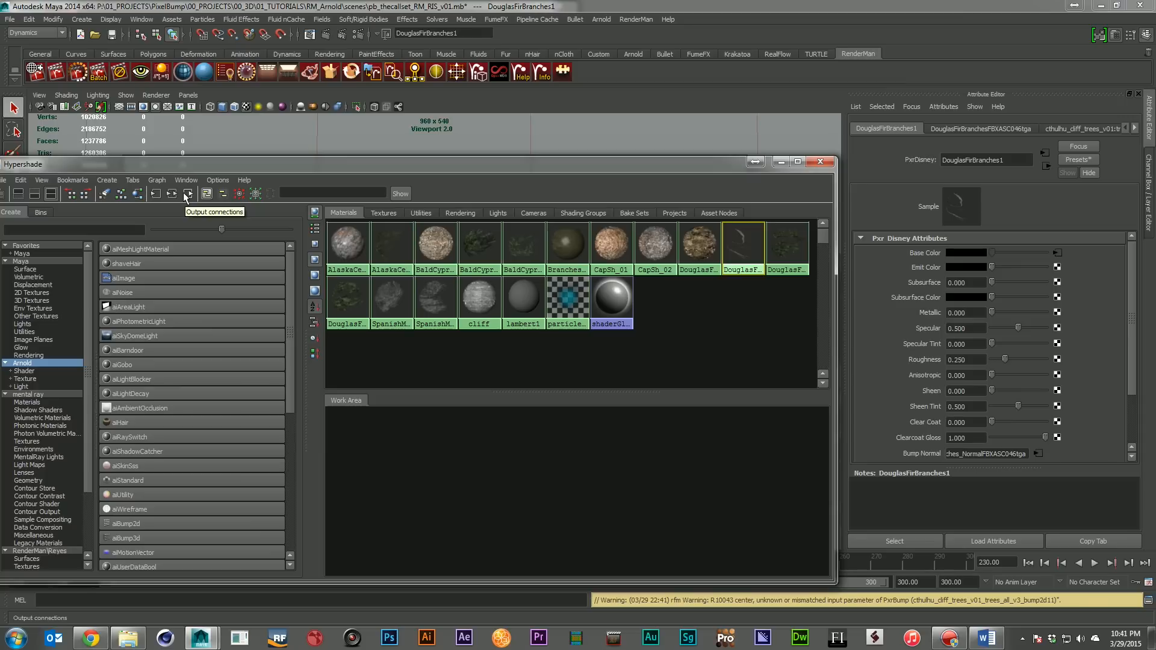
click(5, 395)
click(50, 449)
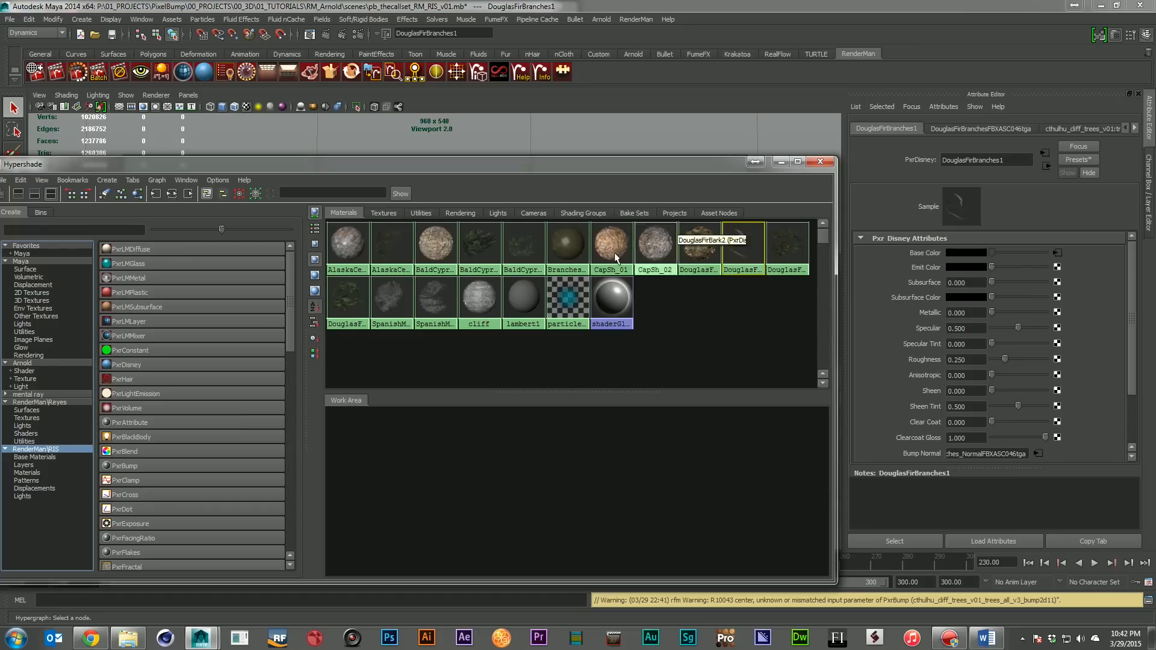
Graph the DouglasFirBranches1 shading network and review its PxrDisney attributes, including Bump Normal and Presence
click(177, 197)
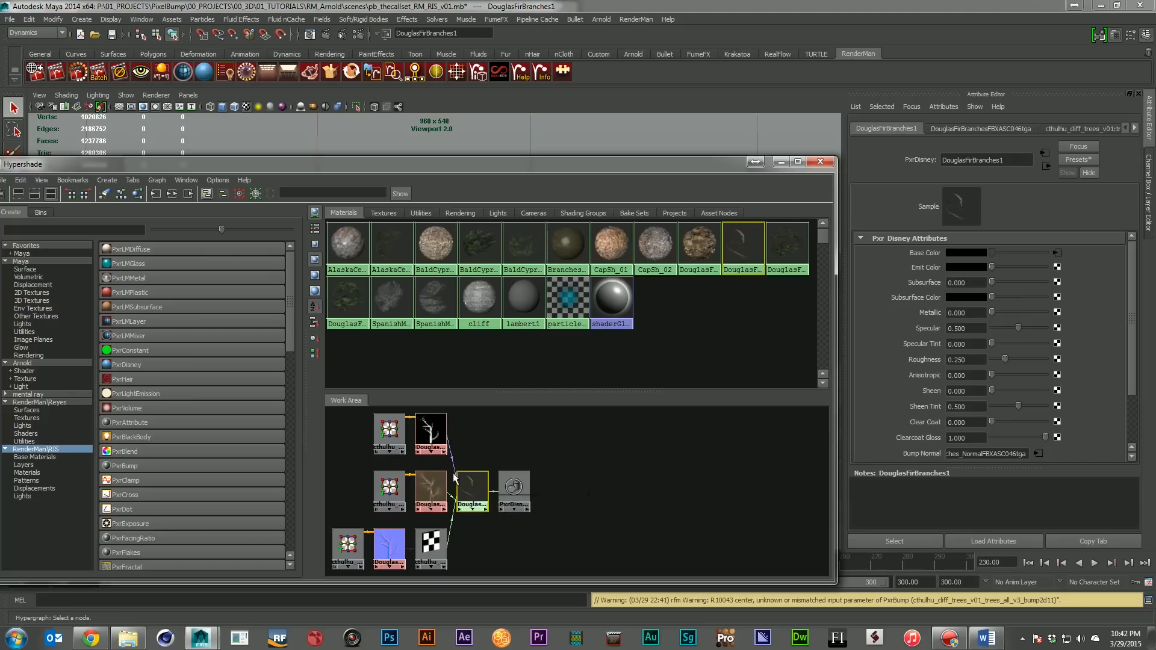
click(431, 493)
click(472, 491)
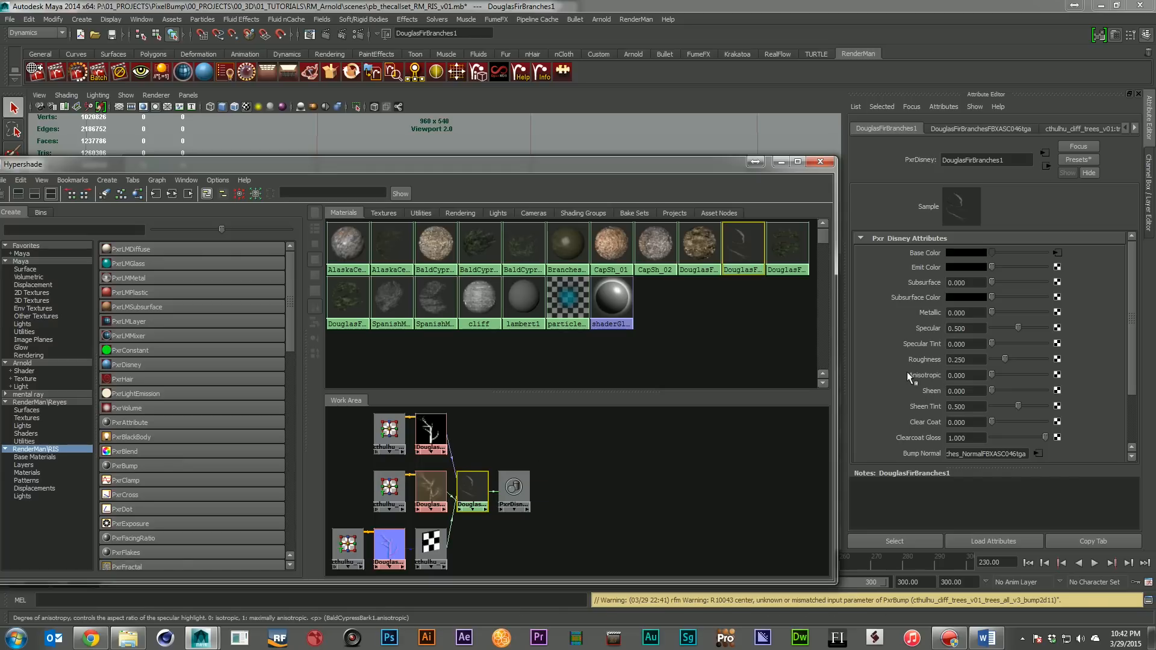
scroll(906, 371, down, 3)
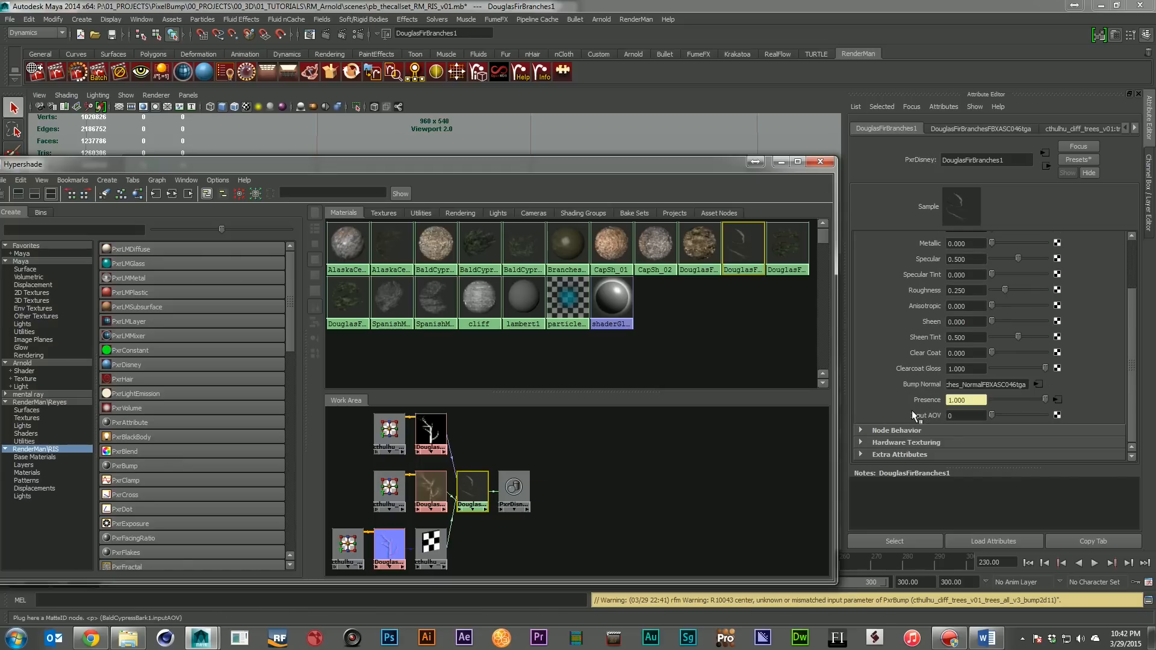
scroll(913, 396, up, 3)
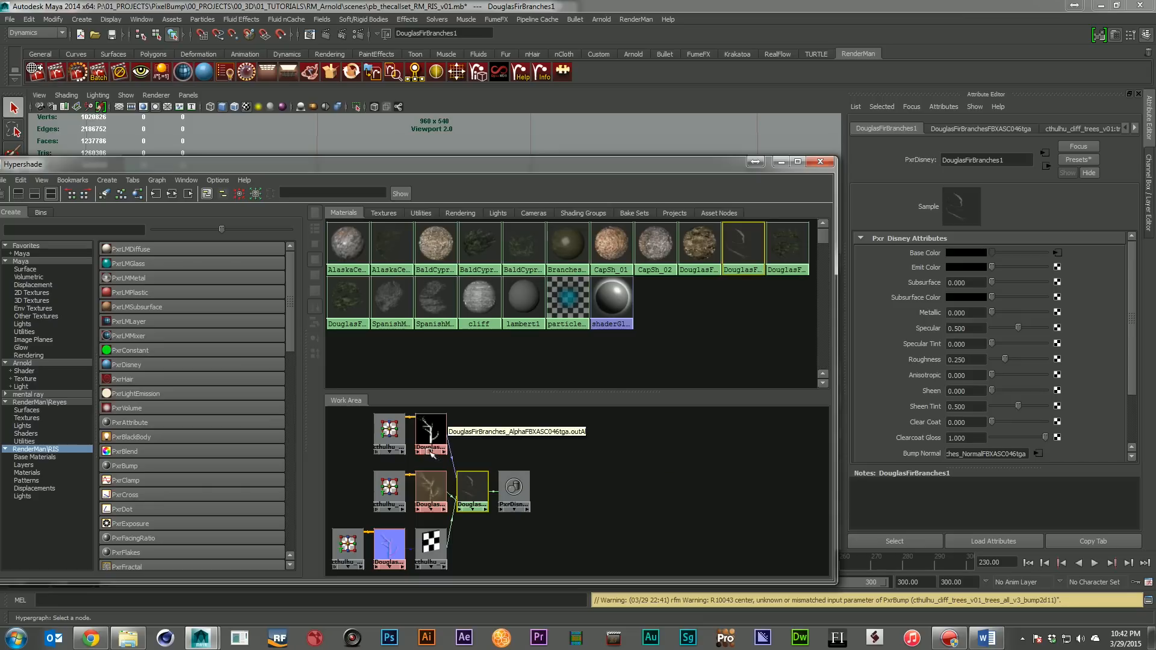
Add RenderMan texture controls to the Douglas fir branches alpha texture and expand its Extra RenderMan Attributes
click(430, 429)
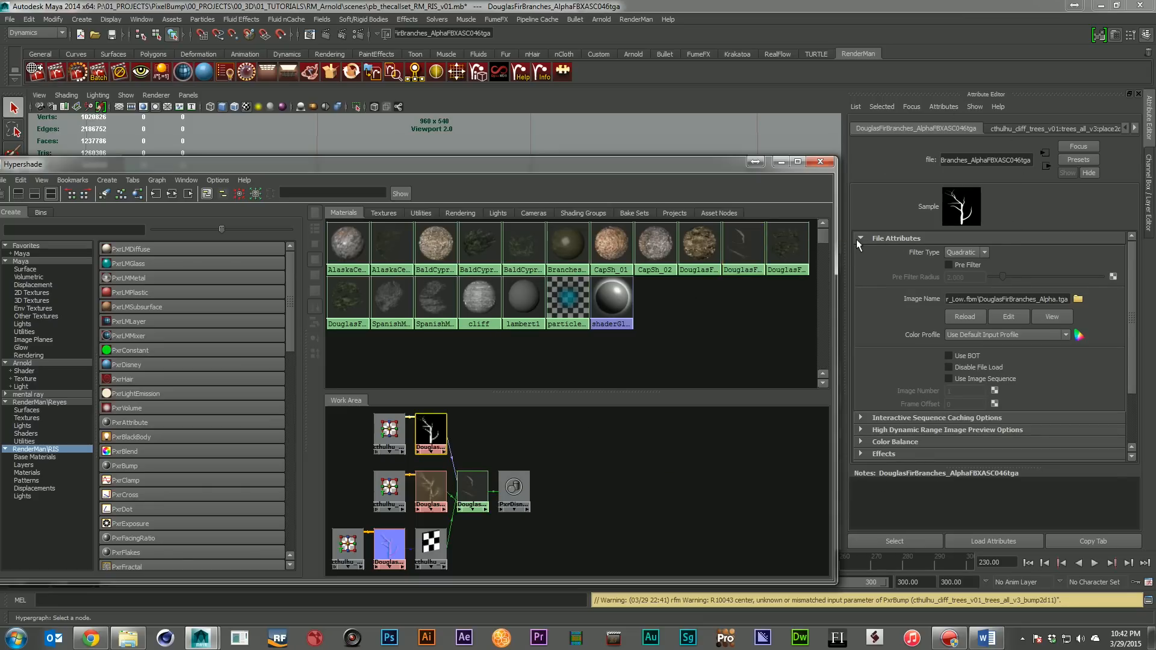
click(860, 239)
click(944, 107)
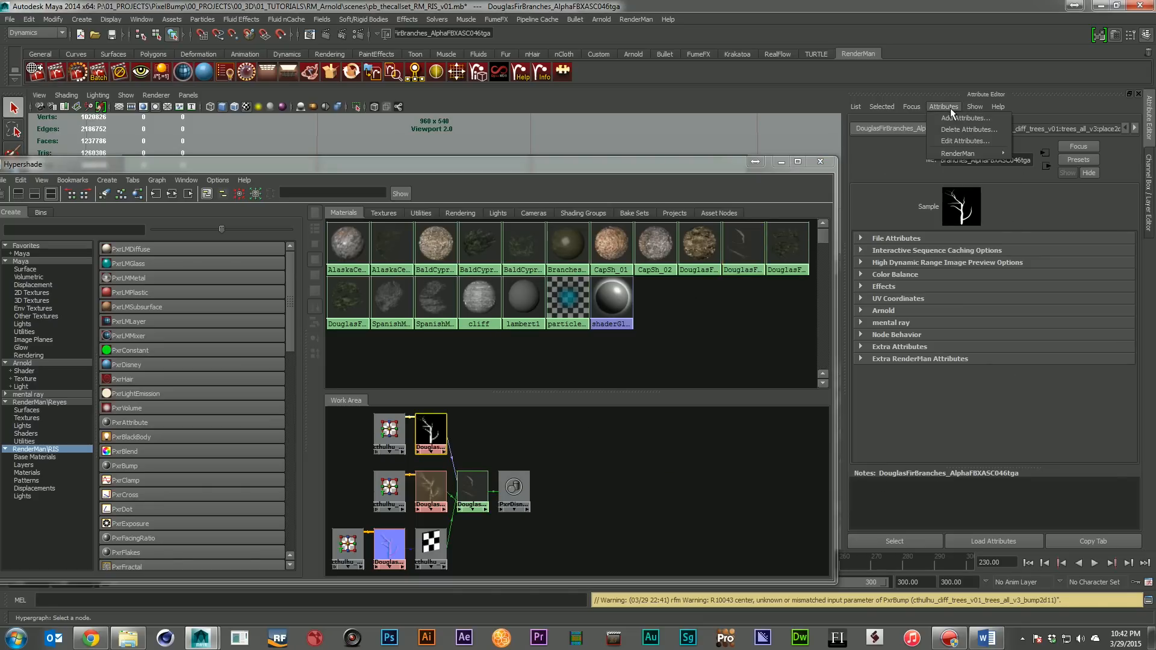
mouse_move(966, 154)
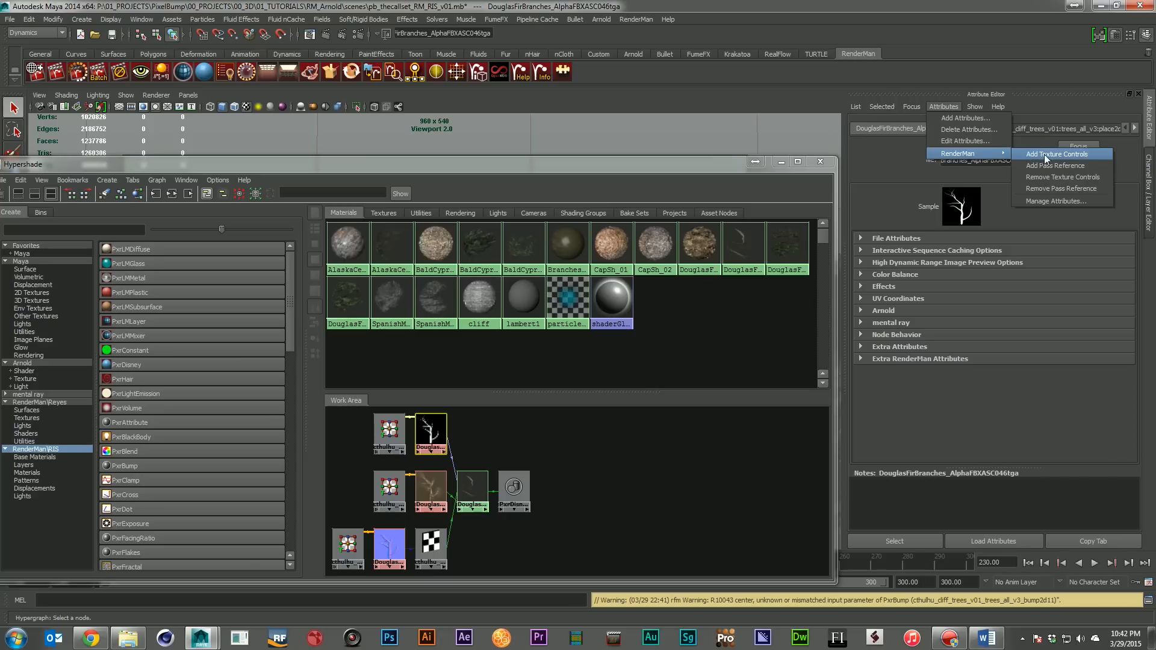
click(1063, 154)
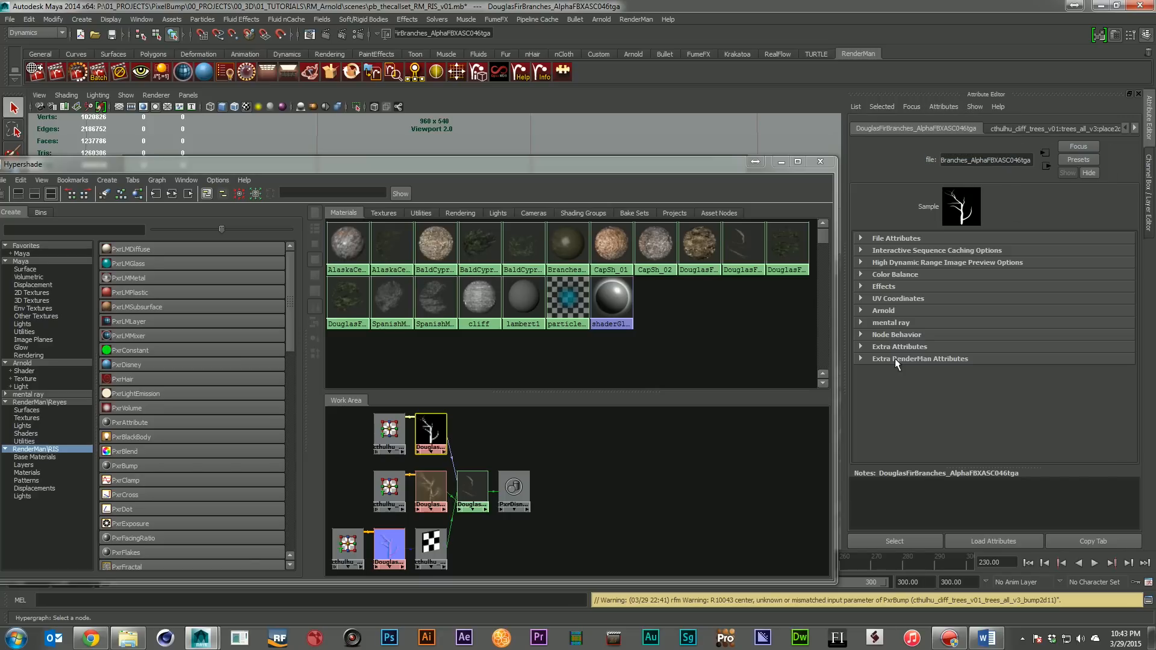
click(860, 359)
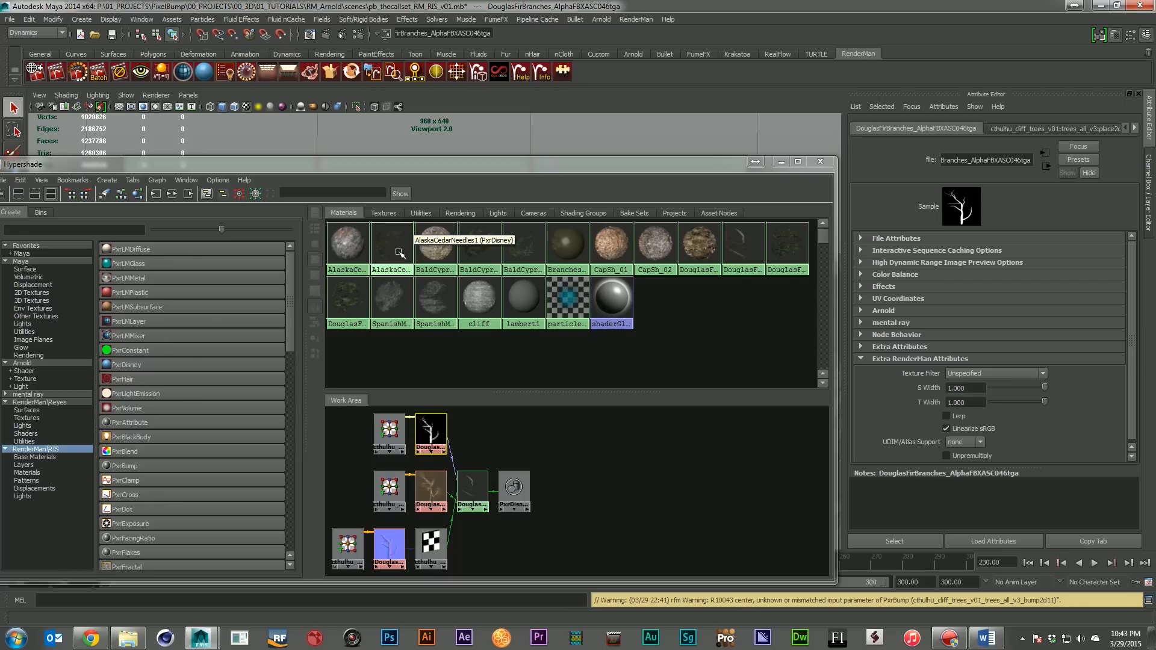
Run a RenderMan IPR render of the forest cliff scene in the It viewer, then close the viewer
drag(643, 164, 1155, 261)
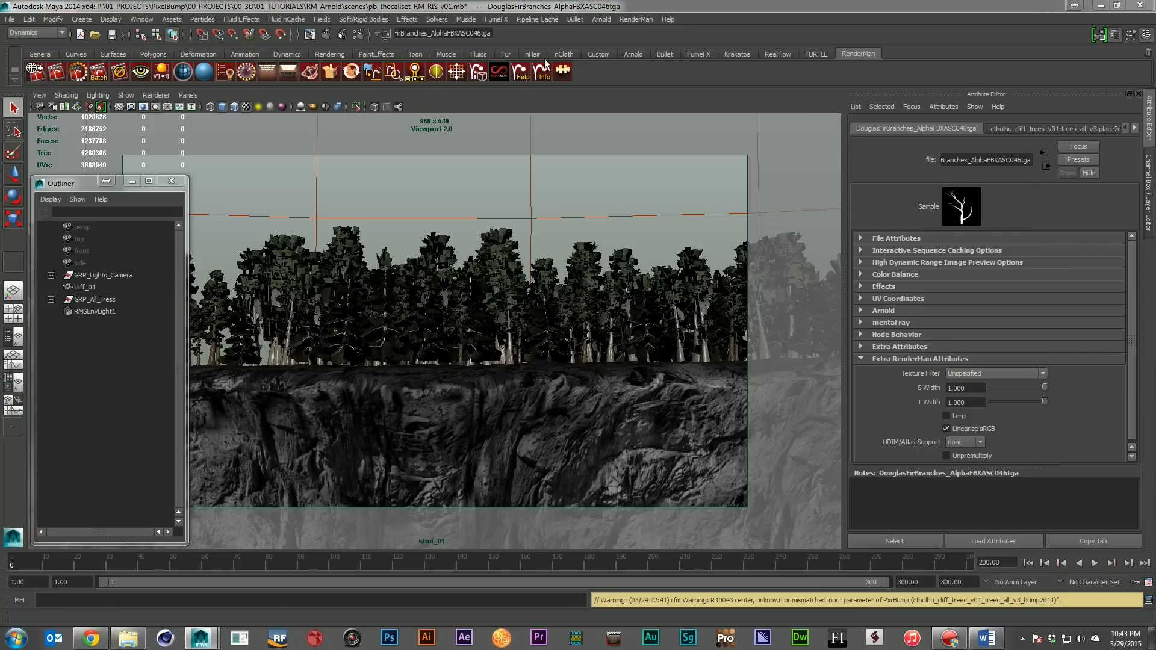
click(140, 72)
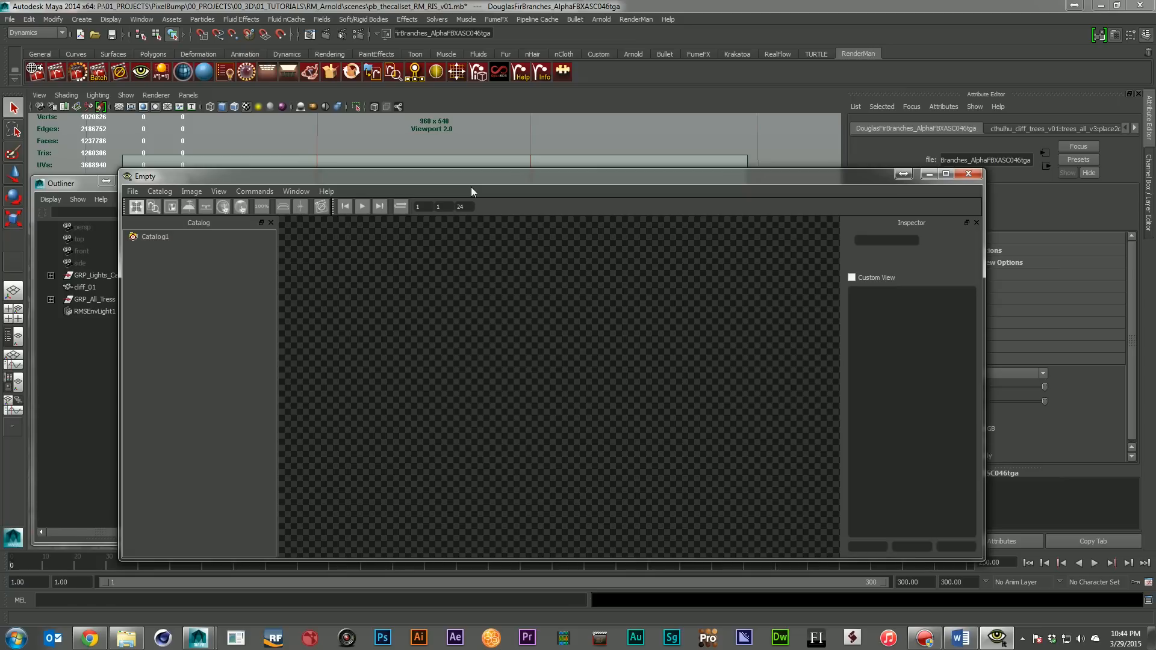
drag(334, 177, 380, 206)
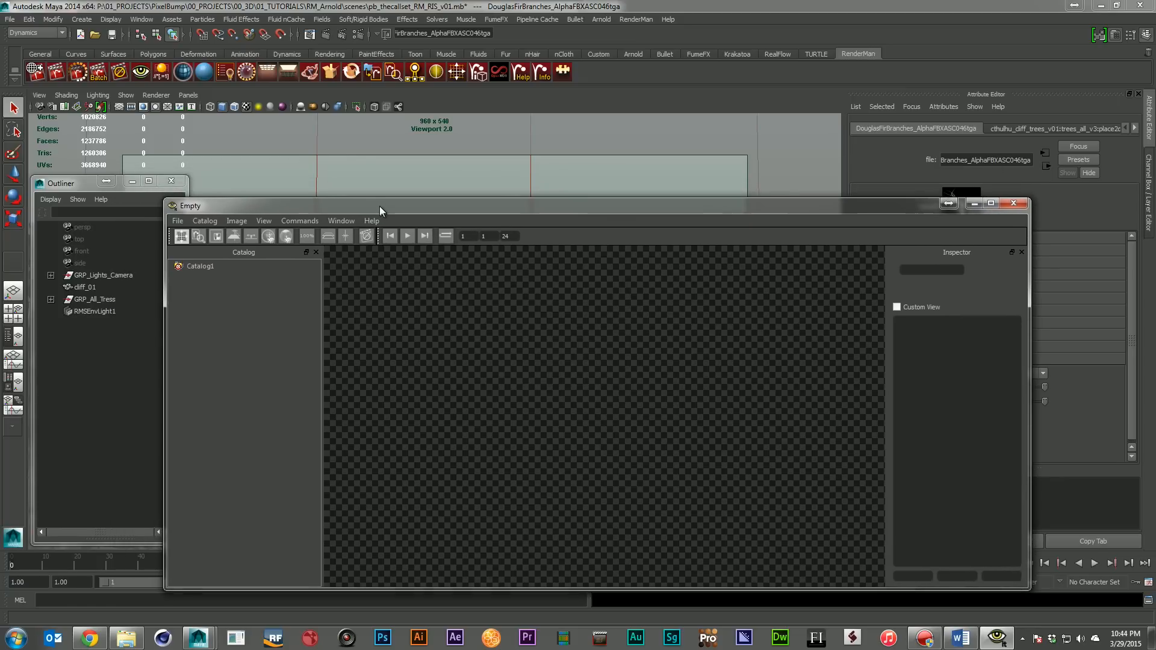
click(79, 72)
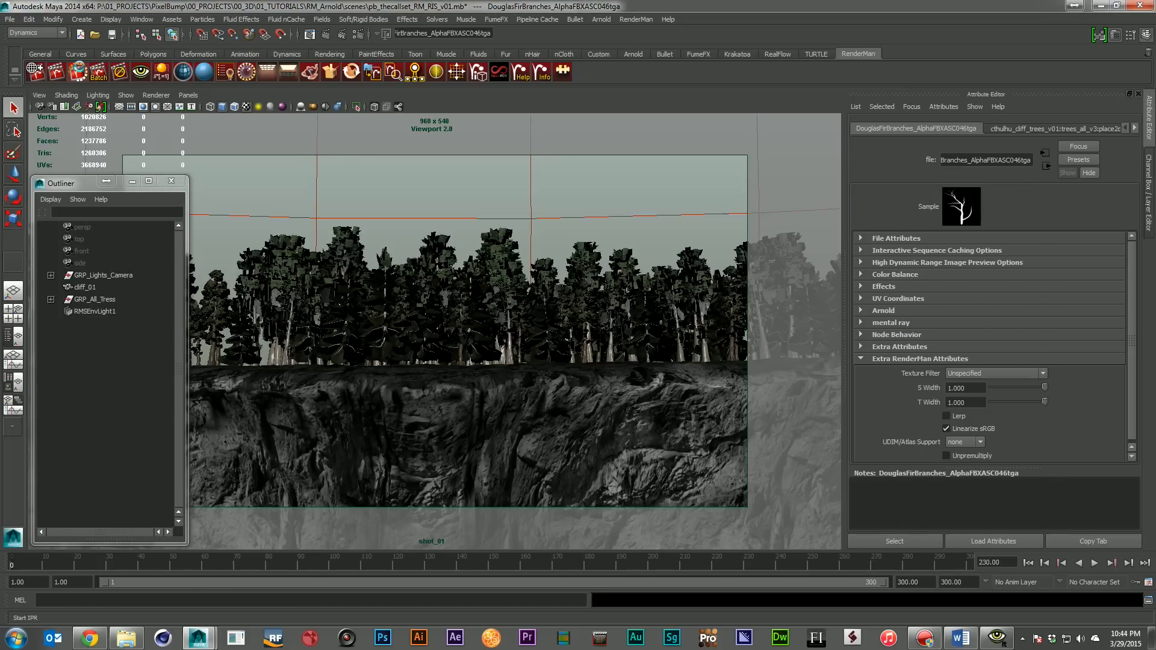
click(988, 643)
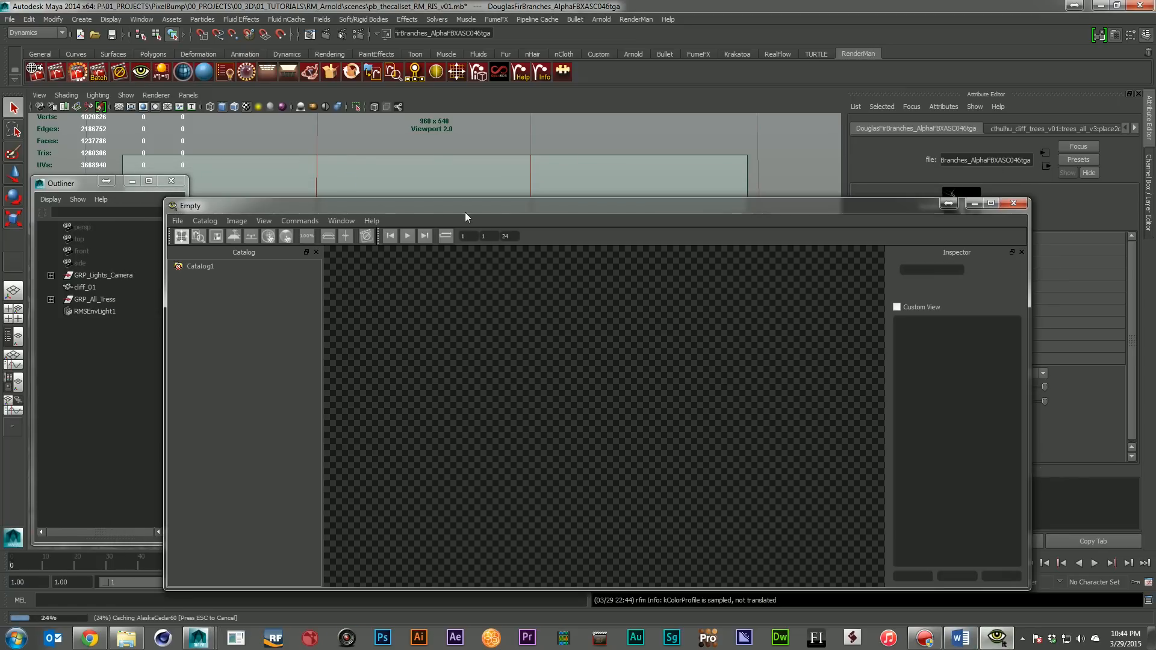
drag(344, 205, 354, 186)
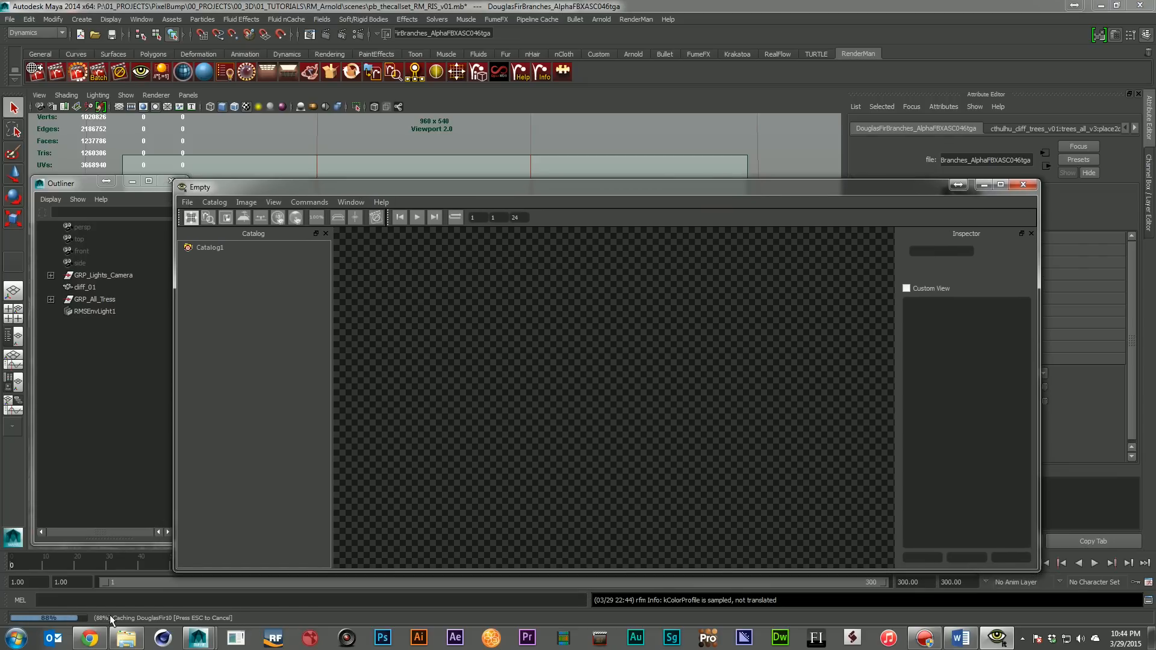
drag(1040, 384, 1071, 390)
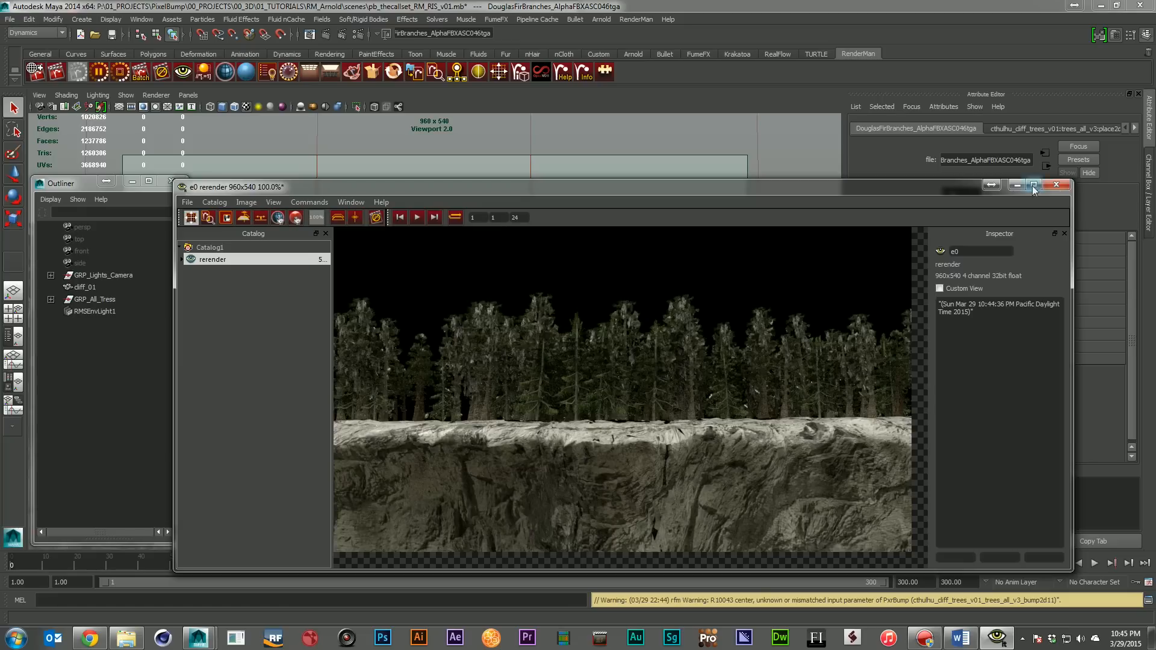
click(1056, 184)
click(615, 337)
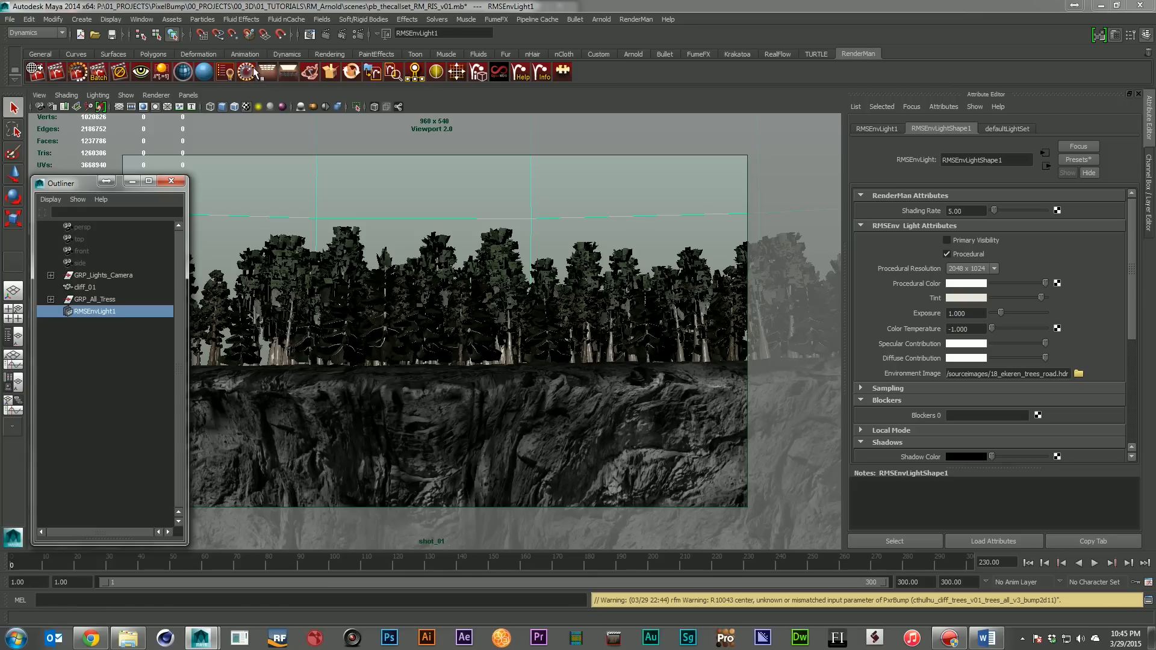
click(631, 19)
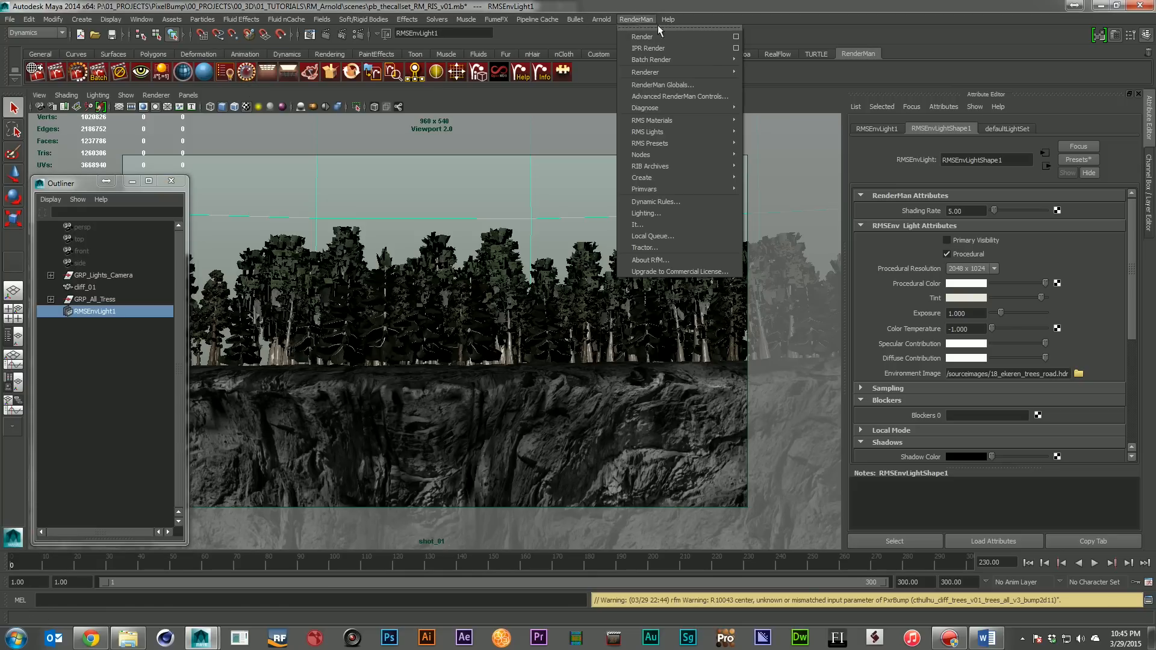
mouse_move(708, 133)
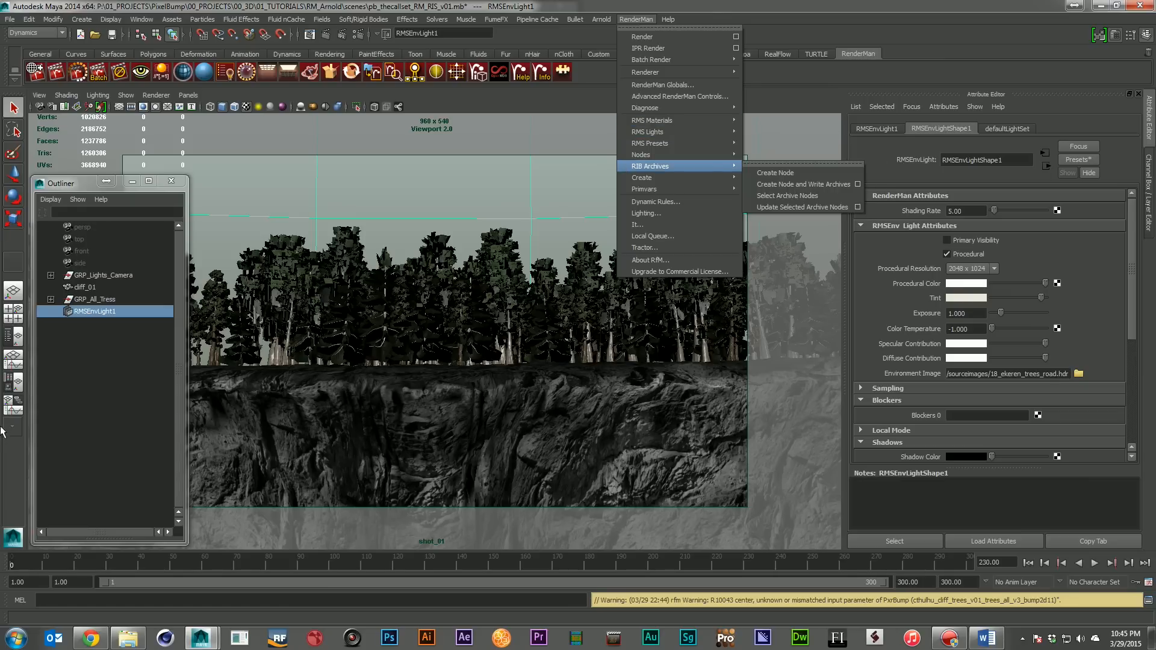
click(107, 345)
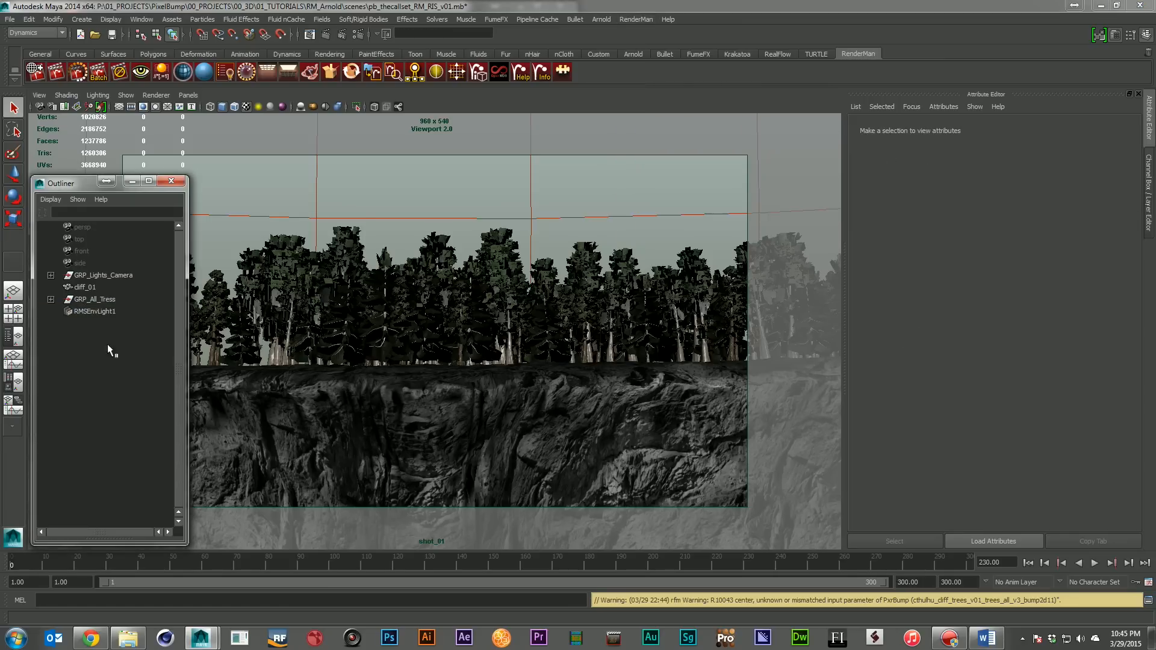
Review RMSEnvLight1's environment image, rotation and visibility attributes, keeping its procedural resolution at 2048 x 1024
click(98, 310)
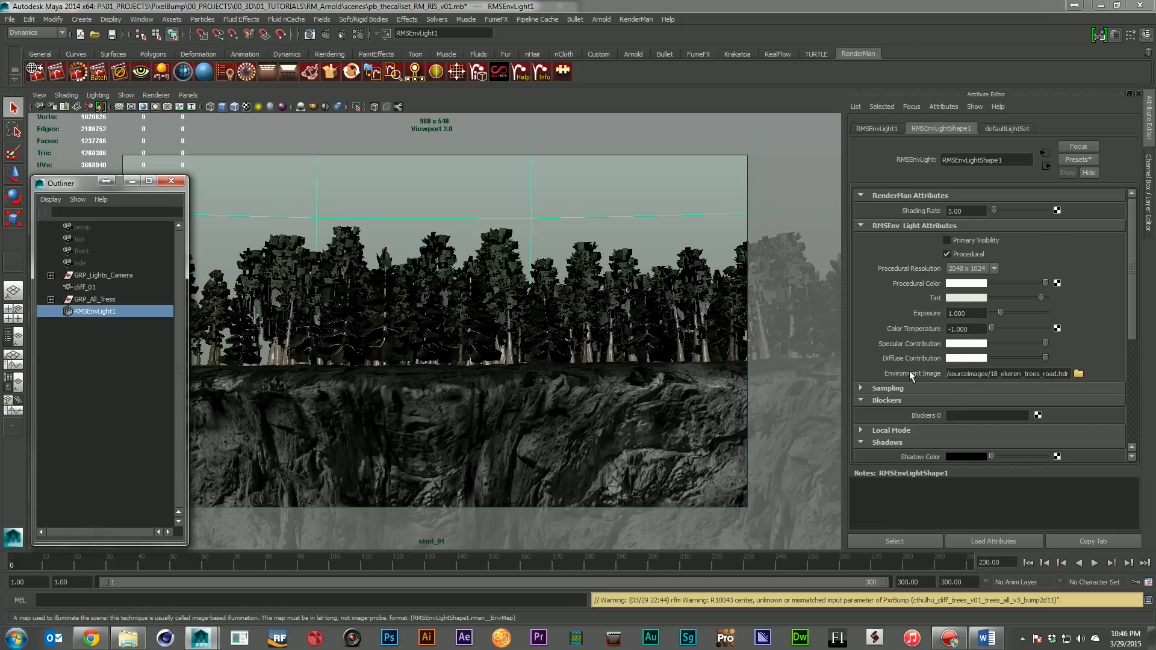
drag(1014, 373, 1065, 380)
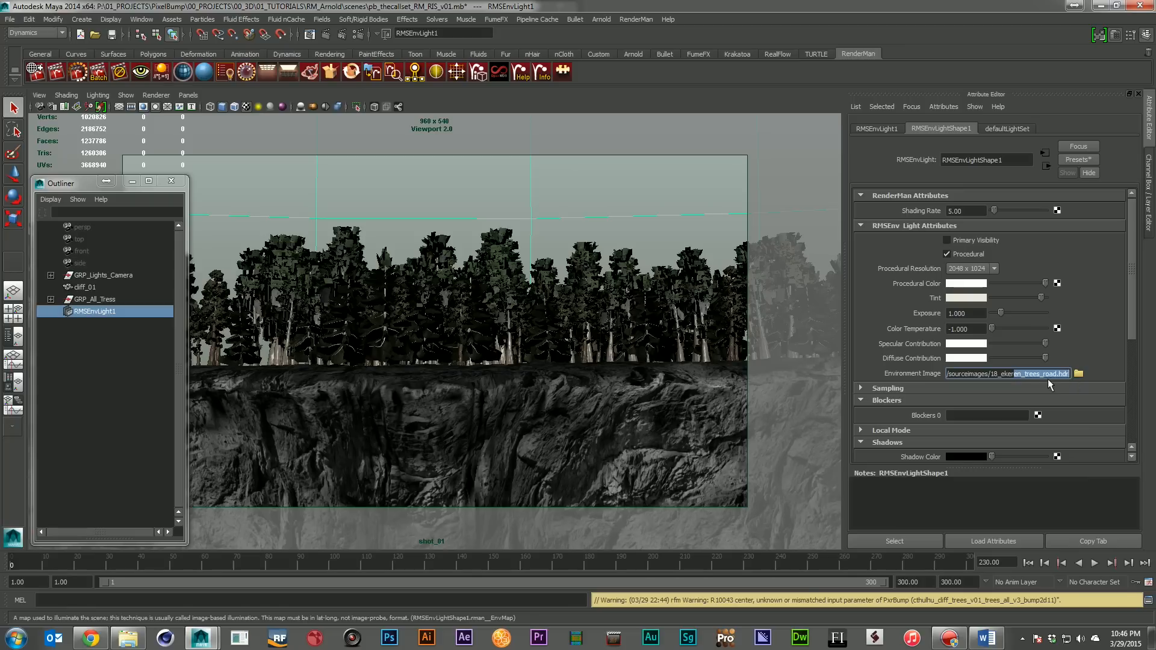
click(880, 128)
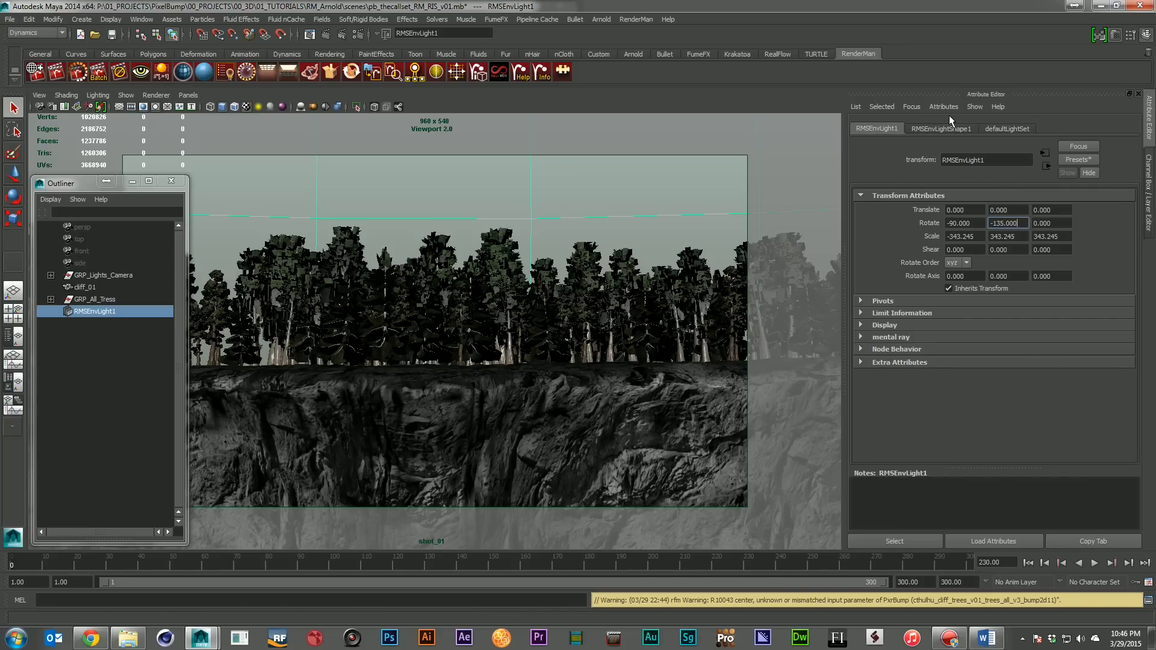
click(940, 128)
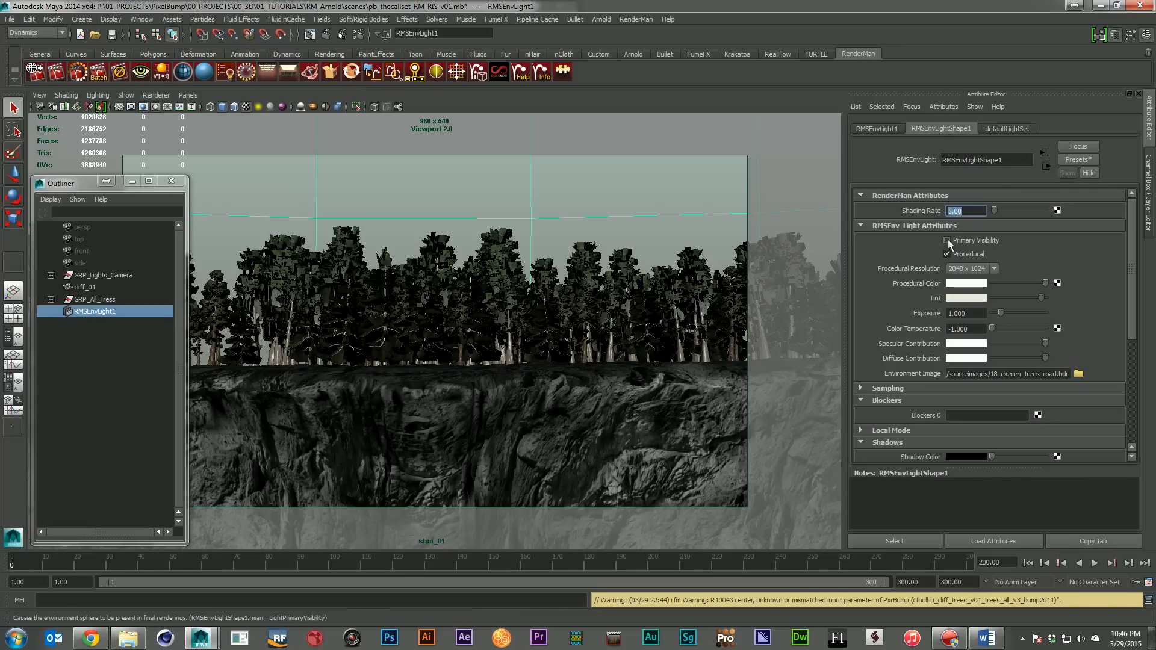
click(969, 270)
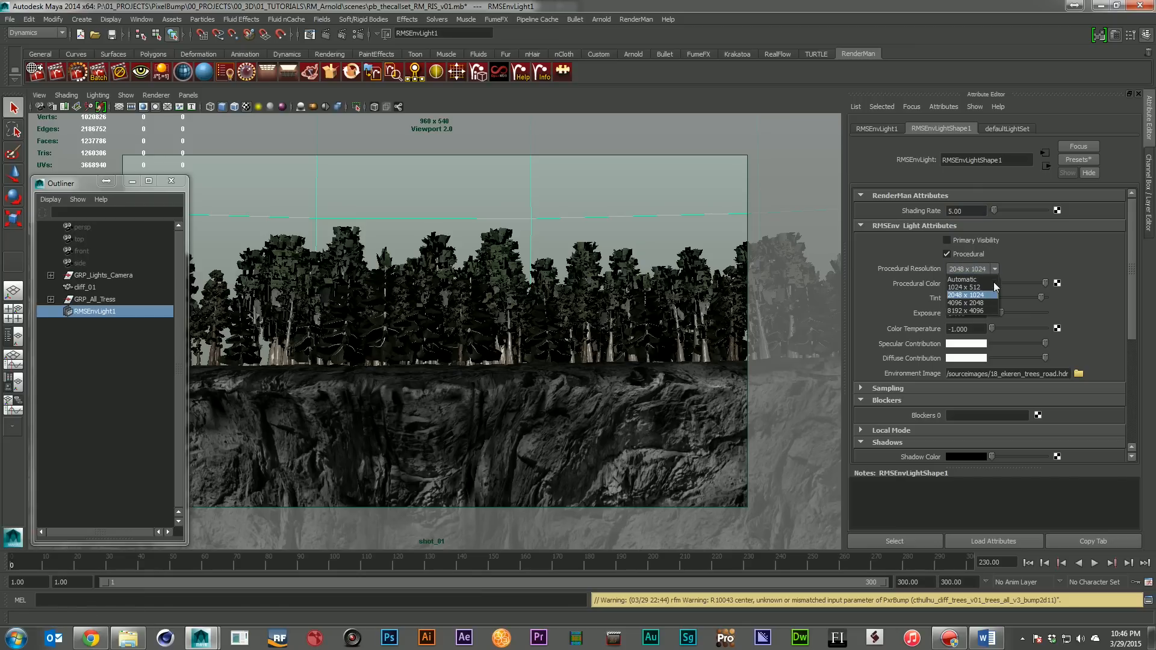
click(966, 294)
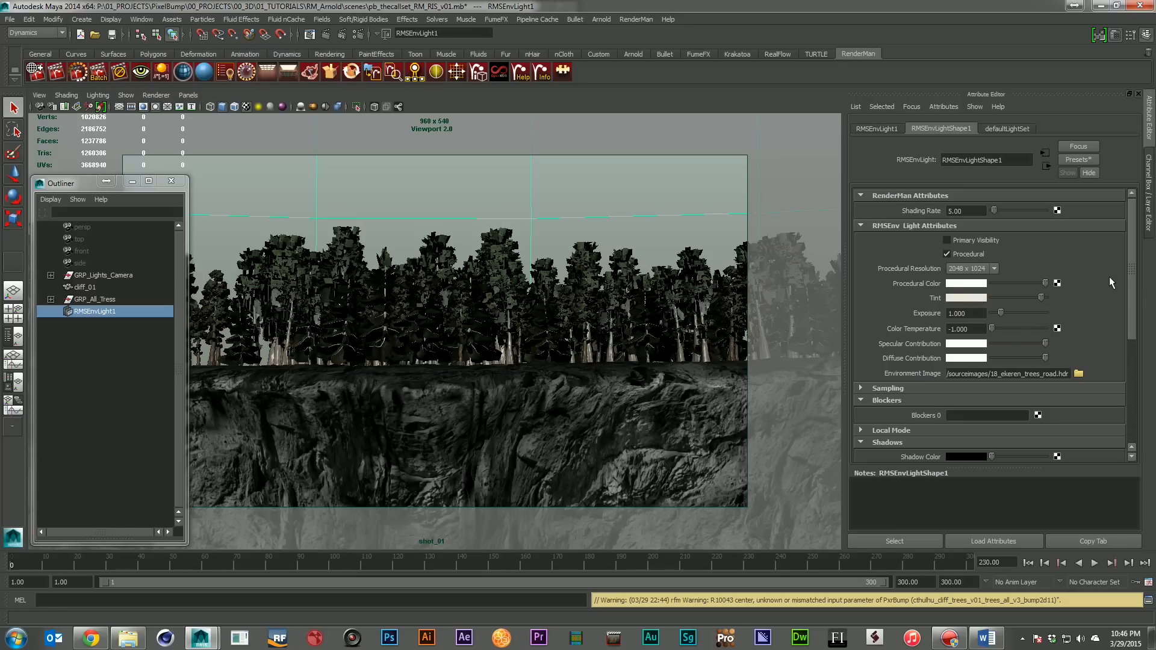
Review the RenderMan/RIS Sampling render settings and view the rendered image pb_thecallset_RM_RIS_v02.png in Windows Photo Viewer
click(88, 376)
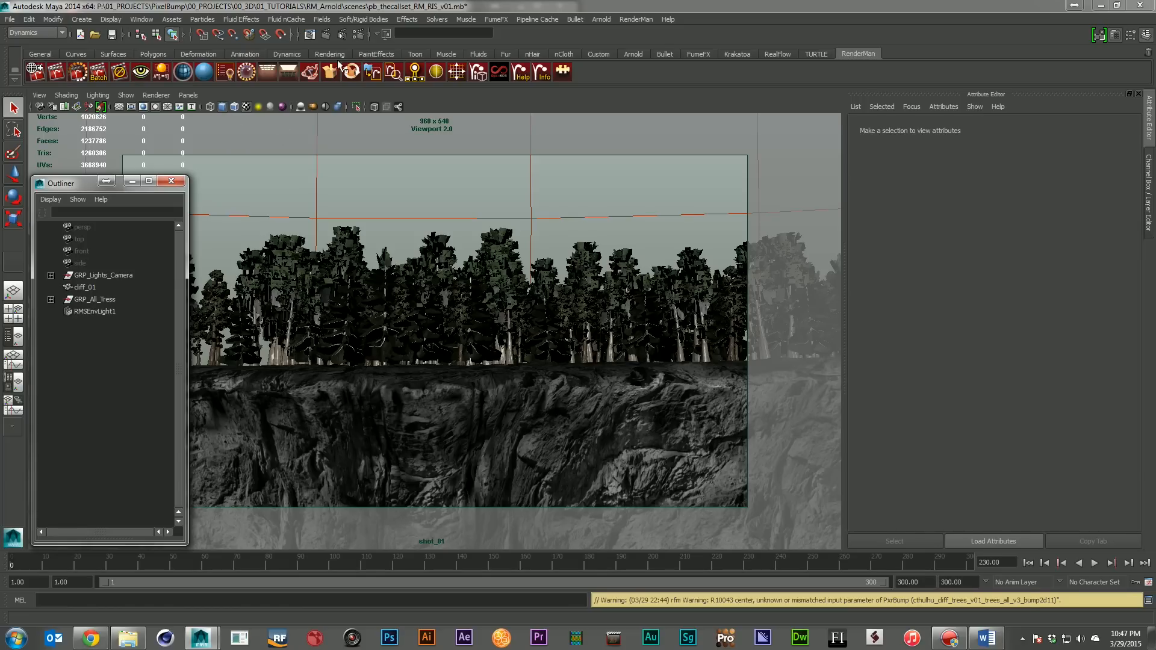
click(342, 34)
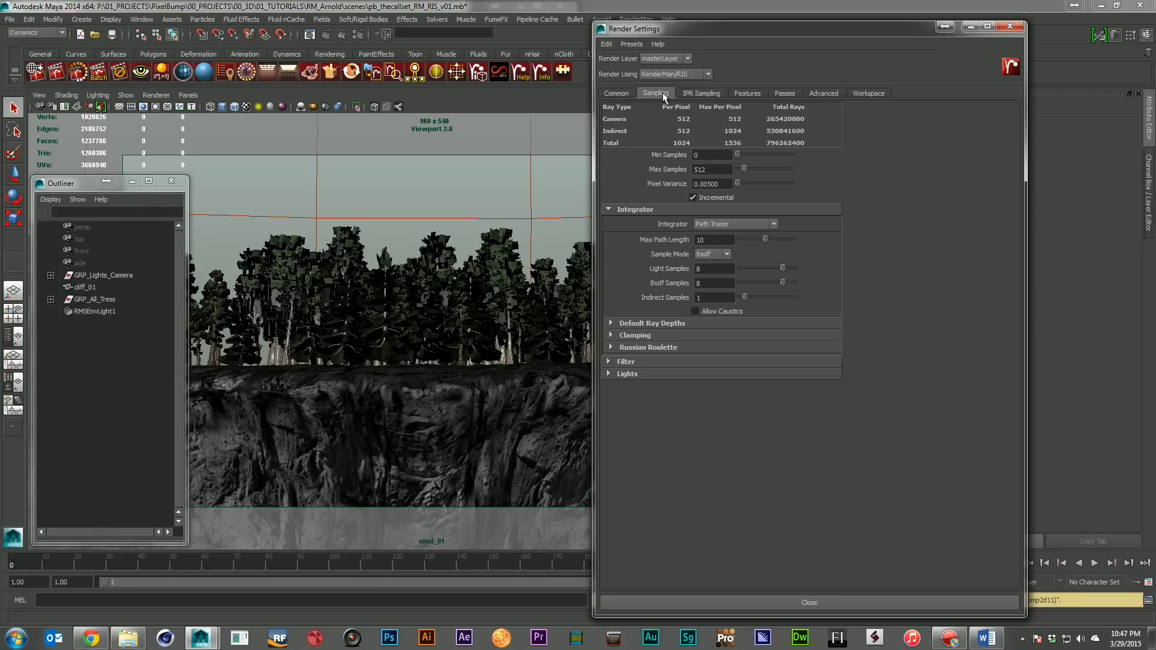
click(1006, 26)
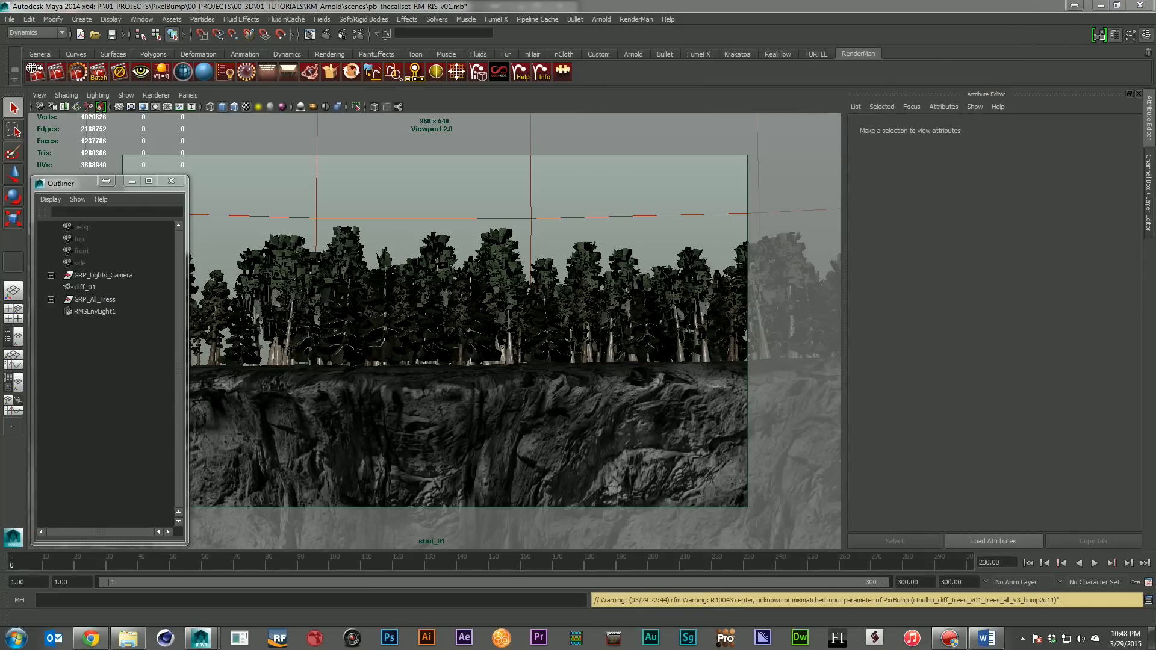
drag(608, 149, 335, 152)
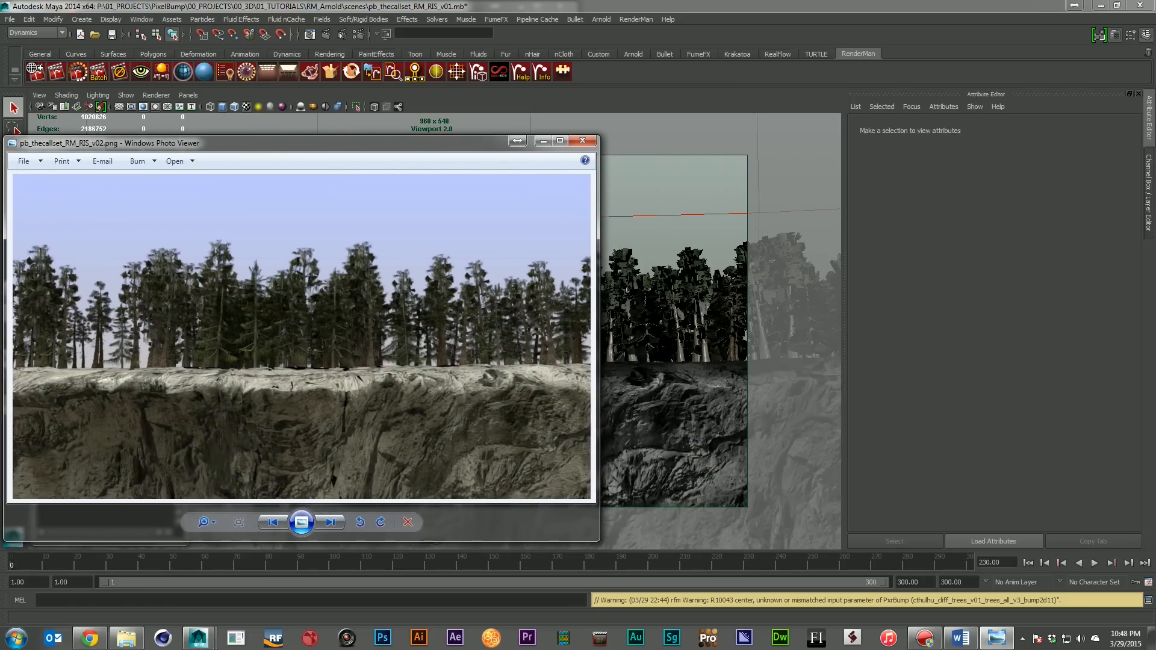
Compare pb_thecallset_RM_RIS_v02.png and pb_thecallset_Arnold_v02.png side by side in Windows Photo Viewer, and close both images
drag(695, 151, 952, 147)
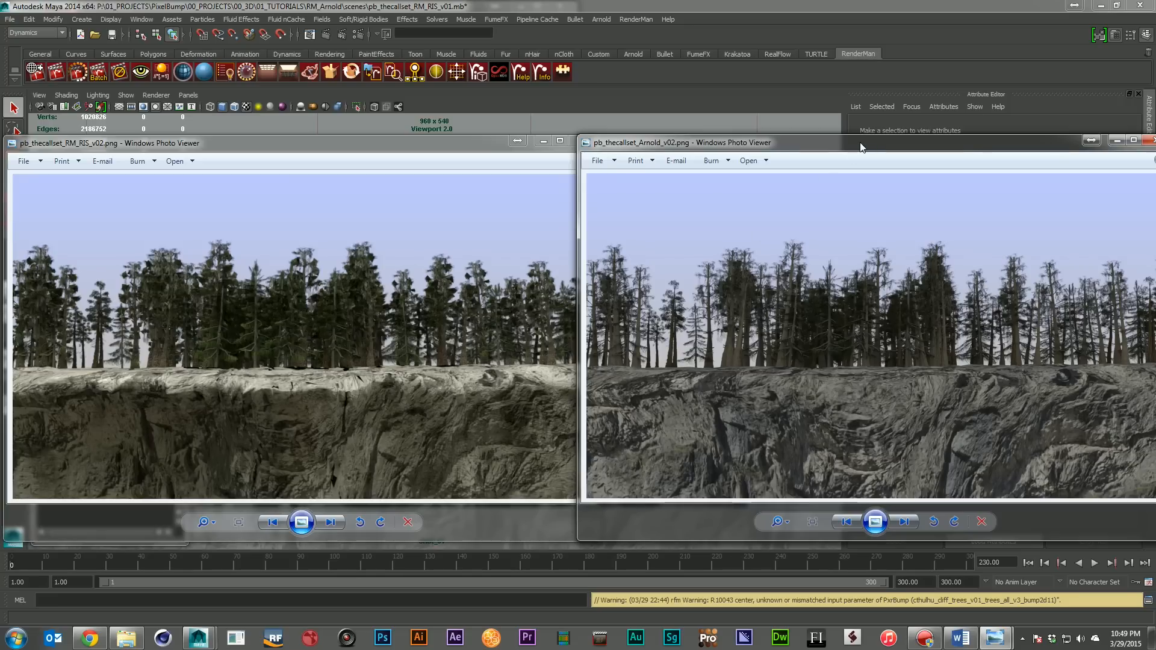
drag(862, 147, 820, 172)
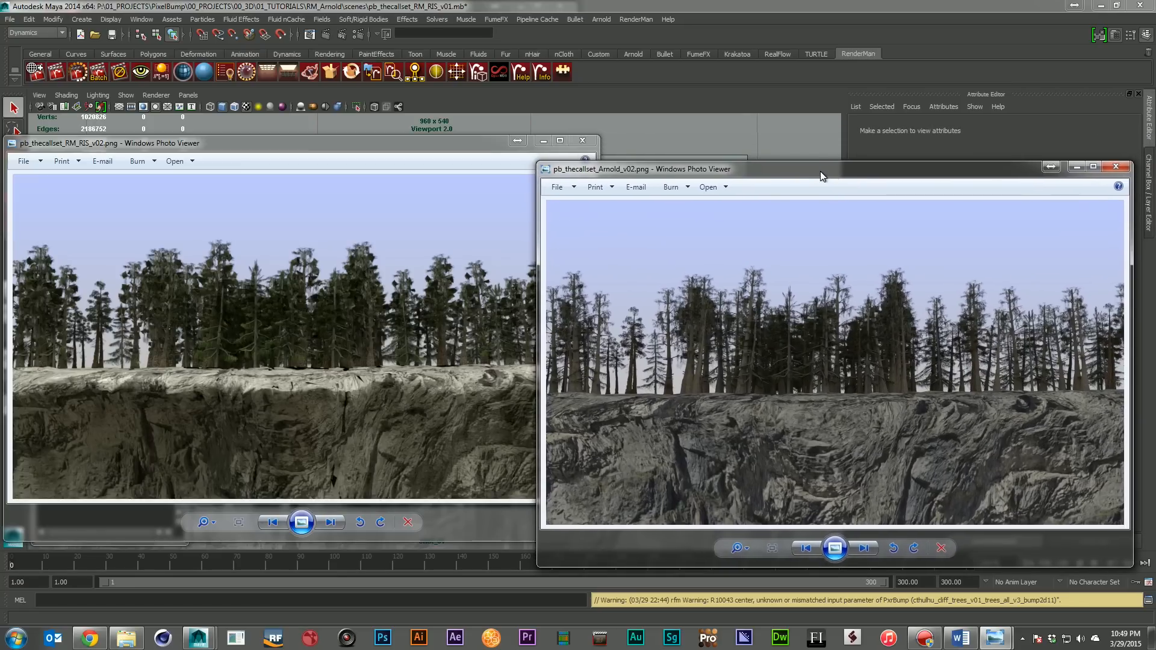
click(1116, 166)
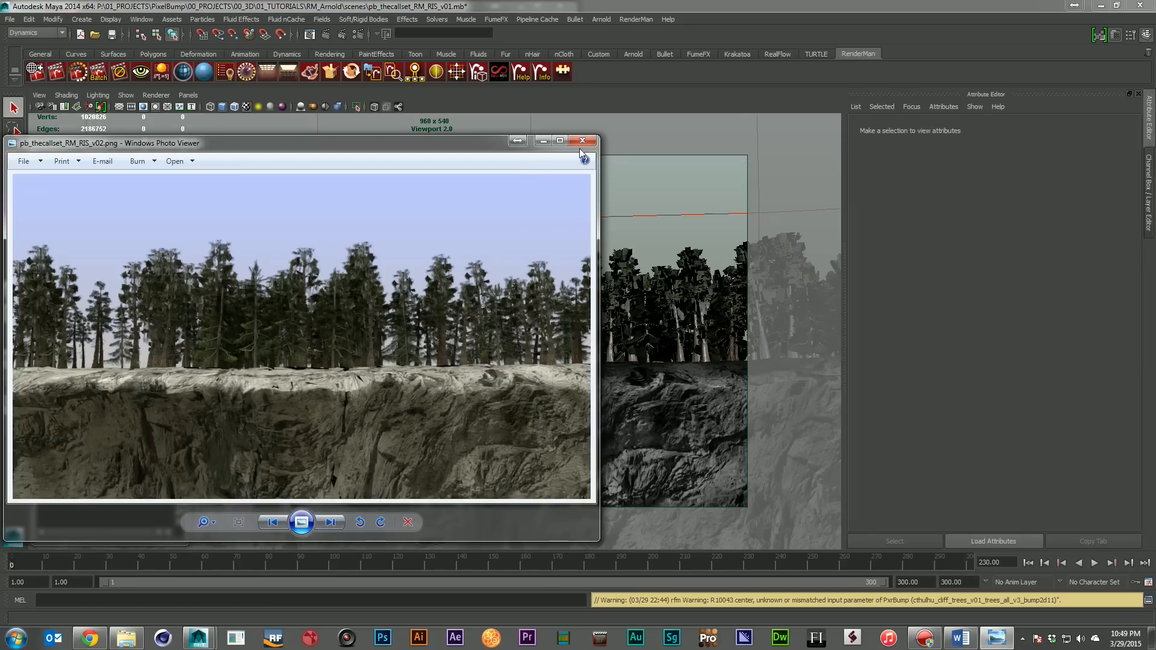
click(580, 143)
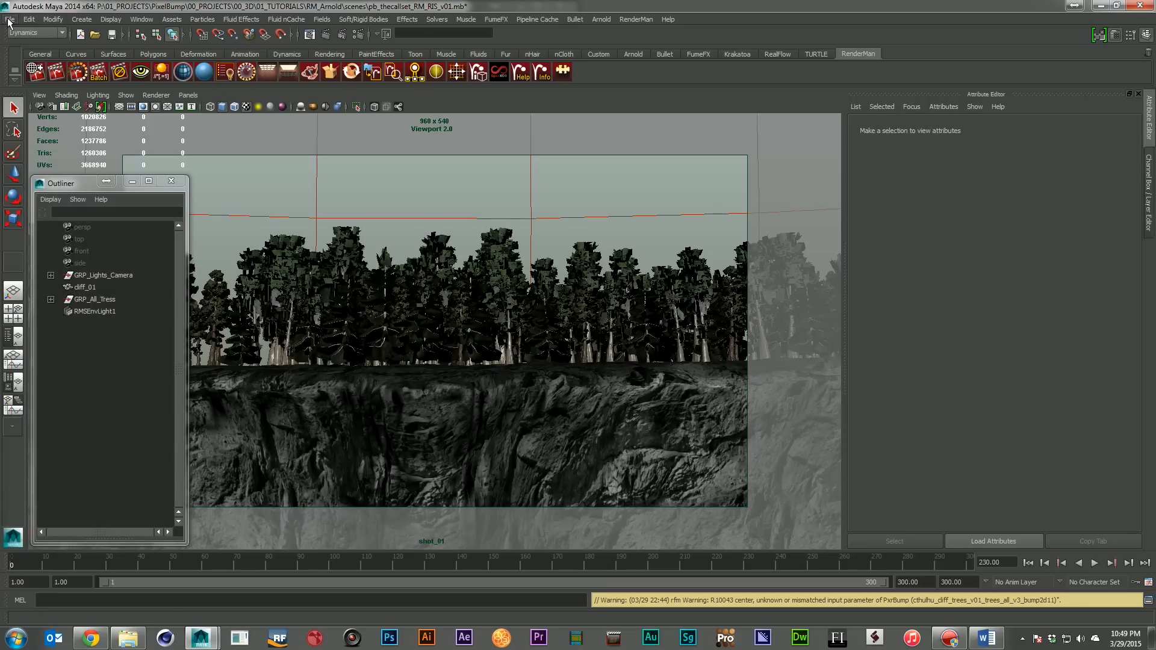
Open the scene pb_thecallset_RM_Reyes_v01.mb in Maya and check RMSEnvLight1's light attributes
click(10, 22)
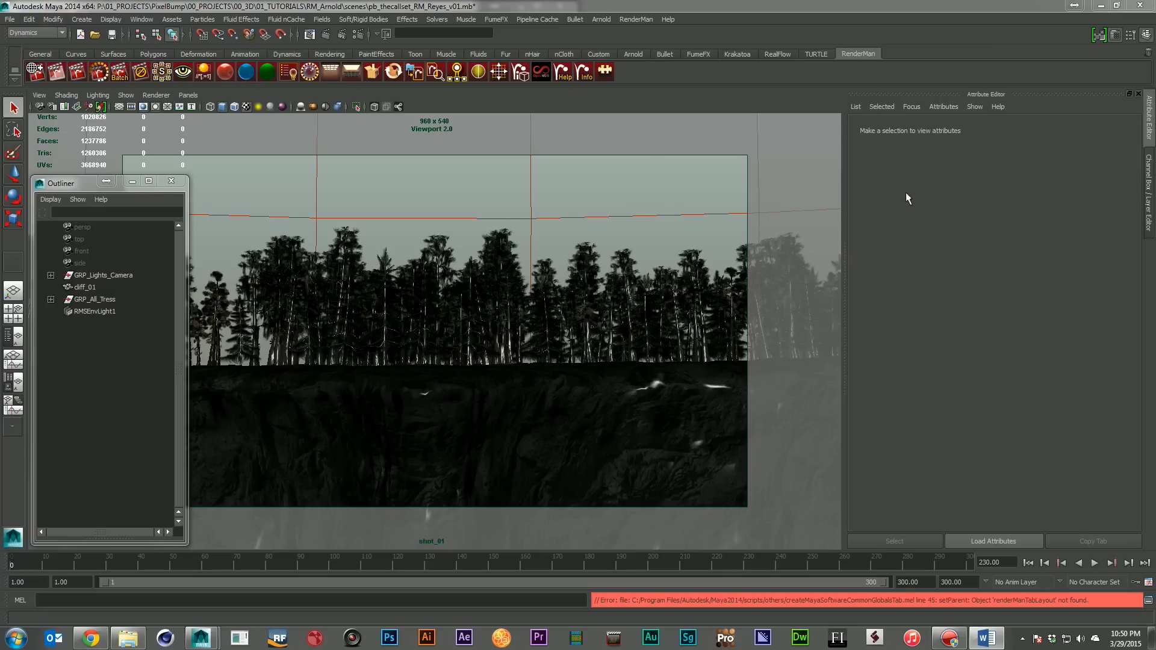
click(114, 313)
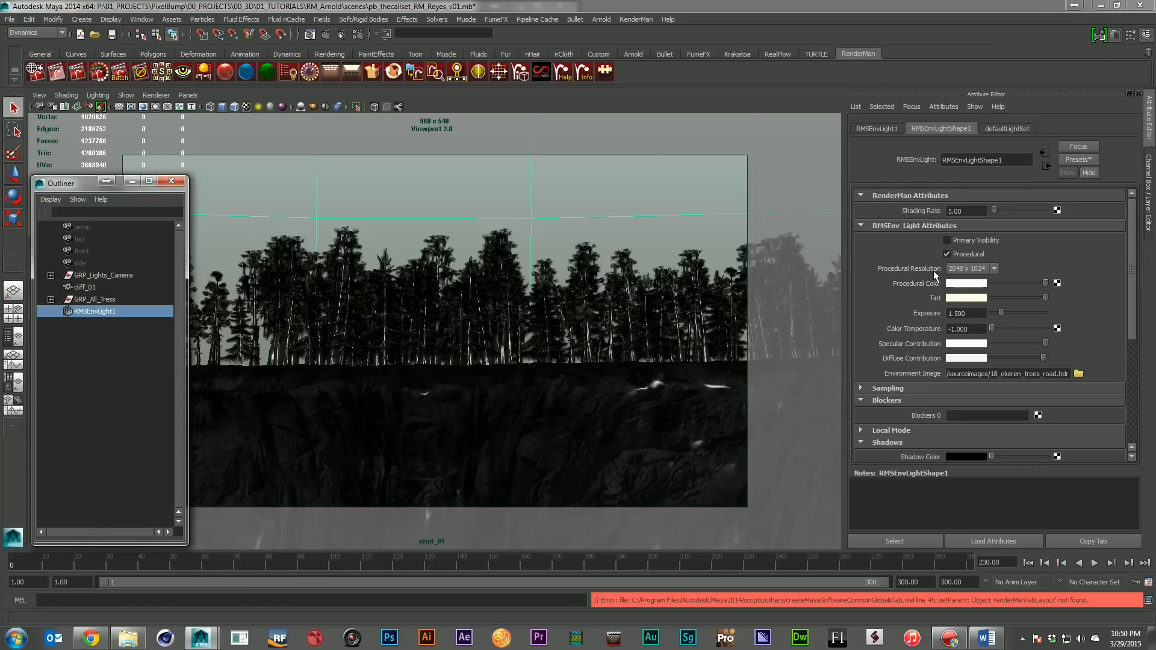
click(112, 334)
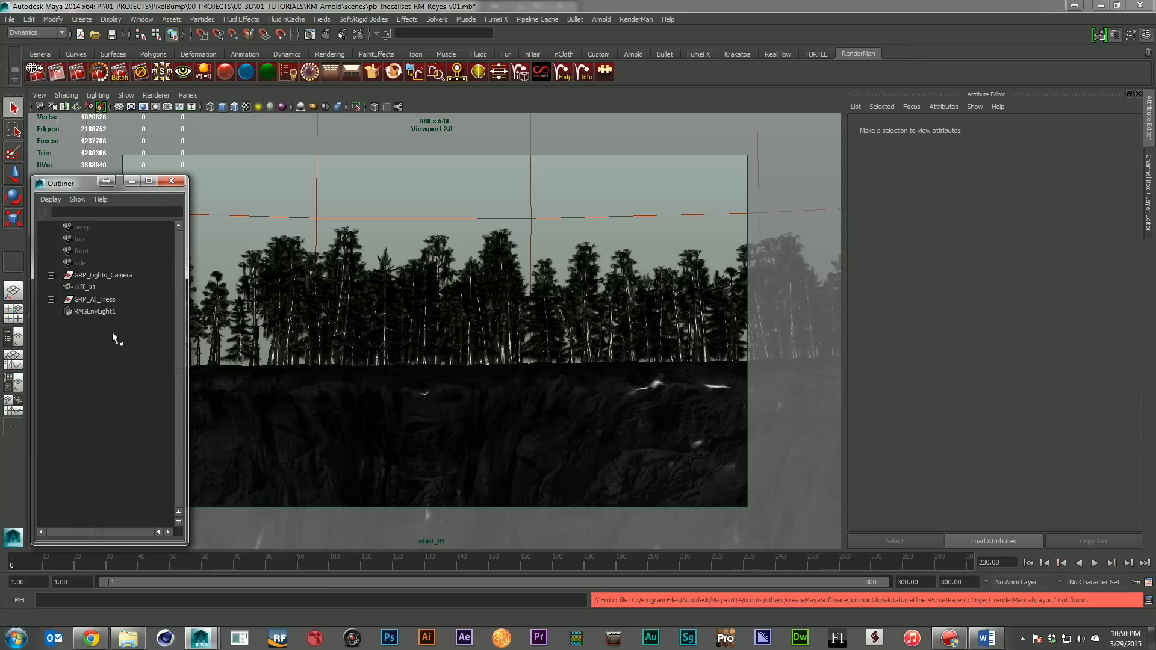
Bring up the Hypershade and review the RenderMan/Reyes node types alongside the scene's materials
drag(1155, 348, 346, 342)
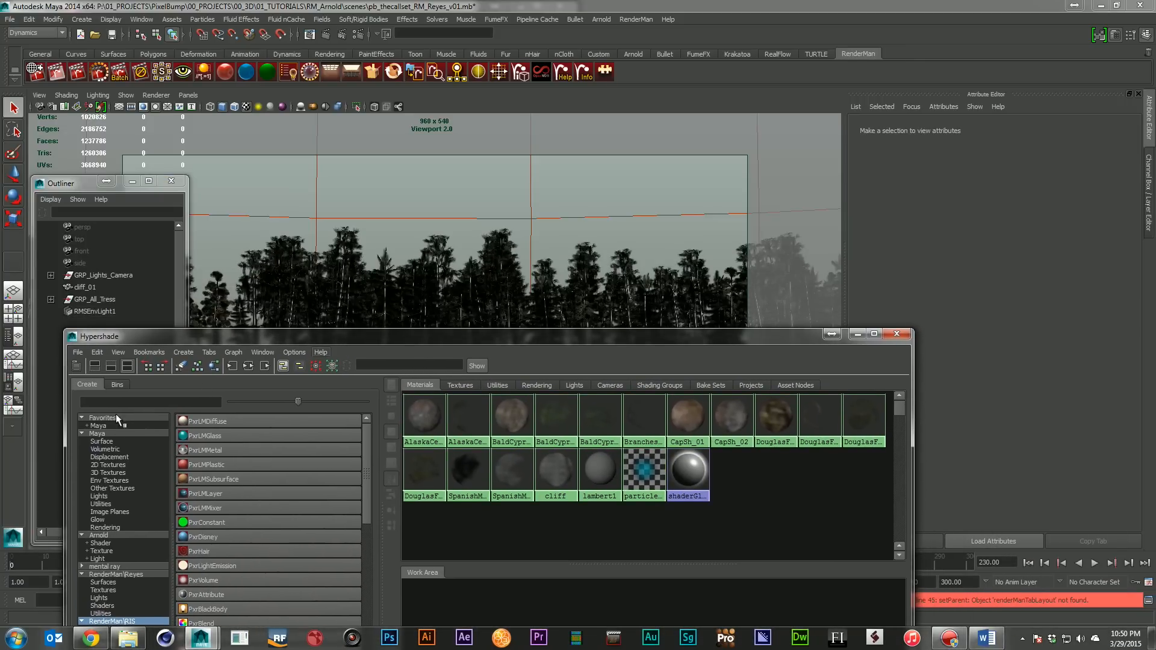
drag(232, 342, 327, 253)
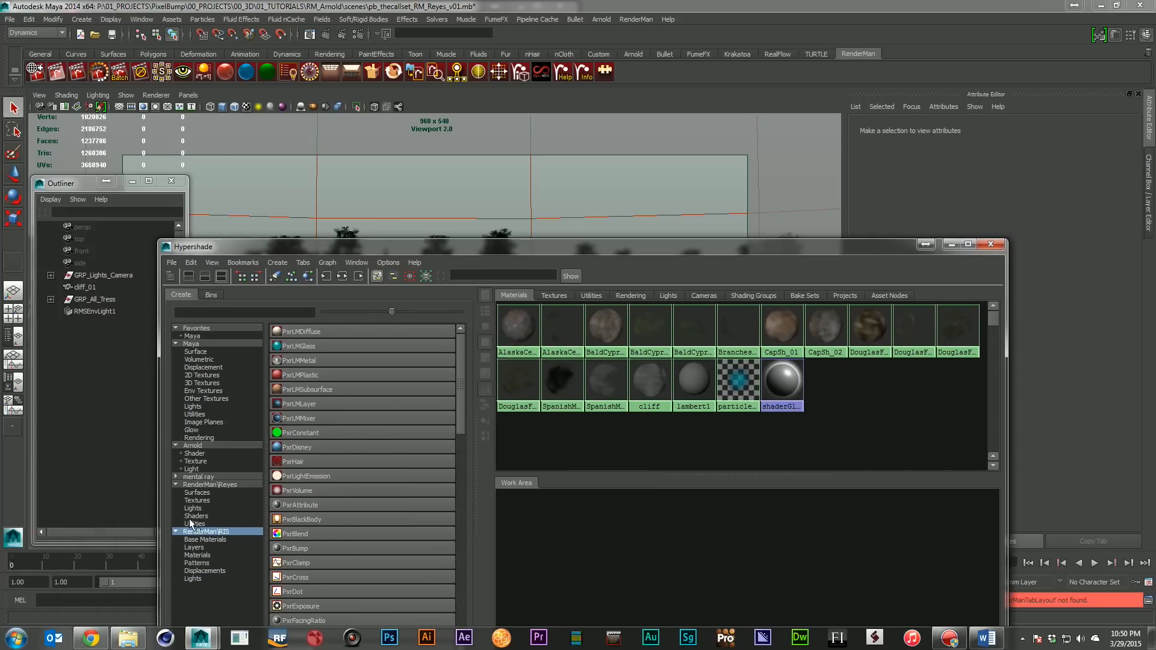
click(219, 485)
drag(639, 242, 627, 267)
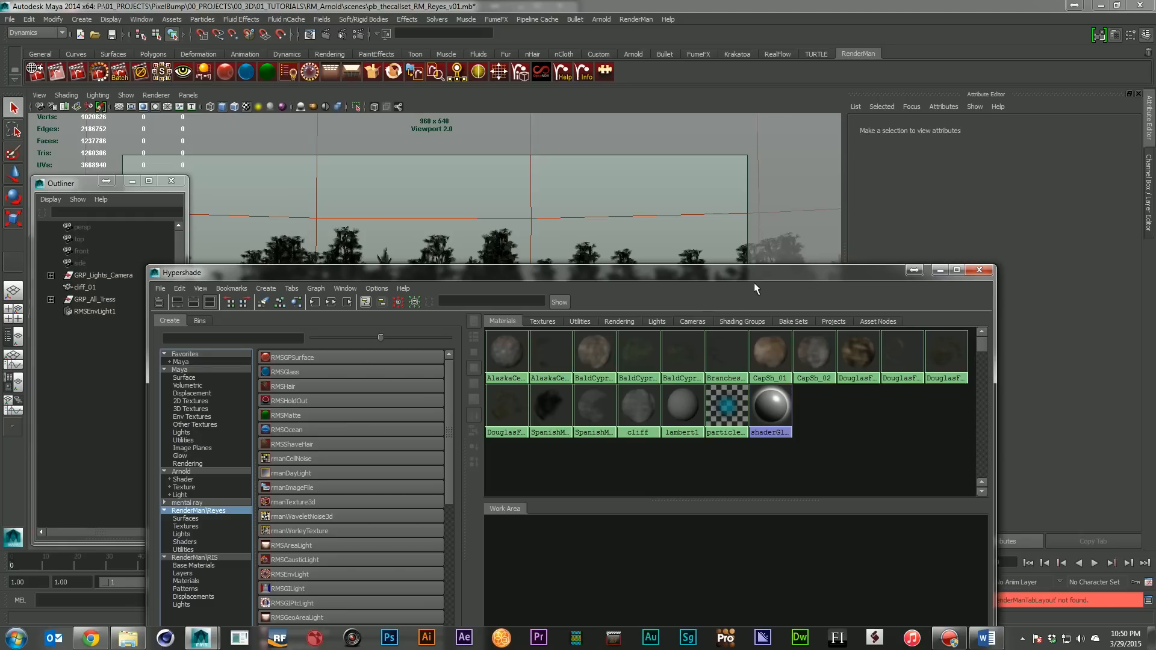
drag(758, 274, 621, 271)
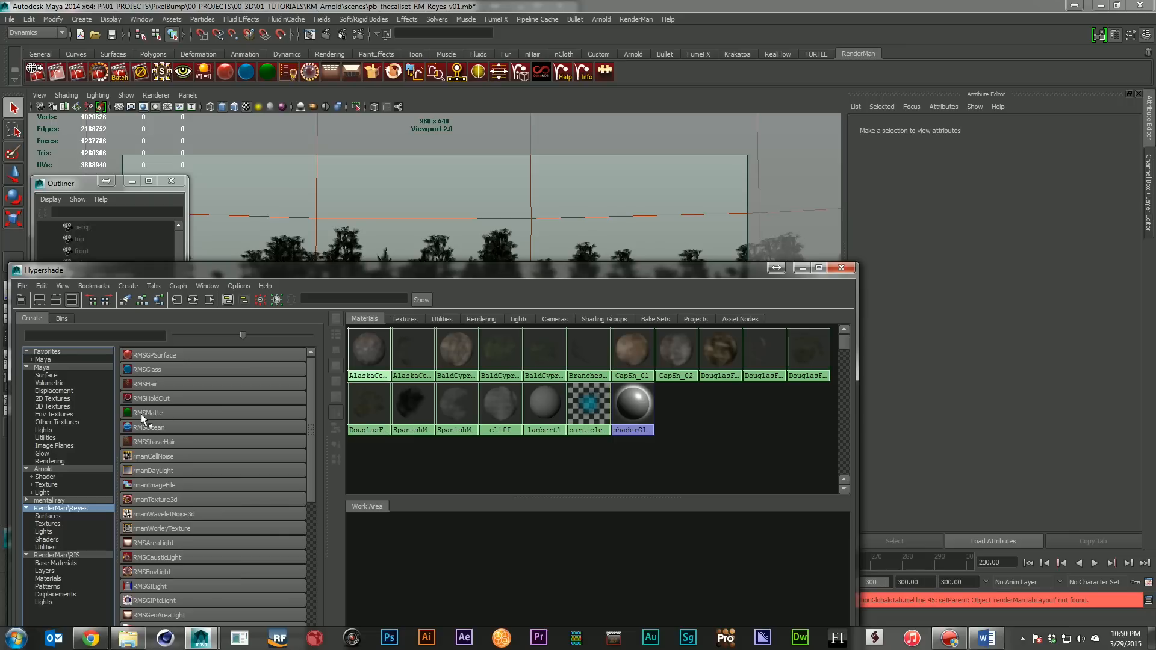
drag(254, 270, 245, 365)
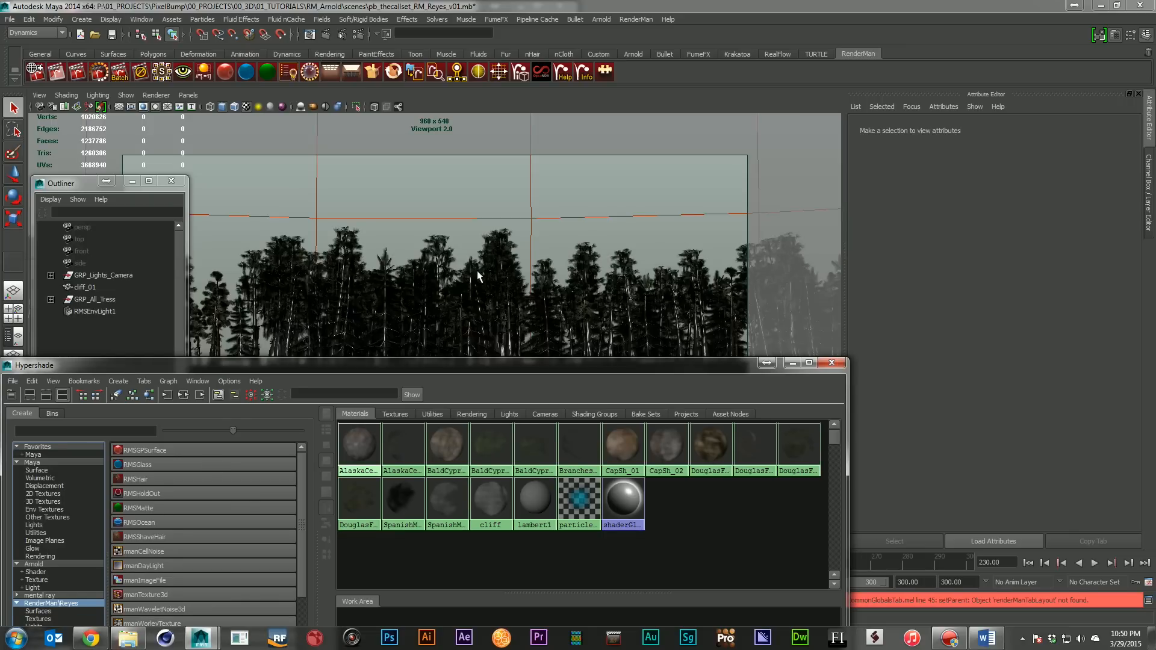
drag(591, 363, 580, 215)
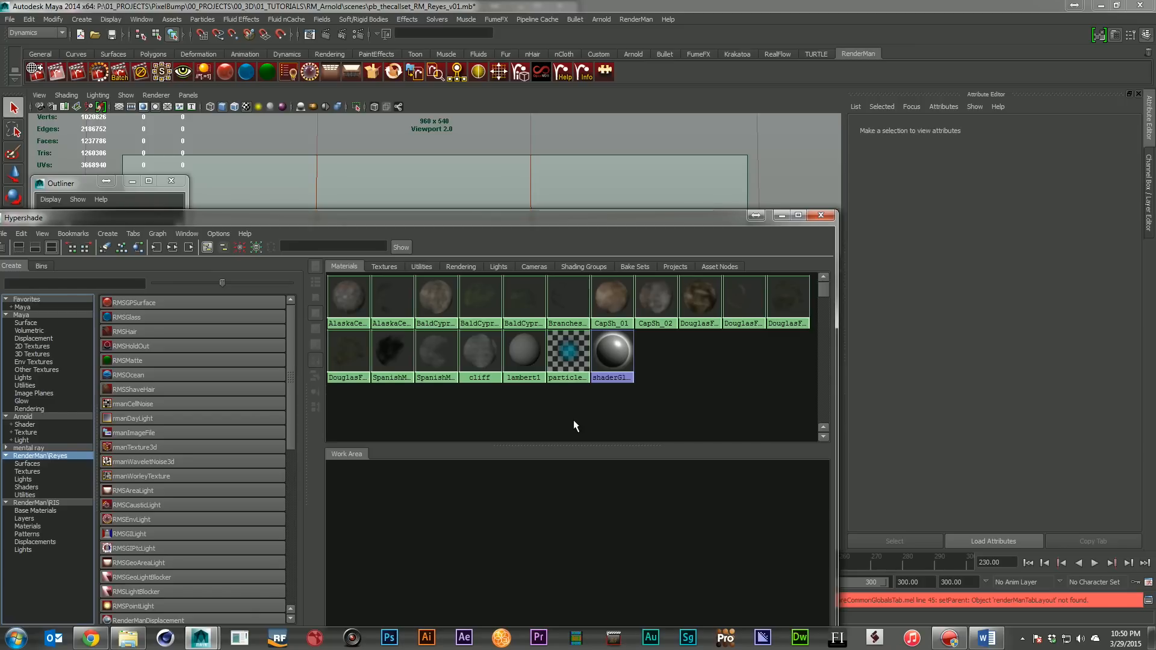
drag(541, 218, 588, 321)
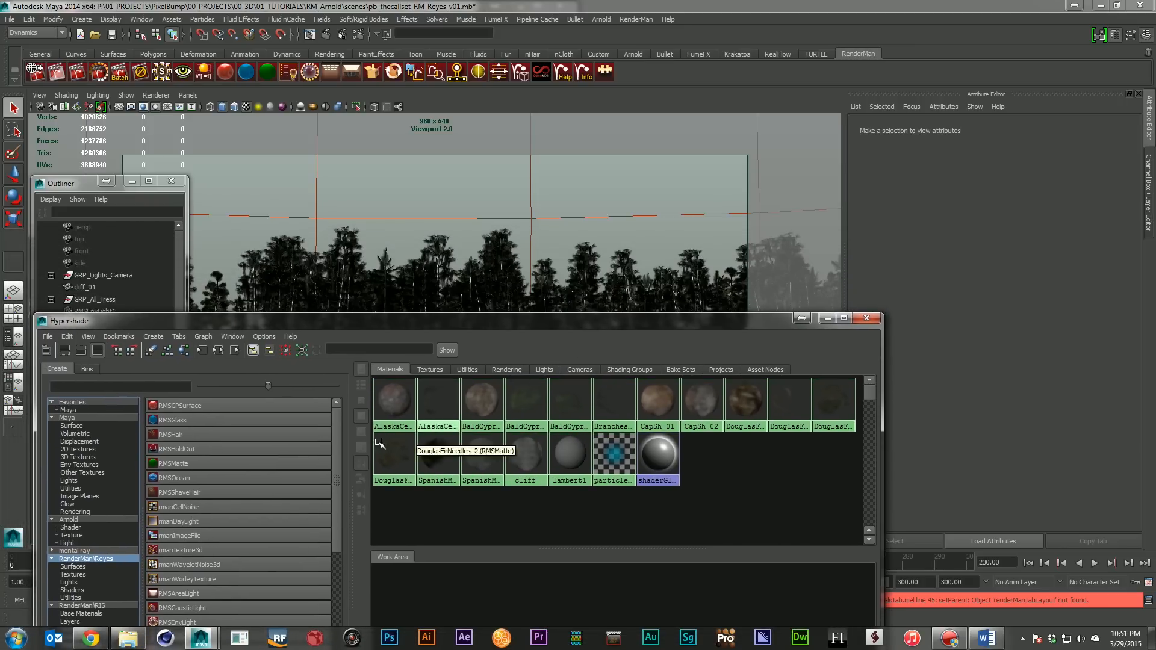
Graph the AlaskaCedarBark material's input and output connections in the Hypershade and view its RMSGPSurface attributes
click(384, 411)
drag(443, 324, 413, 190)
click(188, 217)
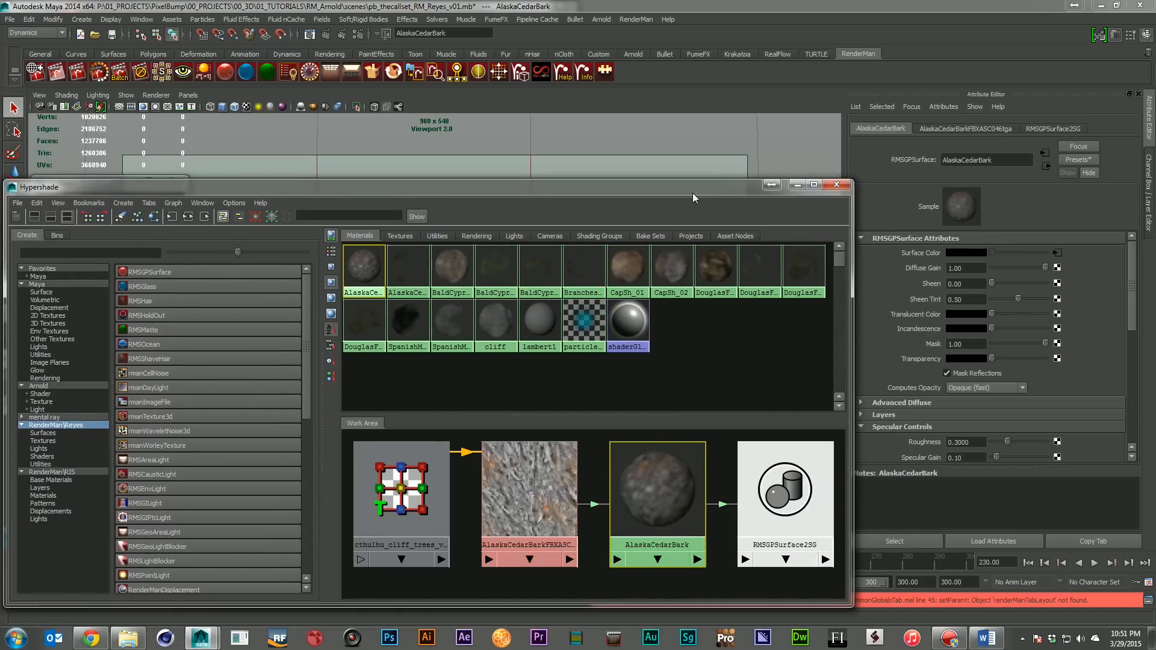
drag(692, 192, 638, 194)
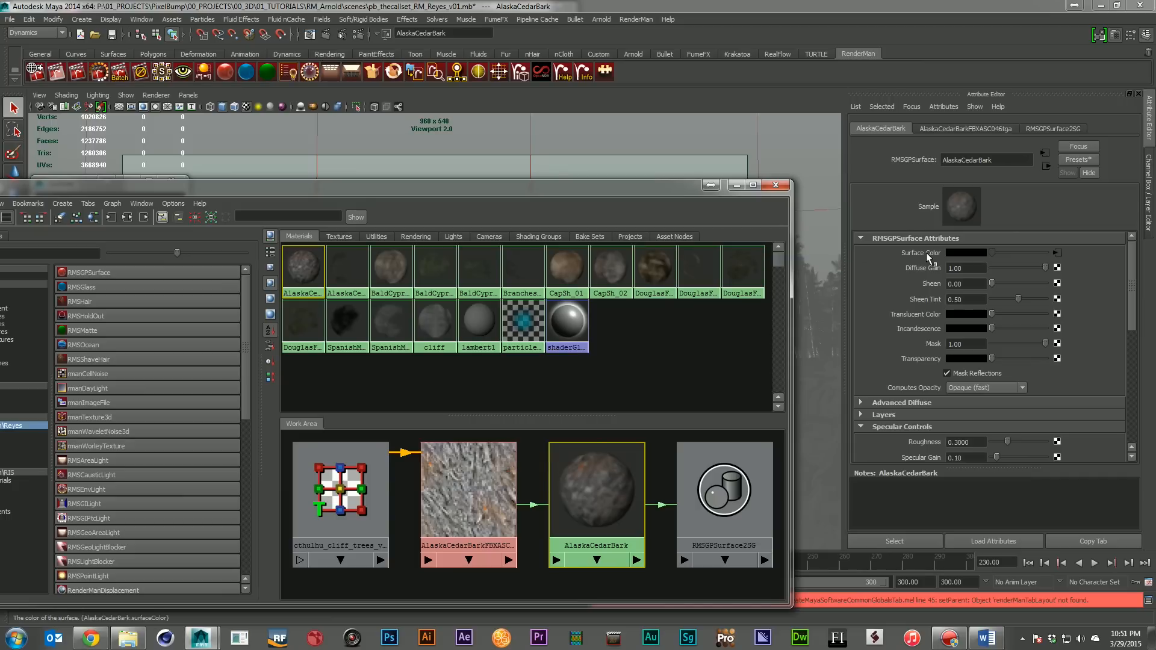
Inspect AlaskaCedarBark's surface color texture, checking the RenderMan texture control commands and its Extra RenderMan Attributes
click(1057, 253)
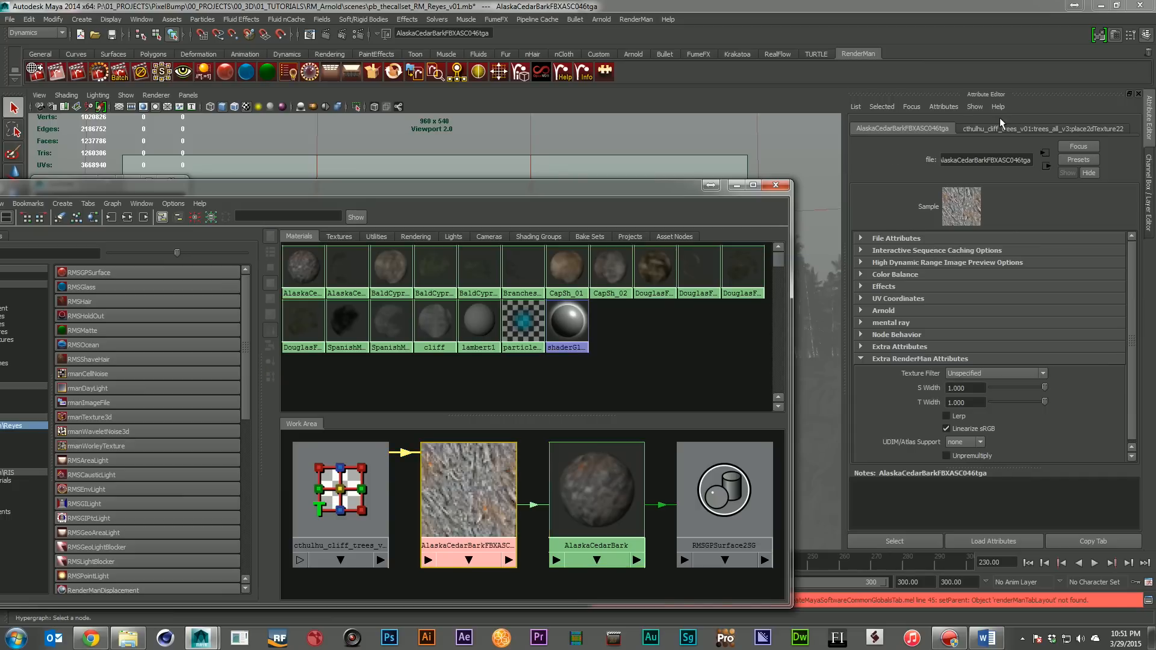
click(956, 107)
mouse_move(969, 154)
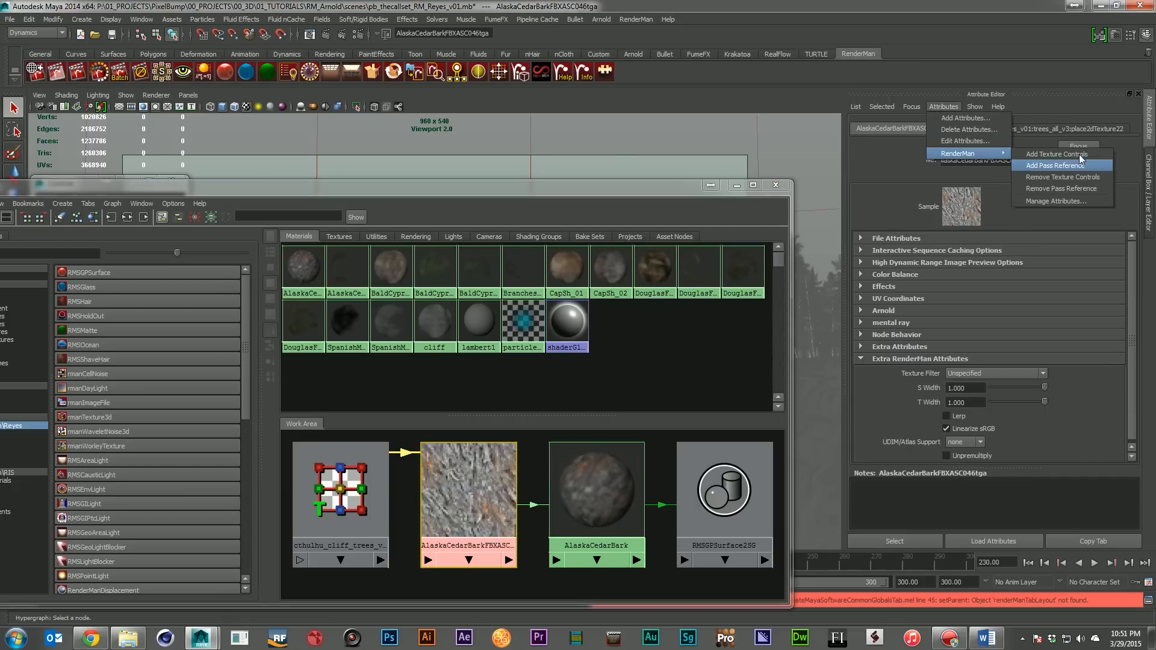
click(926, 358)
click(927, 358)
click(961, 363)
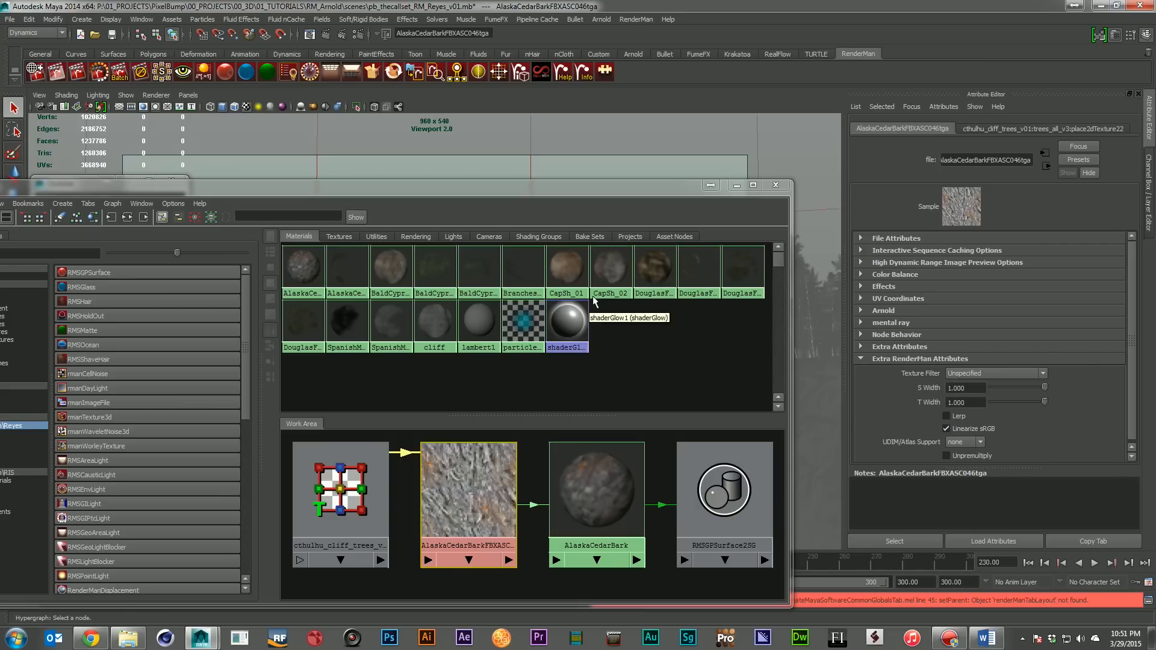
Graph the DouglasFirBranches material's network and examine its RMSMatte Displacement attributes
click(694, 264)
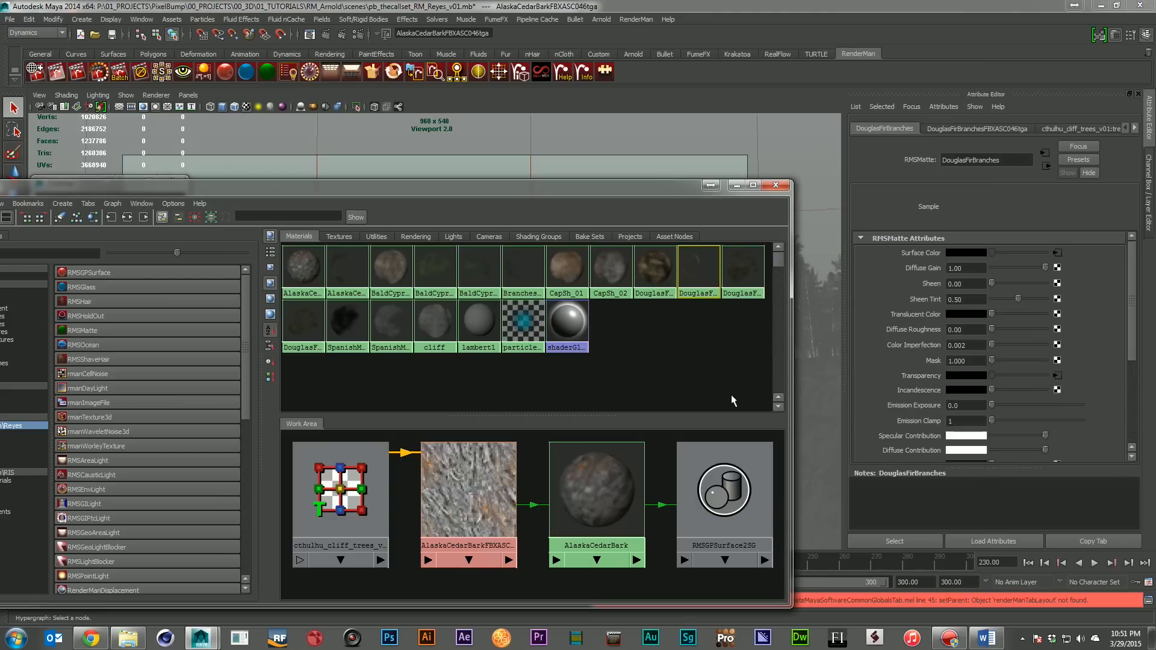
click(127, 217)
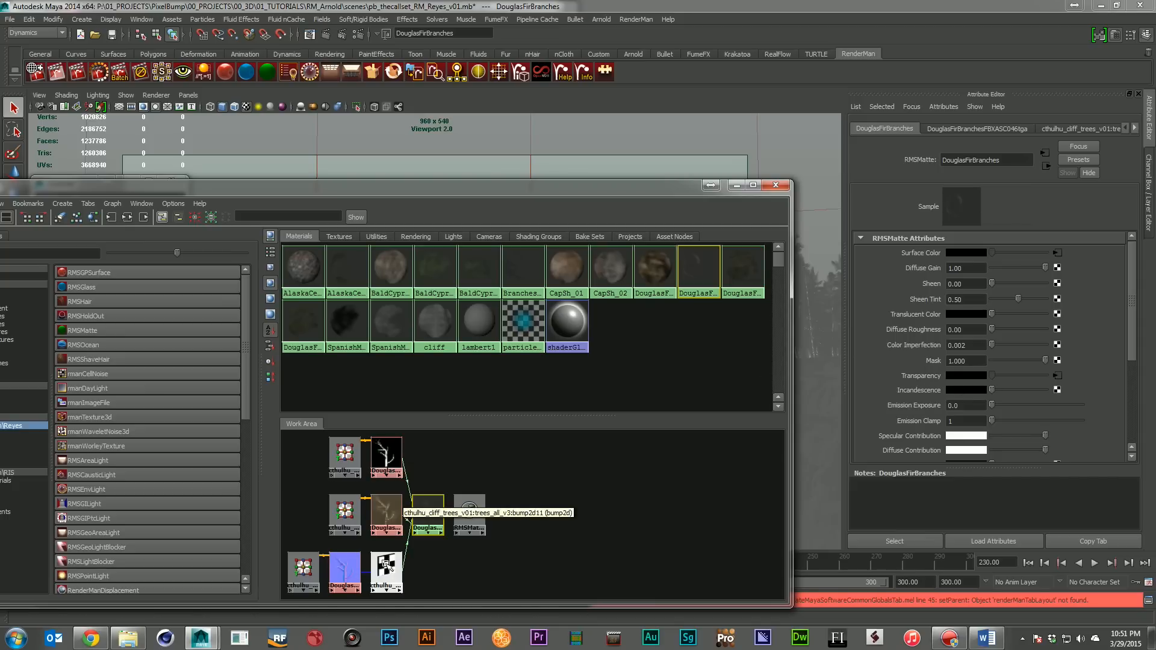
scroll(945, 403, down, 4)
scroll(944, 402, down, 1)
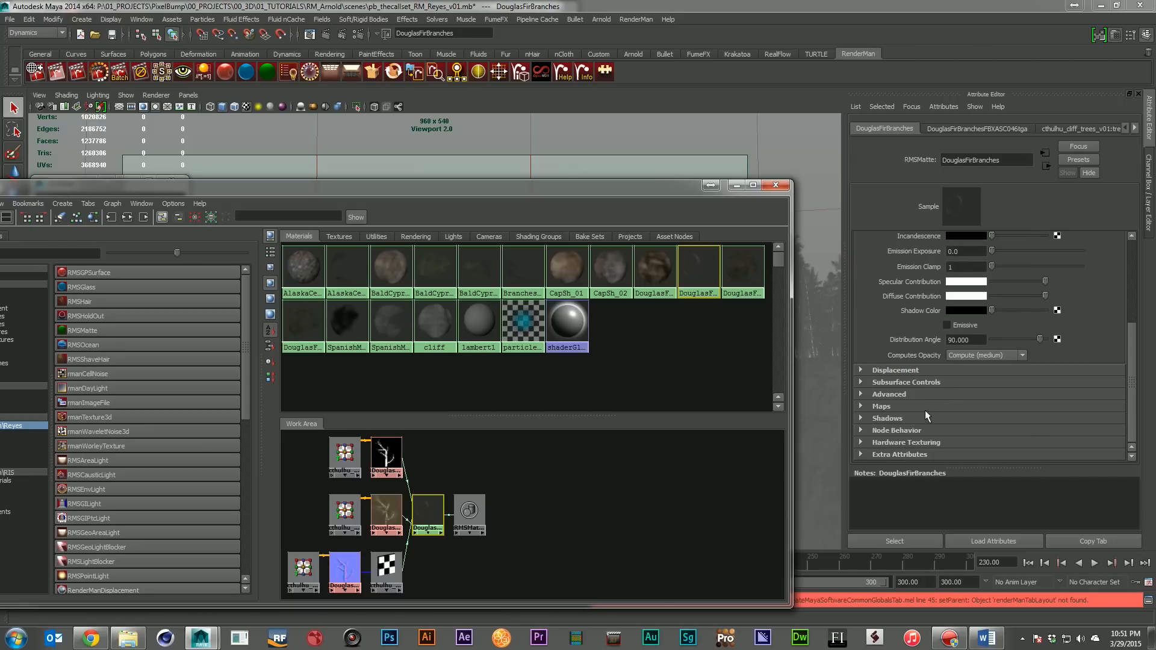
click(920, 369)
scroll(1045, 367, down, 3)
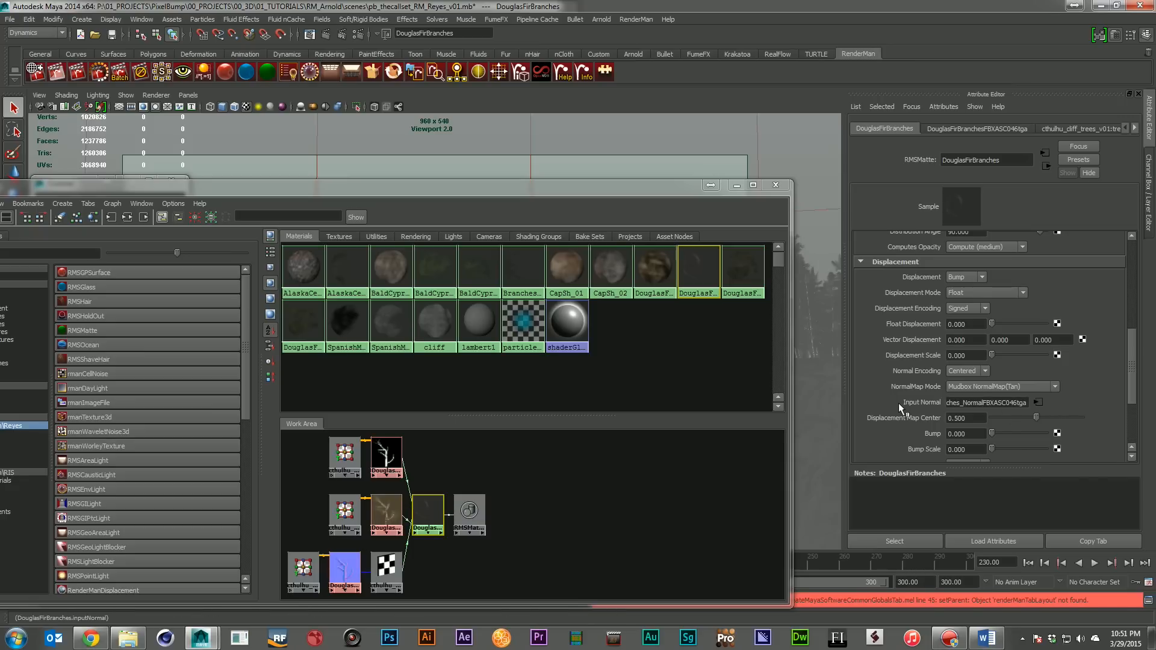
Review the NormalMap Mode options of DouglasFirBranches, keeping Mudbox NormalMap(Tan), and collapse the Displacement attributes
click(1039, 387)
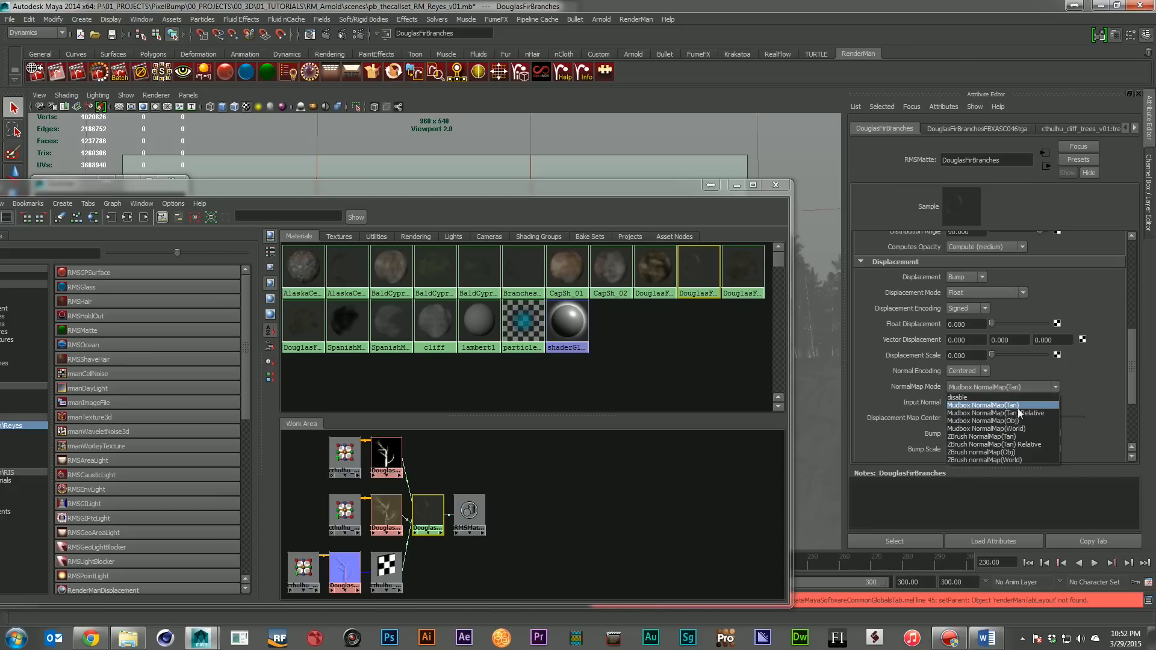
click(1078, 392)
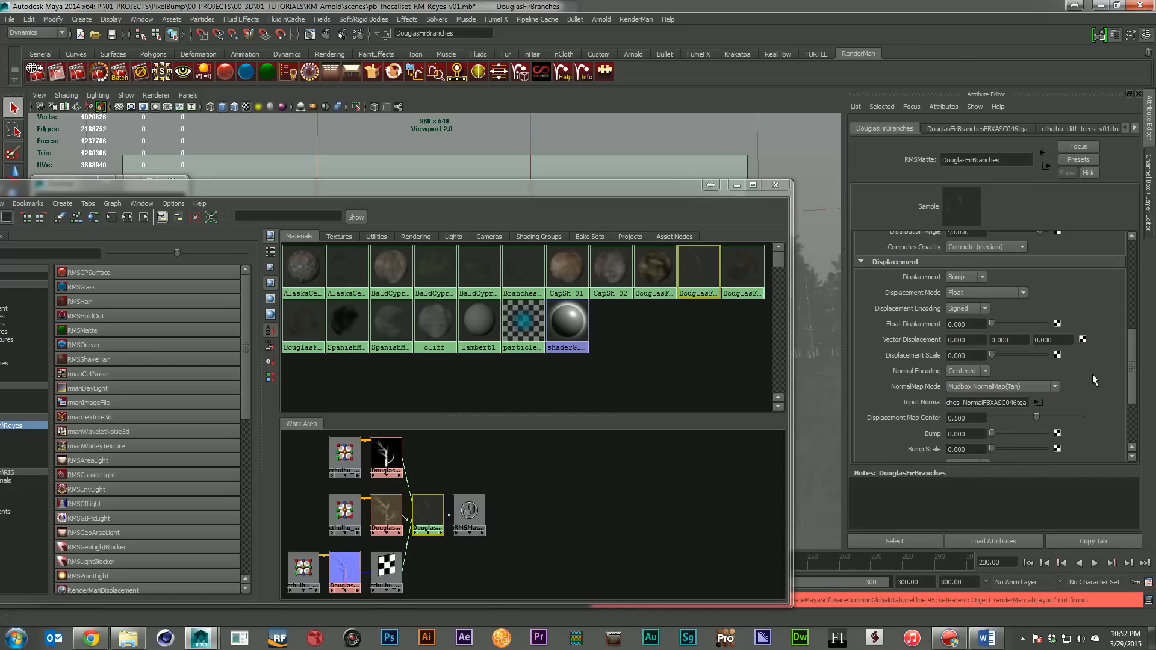
click(998, 388)
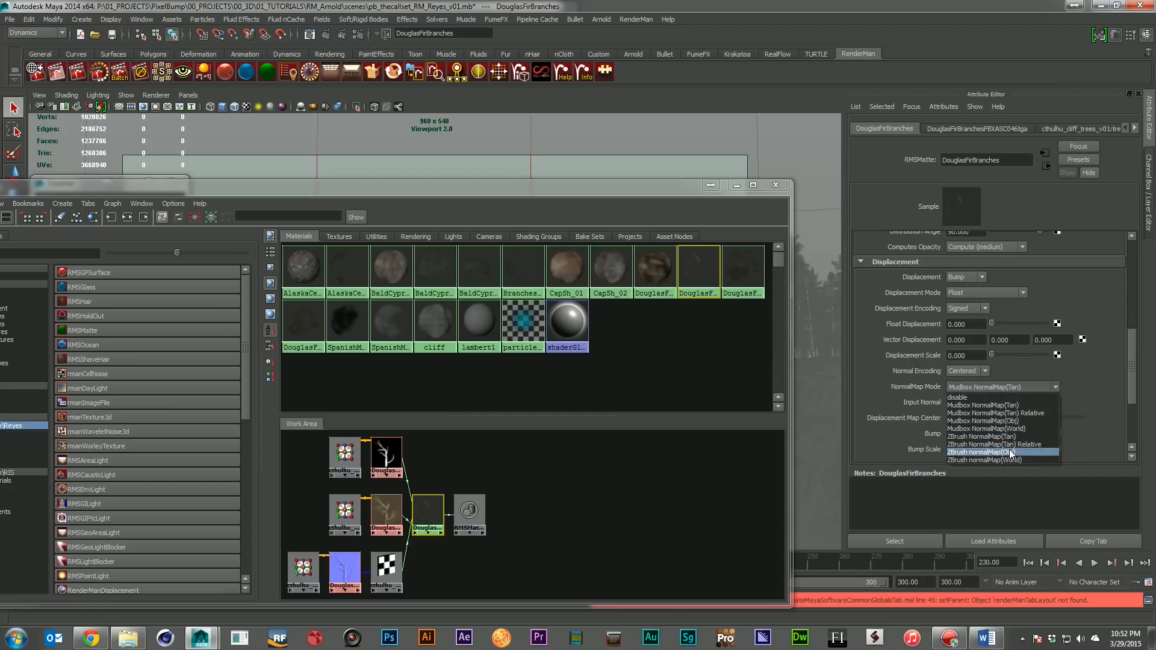
click(1082, 388)
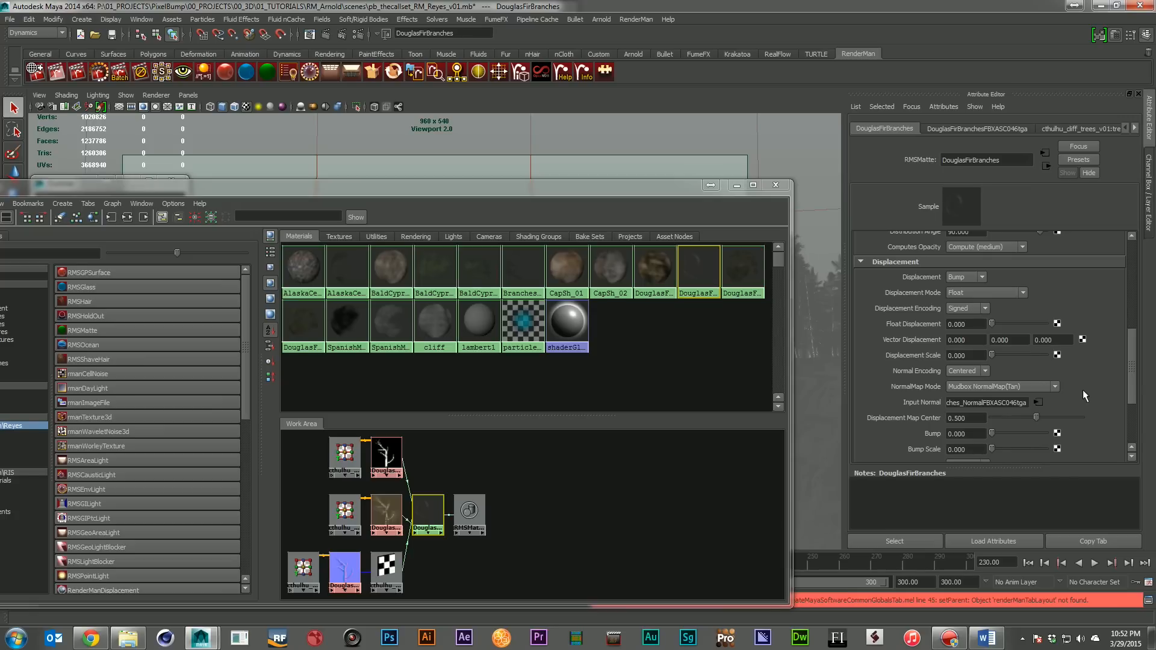
click(1016, 265)
scroll(1099, 362, down, 3)
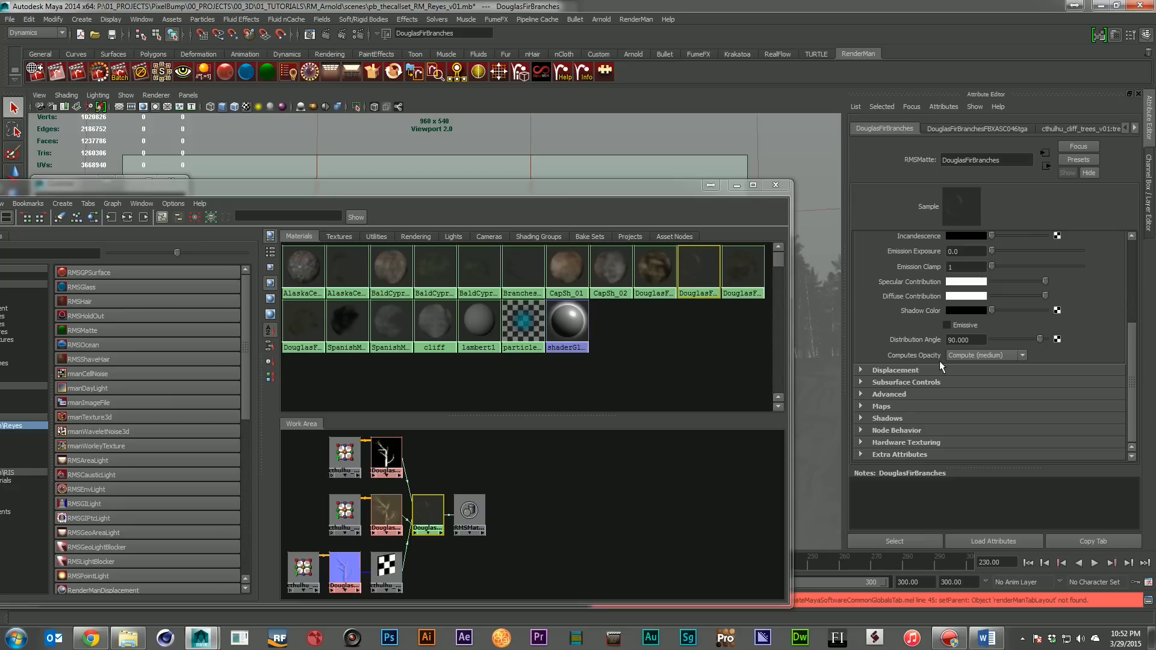
Check the Computes Opacity options of DouglasFirBranches, keeping Compute (medium), and move the Hypershade off the scene view
click(975, 357)
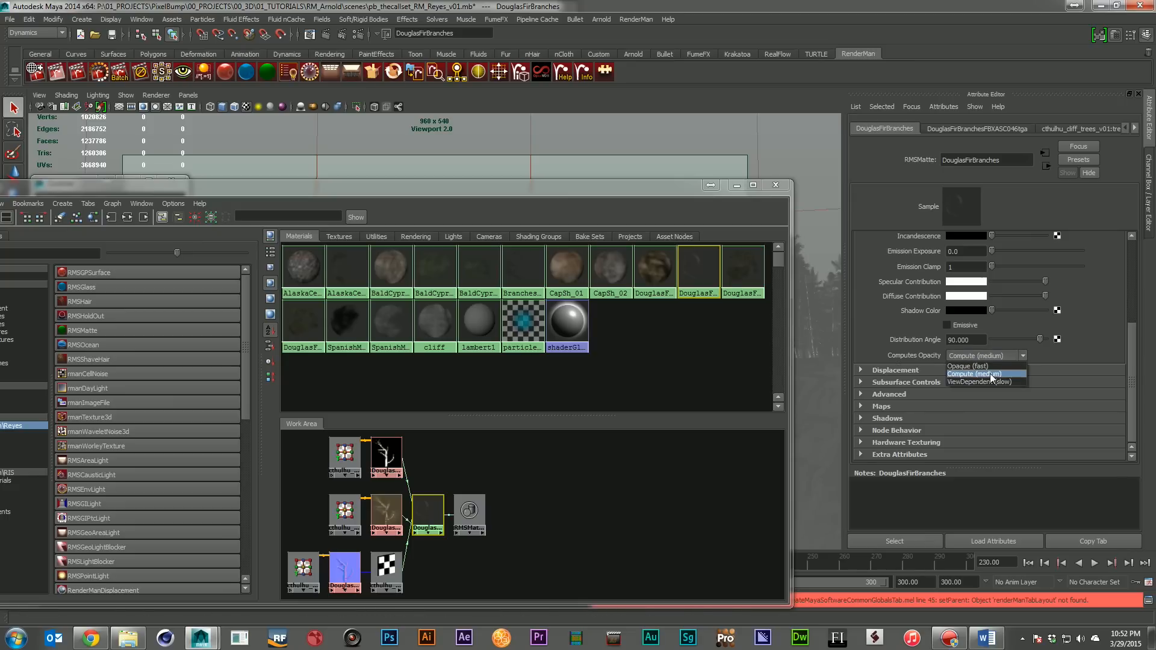
click(990, 373)
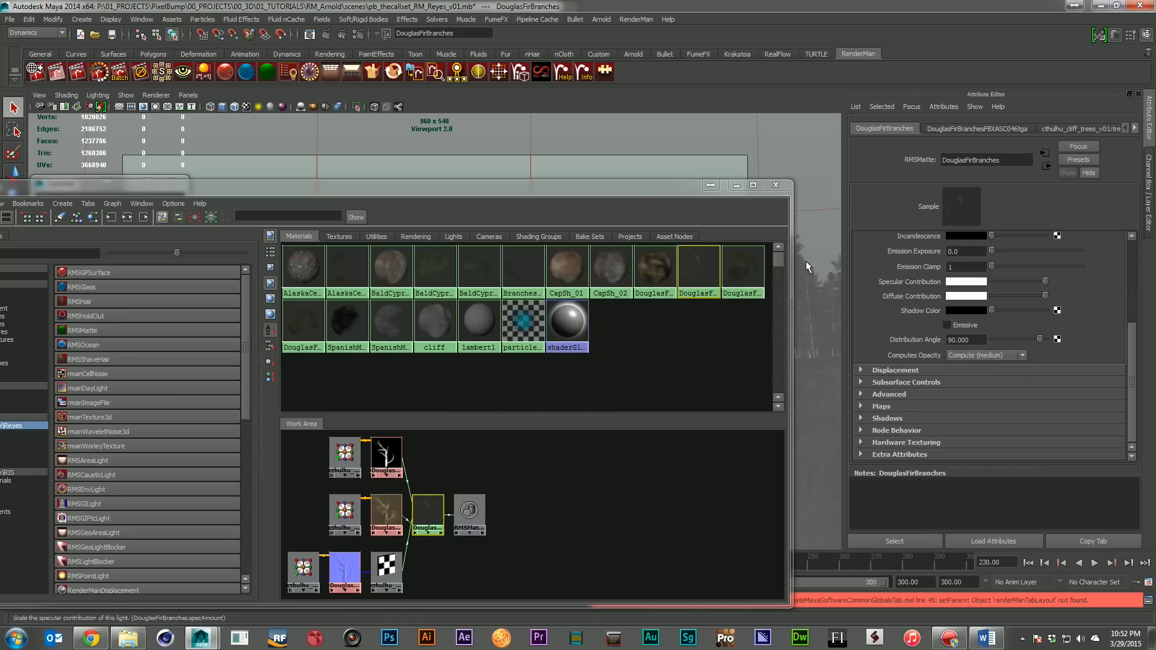
click(628, 191)
drag(628, 191, 766, 450)
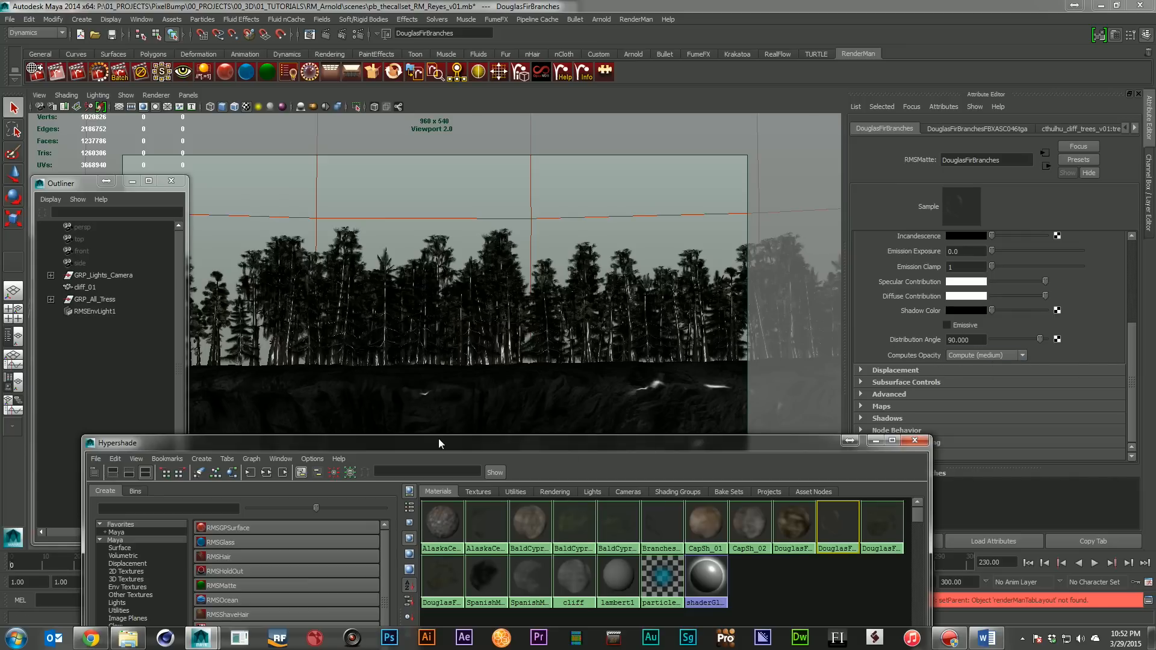
drag(439, 444, 1155, 427)
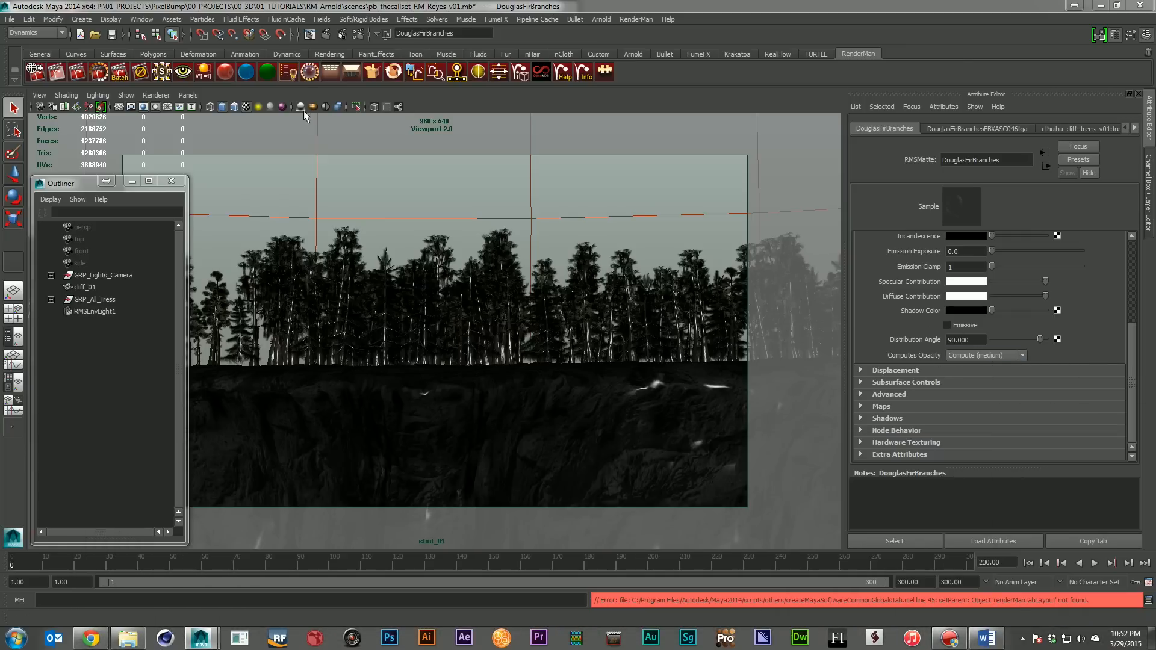
Review the RenderMan/Reyes Quality render settings, including Shading Rate, Direct Lighting Samples and Pixel Samples, and put the Render Settings window away
click(359, 34)
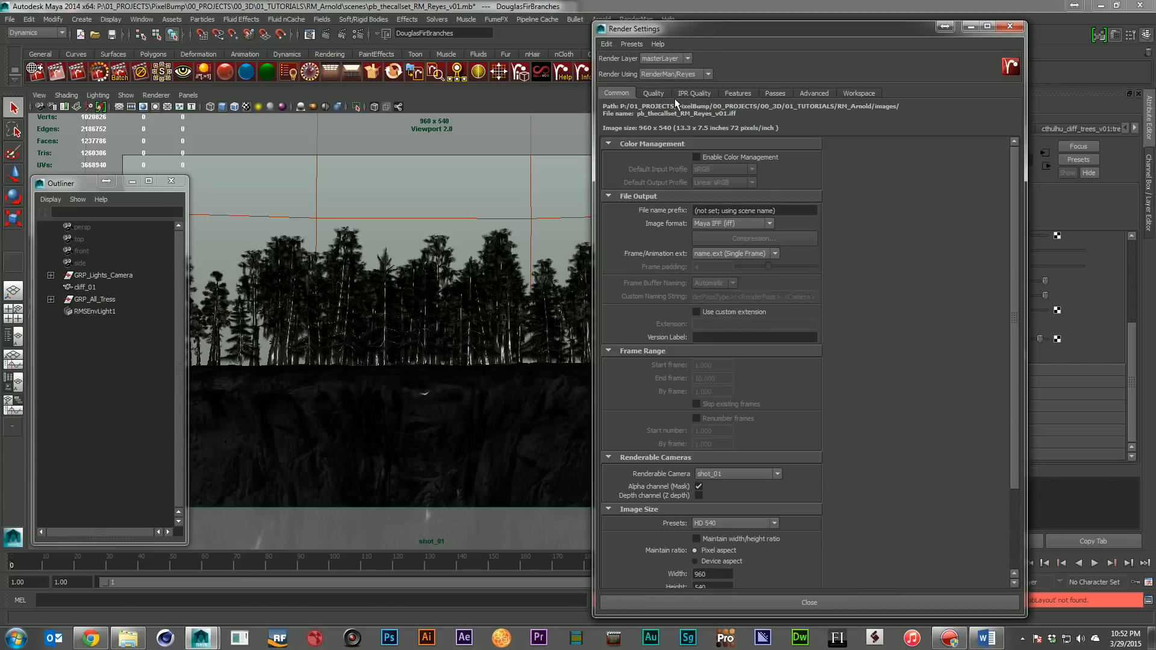
click(653, 95)
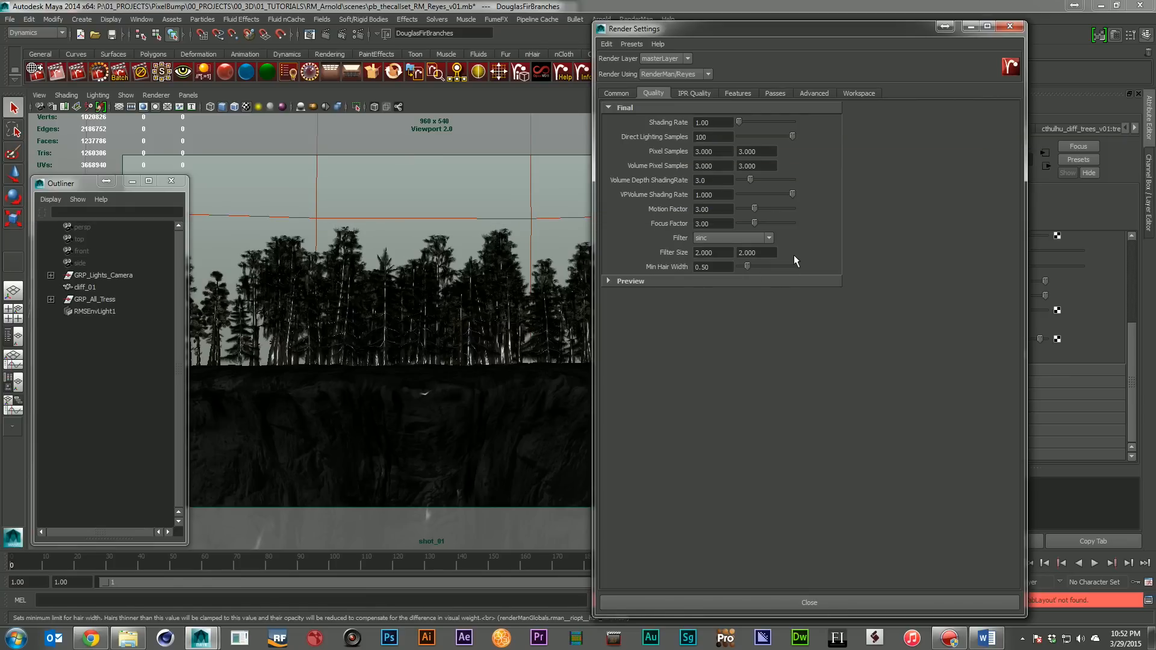
click(716, 122)
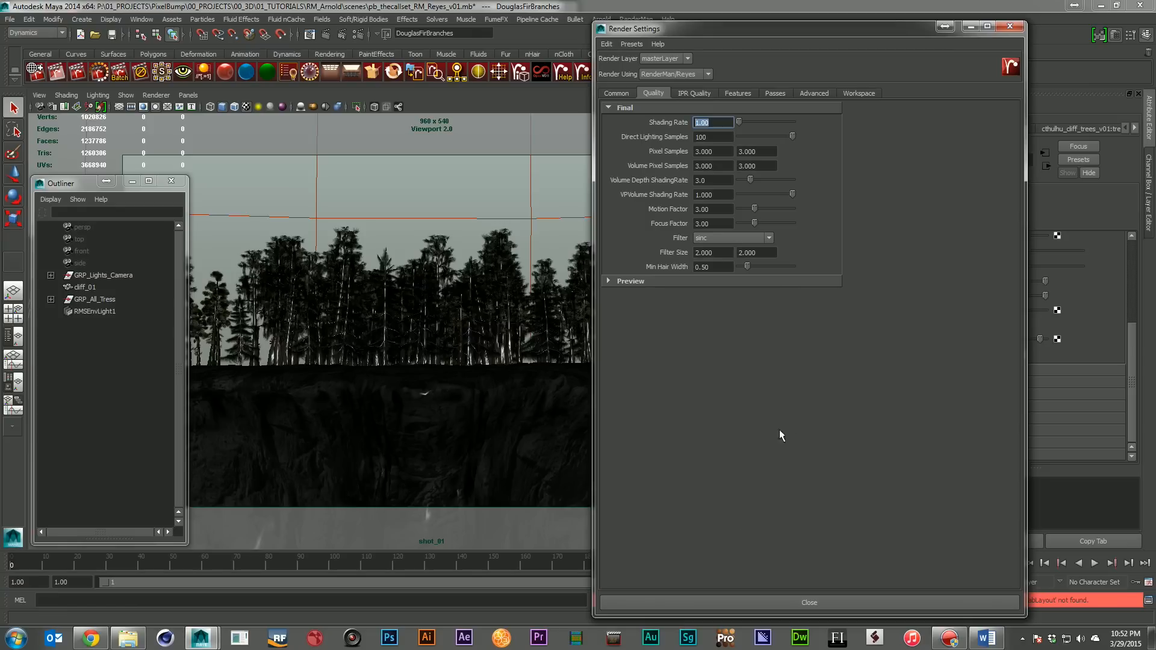
click(717, 123)
click(971, 26)
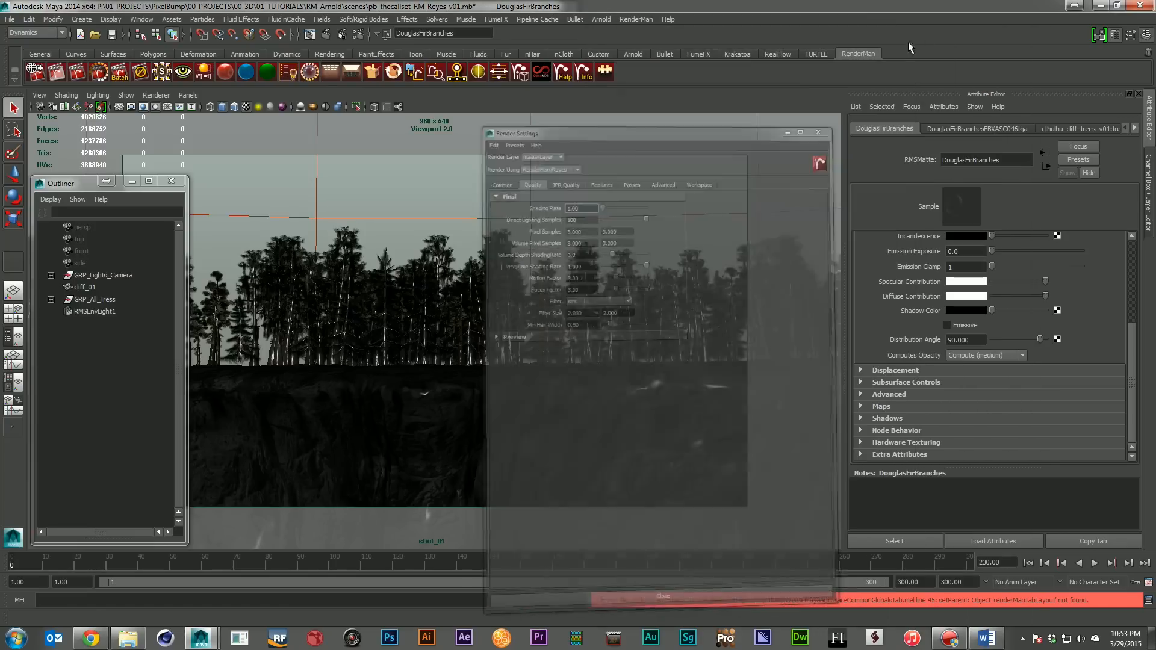
Run a RenderMan Reyes rerender of the forest cliff scene, then discard the render session and close the leftover settings window
click(100, 68)
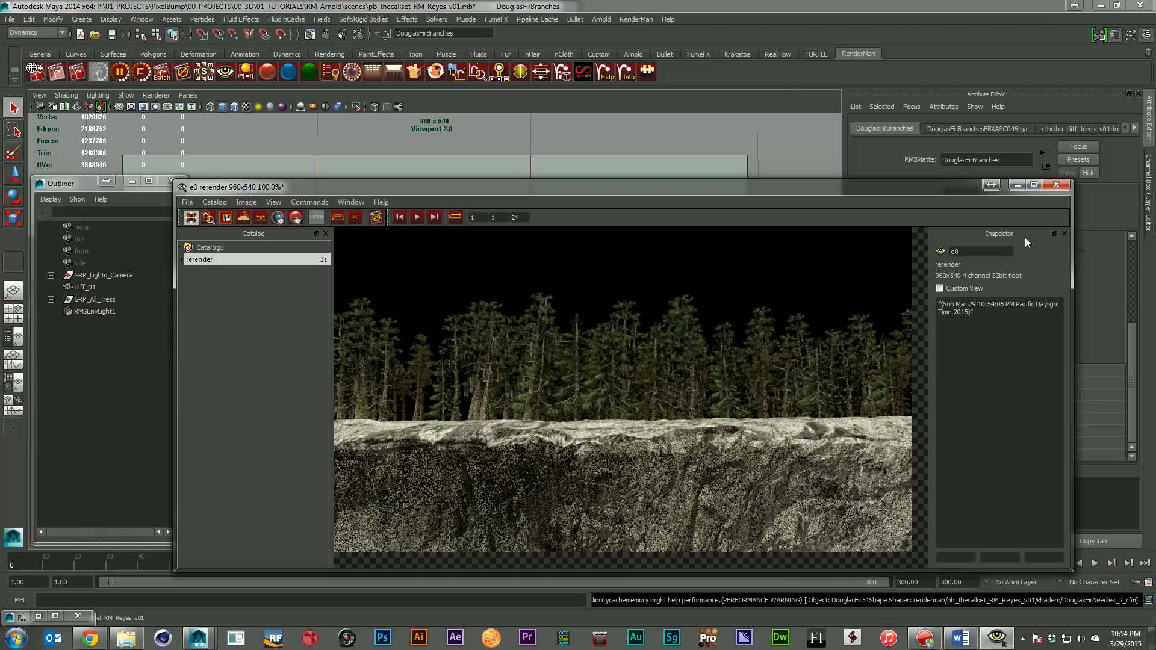
click(1056, 187)
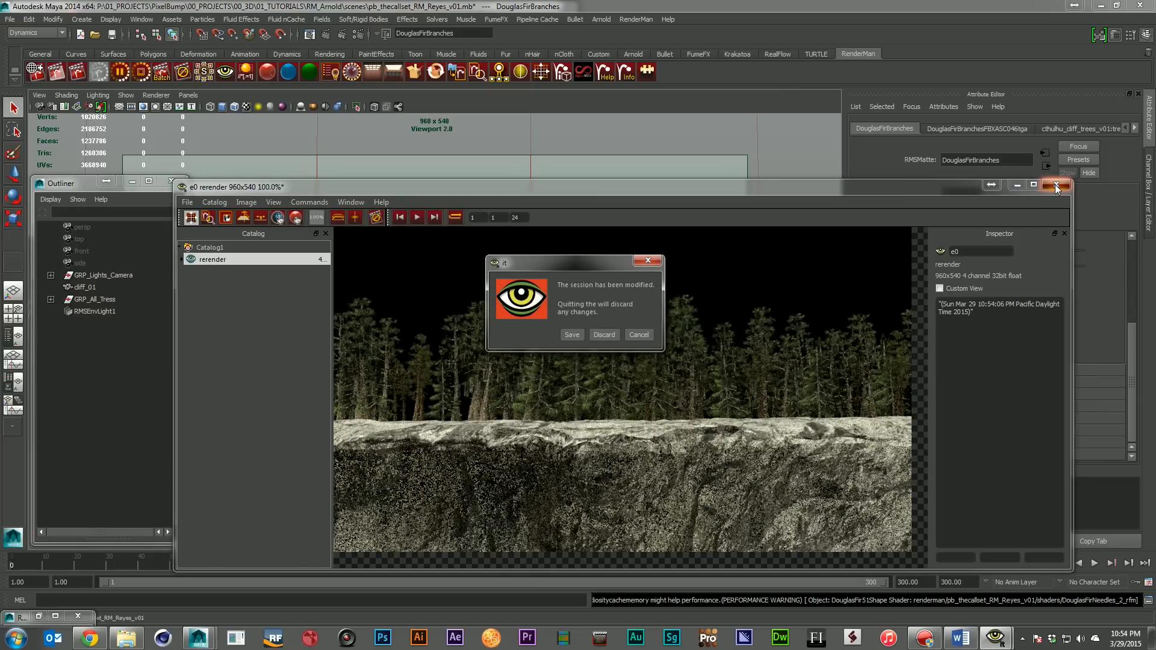
click(610, 330)
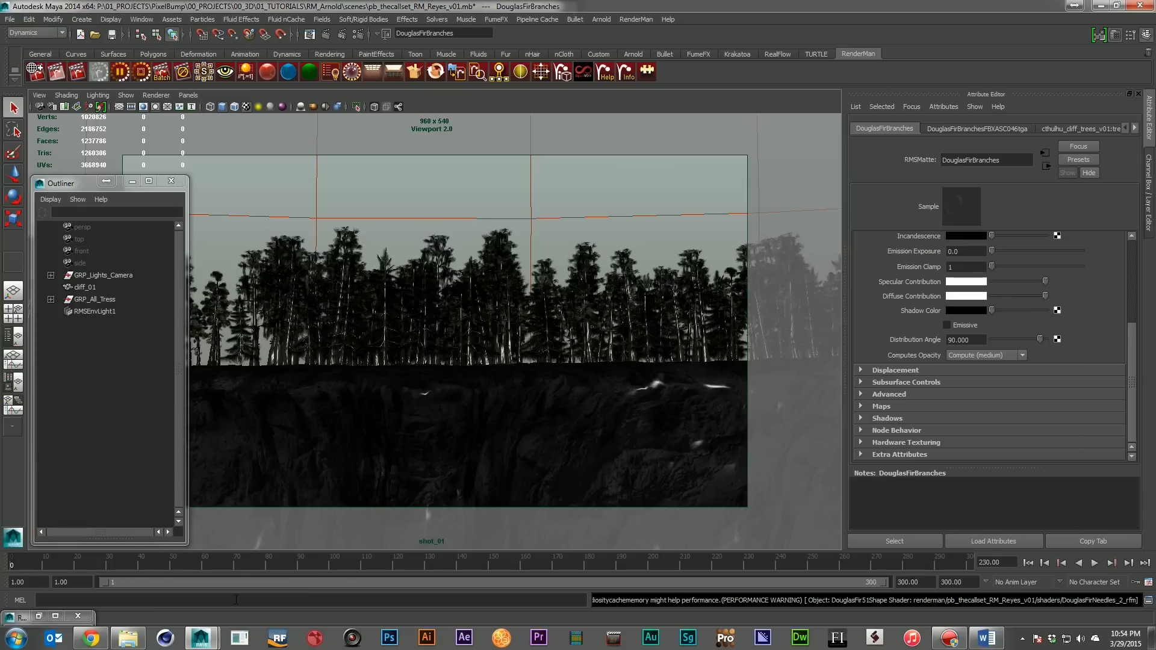
click(40, 616)
click(1012, 25)
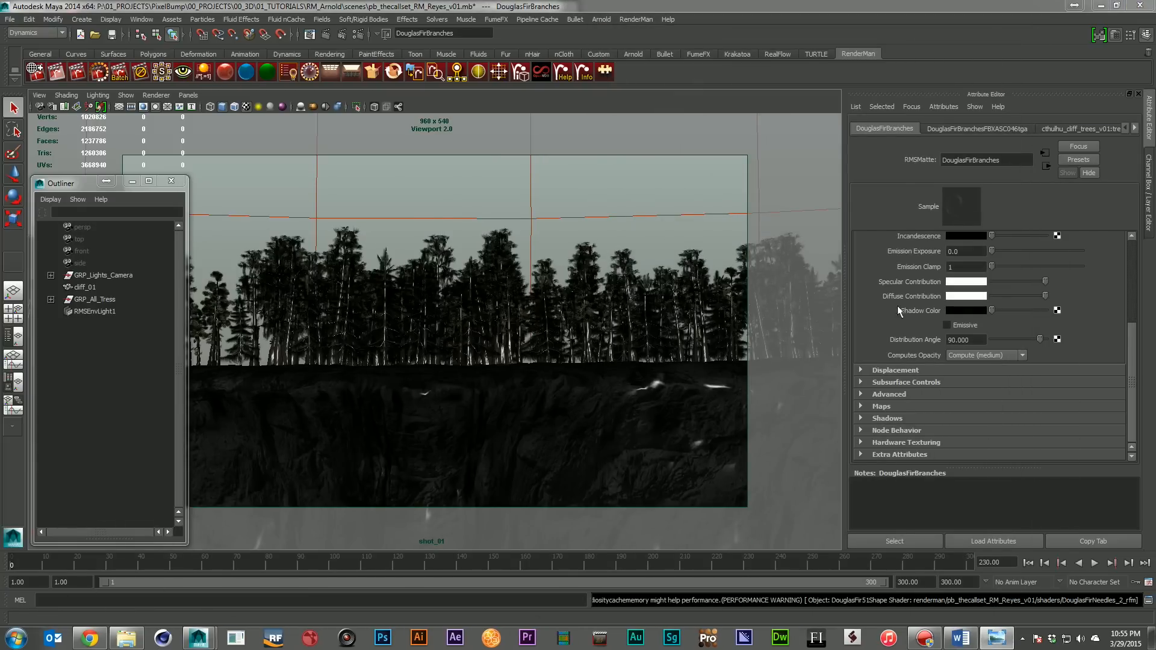
Spread the open Reyes and Arnold render images apart on screen so the forest cliff results can be compared
drag(383, 59, 383, 87)
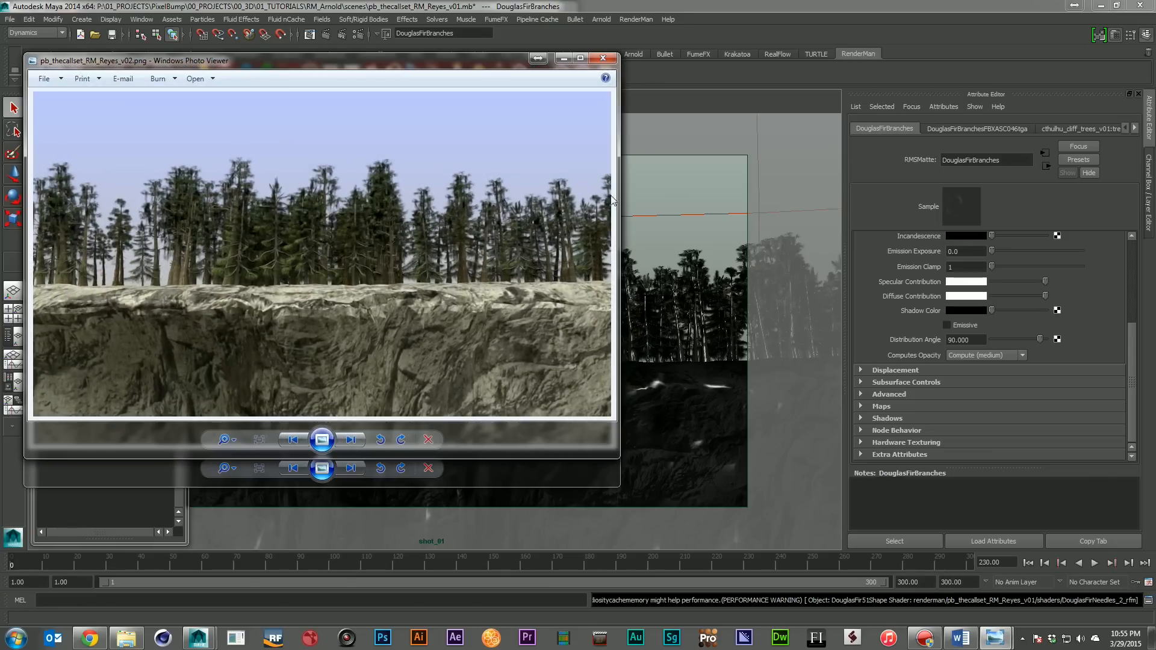
drag(471, 66, 647, 21)
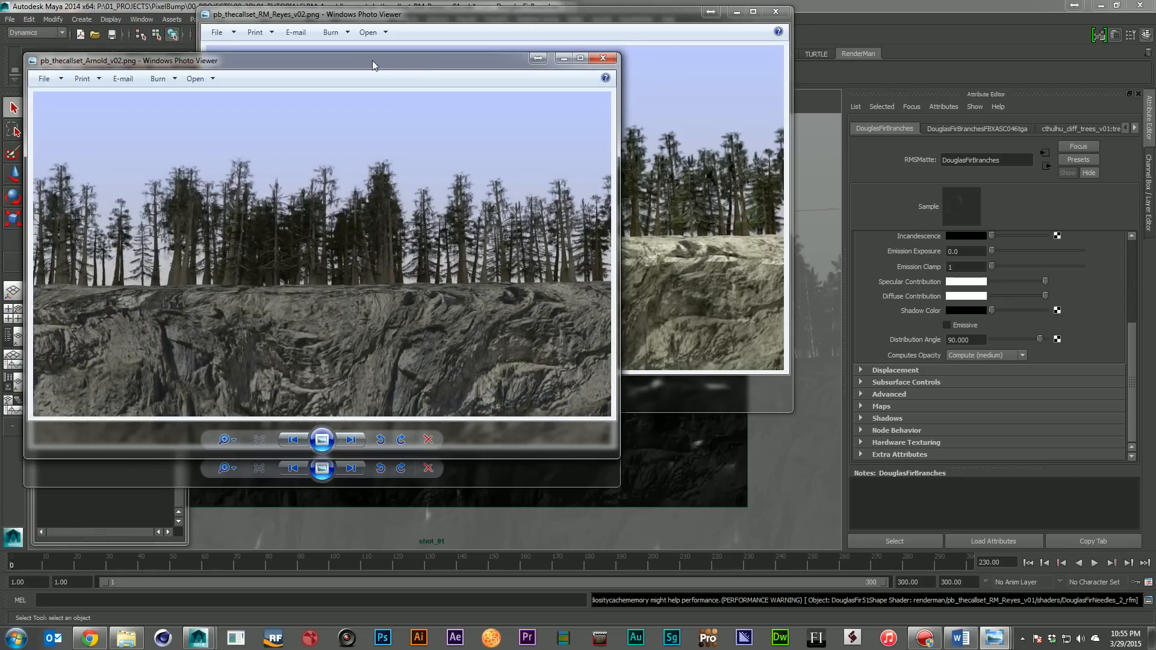
drag(375, 63, 903, 223)
drag(105, 94, 71, 263)
drag(680, 223, 705, 279)
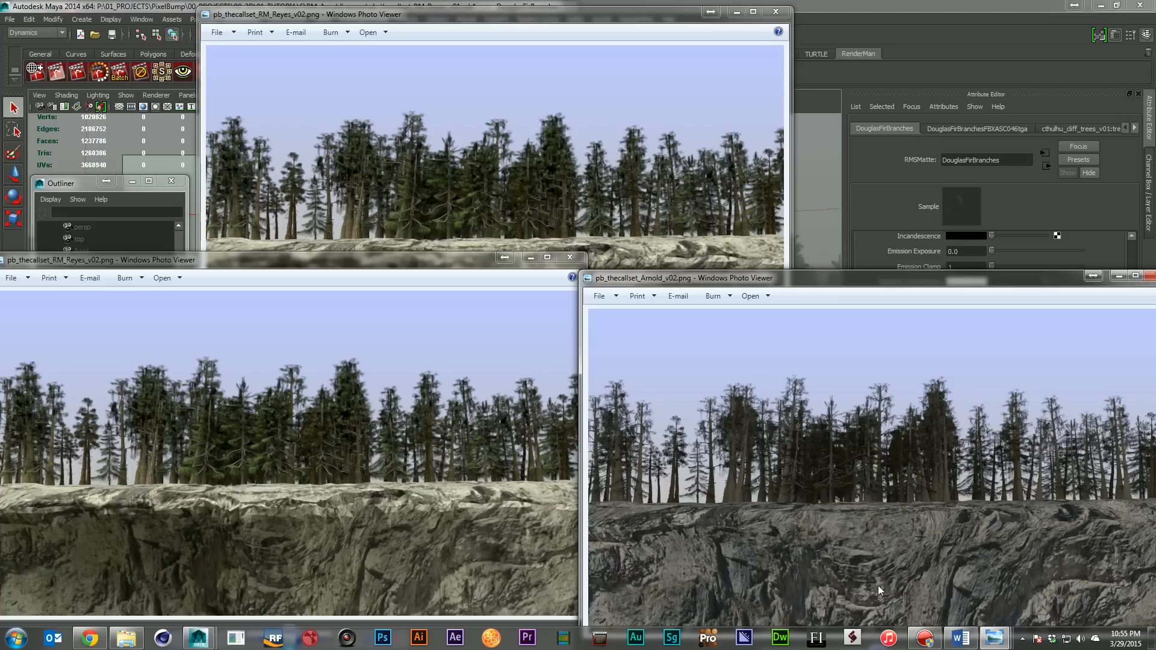
Compare the Reyes and Arnold forest cliff renders with one another and close all the image windows
click(656, 44)
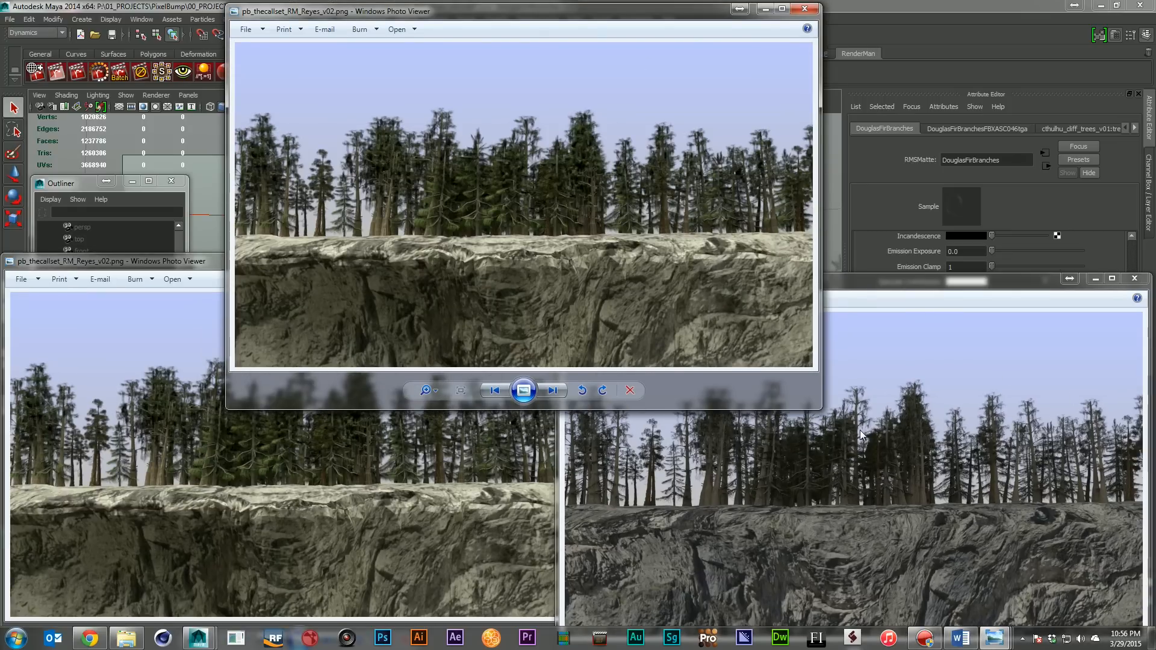
click(455, 465)
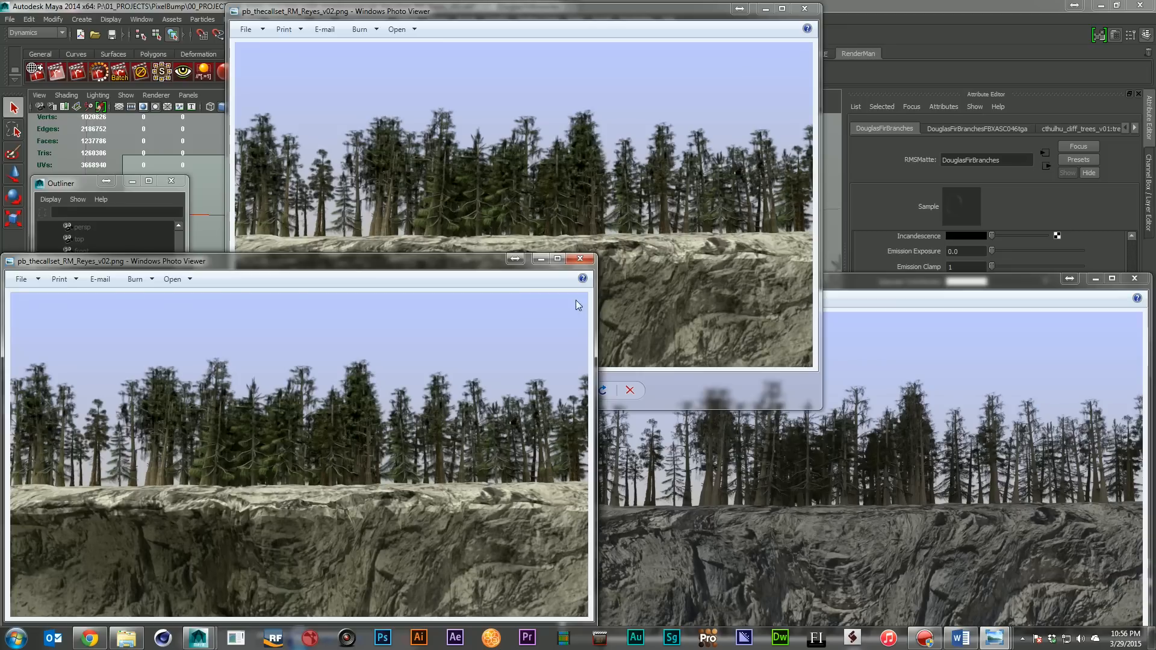
click(581, 260)
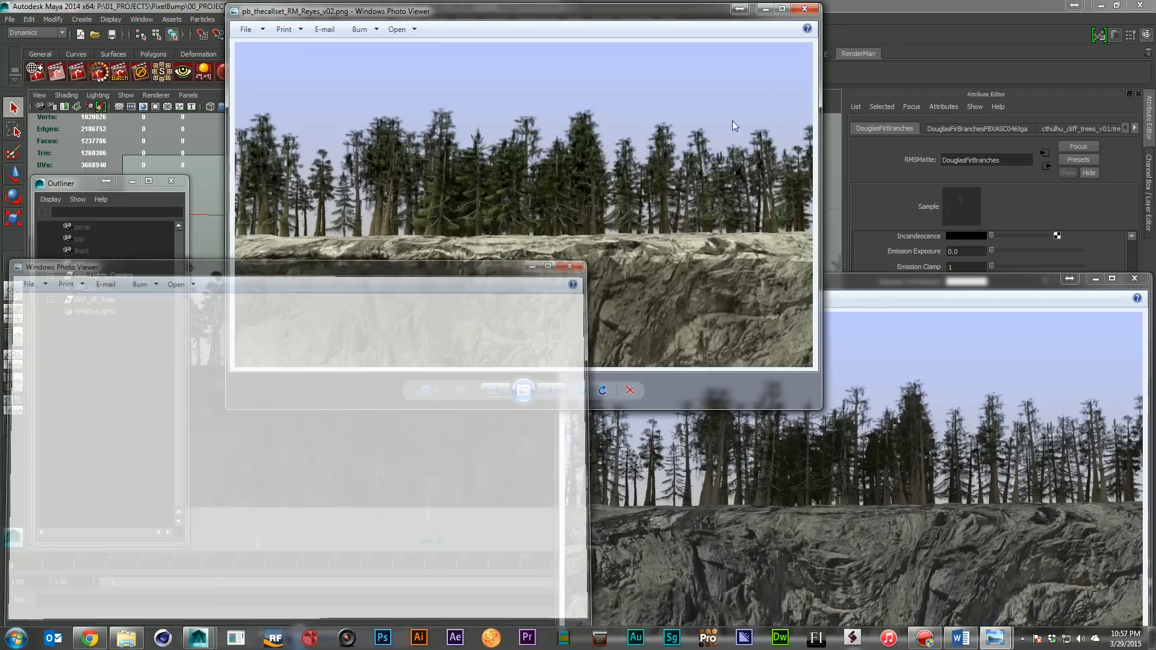
click(804, 9)
click(1134, 278)
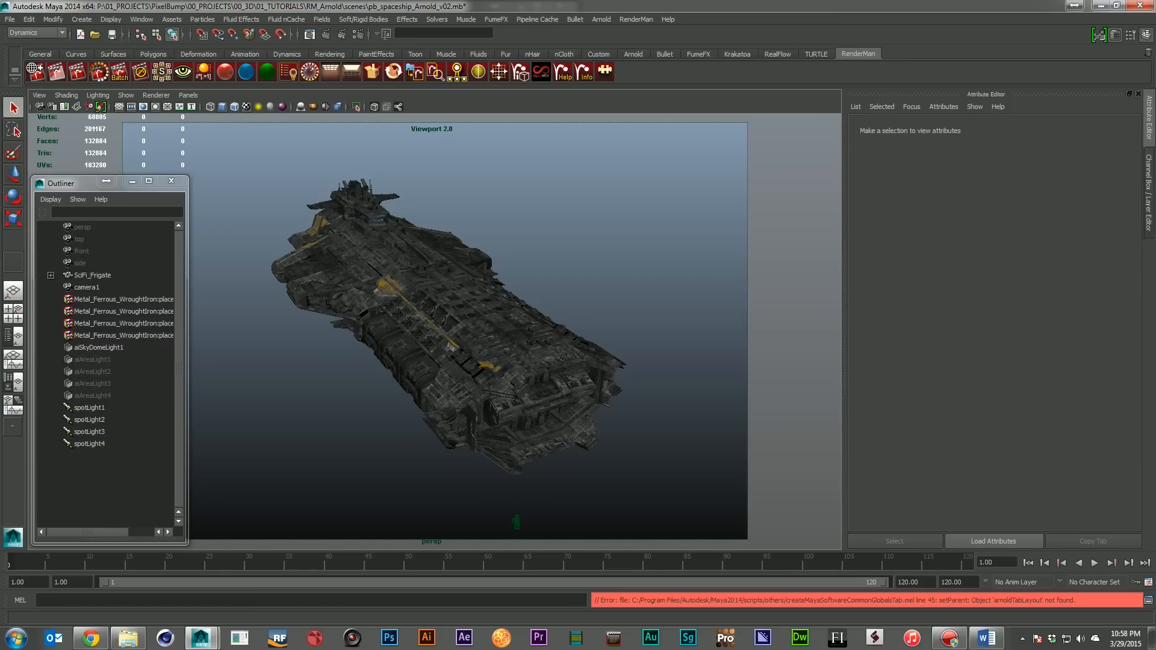
Examine spotLight1's Arnold attributes in the Arnold spaceship scene, including decay, exposure, samples, diffuse and specular, and collapse them
click(87, 409)
click(95, 420)
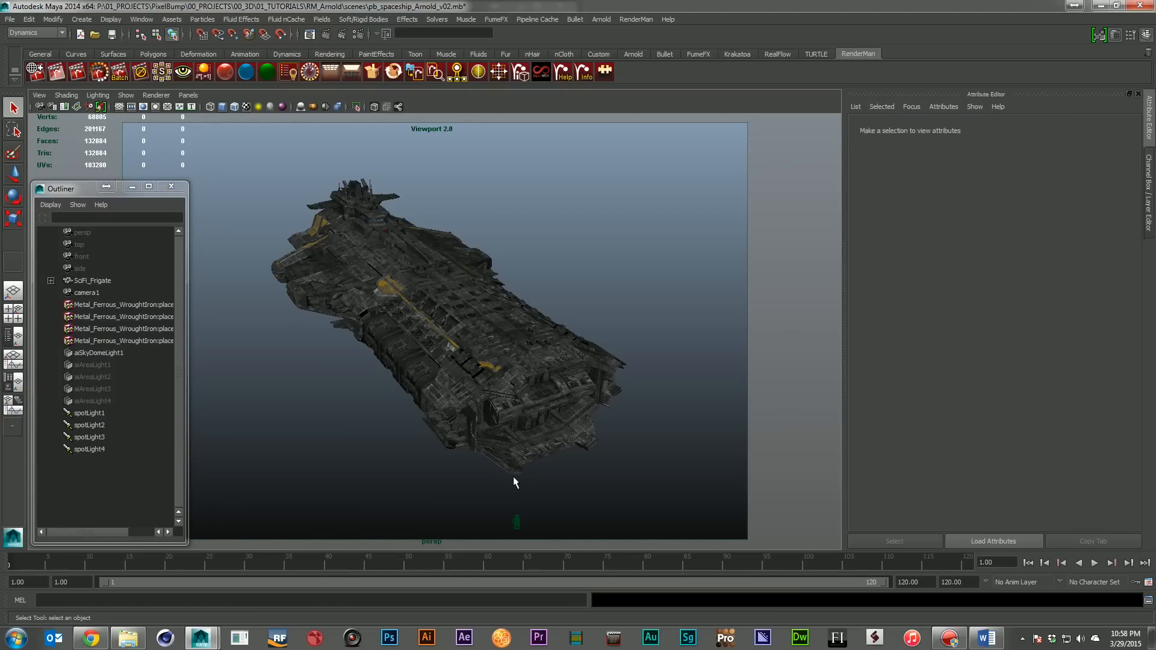
click(90, 413)
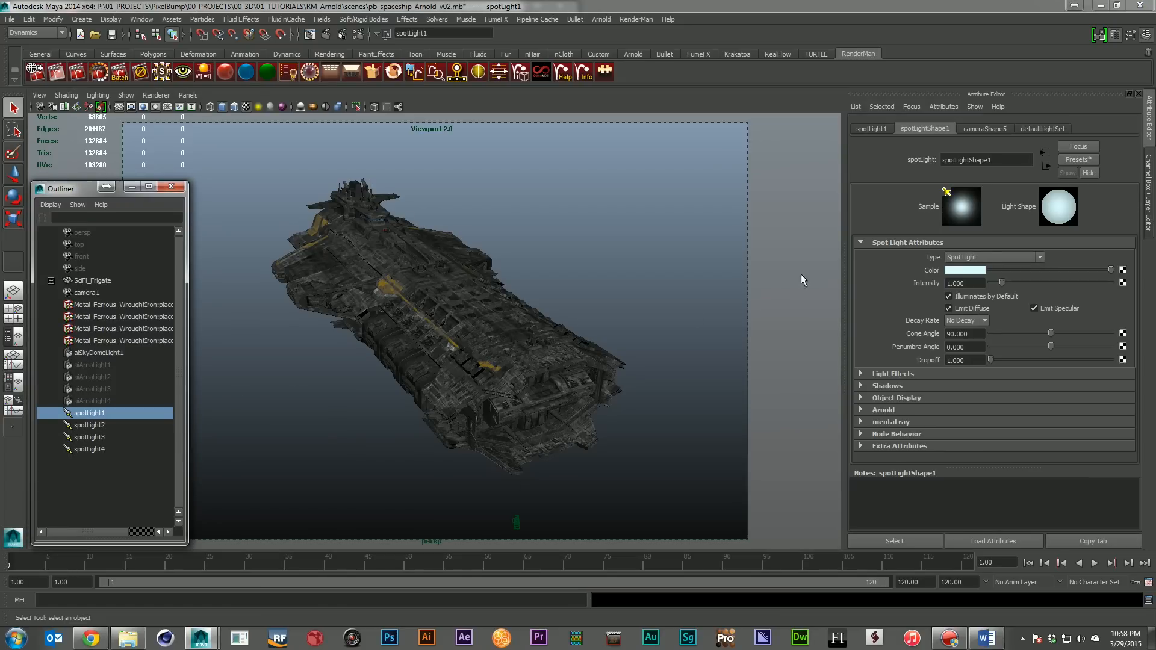
click(886, 243)
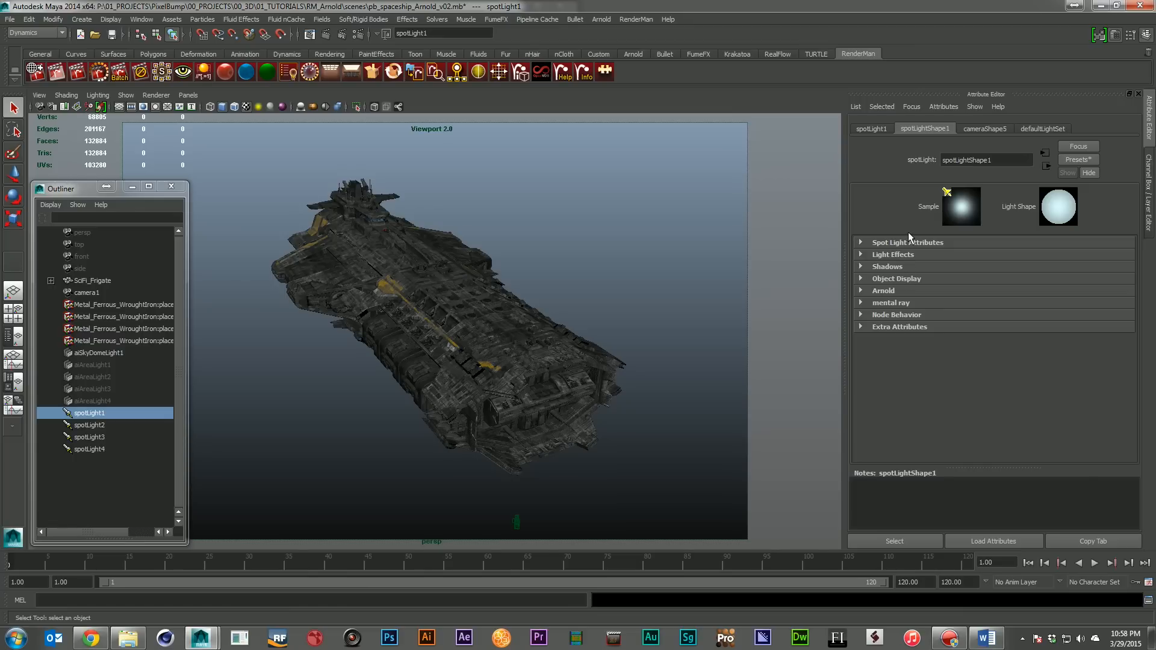
click(903, 290)
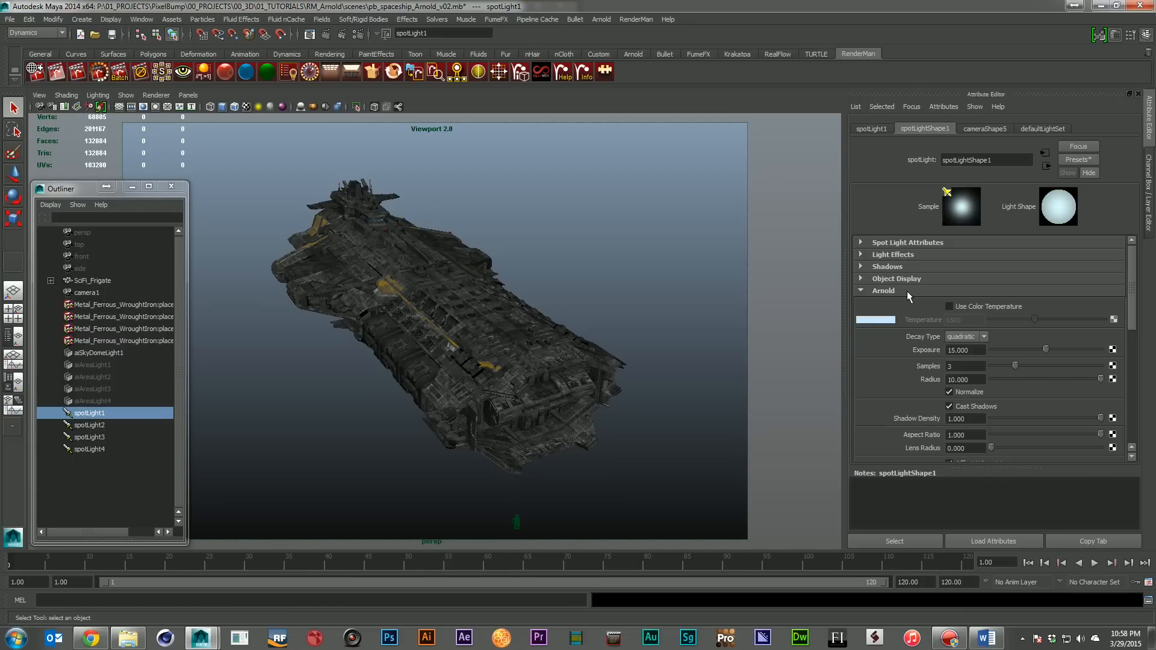
scroll(908, 290, down, 3)
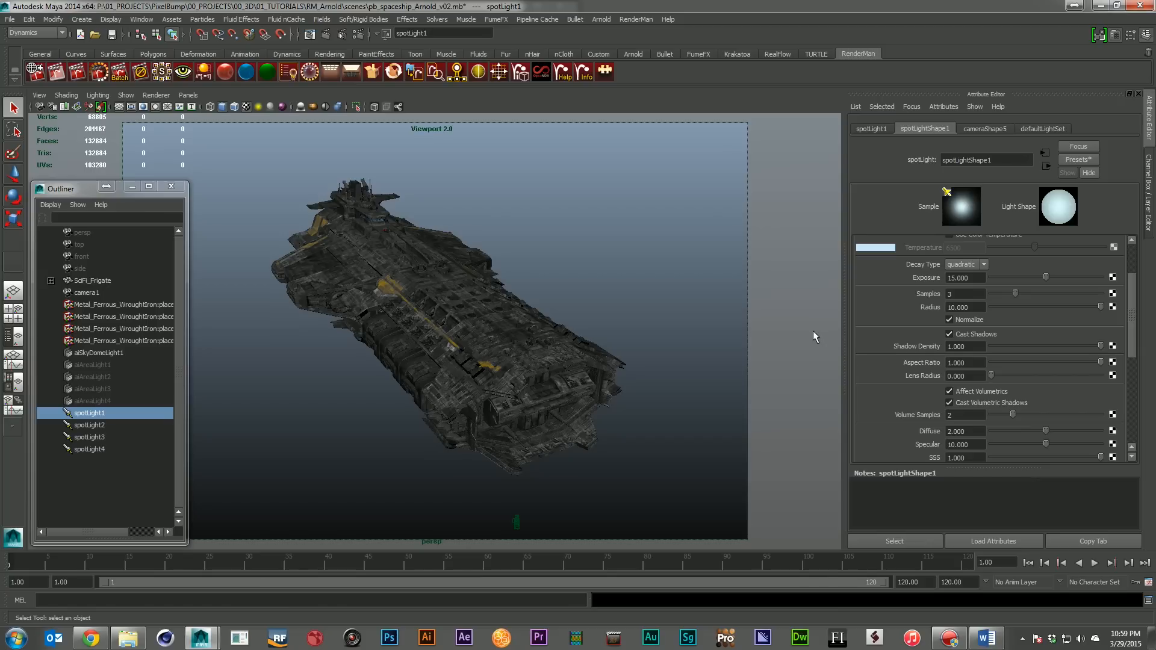
scroll(889, 380, down, 1)
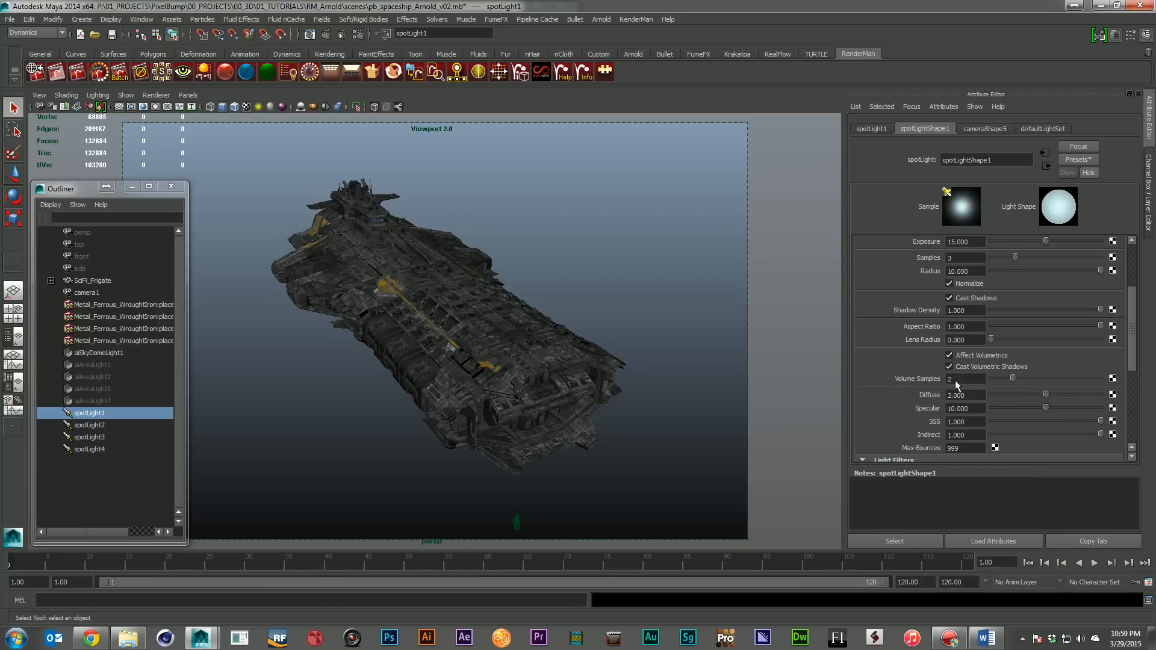
scroll(957, 427, up, 3)
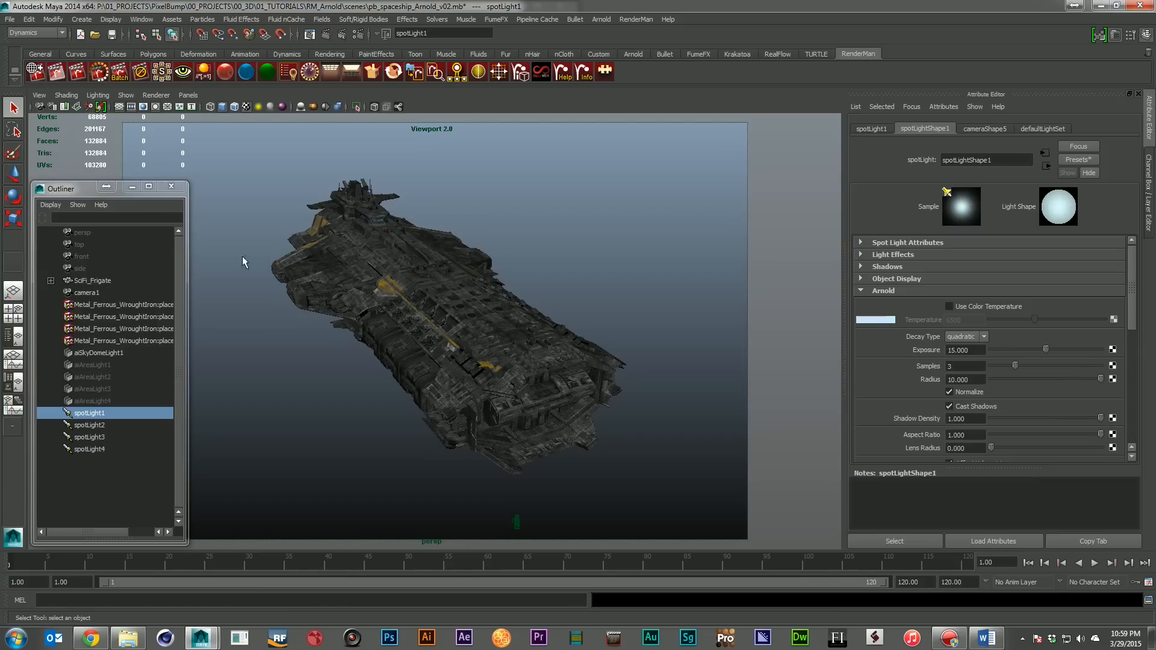
click(902, 289)
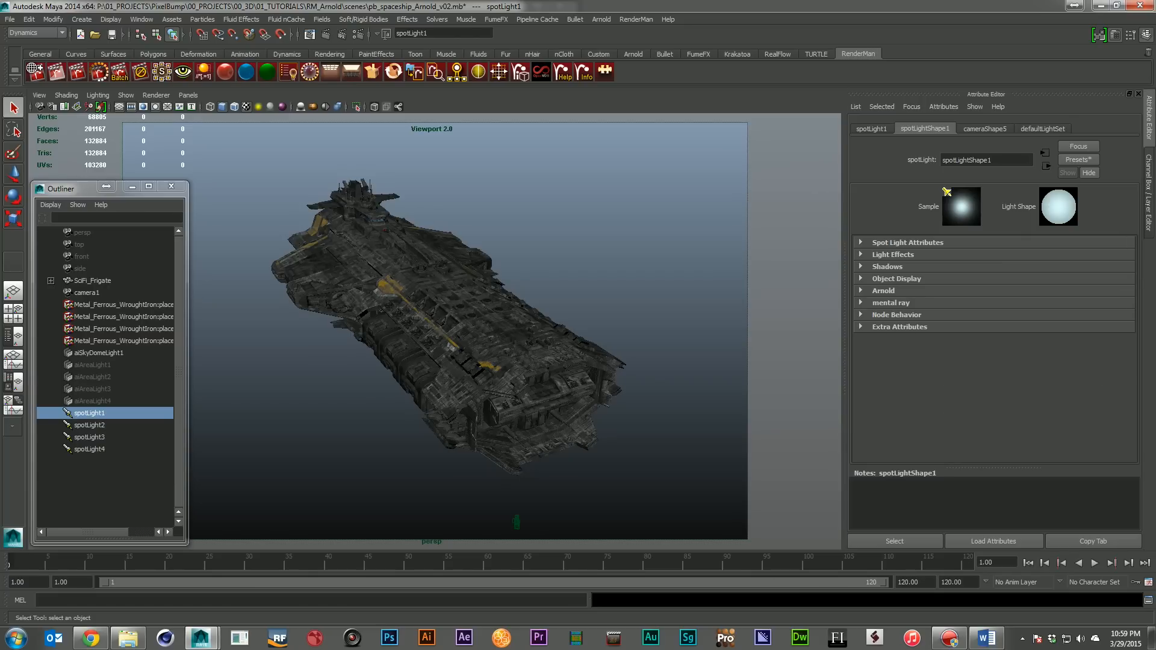
Bring the Hypershade into view and graph the network of the spaceship's aiStandard1 material
drag(1155, 367, 480, 207)
click(469, 311)
click(272, 239)
drag(667, 208, 565, 145)
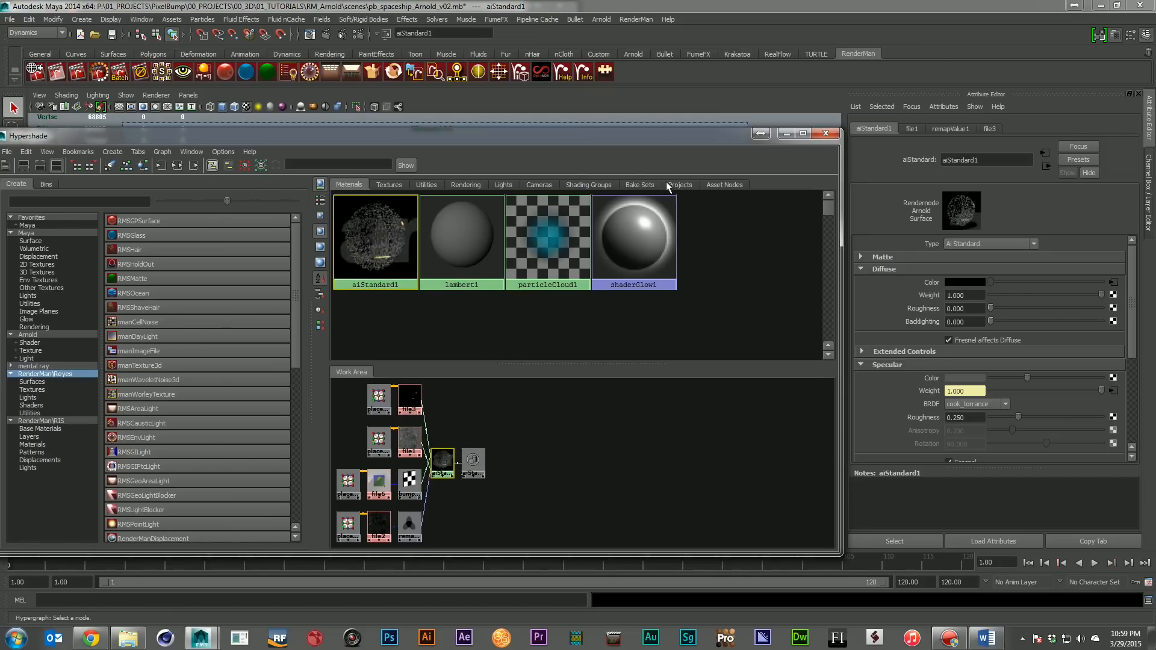
Examine aiStandard1's Diffuse, Specular and Emission attributes and move the Hypershade off the scene view
drag(674, 138, 638, 137)
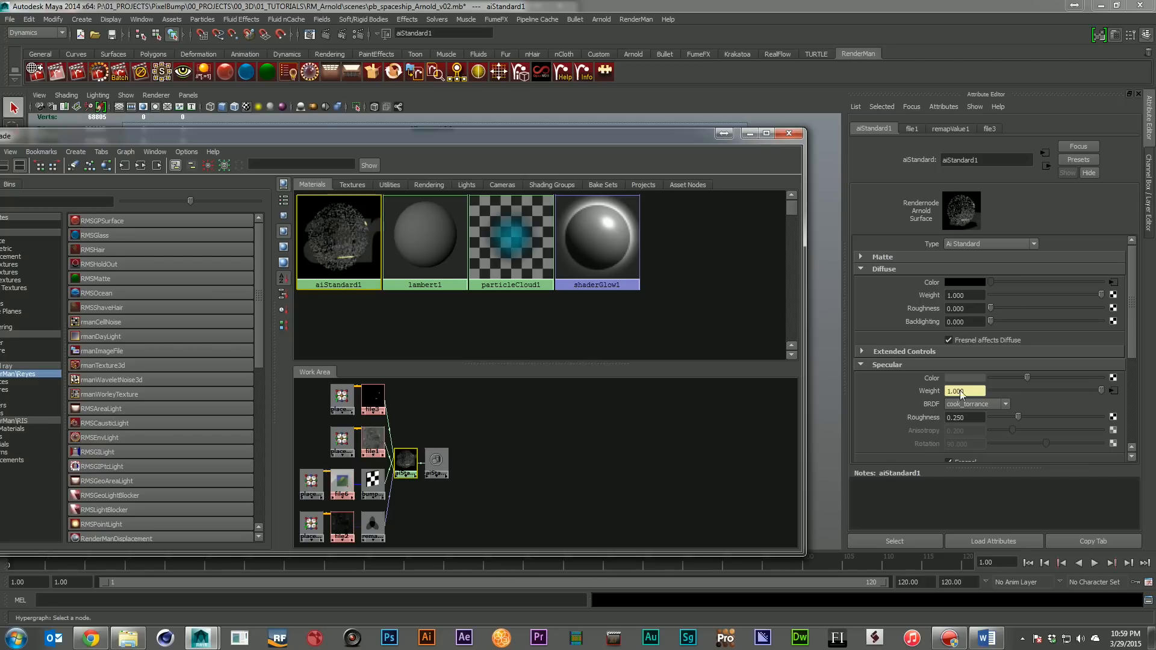
scroll(923, 391, down, 5)
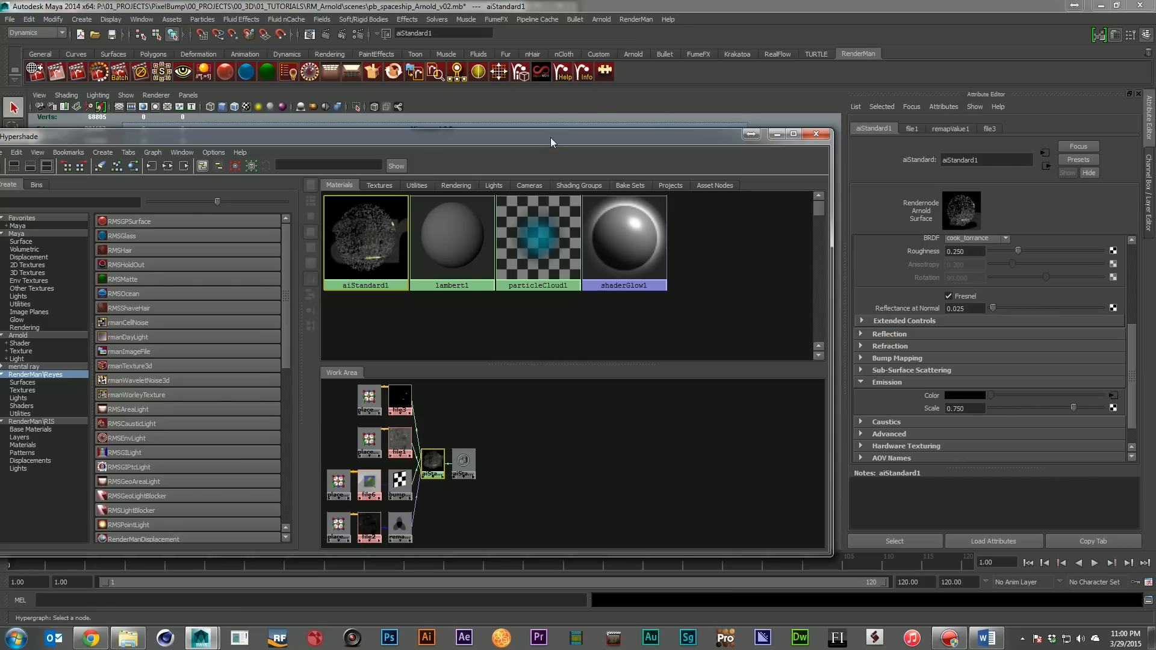
drag(550, 138, 0, 138)
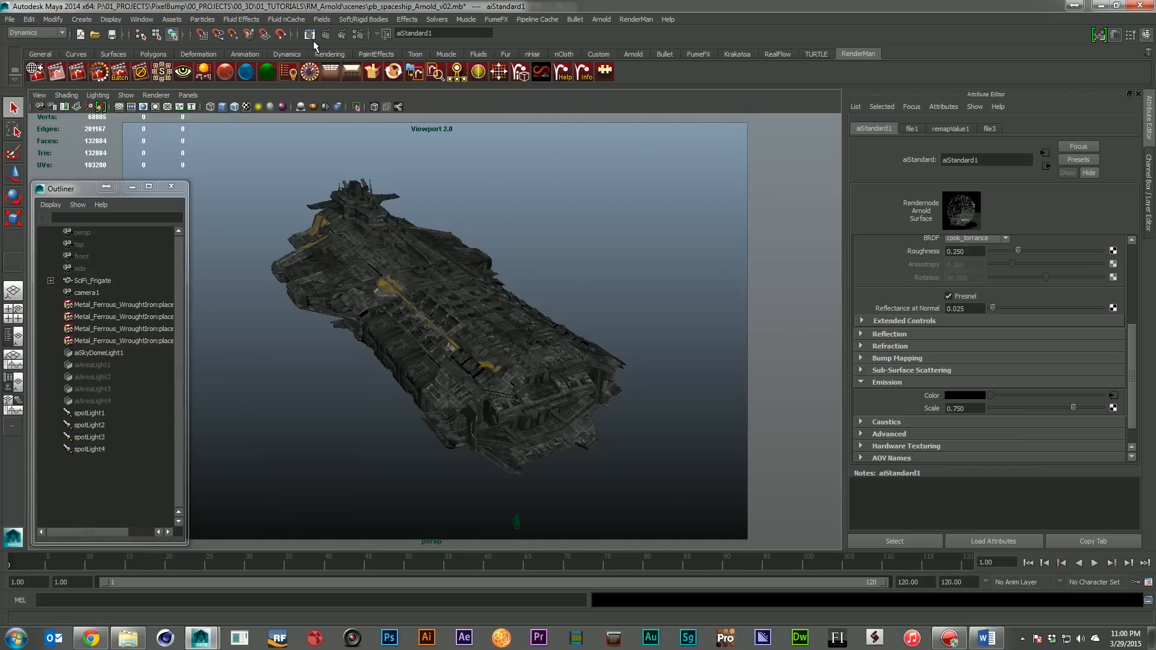
Render the current frame of the Arnold spaceship scene and open the scene pb_spaceship_RM_RIS_v02.mb
click(330, 35)
click(8, 20)
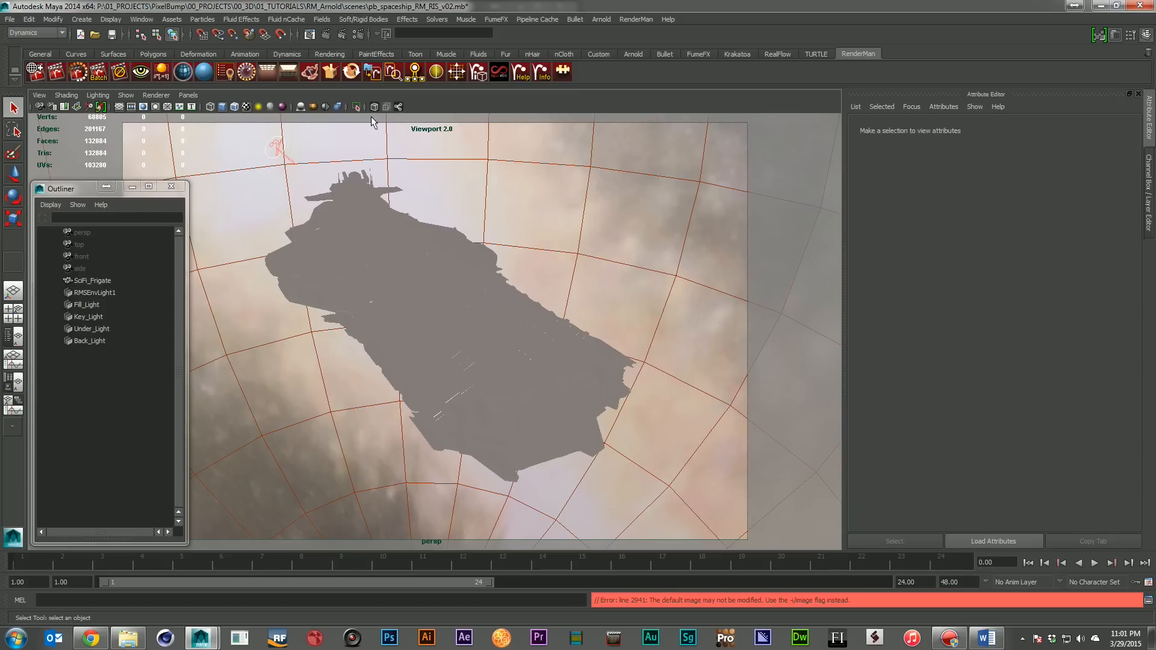
Switch the spaceship scene's viewport renderer from Viewport 2.0 to Default Quality Rendering
click(168, 96)
click(172, 109)
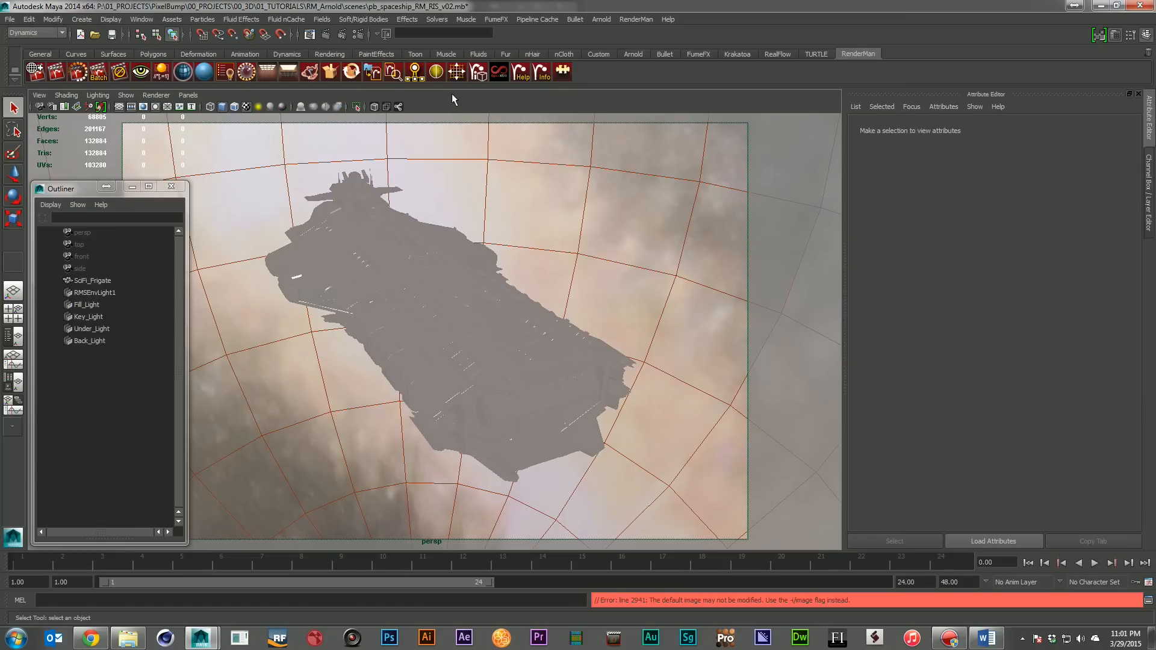
click(156, 95)
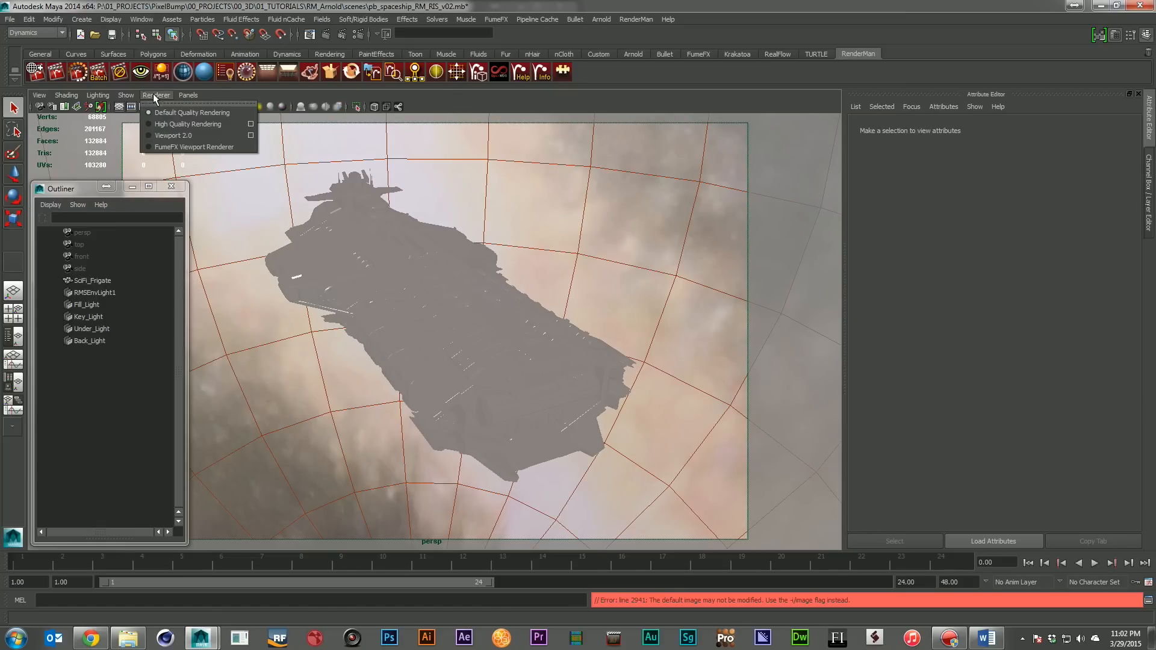
click(493, 94)
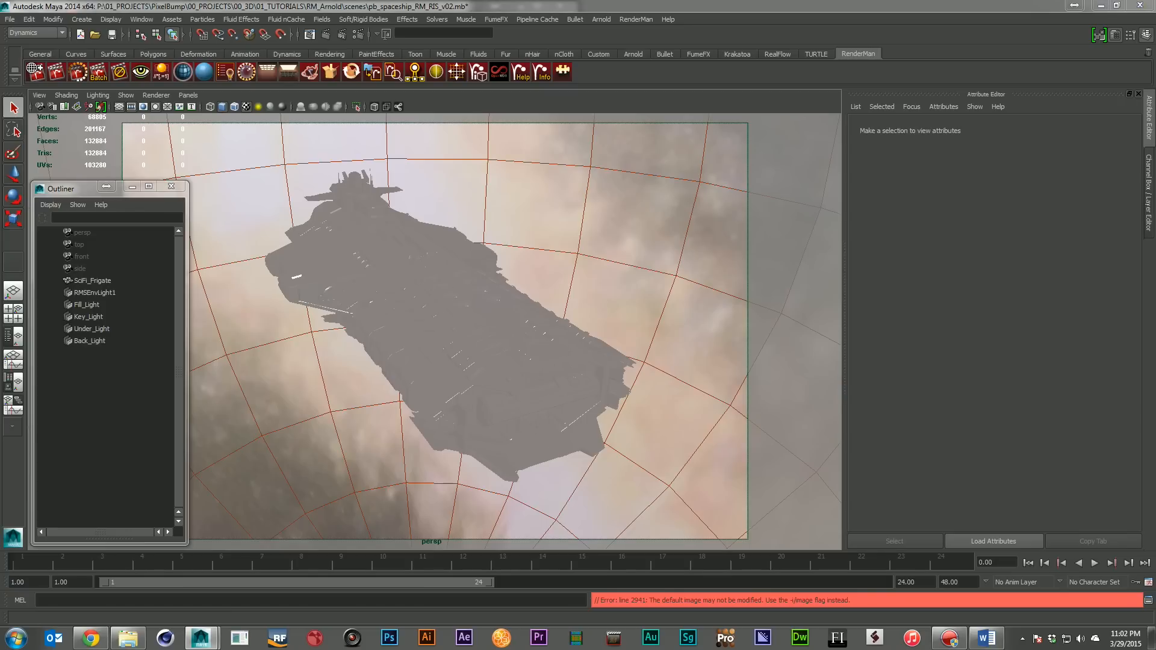
Bring the Hypershade into view, list the RenderMan RIS nodes, and graph the network of the PxrLMMetal1 material
drag(1062, 299, 571, 171)
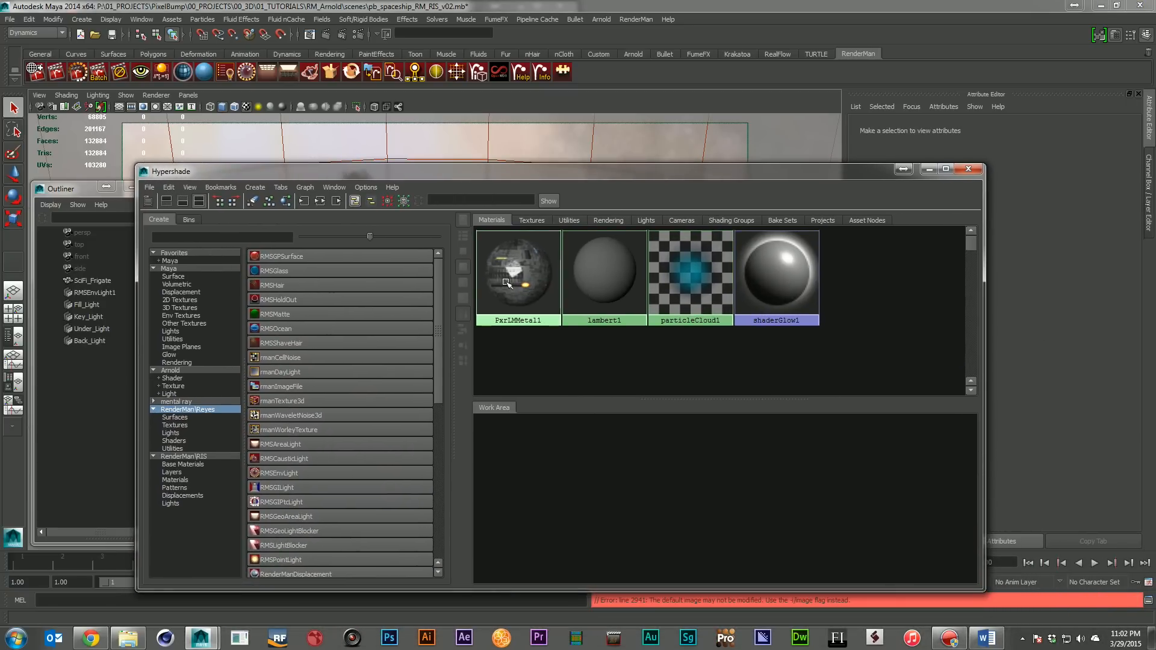
click(210, 456)
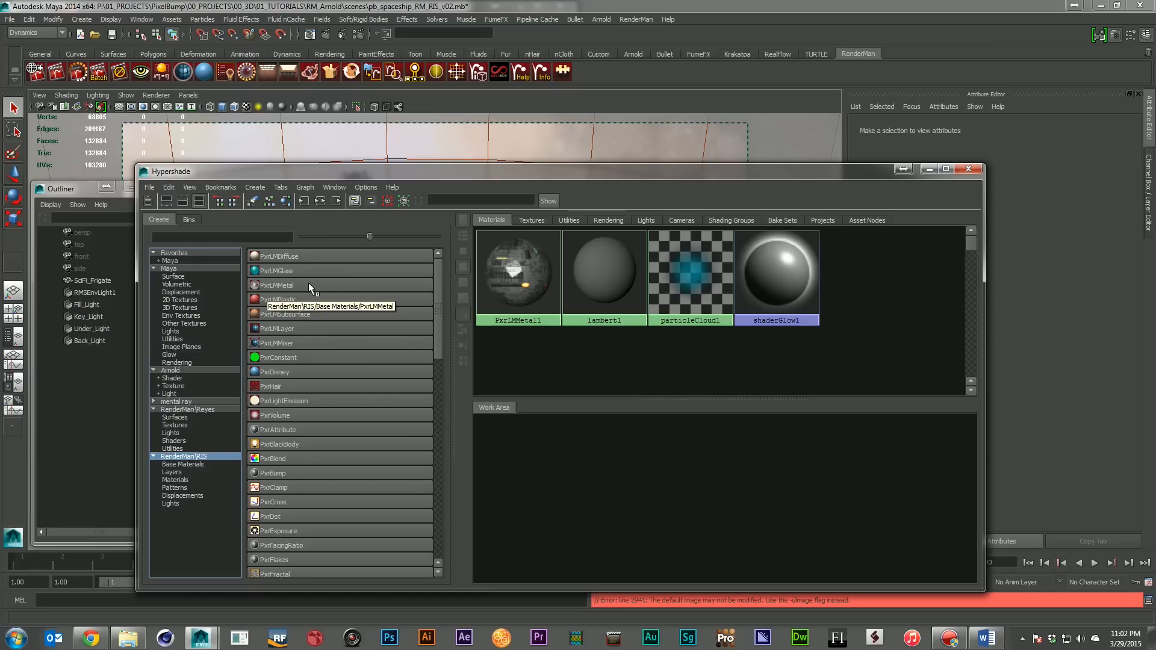
click(535, 280)
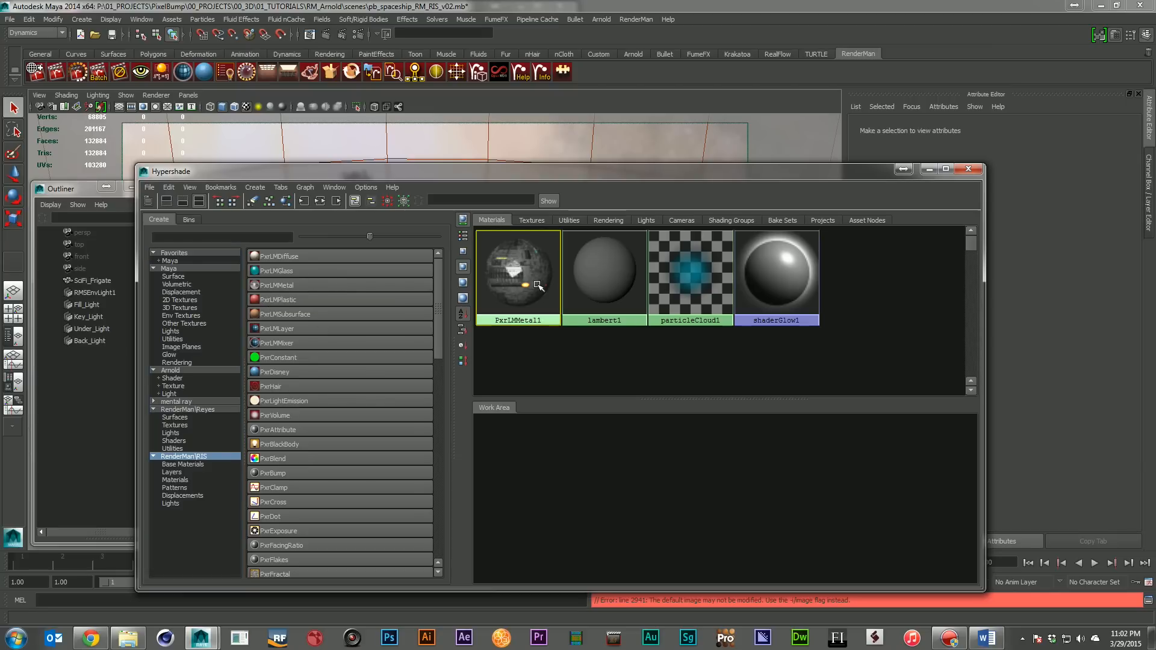
click(320, 201)
drag(711, 171, 547, 127)
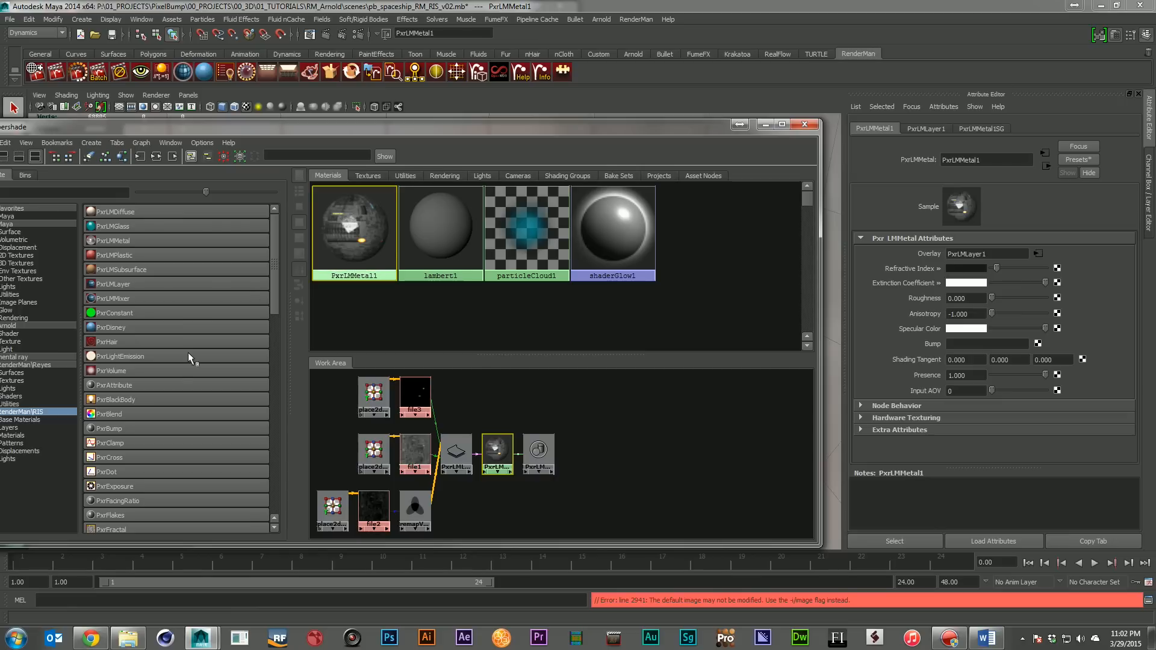
Create a trial PxrLMMetal material with a PxrLMLayer as its Overlay and delete that material again
click(128, 240)
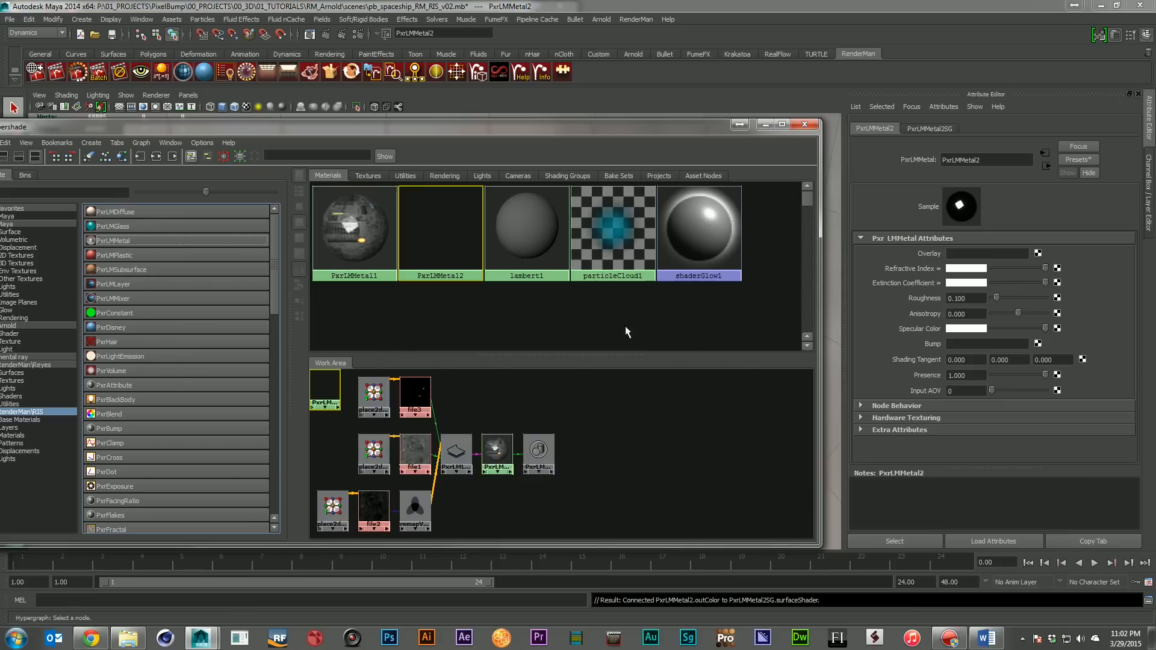
click(1037, 253)
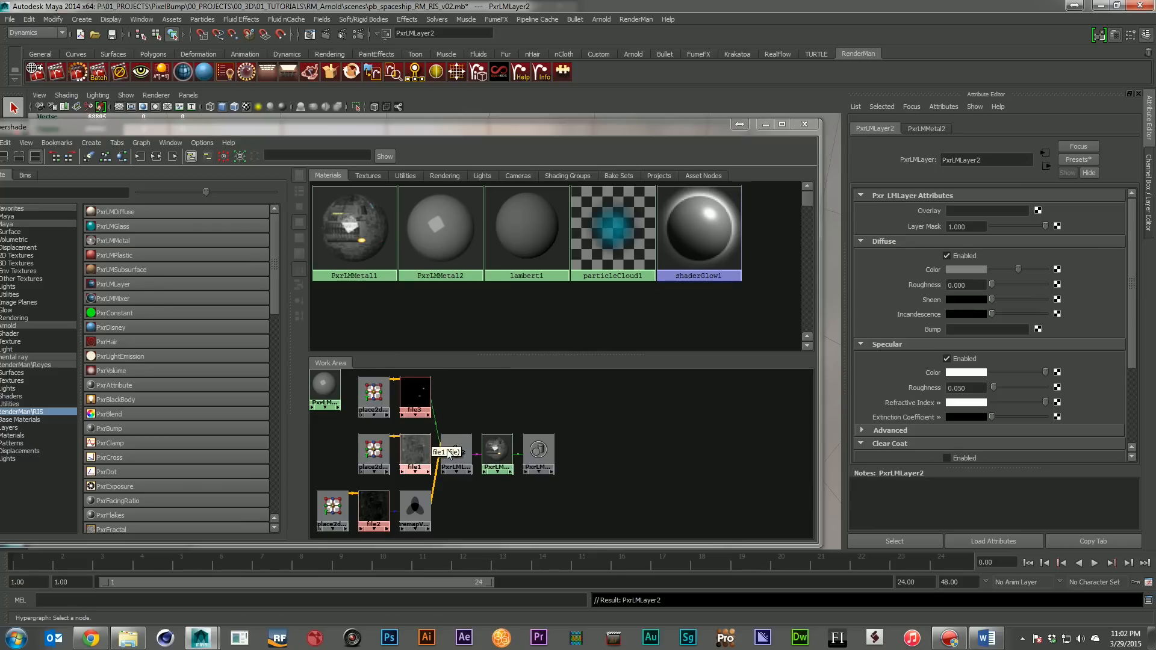
scroll(1014, 387, down, 3)
scroll(1013, 387, up, 3)
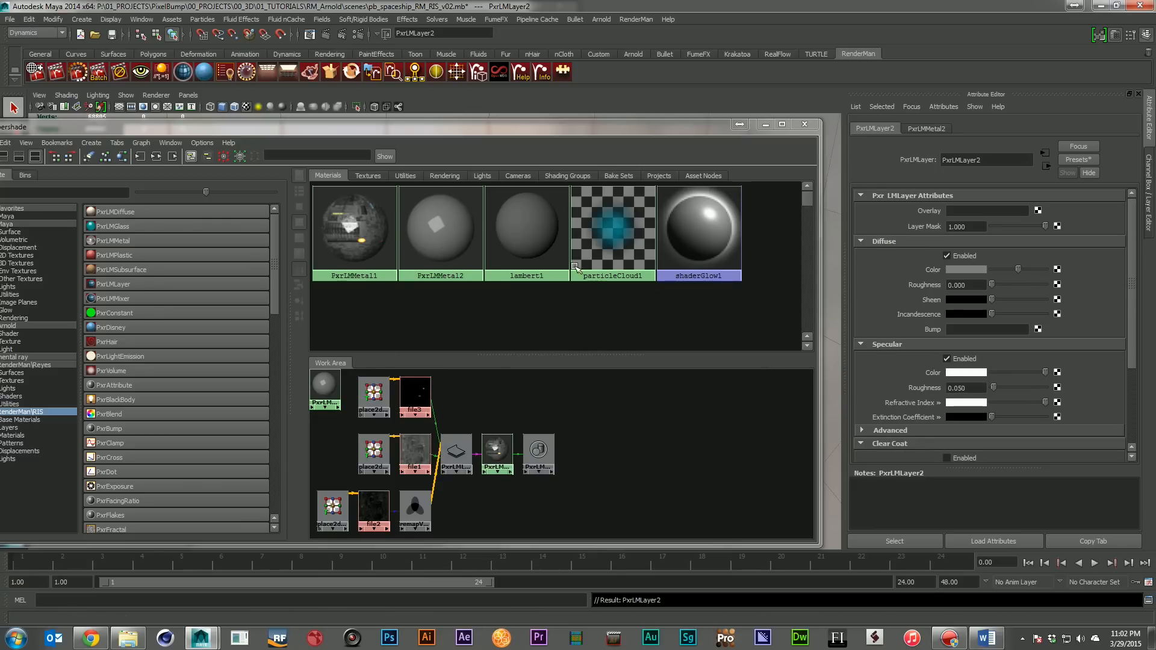
click(439, 228)
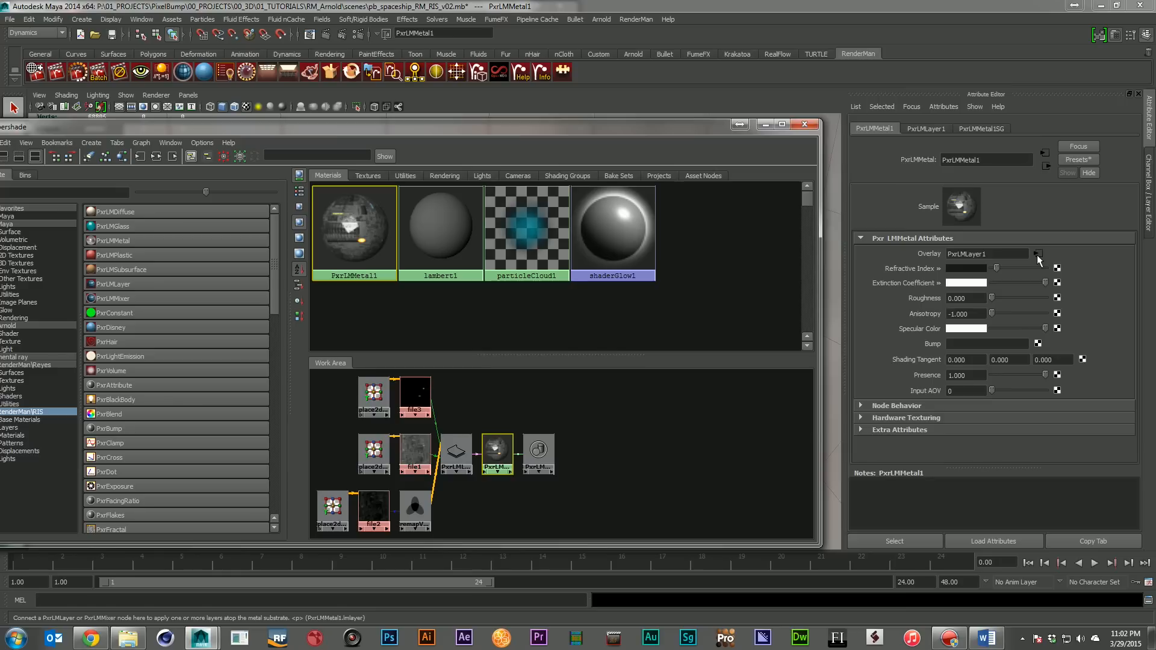
Examine the Diffuse, Specular and Clear Coat attributes of PxrLMMetal1's overlay layer PxrLMLayer1 and move the Hypershade off the scene view
click(1037, 255)
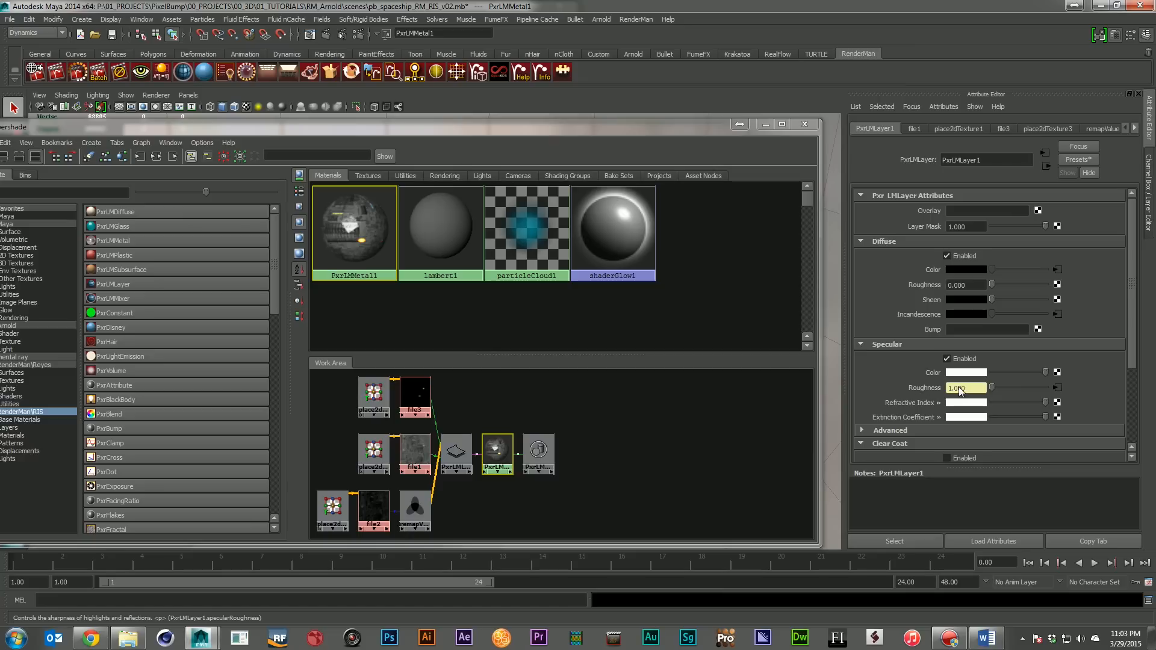
scroll(1079, 386, down, 5)
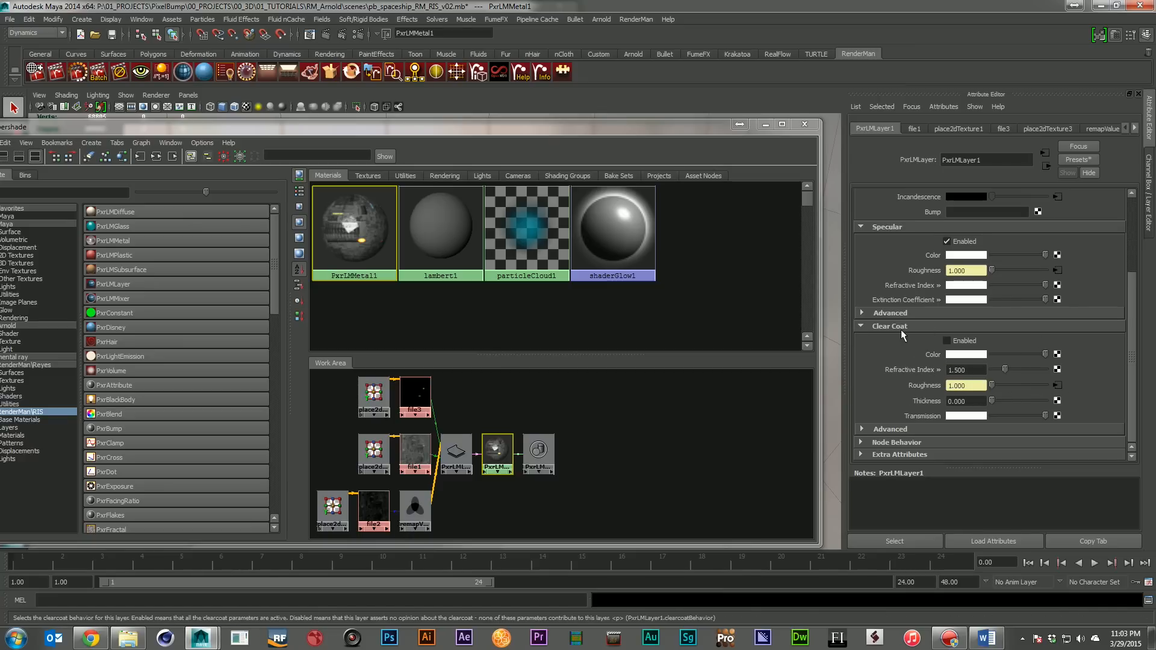
scroll(1066, 334, up, 2)
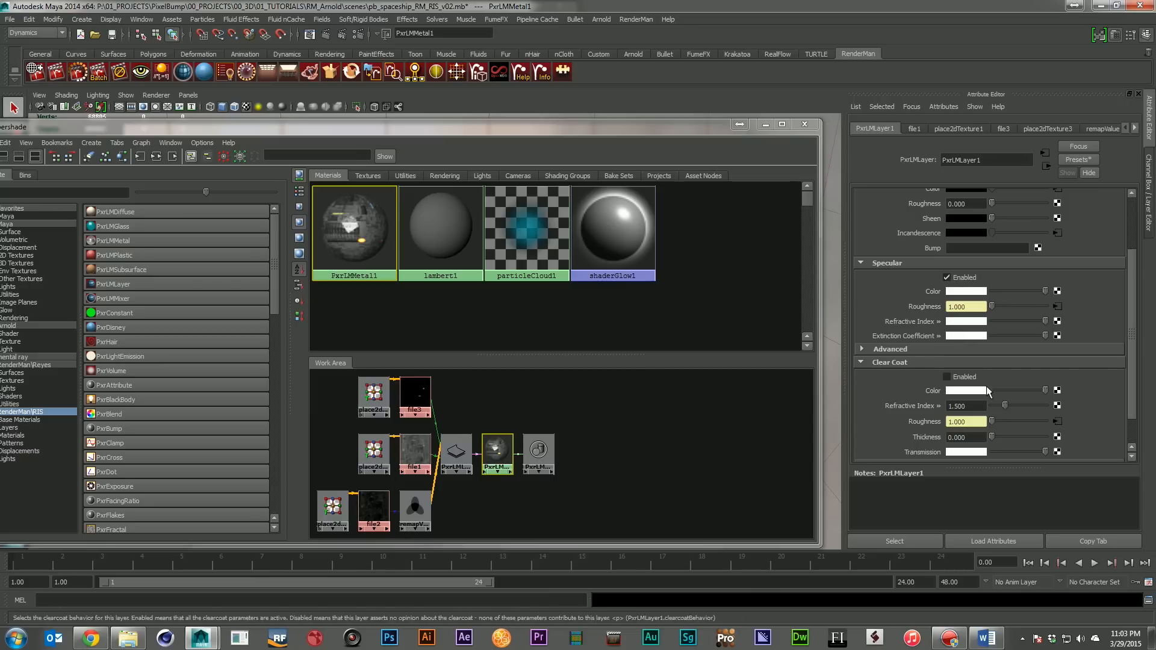
scroll(1090, 414, down, 1)
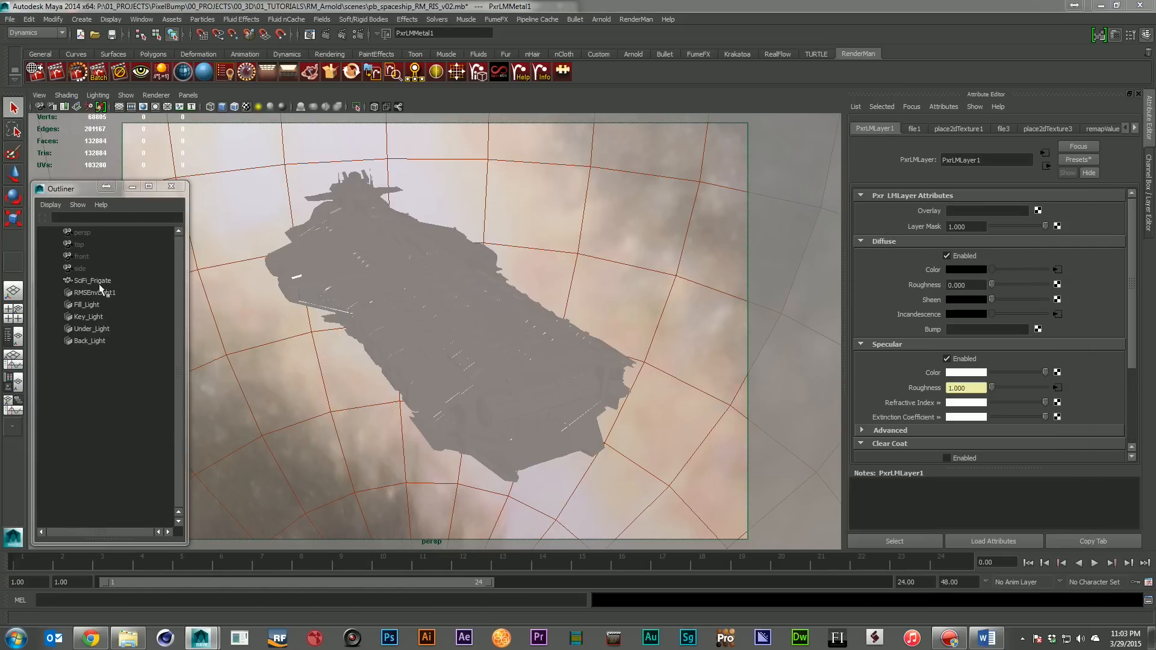
Review the attributes of Fill_Light, Key_Light, Under_Light and Back_Light along with the available RMS light types
click(91, 305)
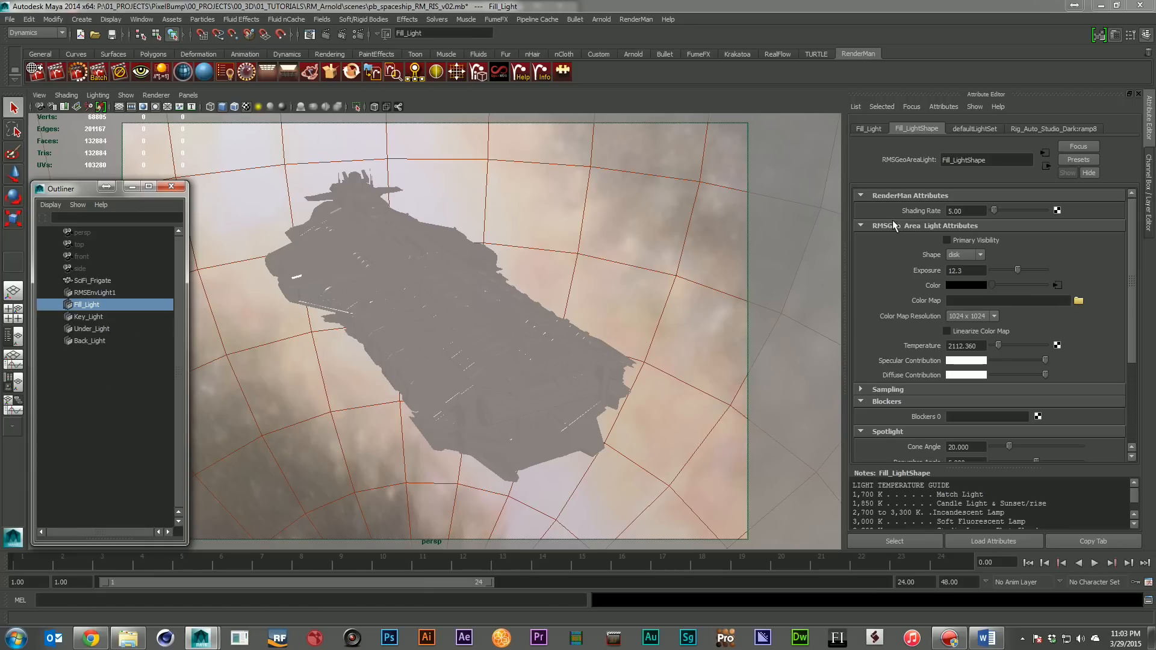
click(626, 23)
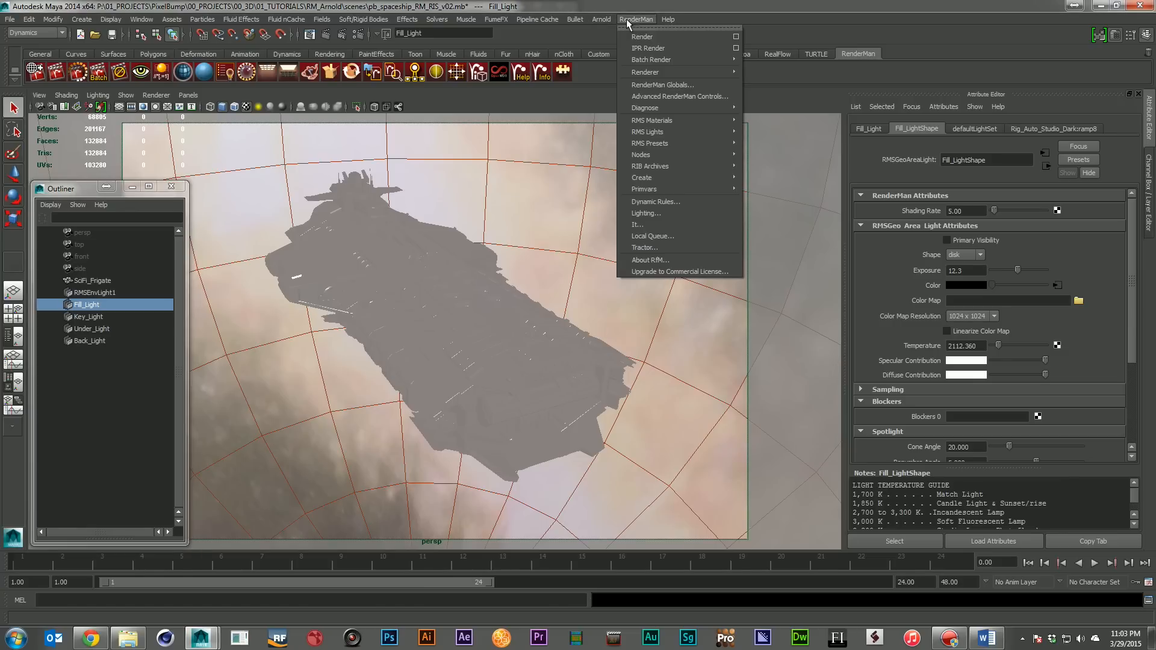
mouse_move(693, 132)
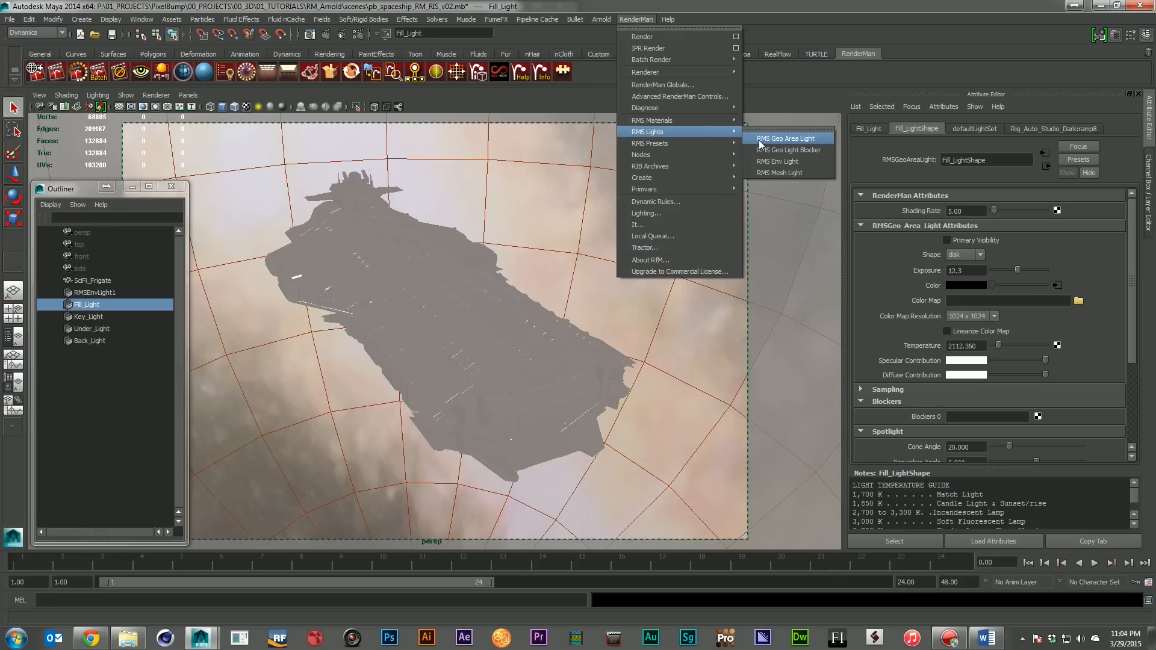
click(78, 297)
click(84, 307)
click(89, 317)
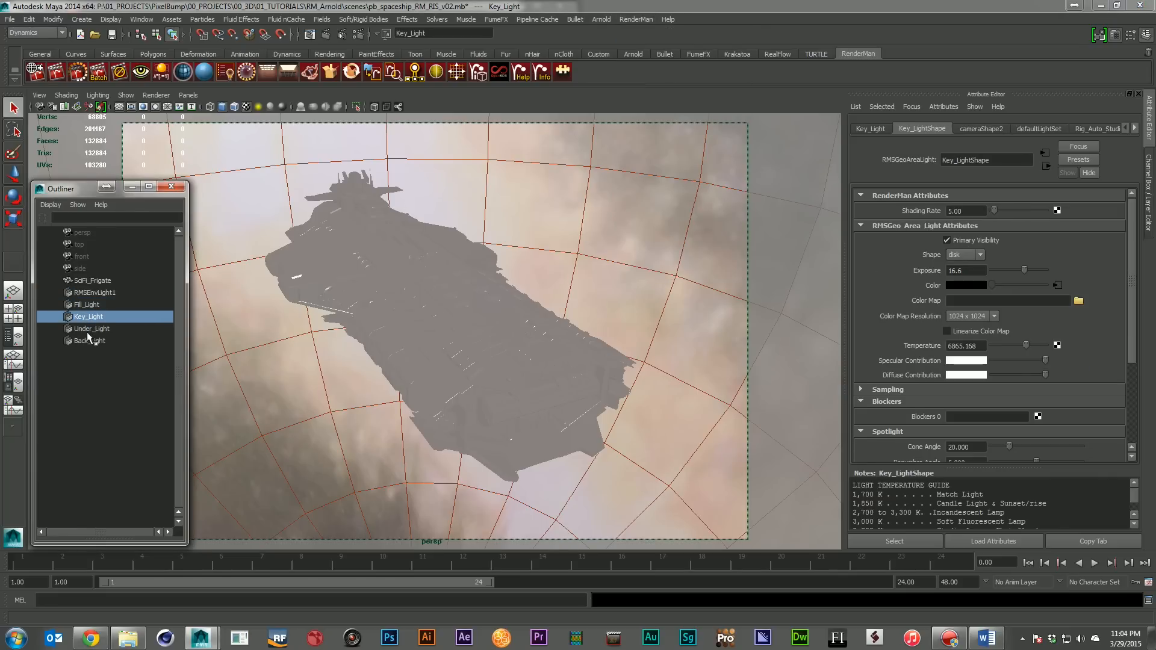
click(91, 329)
click(89, 341)
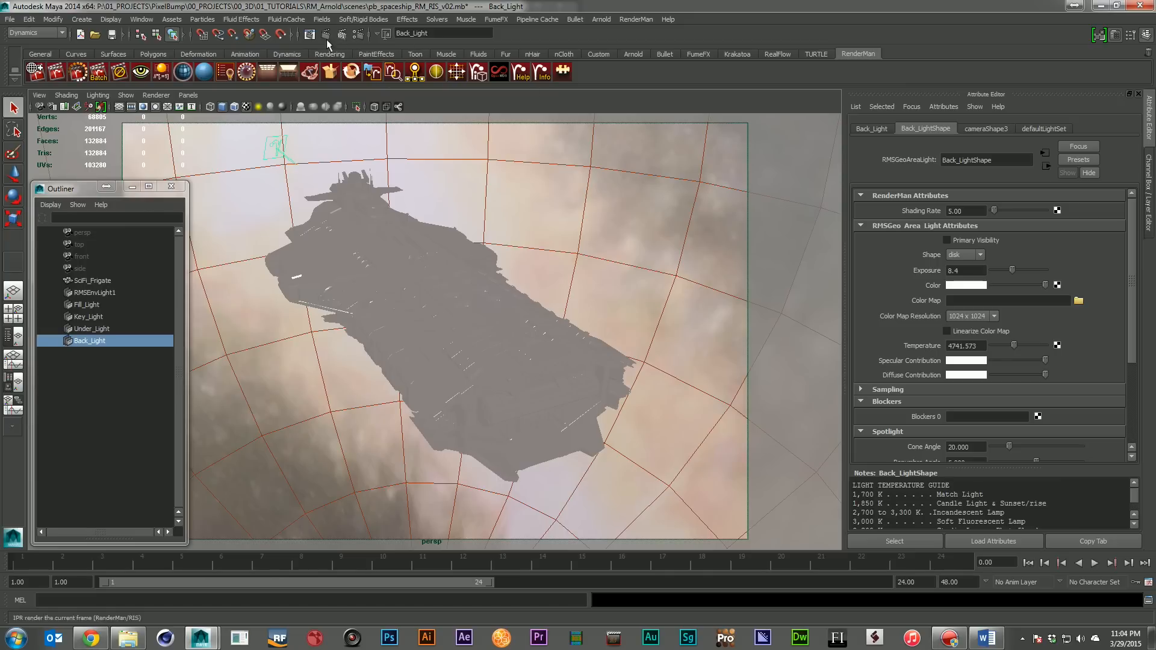
Re-render the spaceship scene with RenderMan RIS and close the render window, discarding its session
click(78, 73)
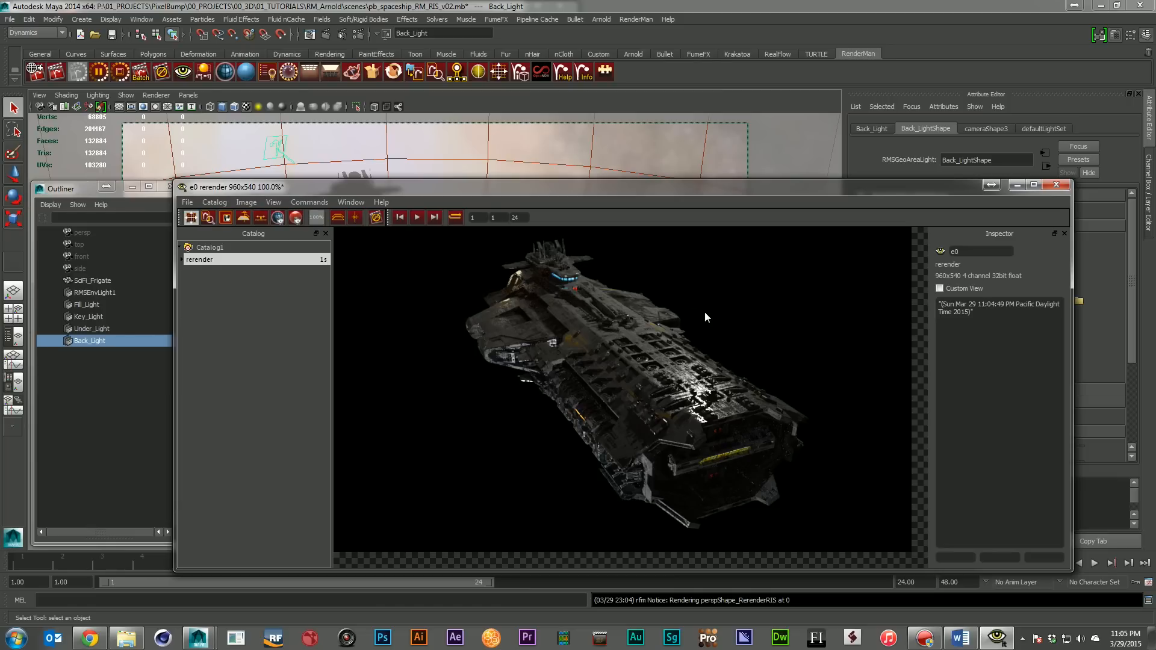
click(1056, 184)
click(607, 338)
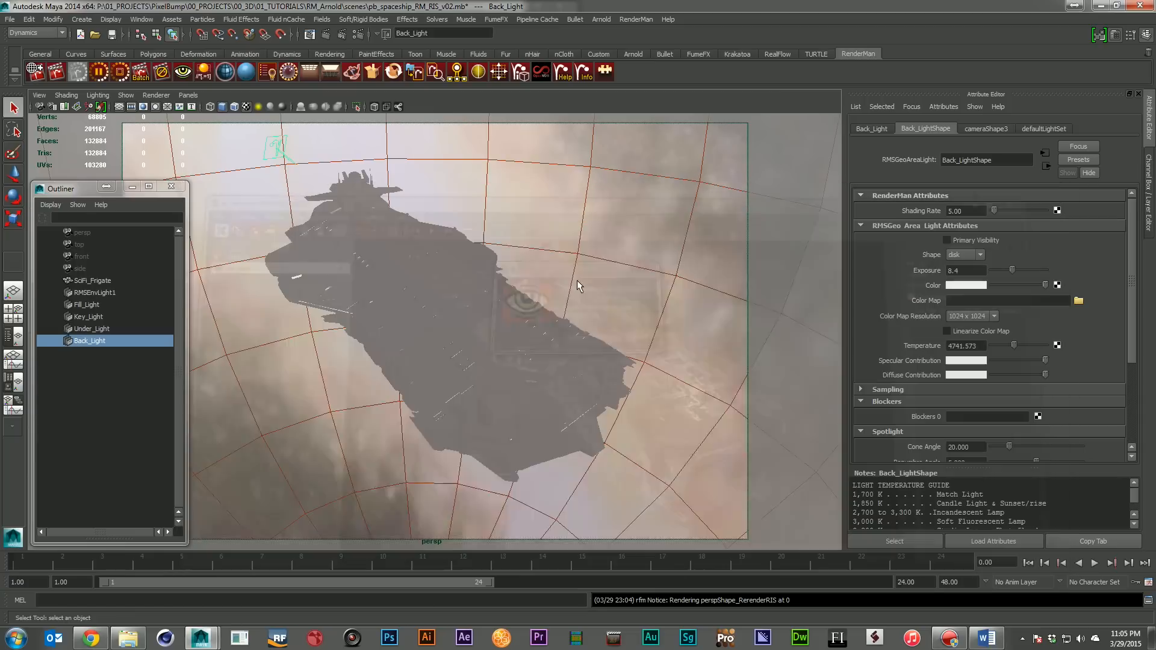
Open the scene pb_spaceship_RM_Reyes_v02.mb and graph the network of its RMSGPSurface1 material in the Hypershade
click(10, 19)
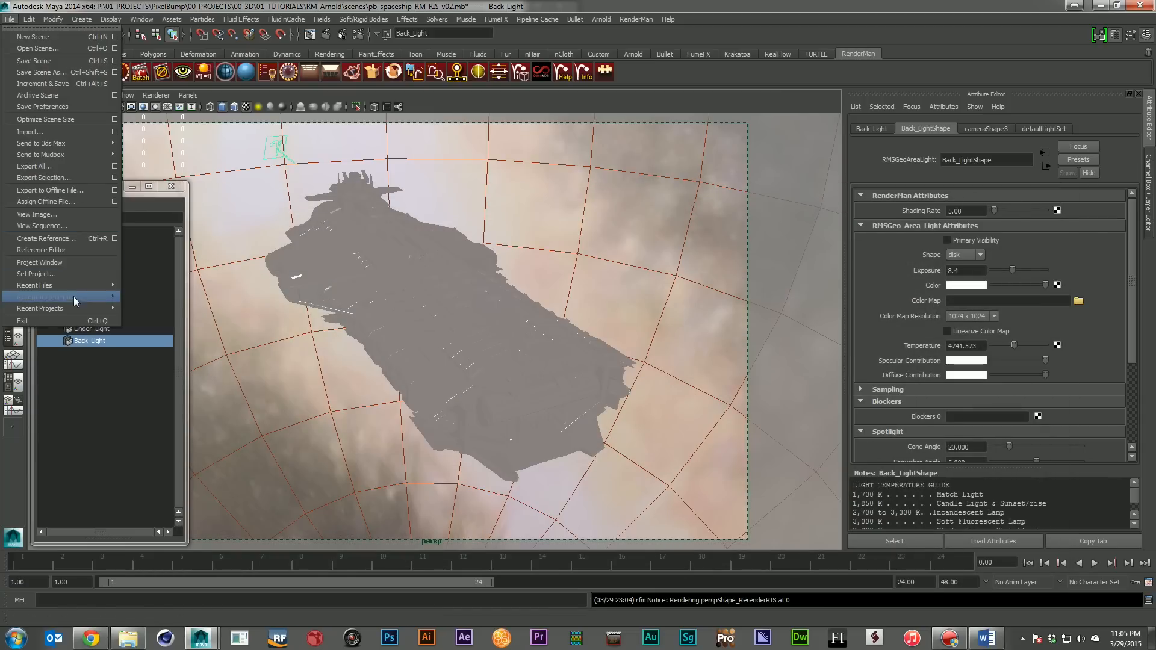
mouse_move(76, 285)
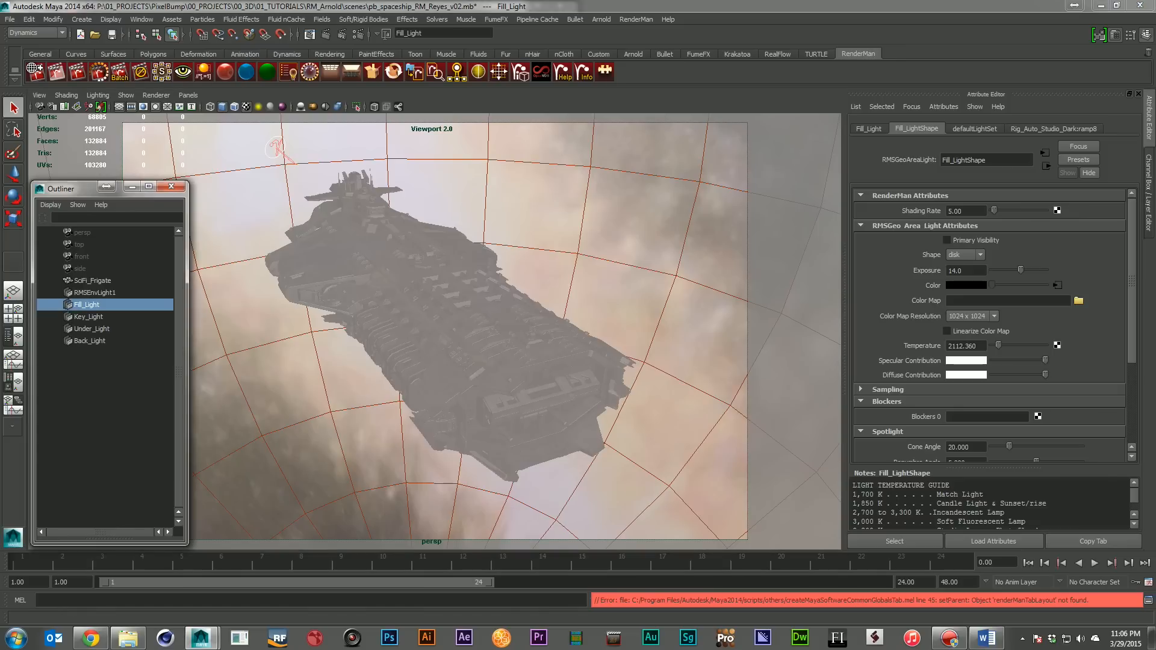
drag(1155, 344, 270, 221)
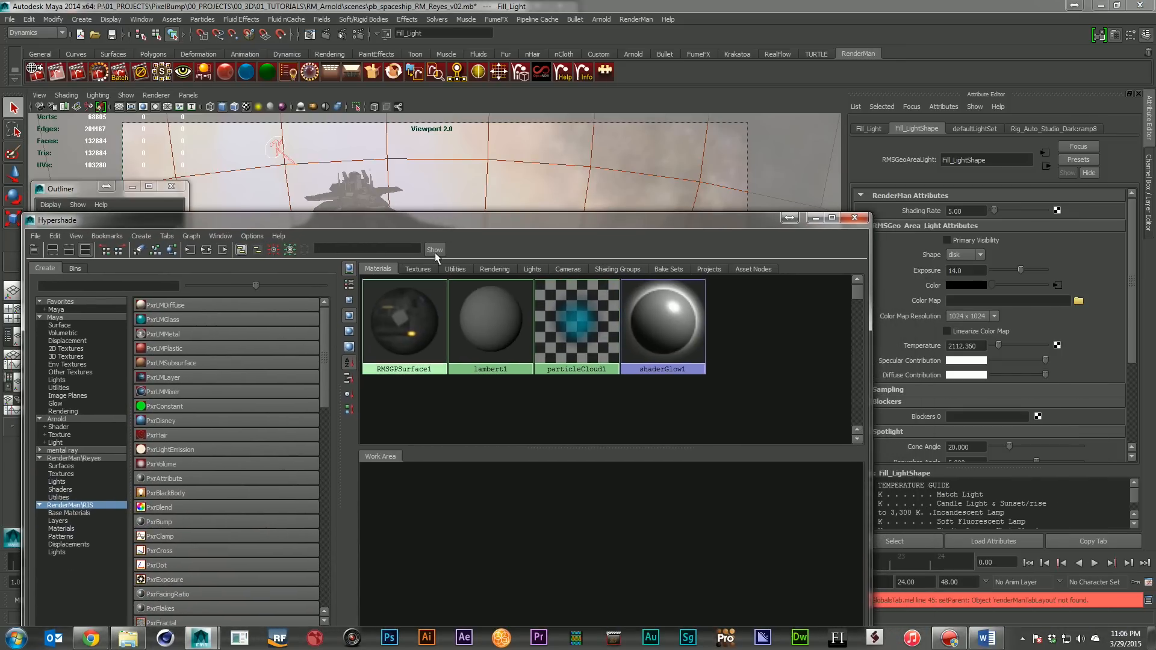
click(375, 341)
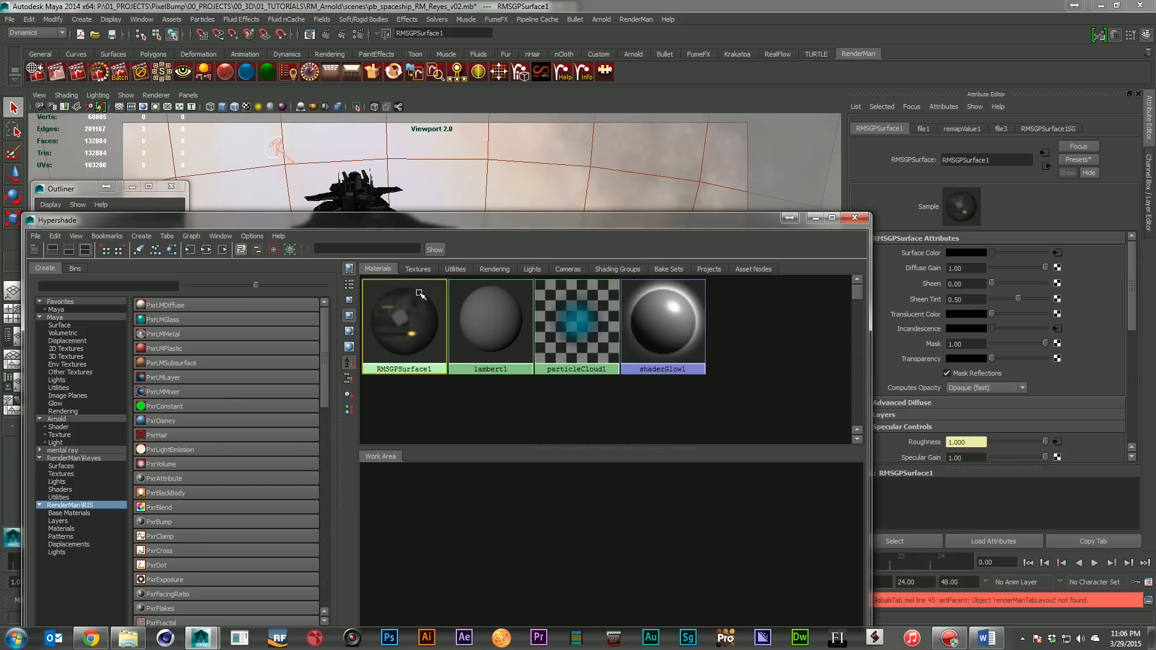
drag(445, 220, 423, 172)
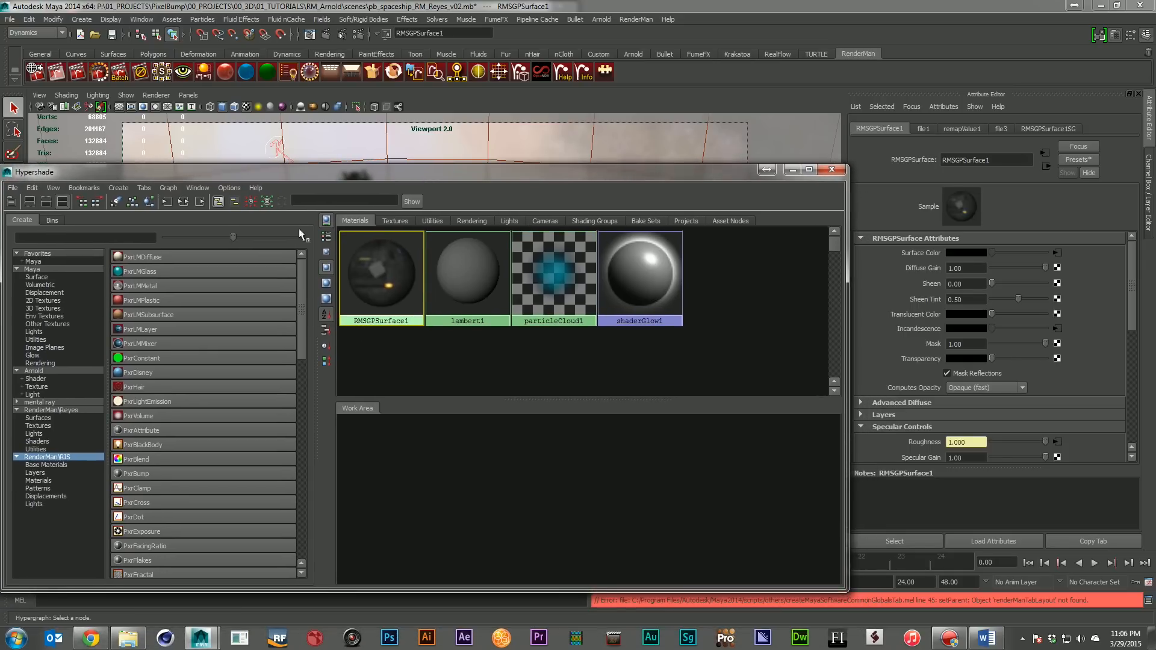
click(183, 201)
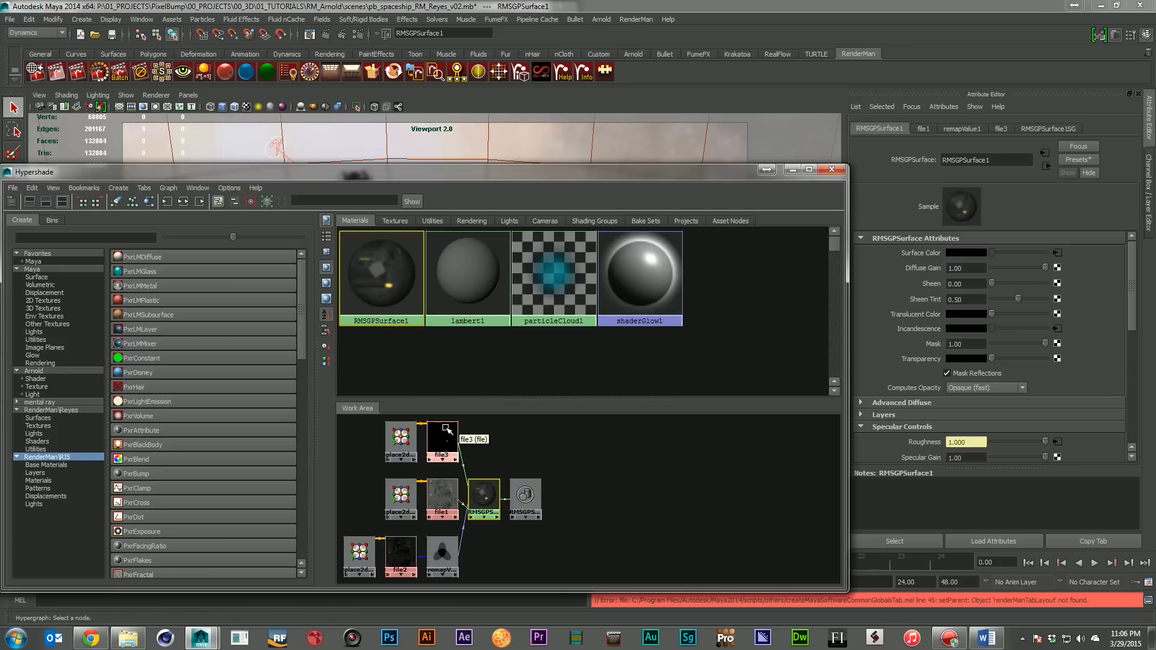
Examine RMSGPSurface1's Specular Controls and Dual Specular attributes and move the Hypershade off the scene view
scroll(1095, 366, down, 2)
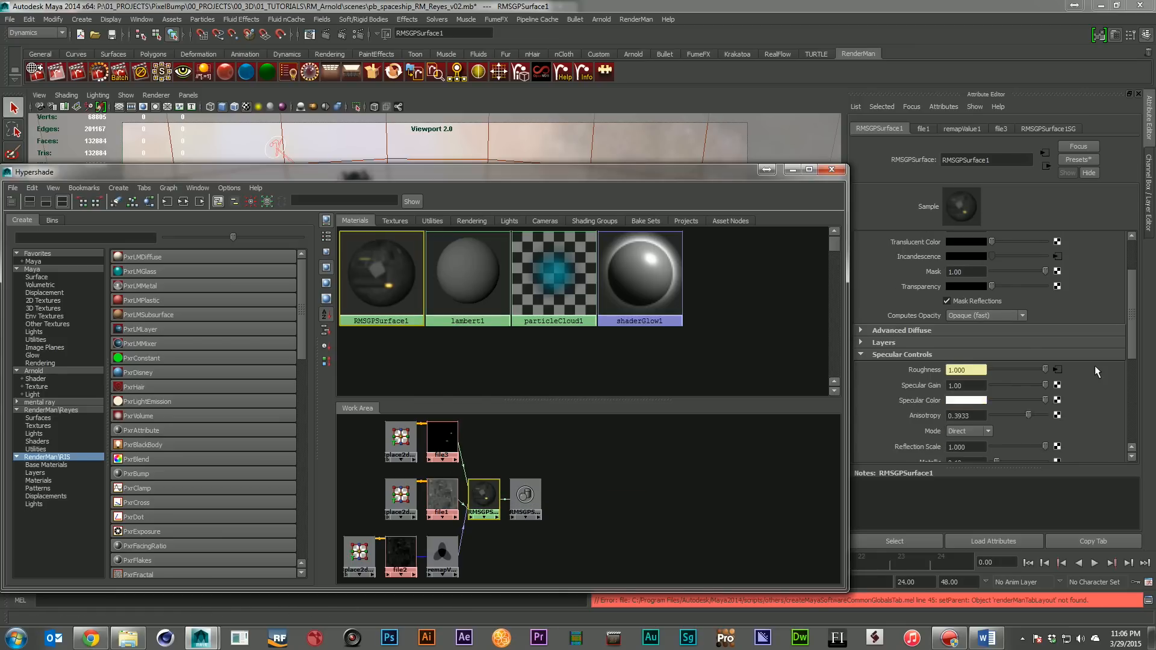
scroll(1094, 366, down, 2)
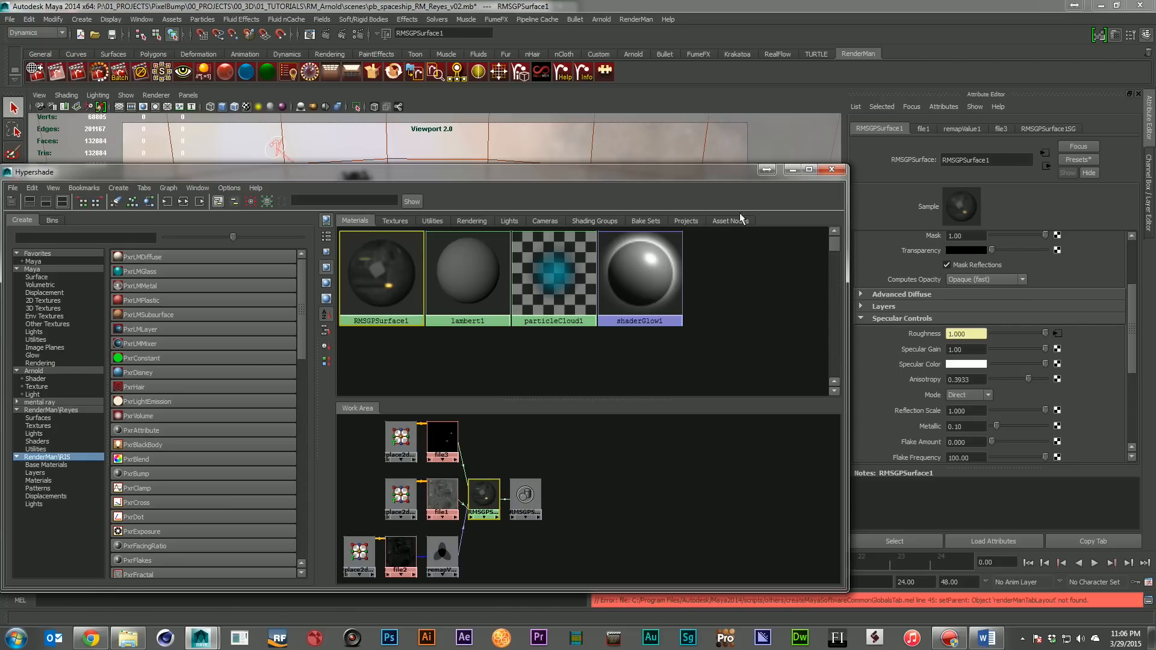
scroll(1020, 395, down, 3)
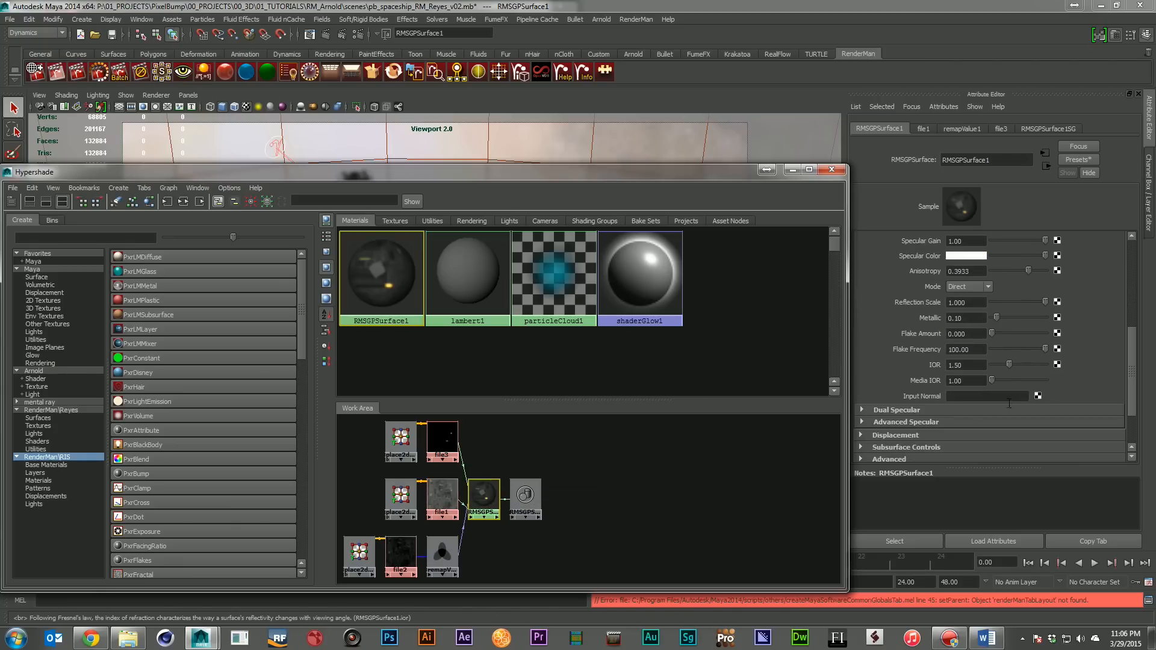
click(956, 413)
scroll(1060, 364, down, 3)
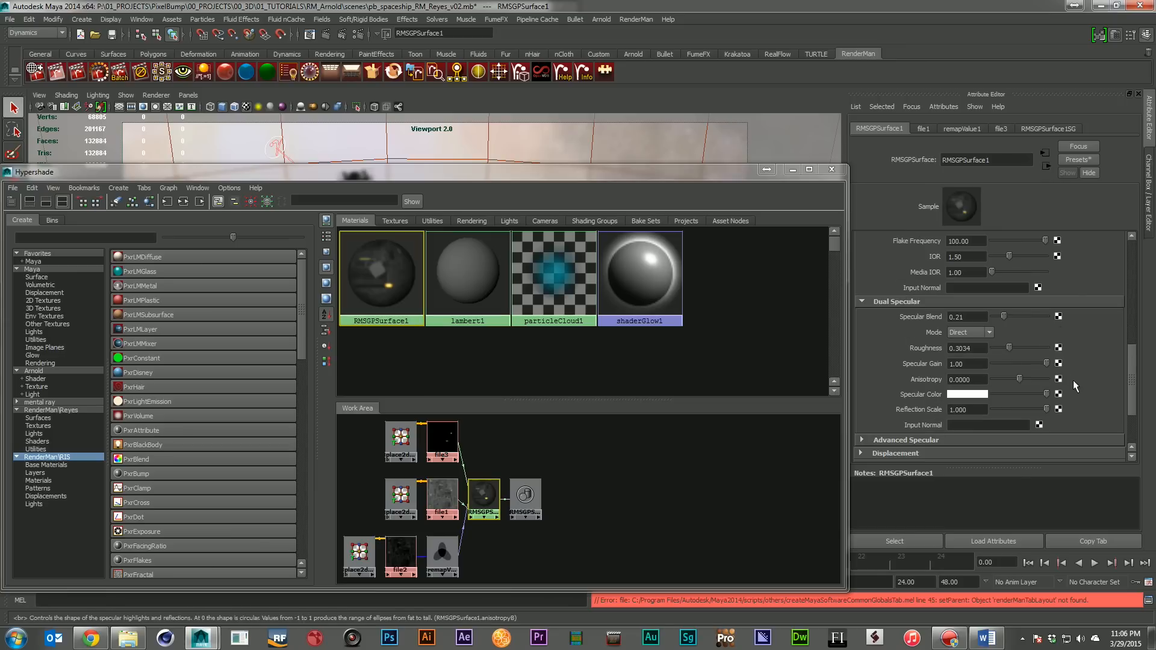
scroll(1073, 380, up, 1)
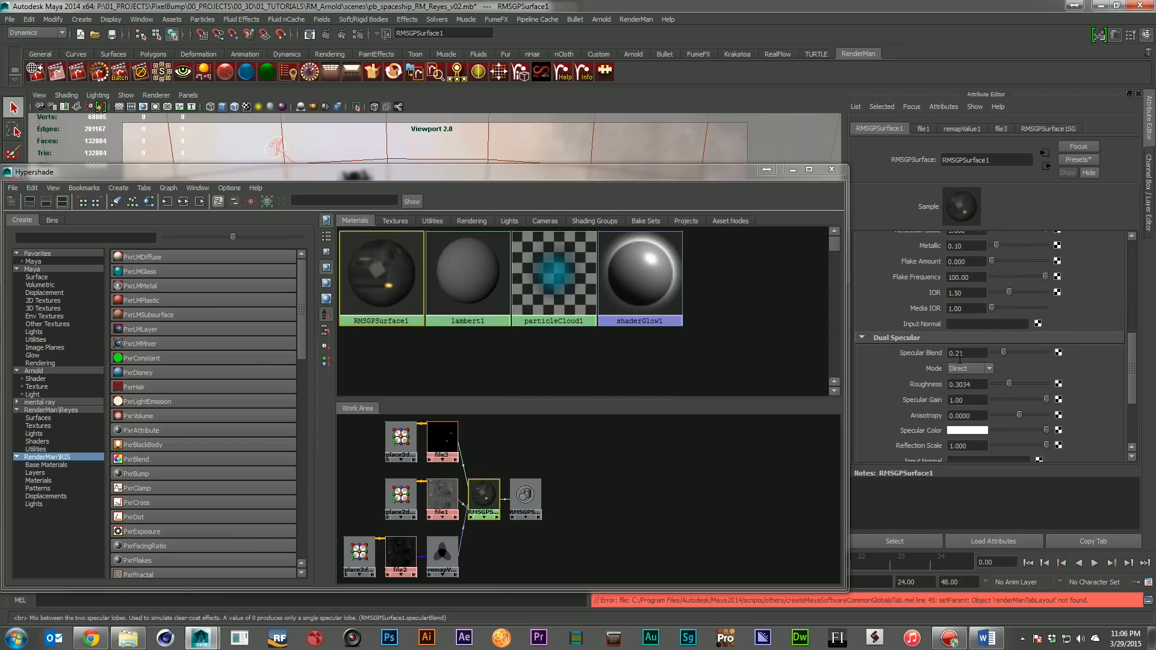
scroll(977, 360, up, 3)
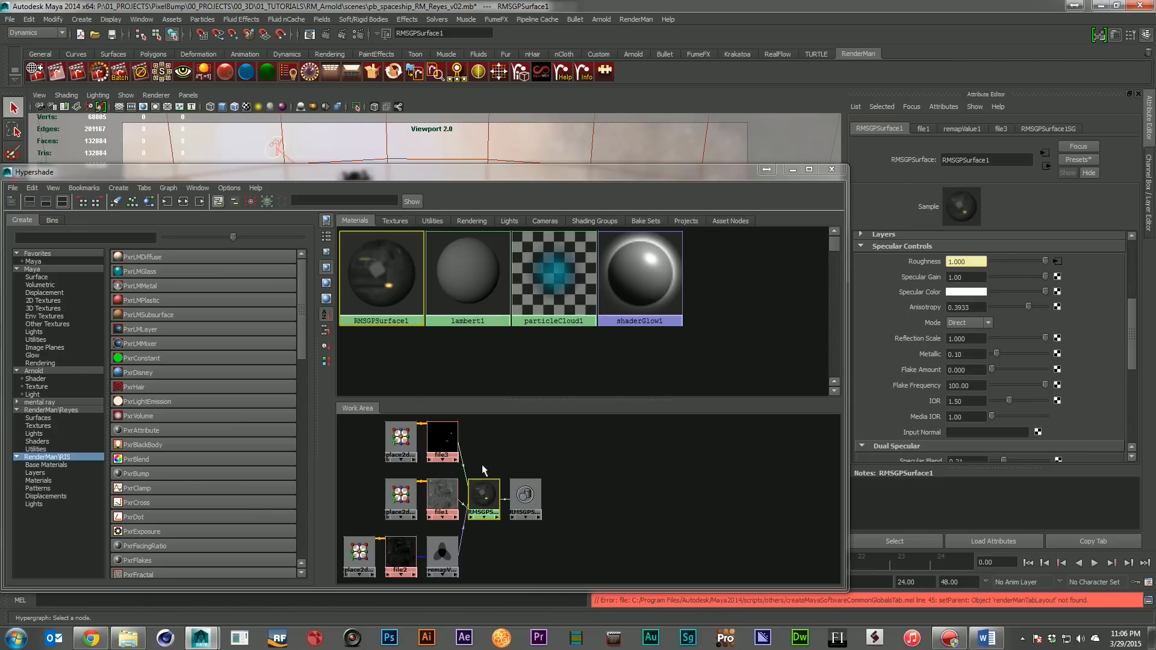
scroll(963, 343, down, 3)
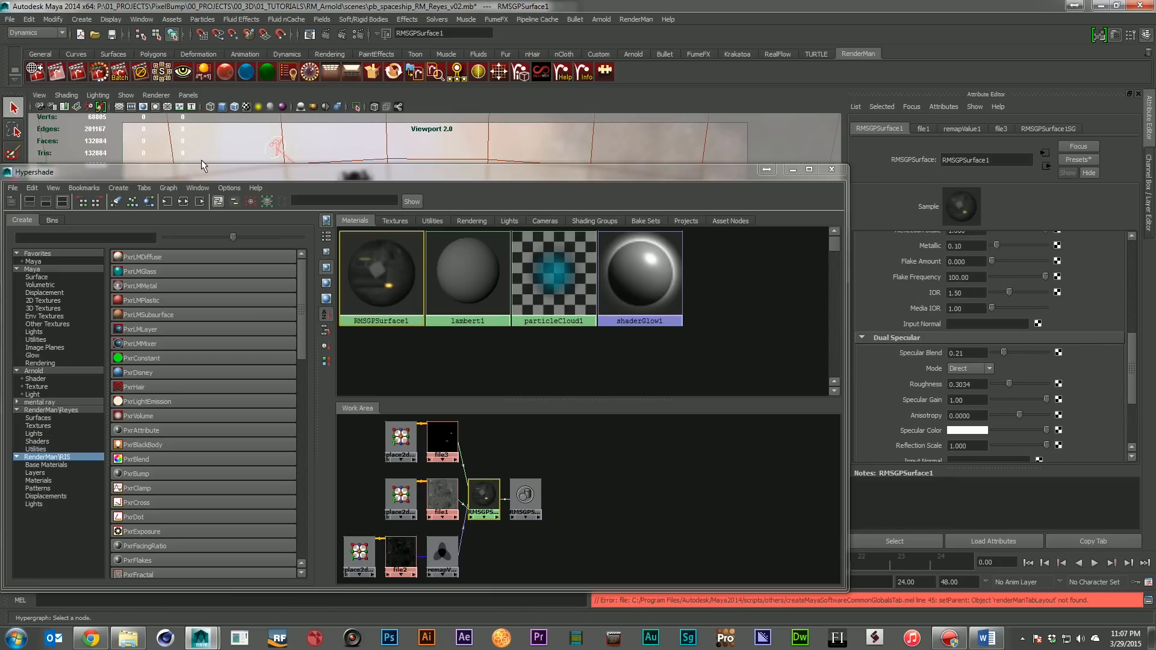
drag(192, 174, 1155, 301)
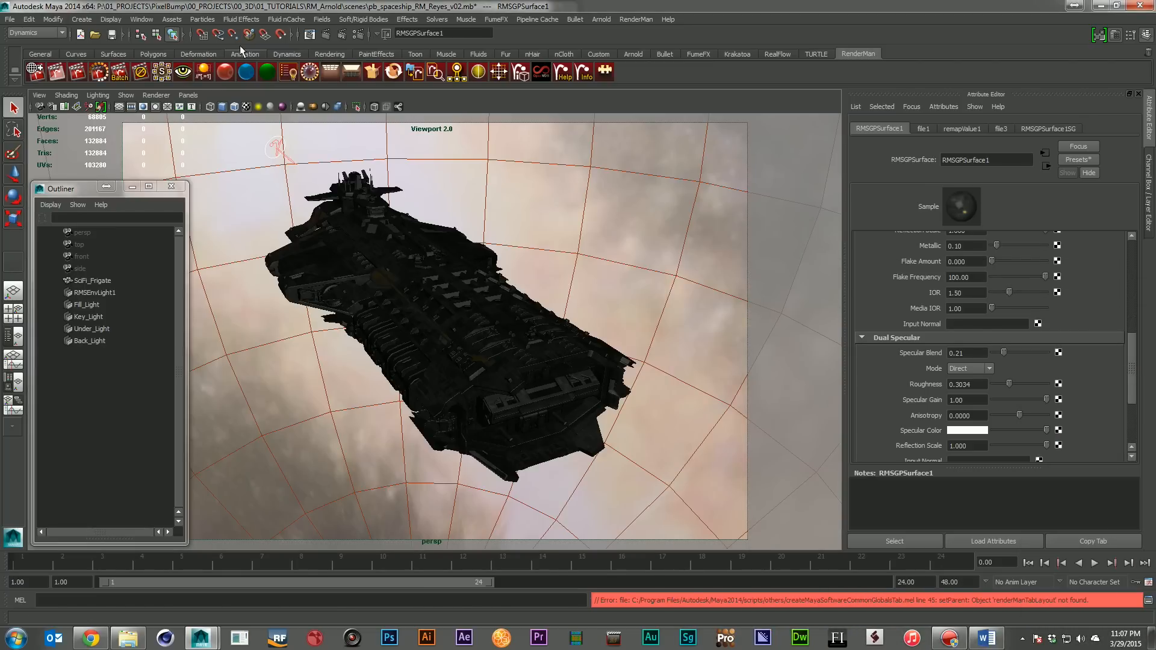
Re-render the Reyes spaceship scene and close the render window, discarding its session
click(340, 35)
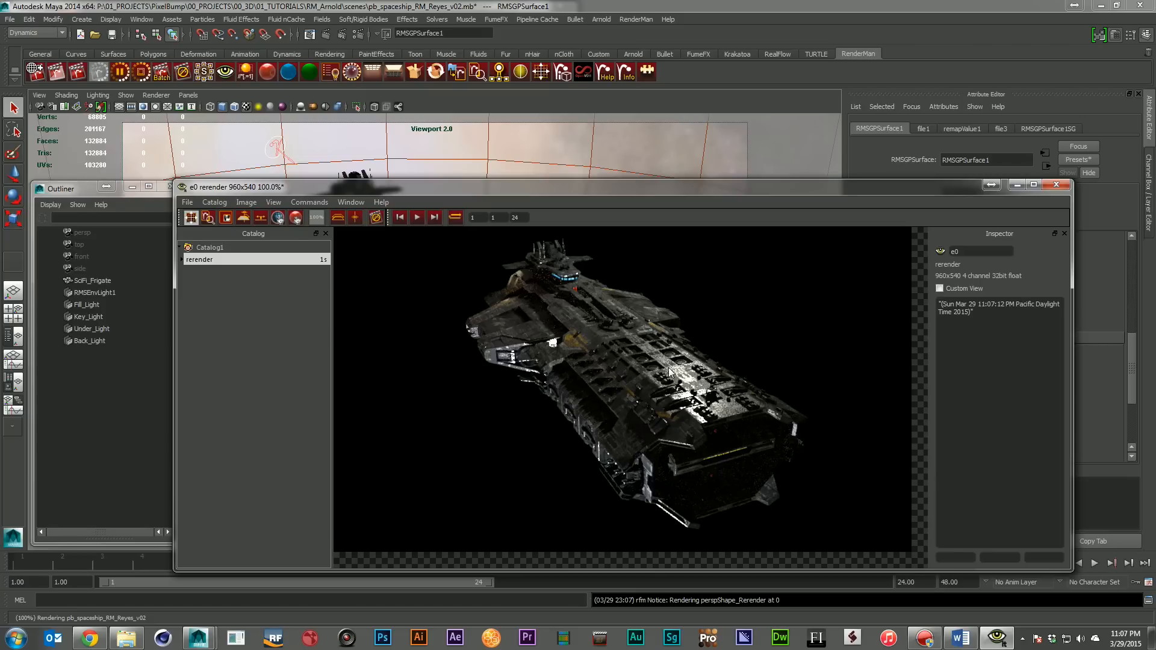
click(1052, 190)
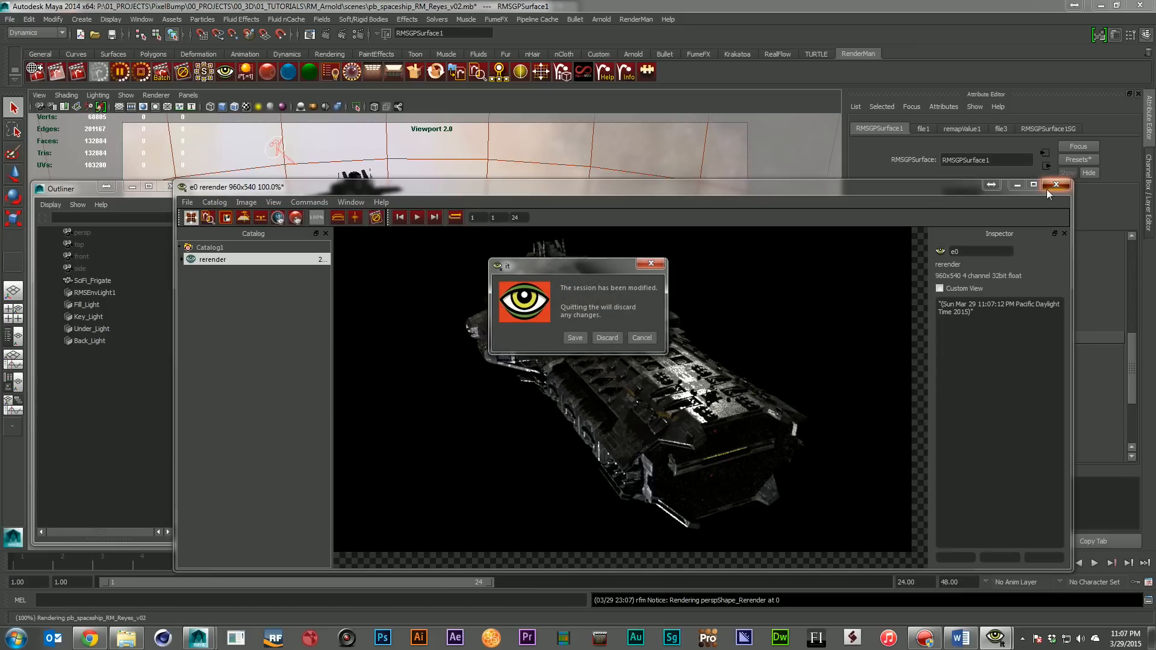
click(603, 338)
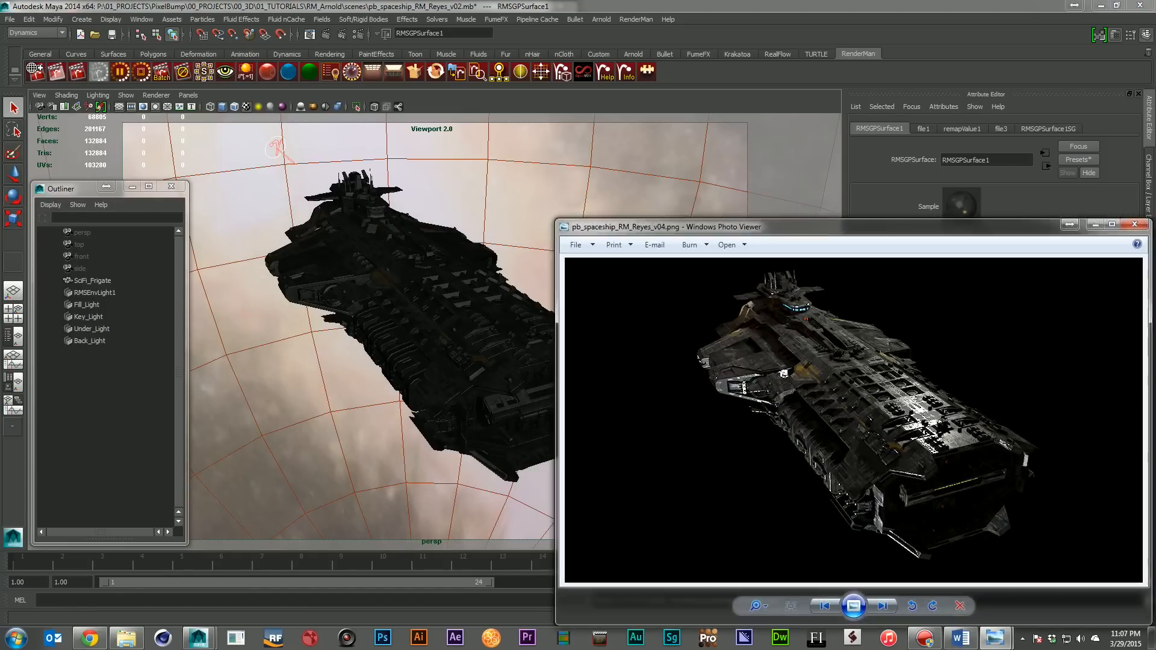
Arrange the Reyes, RIS and Arnold v04 spaceship renders in Windows Photo Viewer for side-by-side comparison
drag(999, 227, 445, 13)
drag(859, 228, 304, 320)
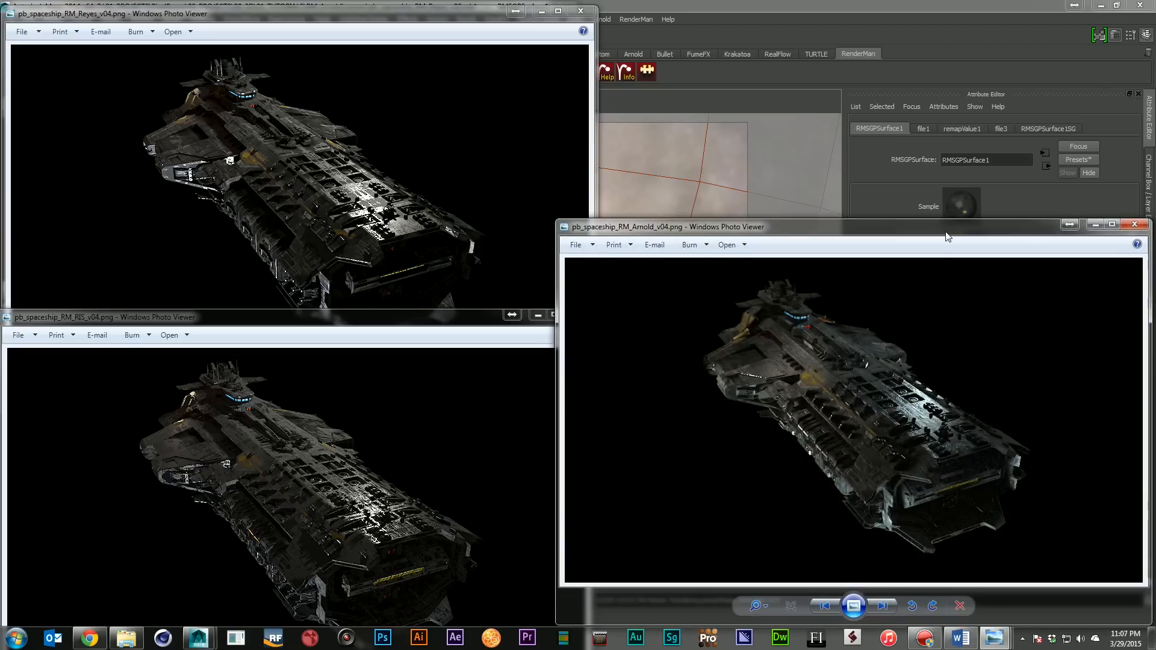
drag(949, 235, 943, 166)
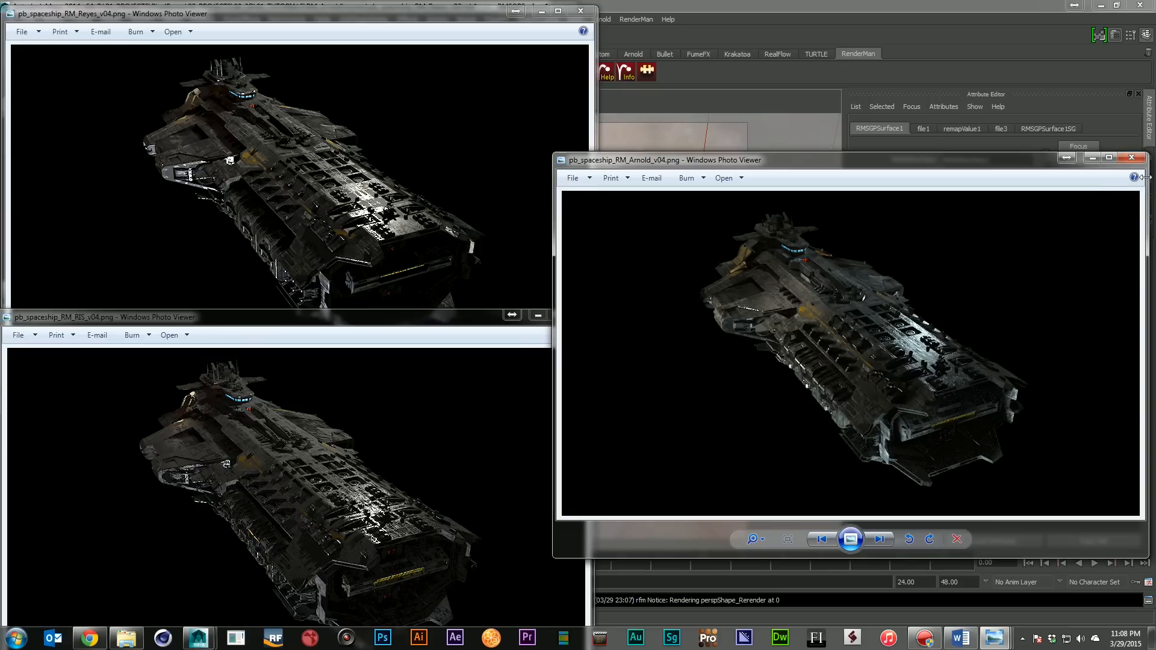
Close the Arnold, RIS and Reyes spaceship renders
click(1131, 157)
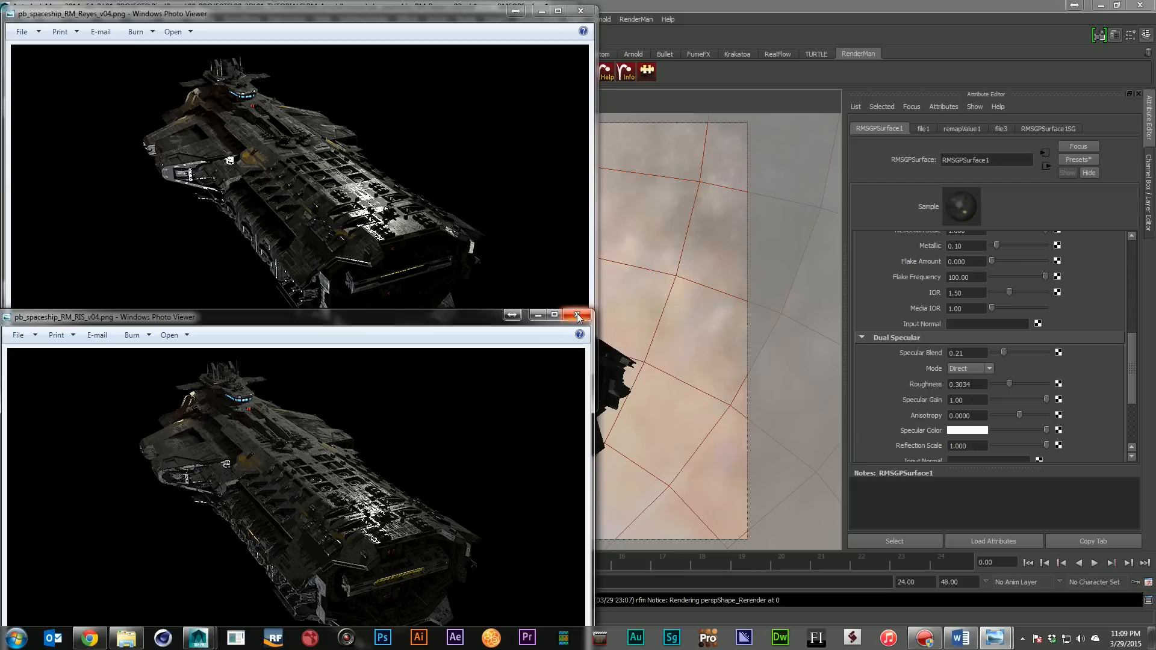
click(577, 315)
click(580, 10)
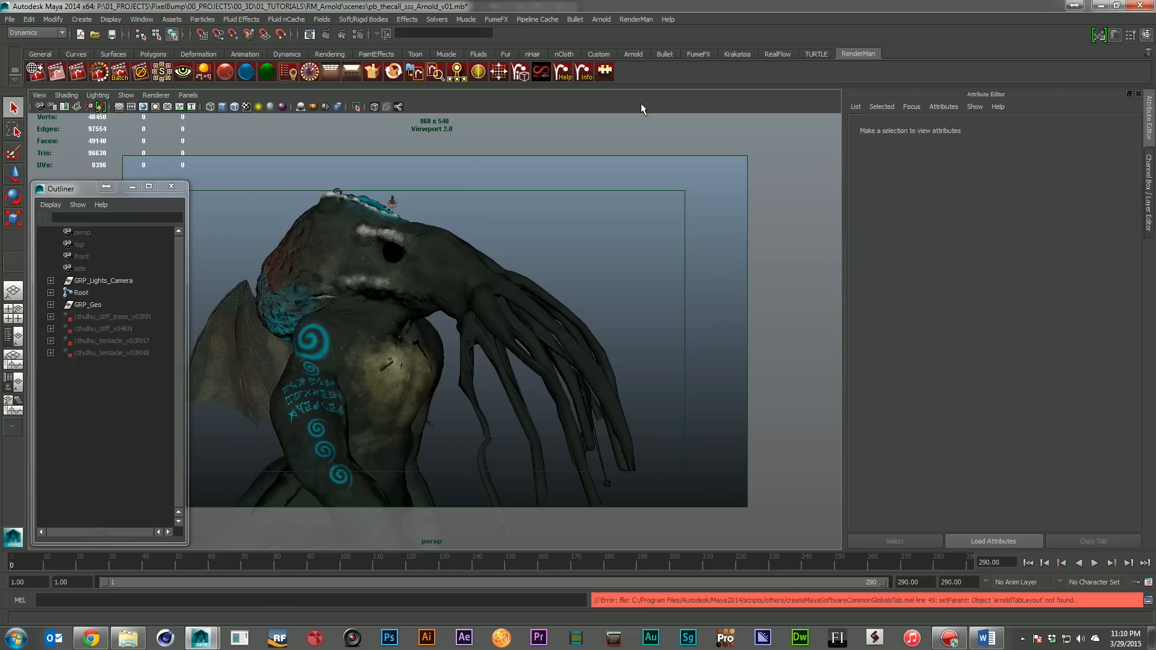
Browse the Arnold nodes in the Hypershade, graph the main_sss material's network, and move the Hypershade off the scene view
drag(1155, 398, 521, 175)
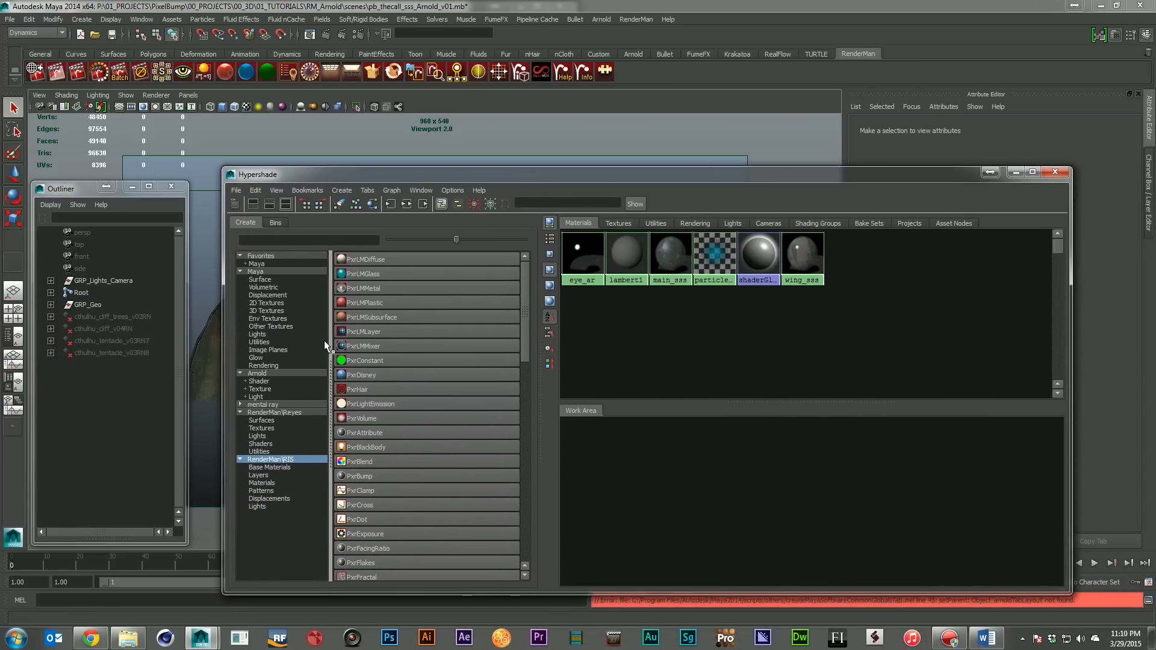
click(256, 373)
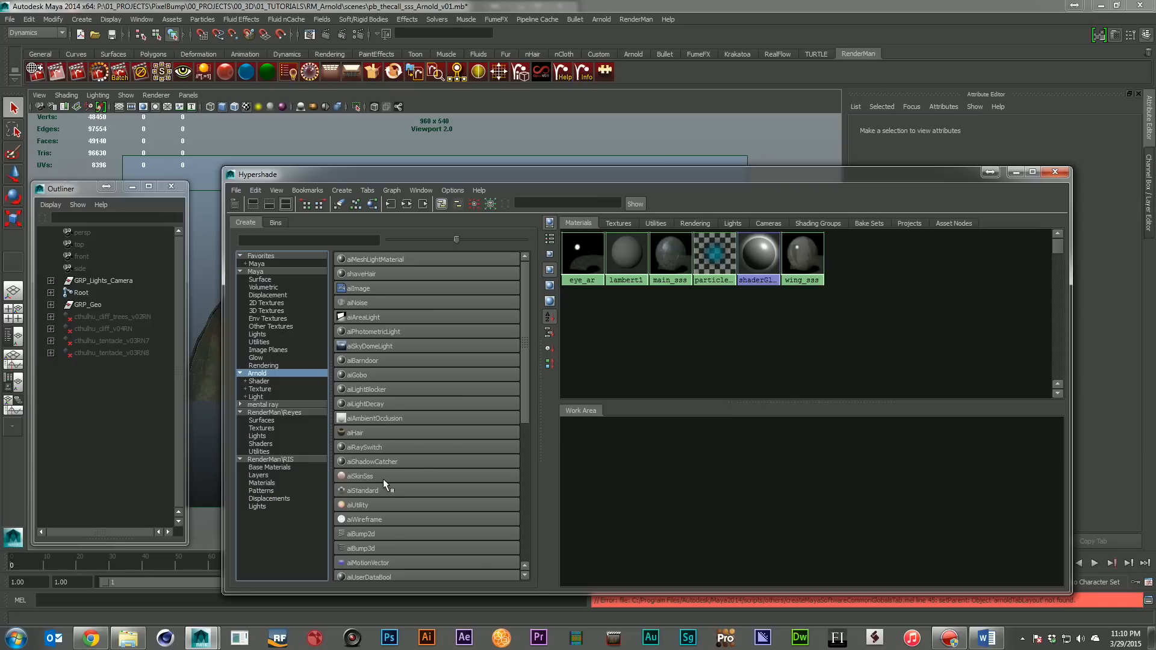
click(673, 258)
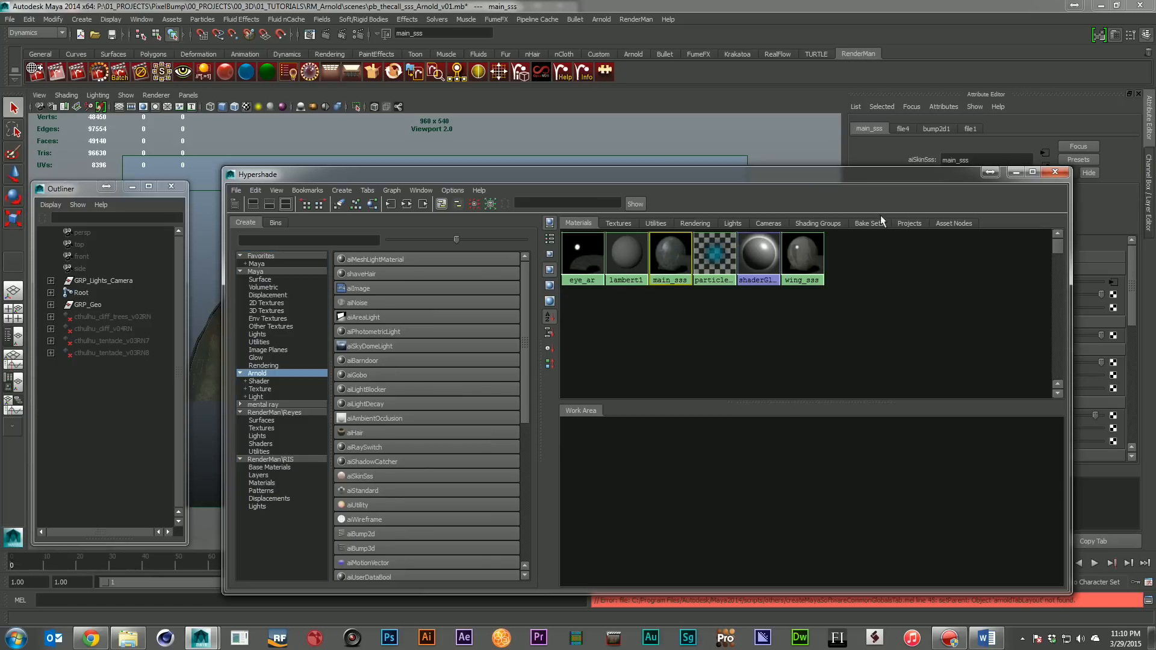
drag(828, 176, 1155, 368)
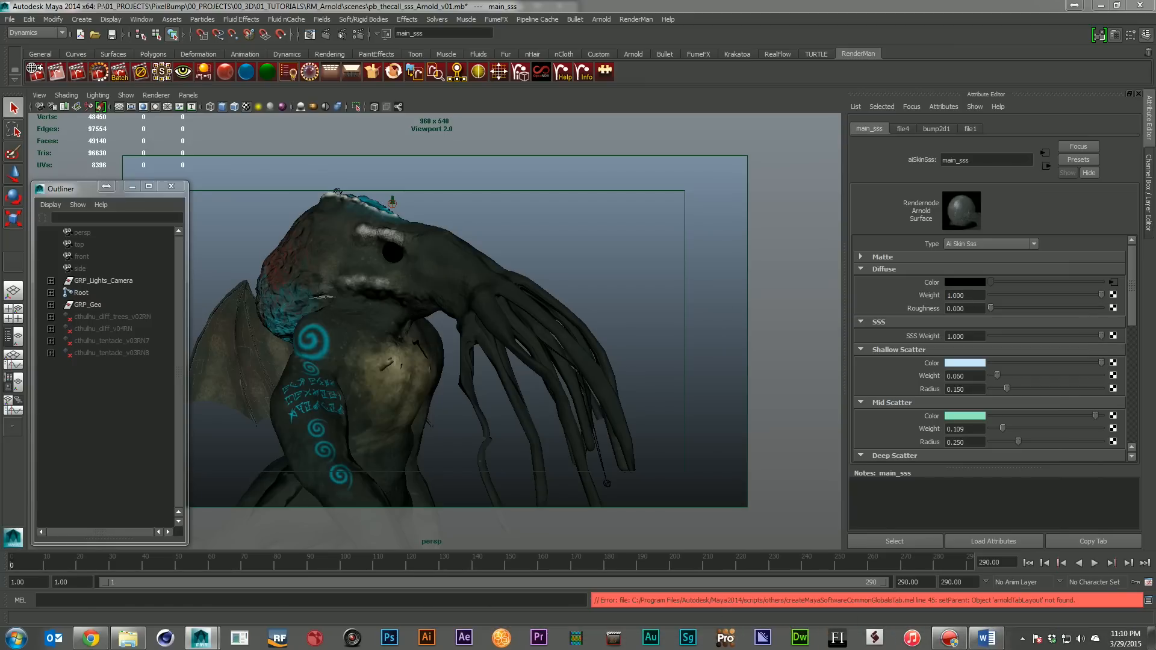
drag(1155, 367, 552, 190)
click(228, 215)
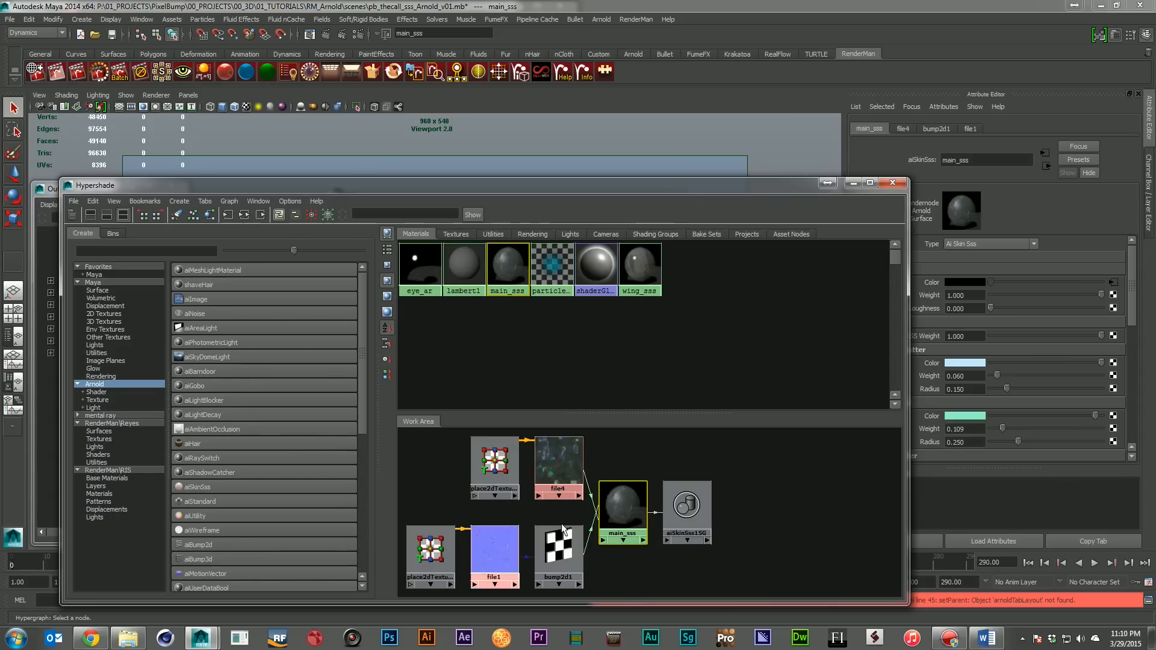
drag(315, 189, 1155, 349)
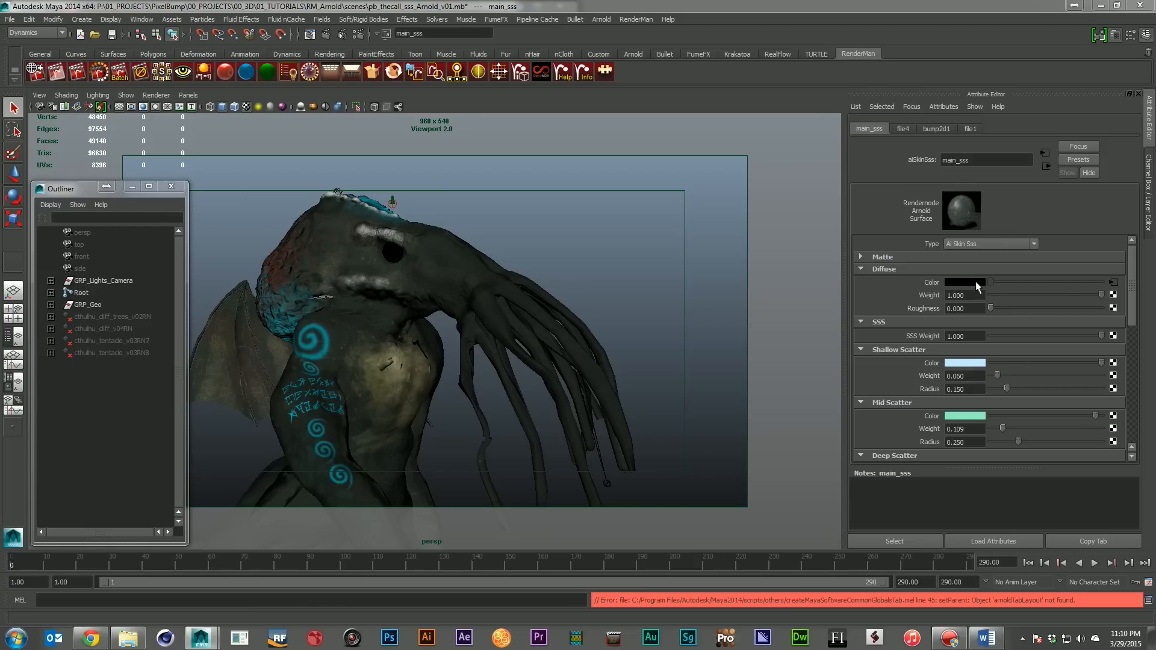
Examine main_sss's shallow, mid and deep scatter, primary and secondary reflection, and bump mapping attributes
scroll(1045, 388, down, 15)
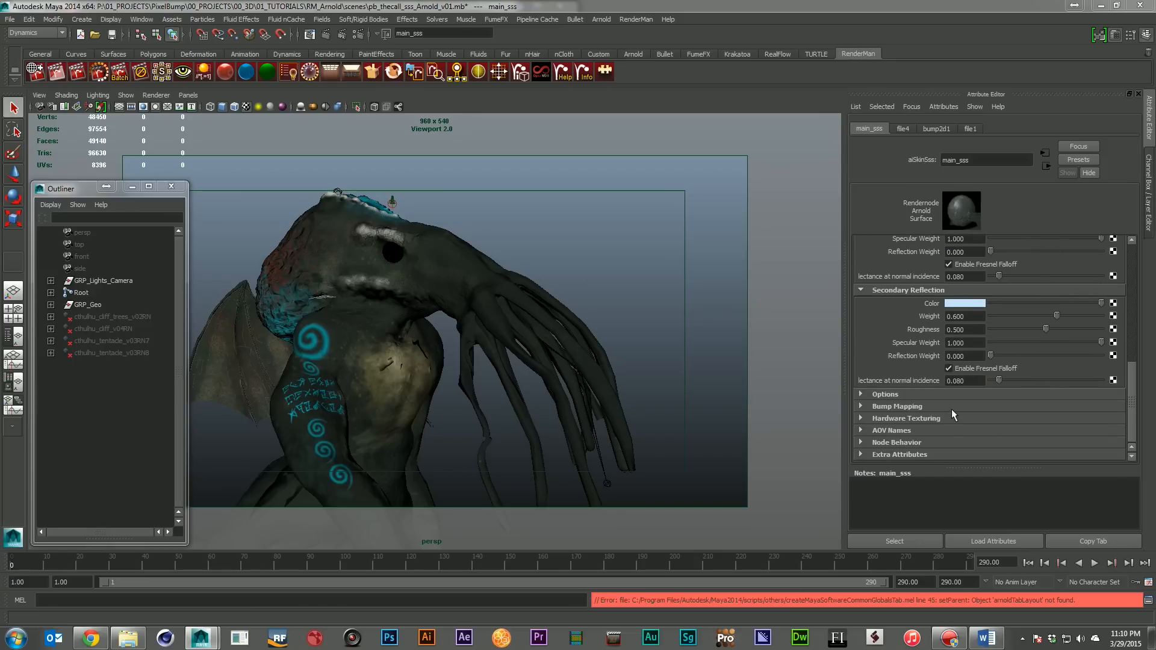
click(958, 407)
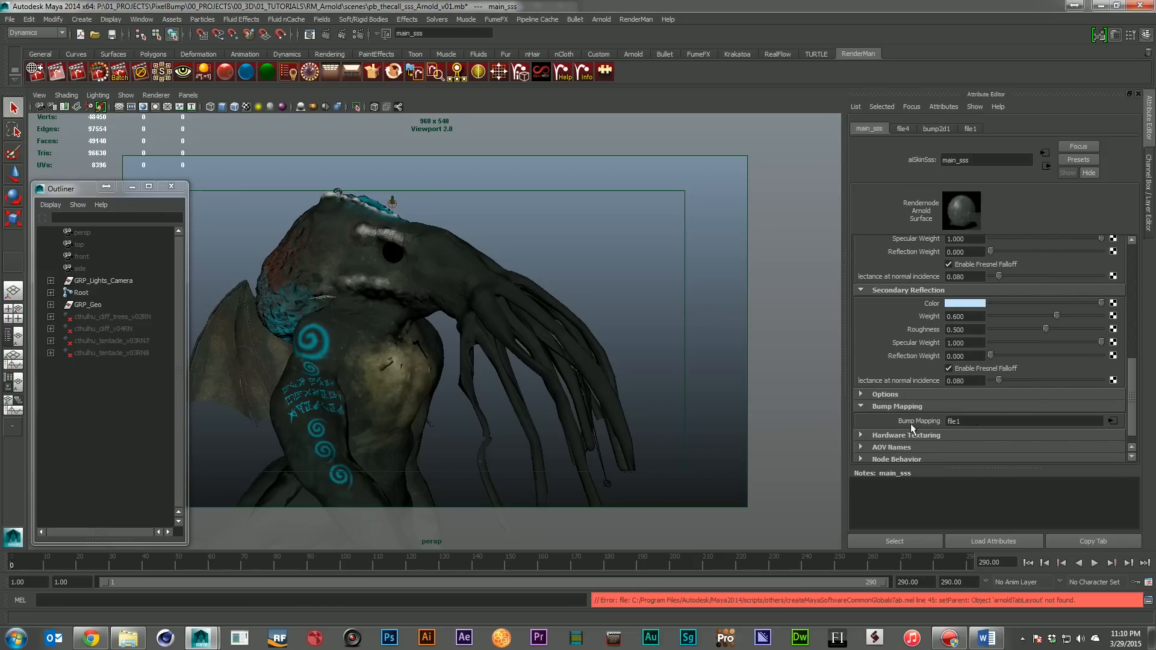
scroll(984, 421, up, 5)
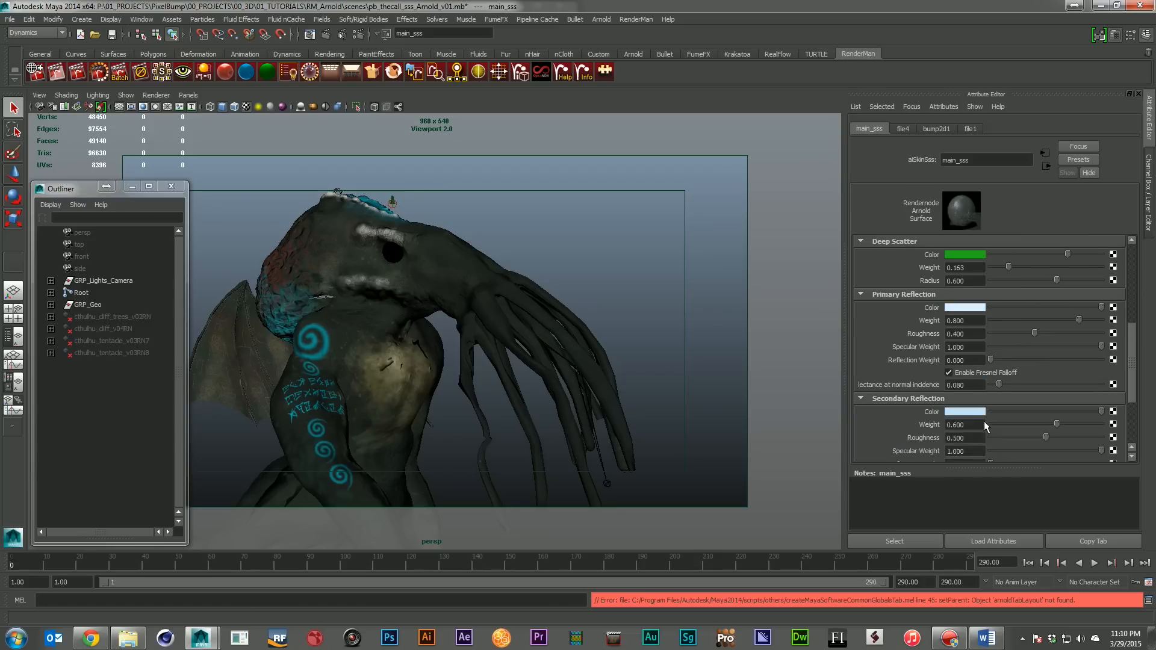
scroll(997, 332, up, 2)
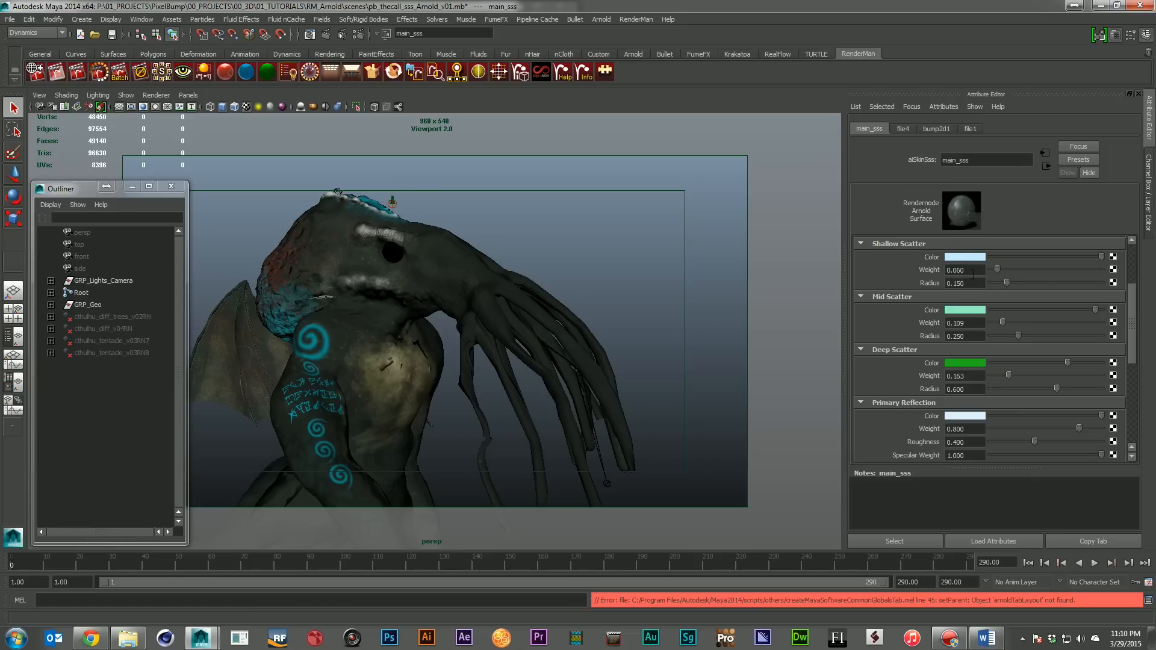
scroll(1024, 396, down, 2)
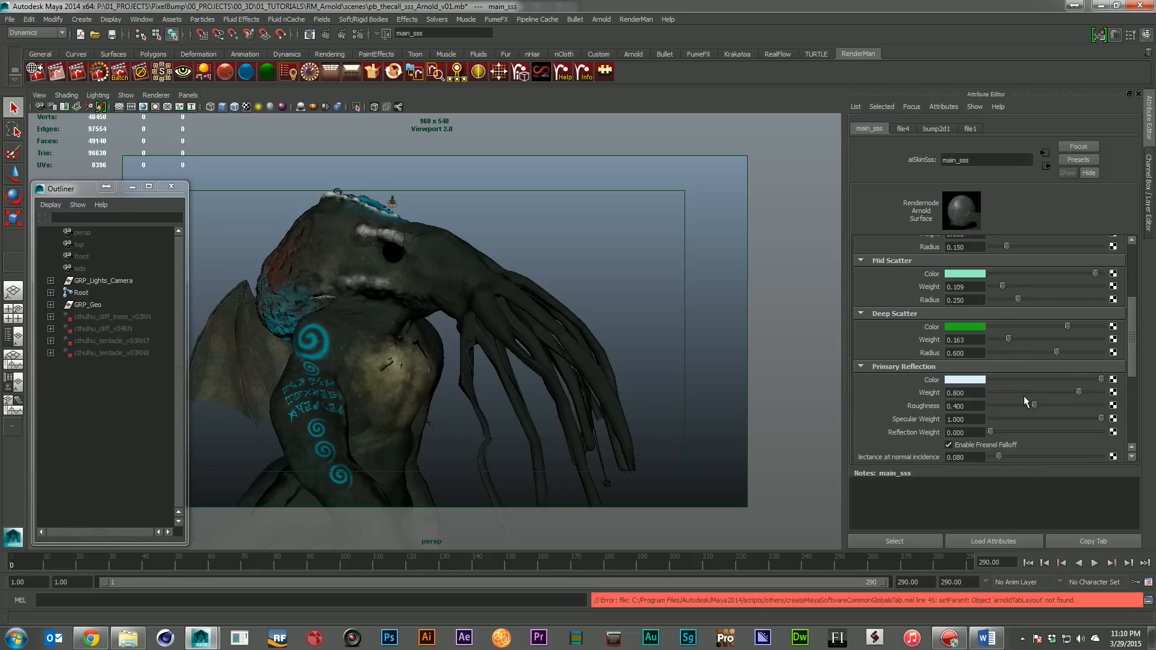
scroll(1024, 400, down, 2)
scroll(1026, 405, up, 4)
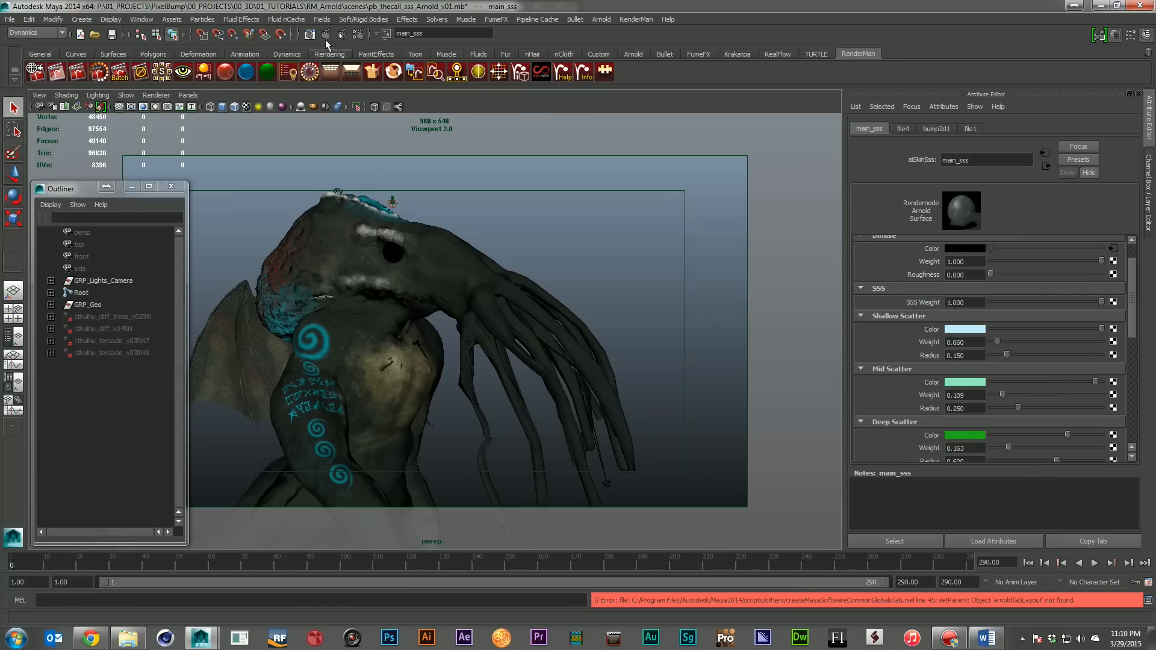
Run an Arnold IPR render while raising main_sss's Deep Scatter weight to 0.359, Mid to 0.364 and Shallow to 0.614, and close the render view
click(343, 34)
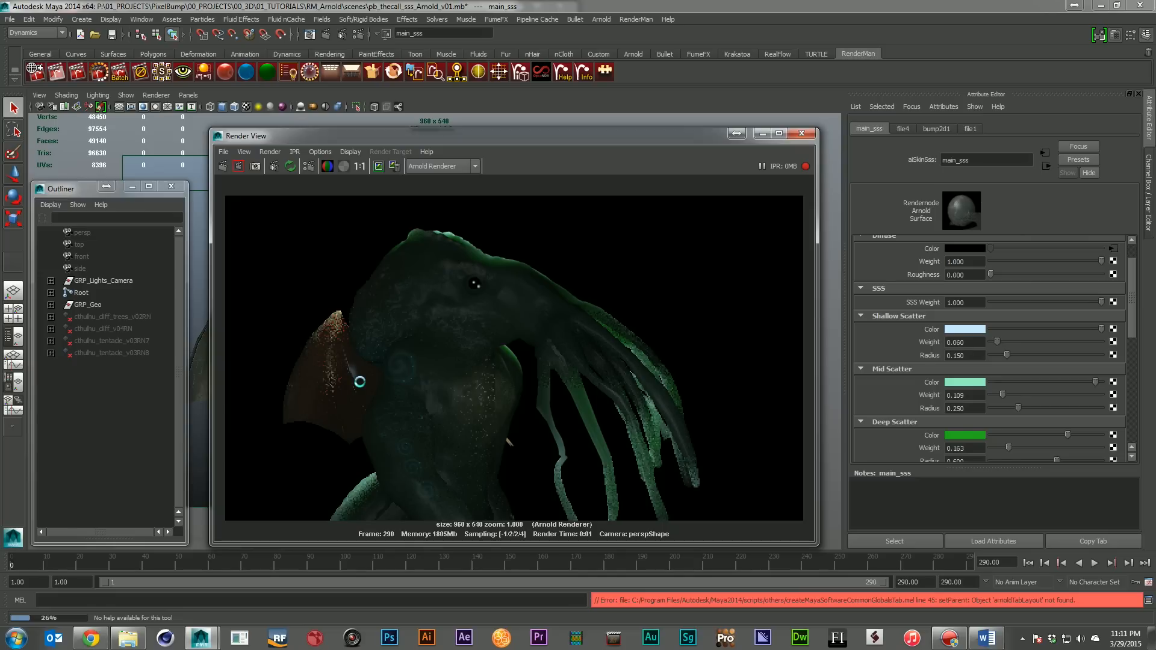
scroll(1009, 430, down, 2)
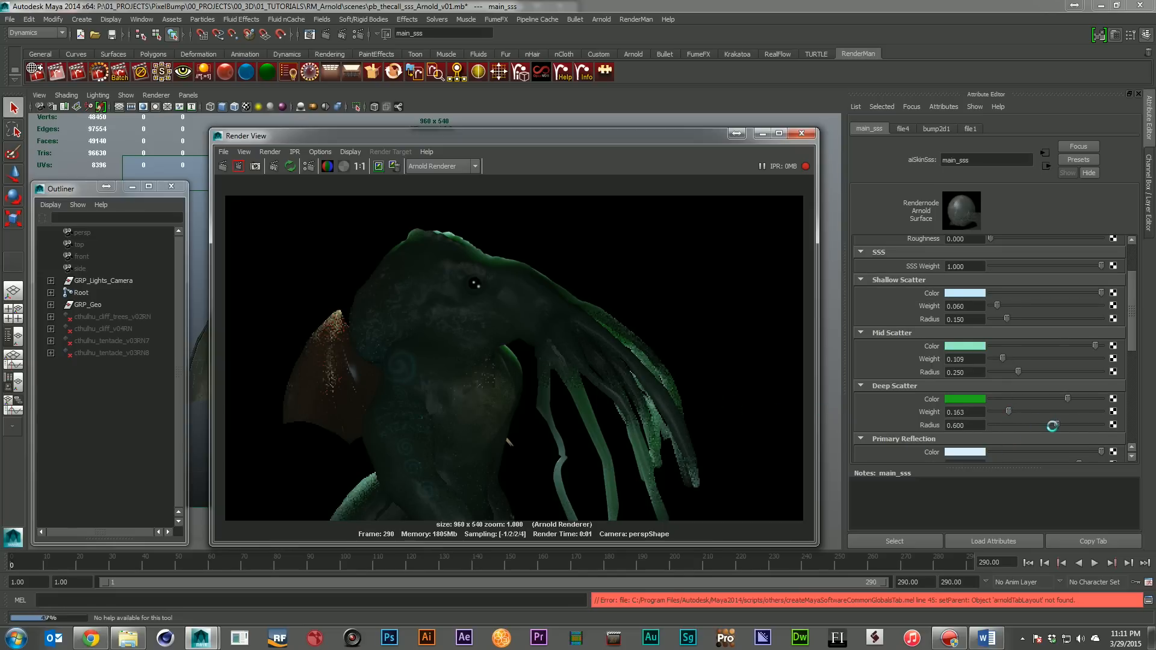
click(1029, 412)
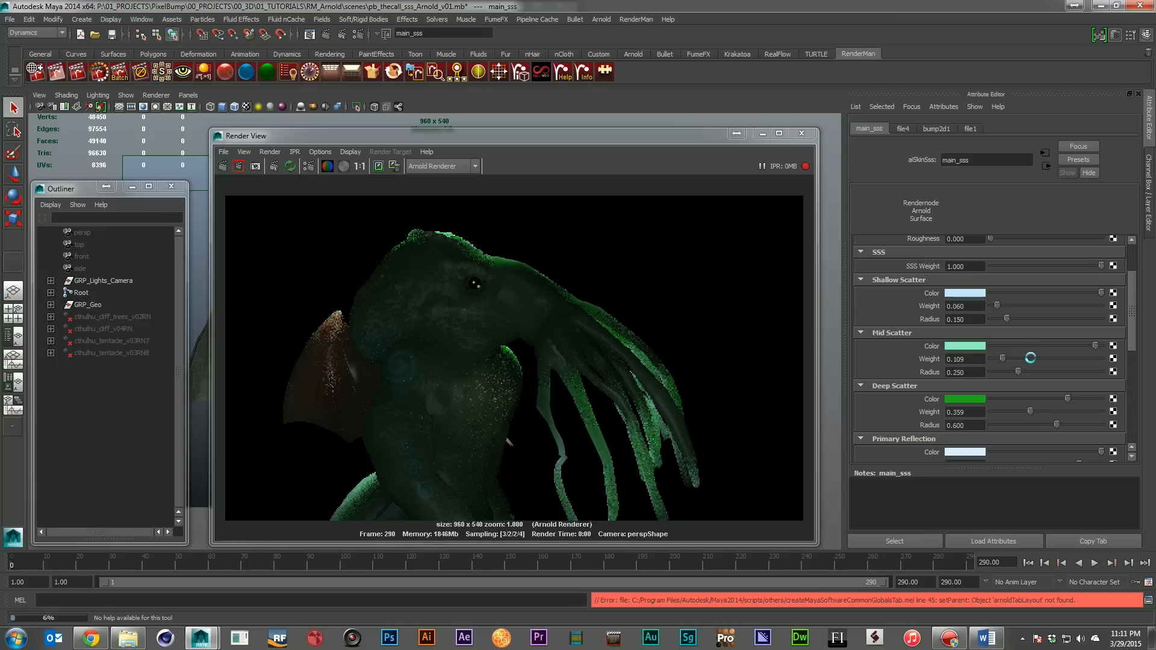
click(1030, 358)
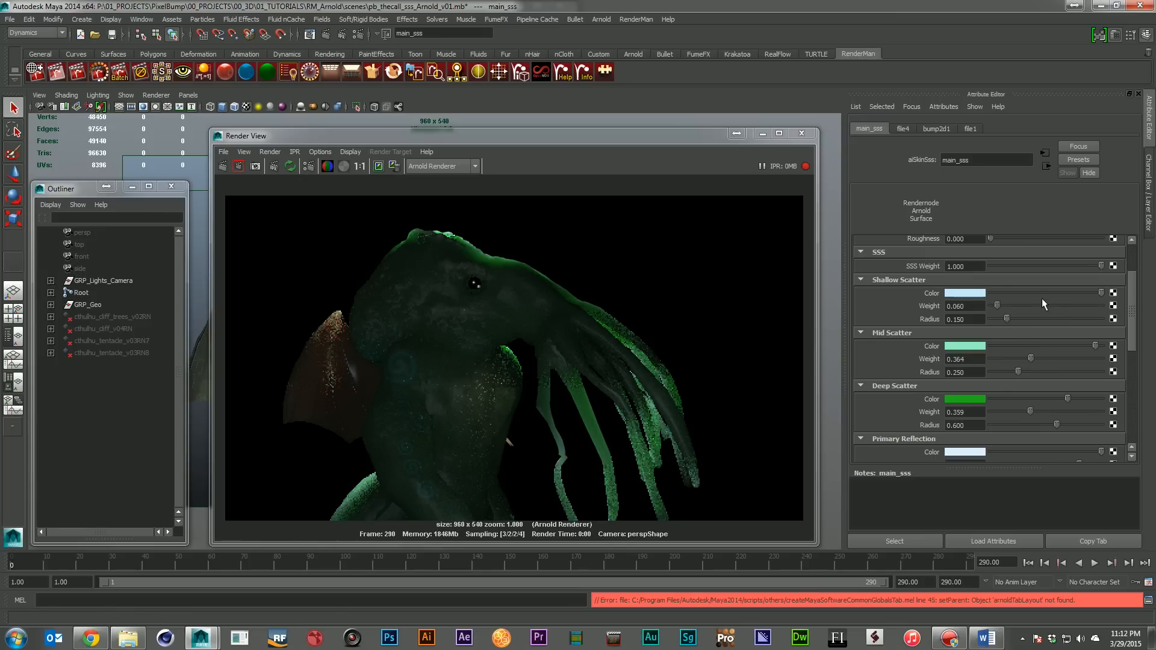
click(1057, 307)
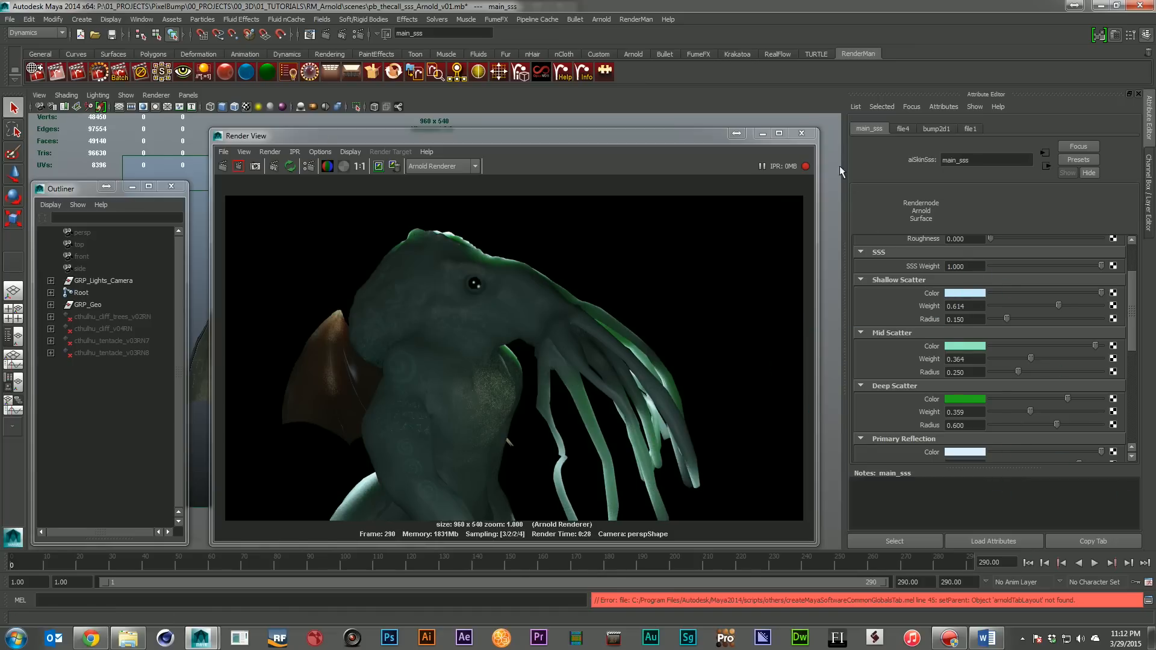
click(803, 133)
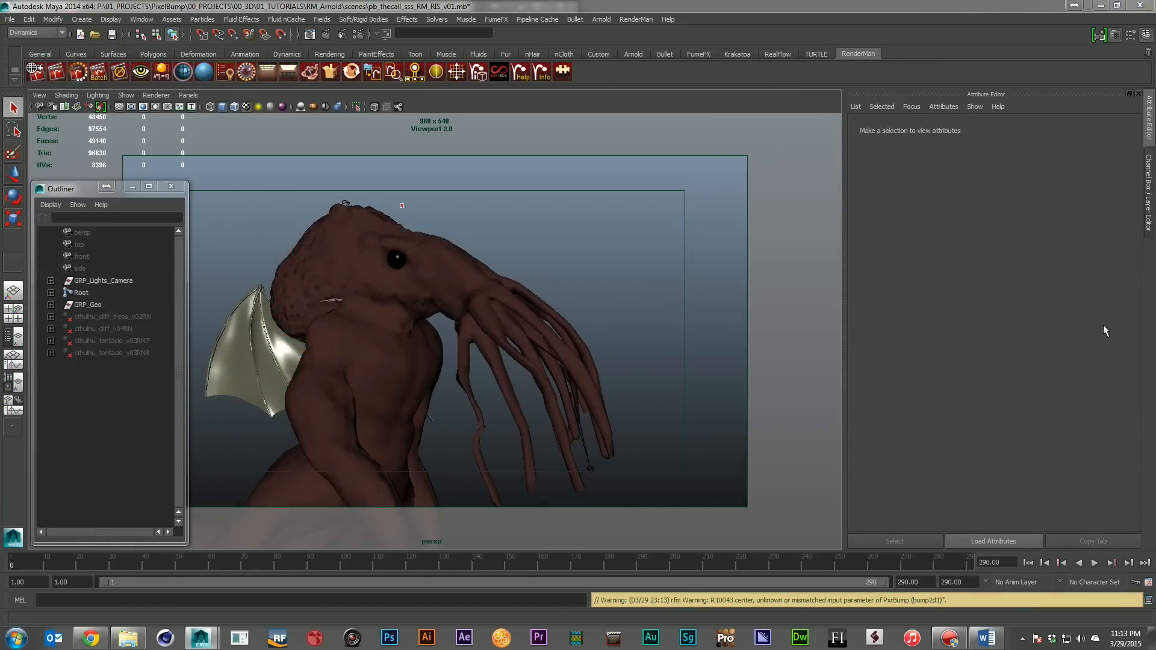
Browse the RenderMan RIS nodes in the Hypershade, graph the main material's network, and uncover its attributes
drag(1154, 355, 479, 207)
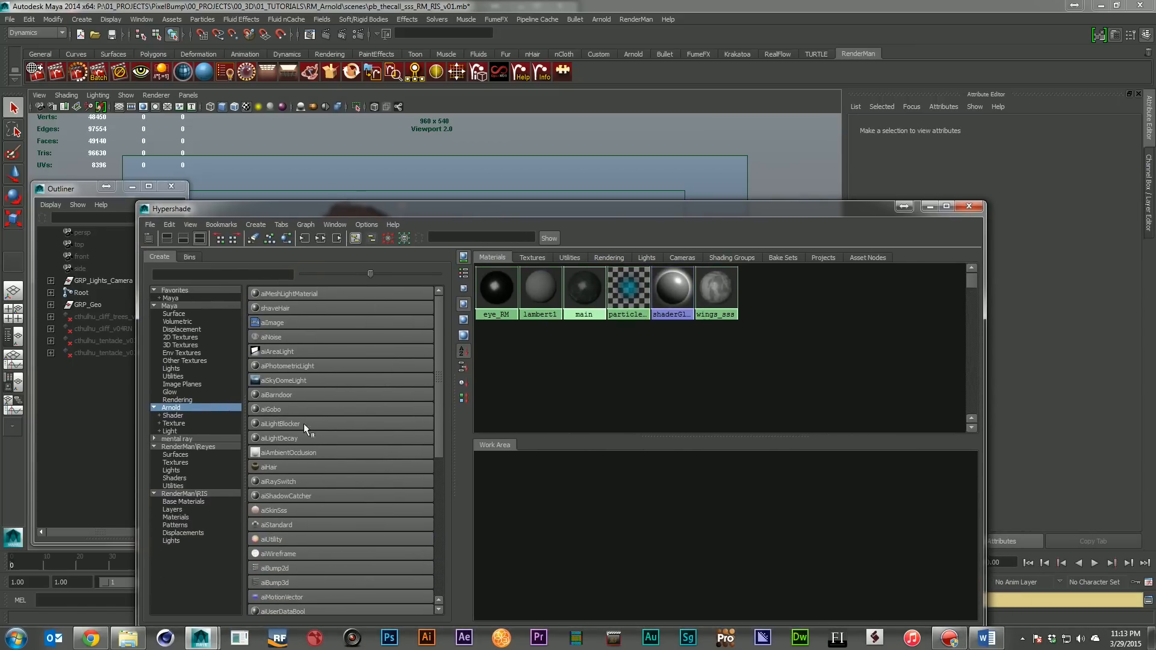
click(184, 494)
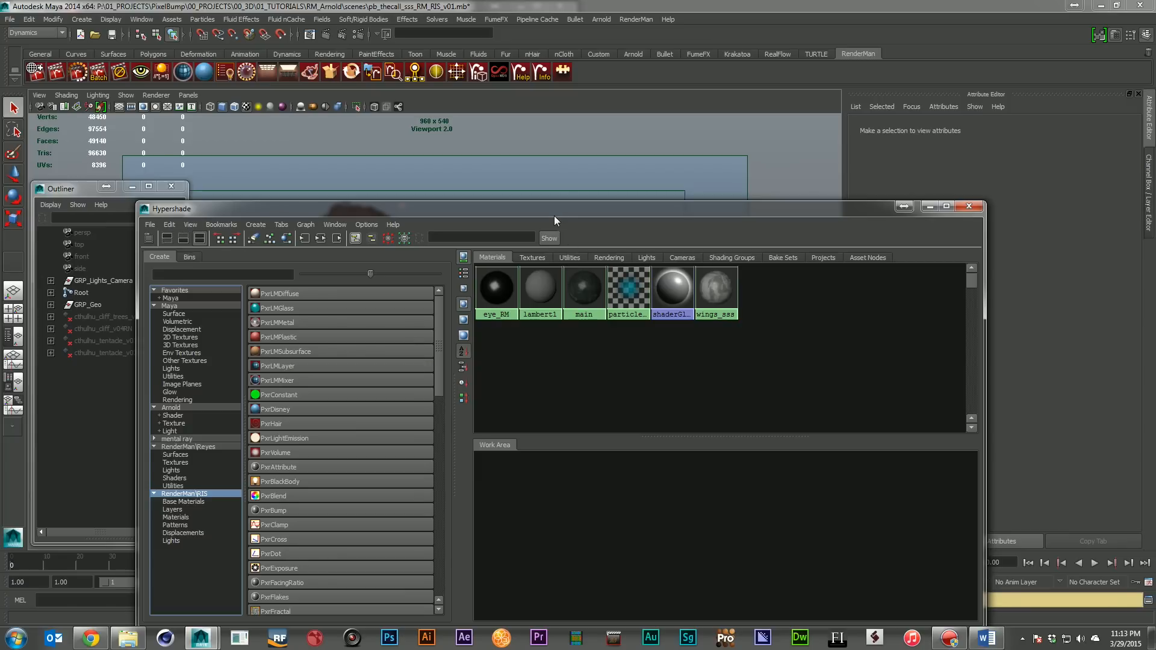
click(577, 276)
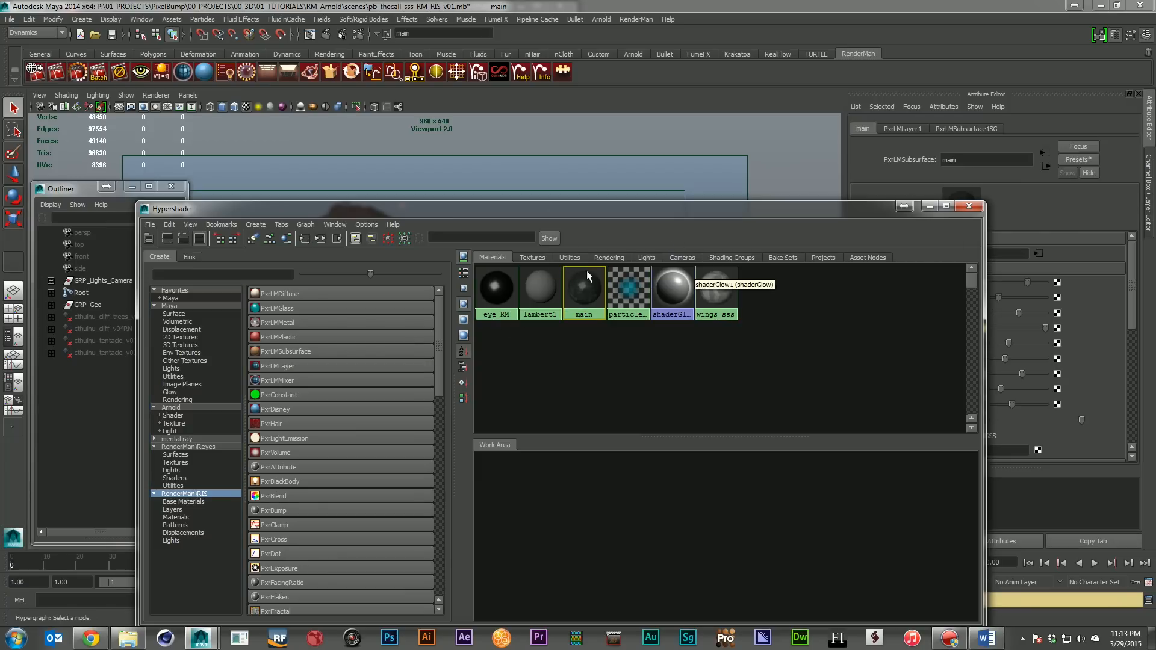
click(321, 239)
drag(631, 214, 380, 152)
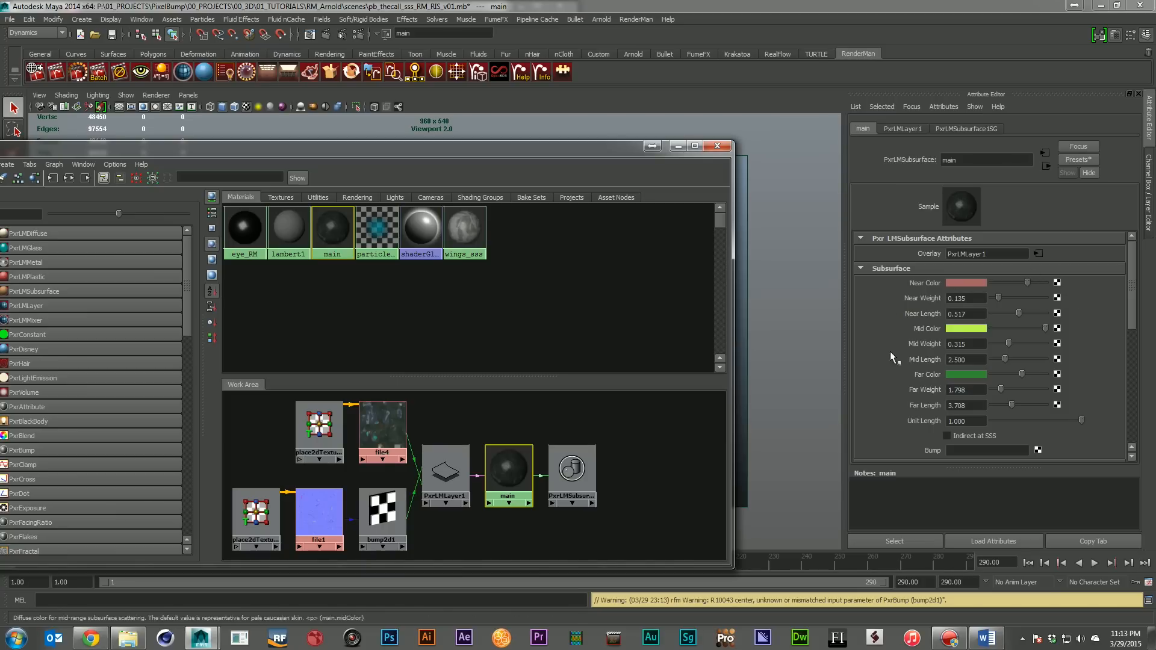
Examine the main material's subsurface attributes and PxrLMLayer1's diffuse and specular settings, and move the Hypershade off the scene view
drag(1133, 298, 1130, 272)
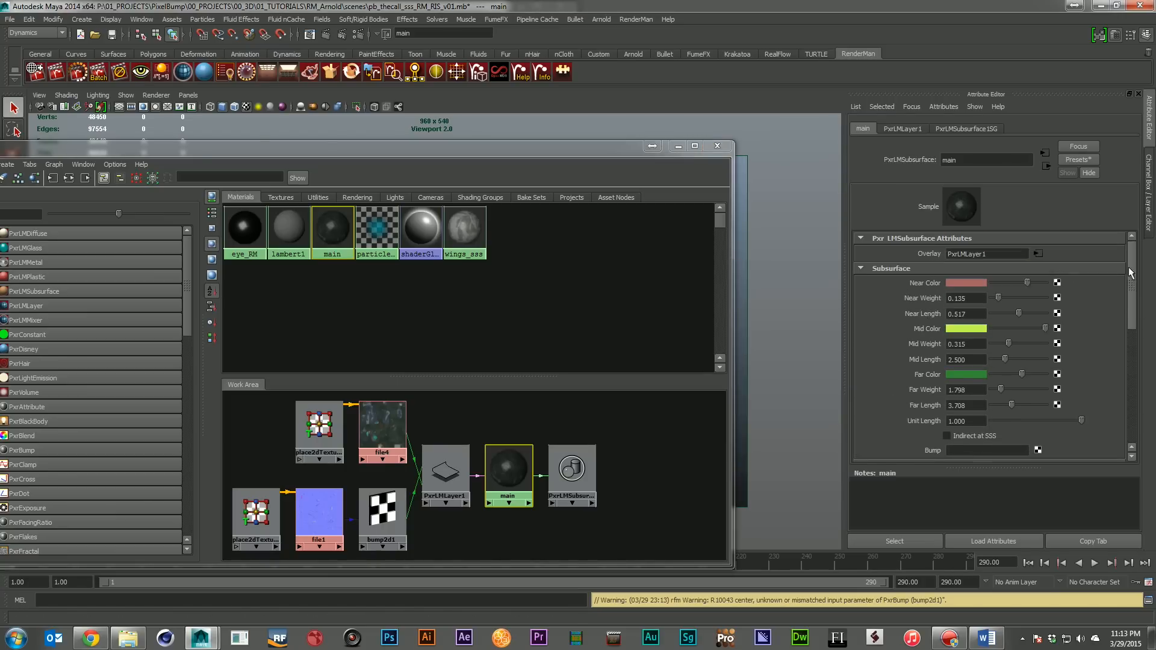
click(445, 471)
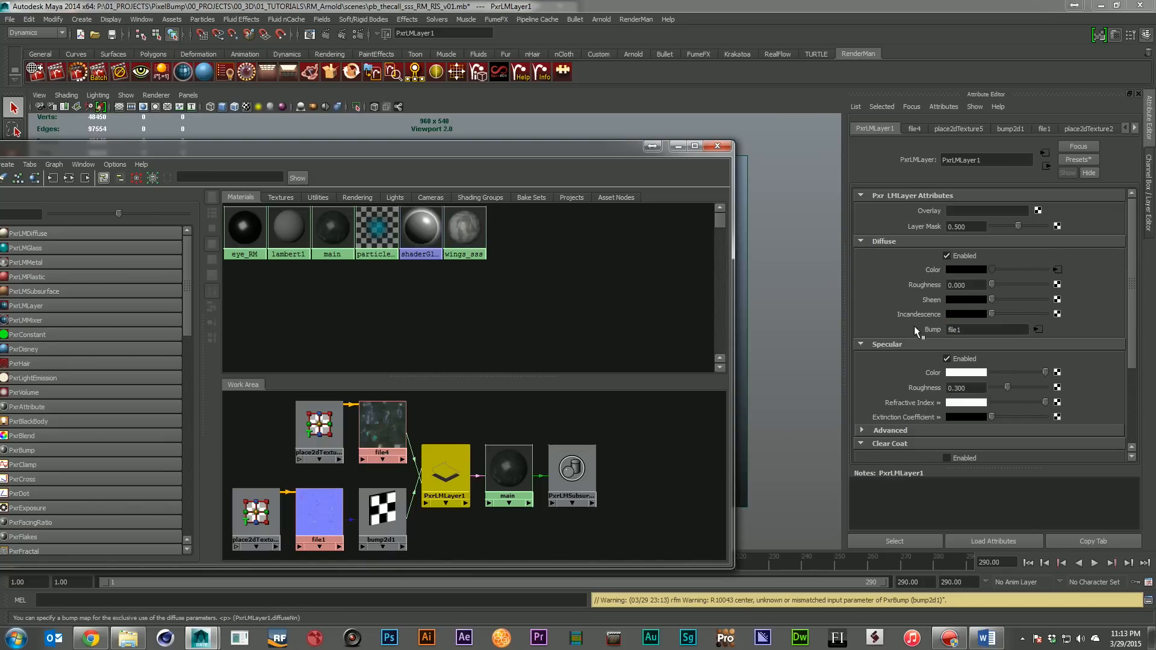
scroll(987, 335, down, 3)
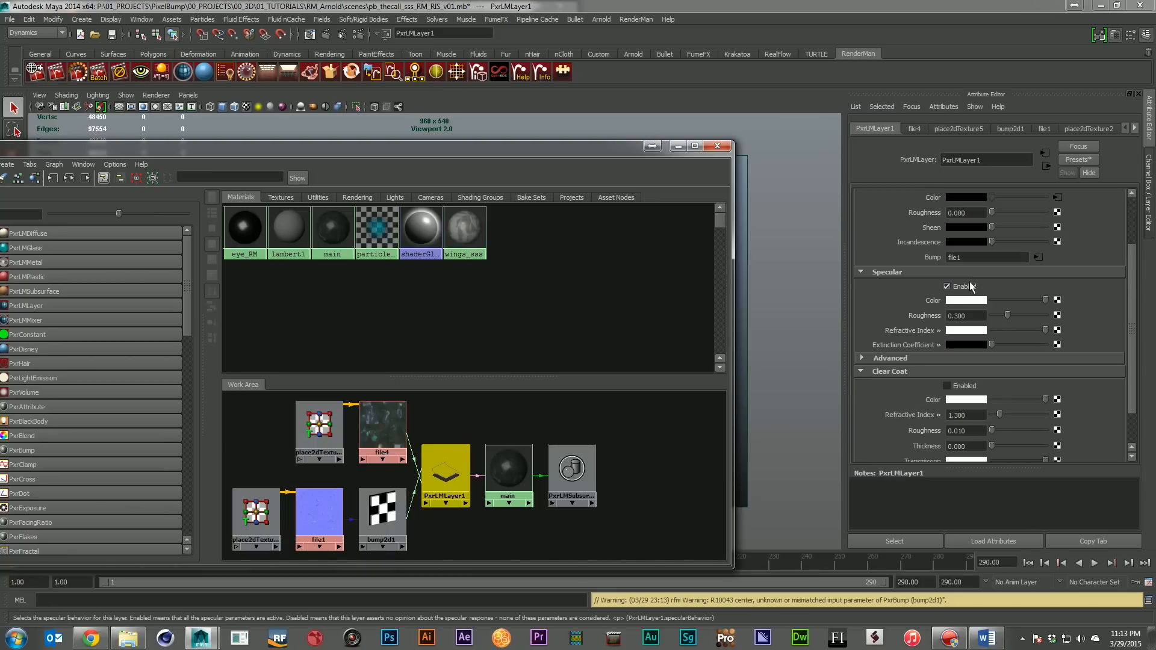
scroll(1077, 386, up, 3)
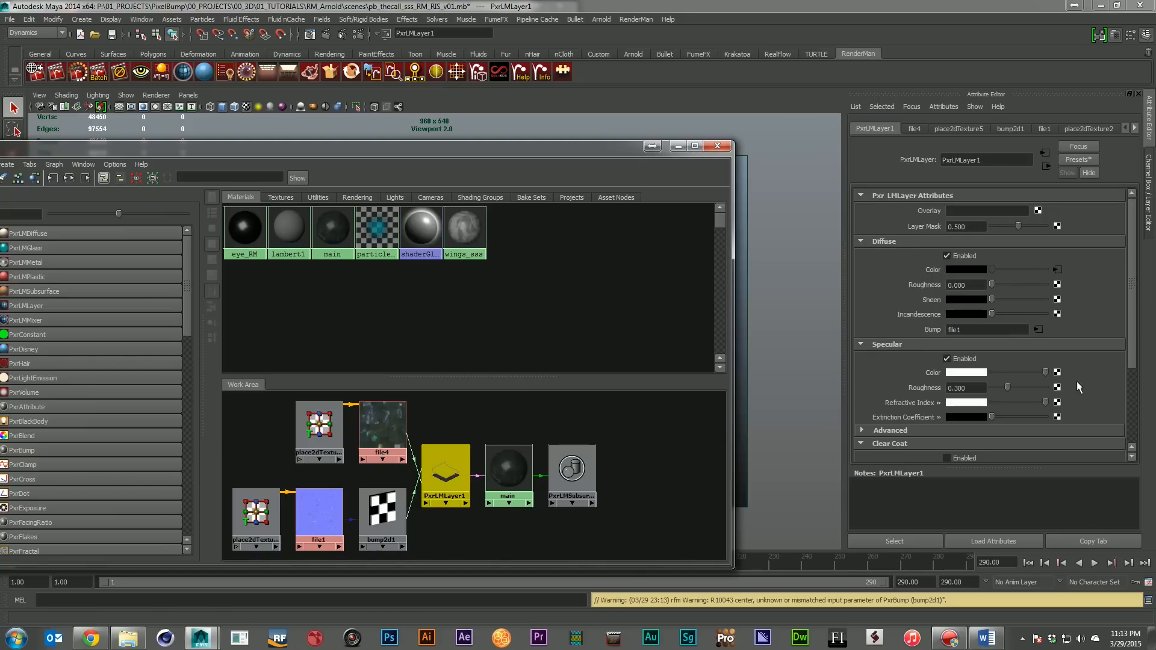
click(512, 457)
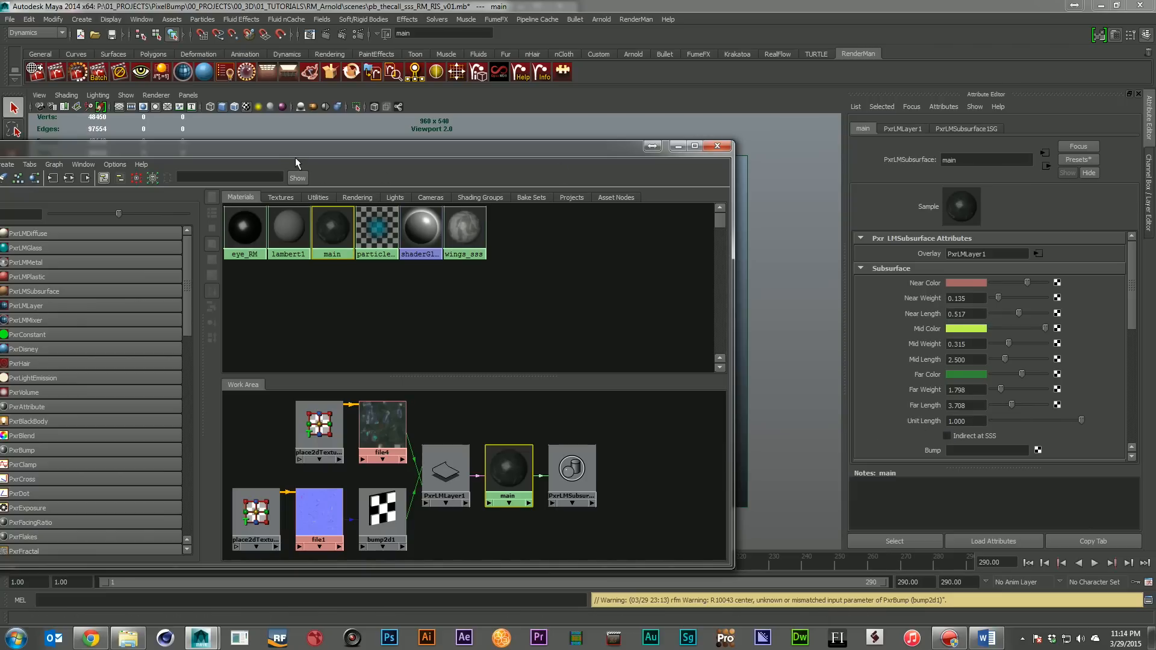
drag(287, 152, 1155, 343)
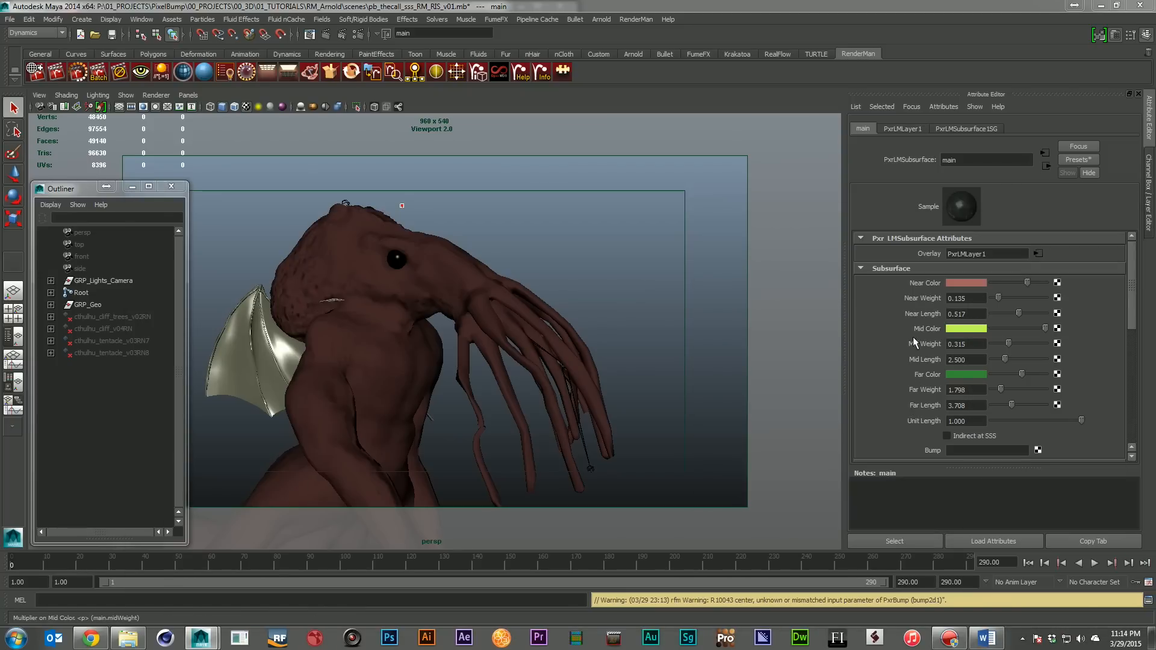
Re-render the RIS creature scene and place the render window clear of the main material's subsurface attributes
click(678, 109)
click(91, 75)
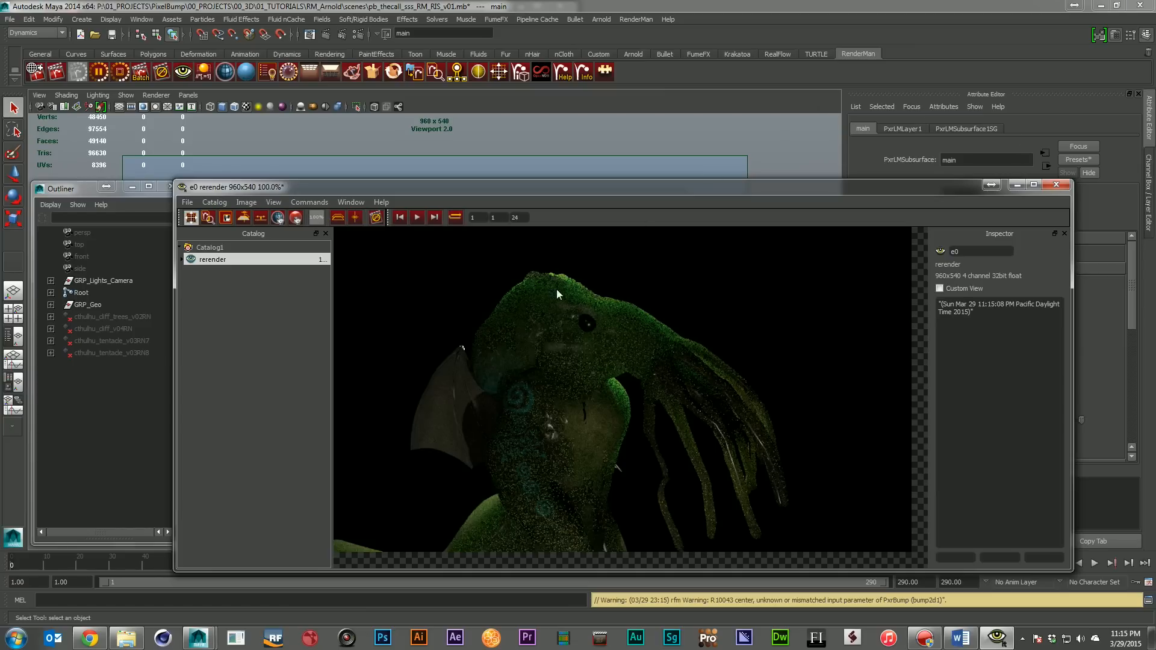
drag(758, 186, 554, 113)
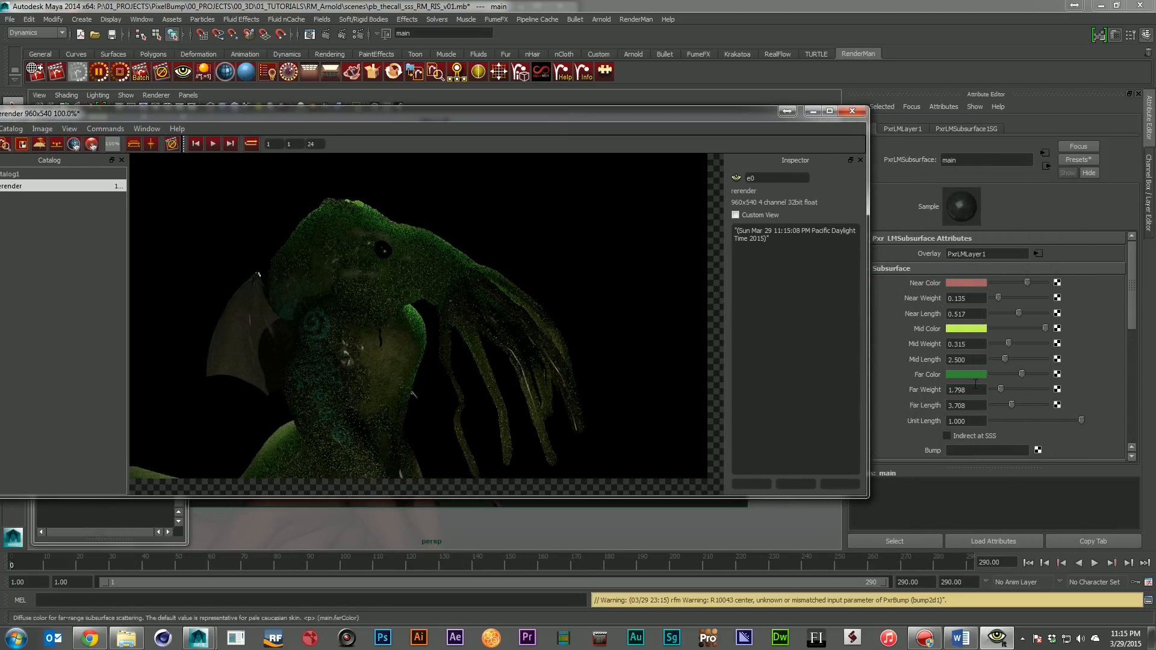
Set the main material's subsurface Far Weight to 6.742 and Near Weight to 0.921, checking the live re-render after each change
click(1027, 389)
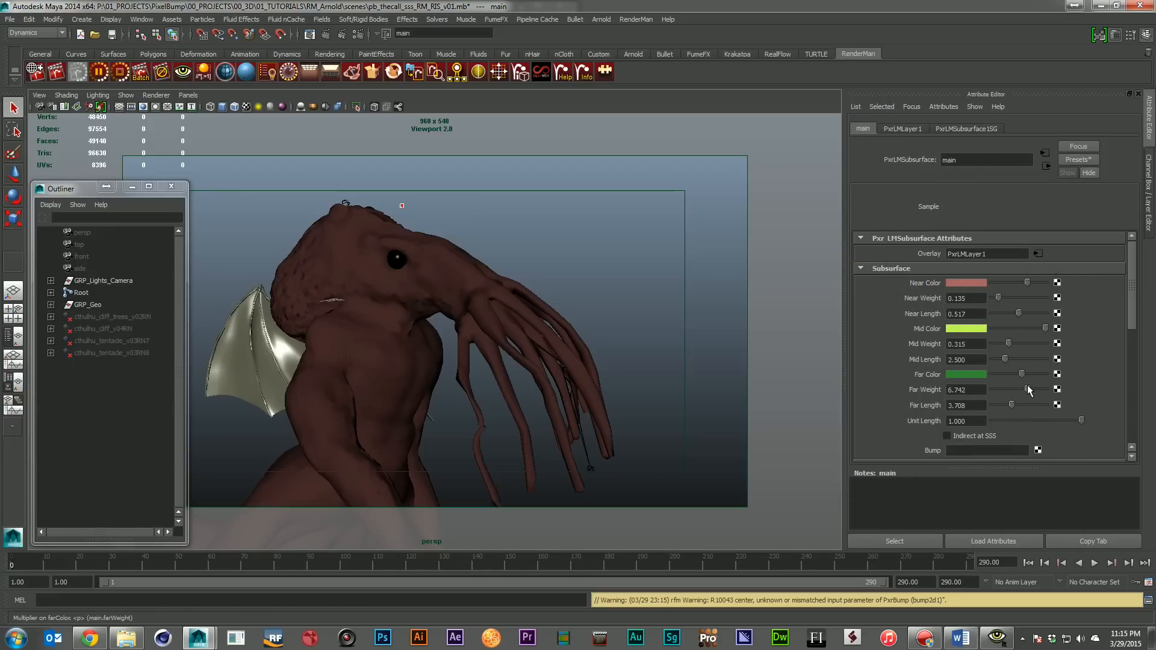
click(997, 638)
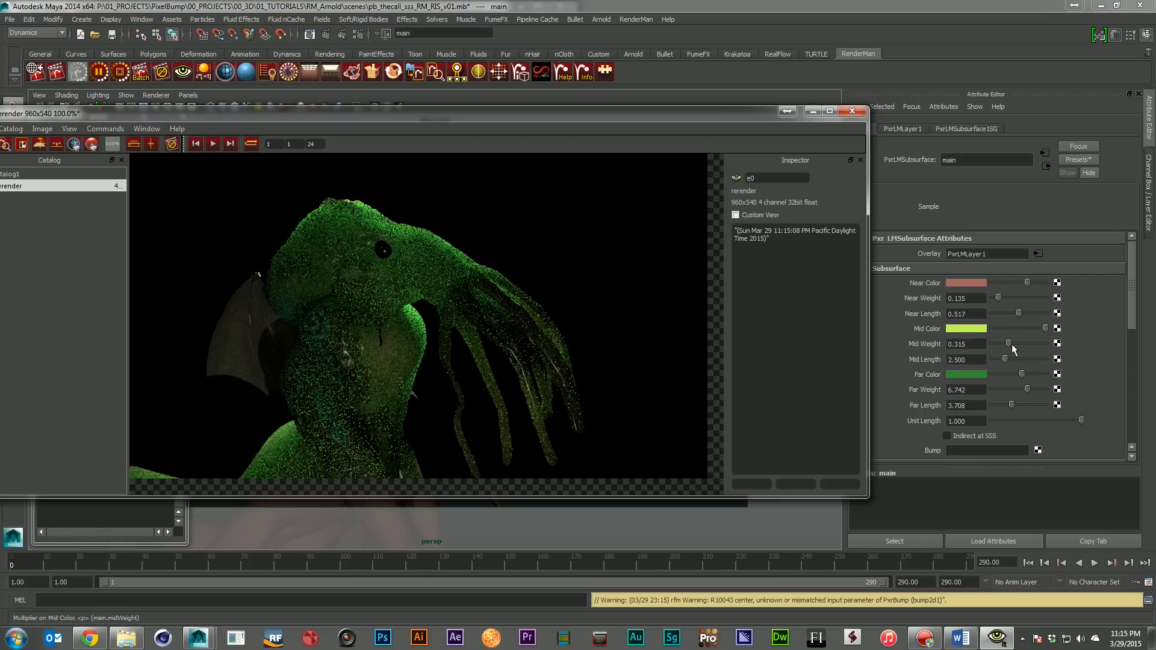
drag(998, 298, 1040, 298)
click(997, 637)
click(997, 638)
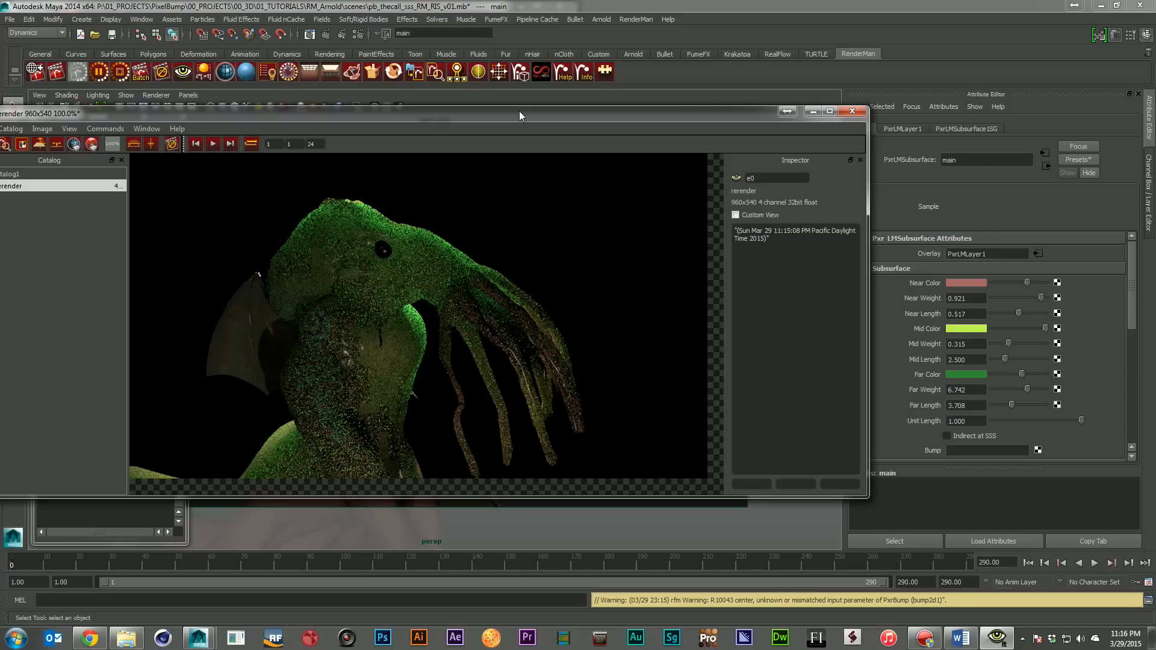
Close the RIS render window, discarding its session, and open the scene pb_thecall_sss_RM_Reyes_v01.mb
drag(519, 115, 573, 165)
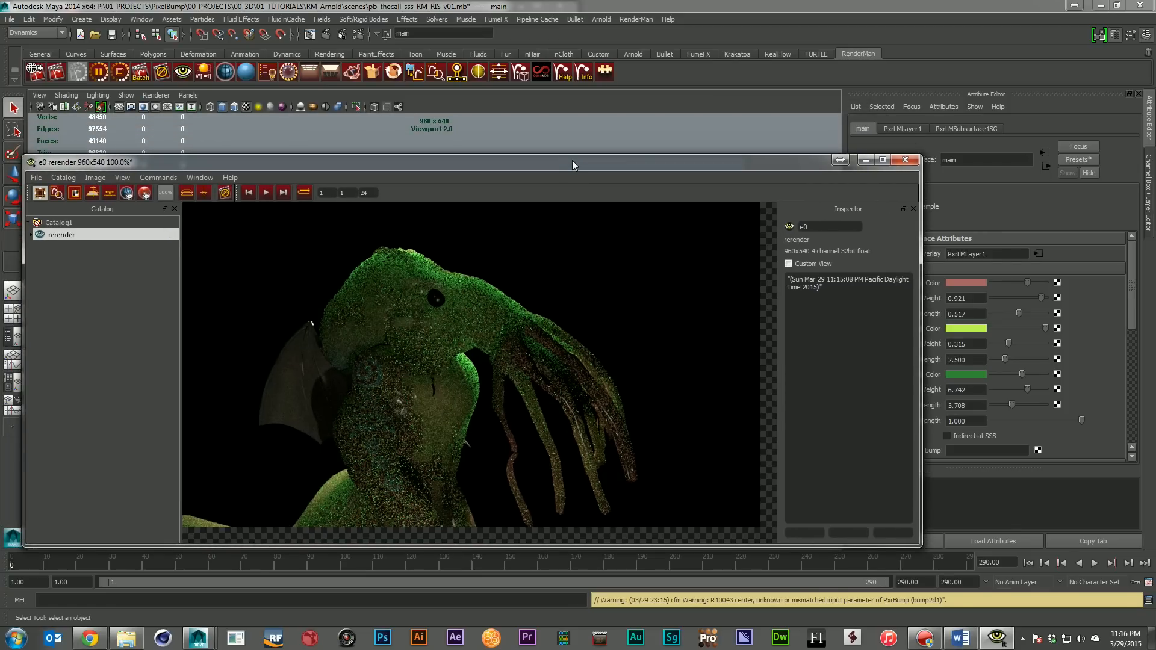
click(905, 159)
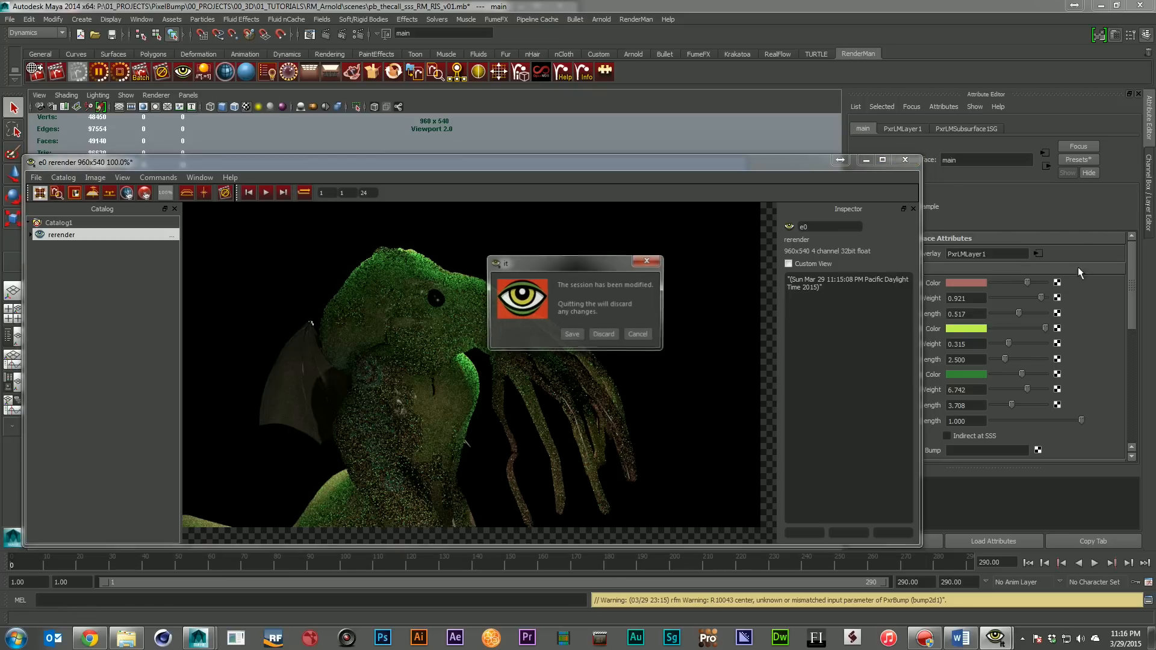
click(597, 336)
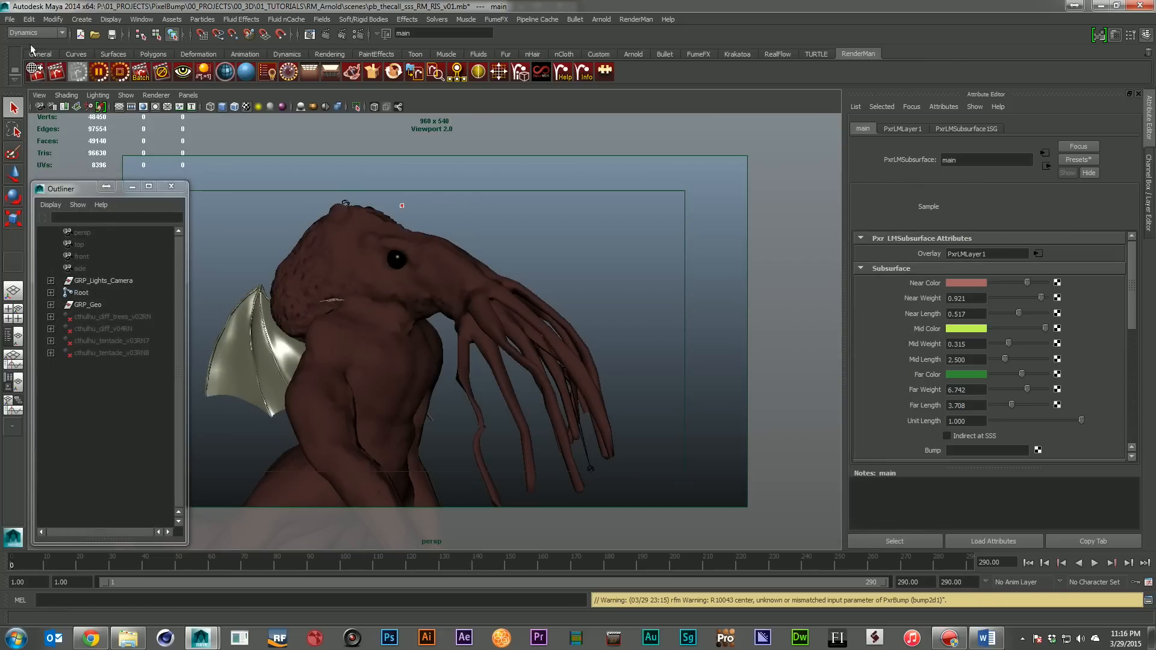
click(10, 19)
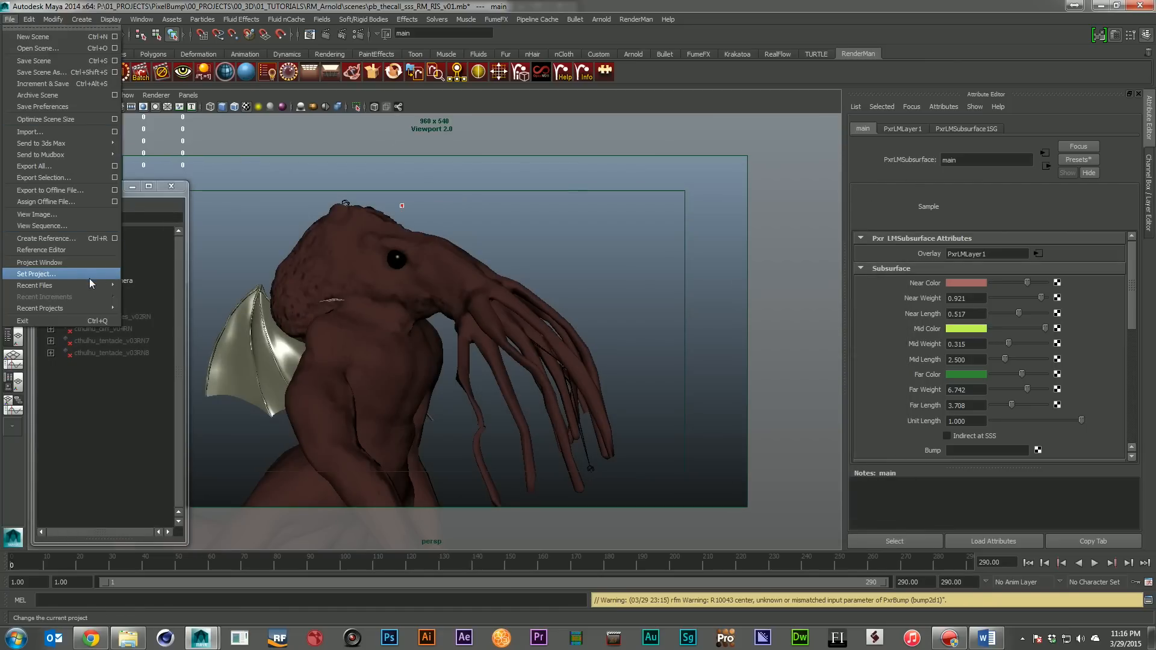
click(62, 50)
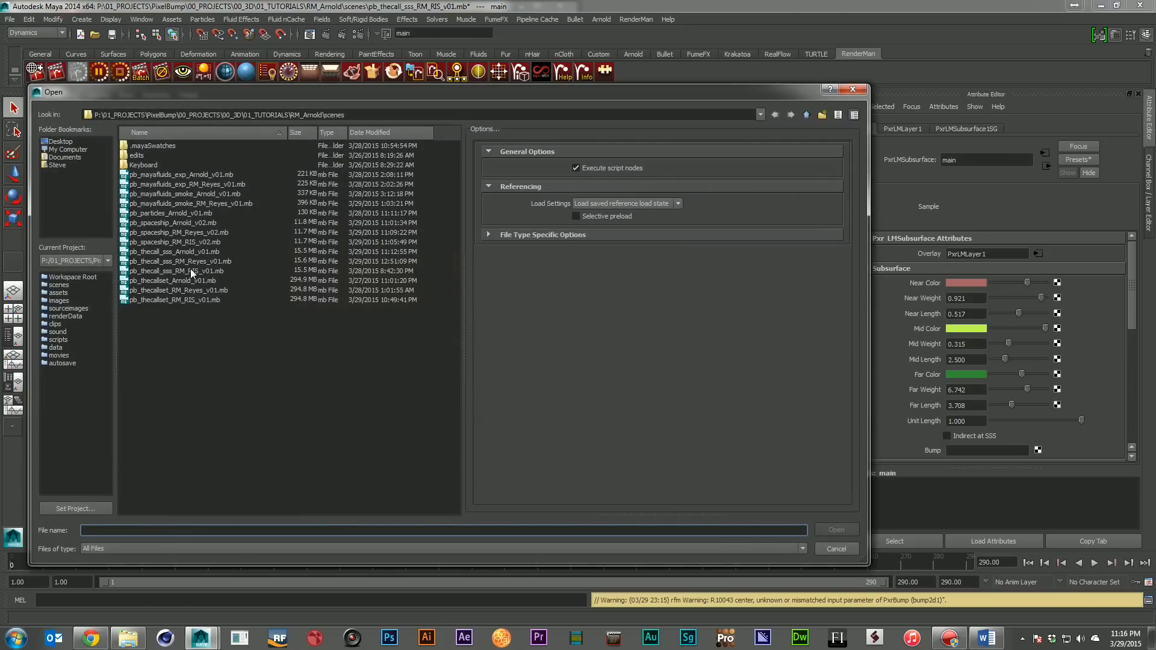
double_click(193, 261)
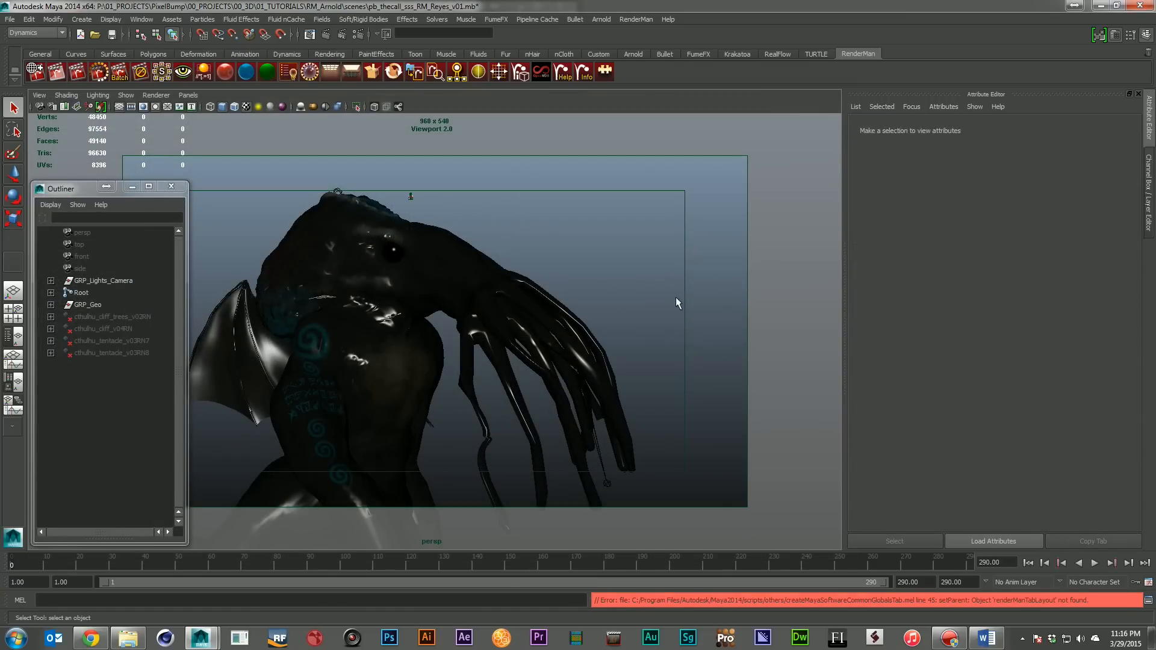
Bring the Hypershade into view clear of the attributes and graph the main_skin material's input and output connections
drag(1155, 373, 492, 186)
click(613, 262)
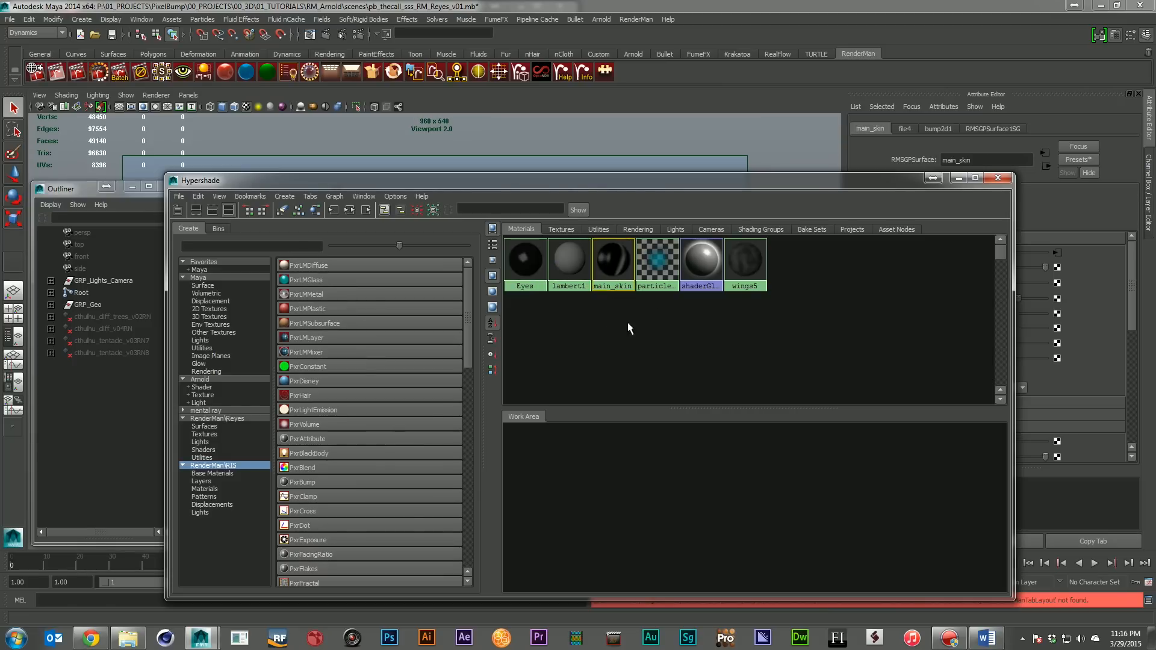
drag(715, 183, 563, 145)
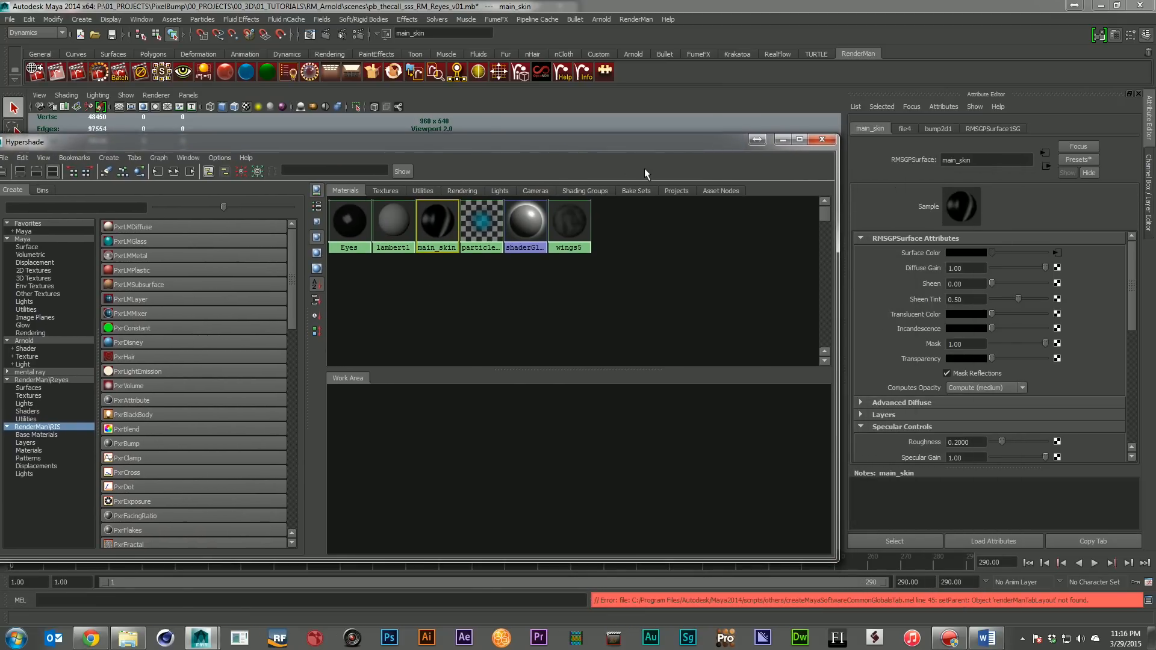
click(174, 172)
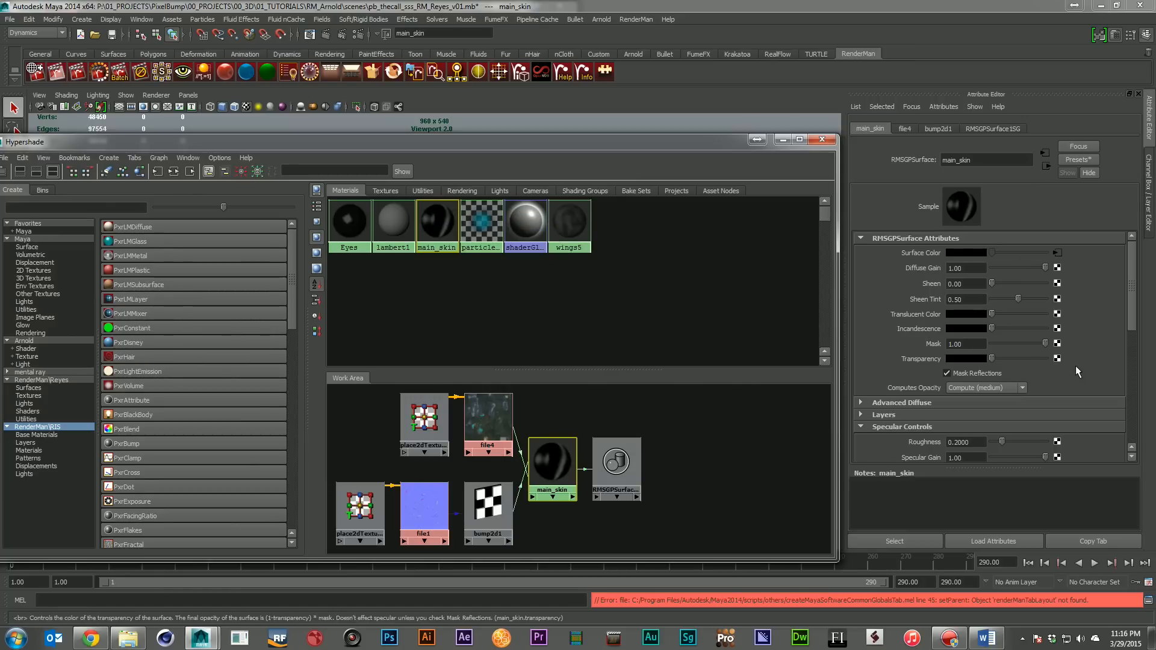
Examine main_skin's displacement settings, including the NormalMap Mode and Input Normal connection, and collapse the Displacement section
scroll(1077, 369, down, 6)
click(927, 369)
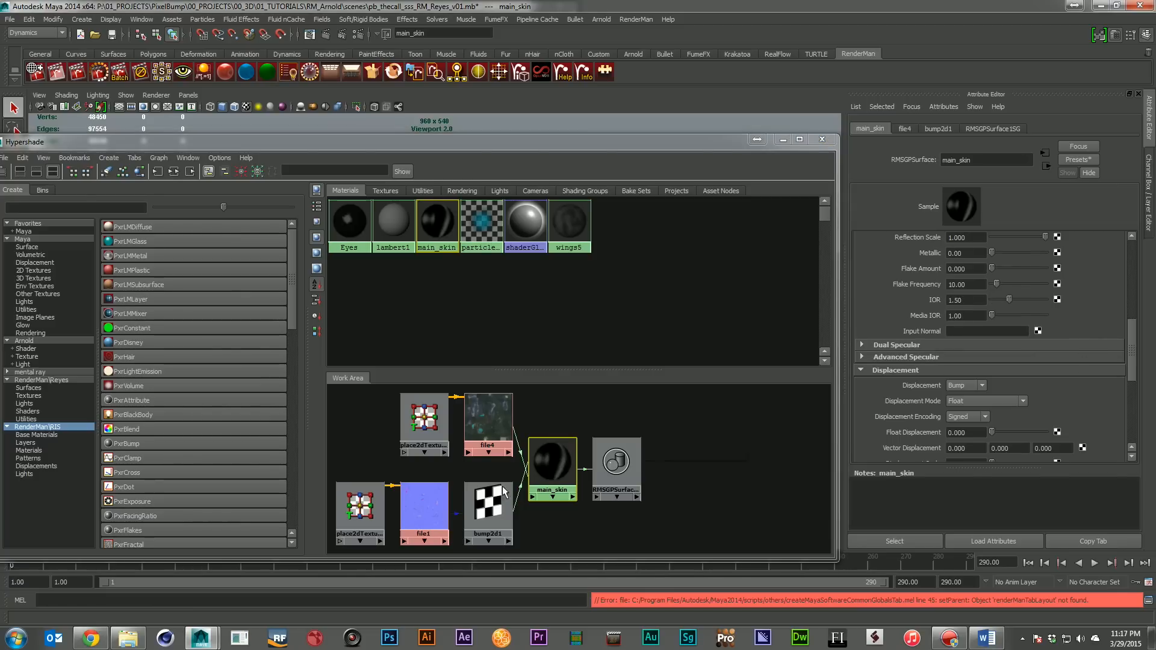
scroll(1099, 399, down, 5)
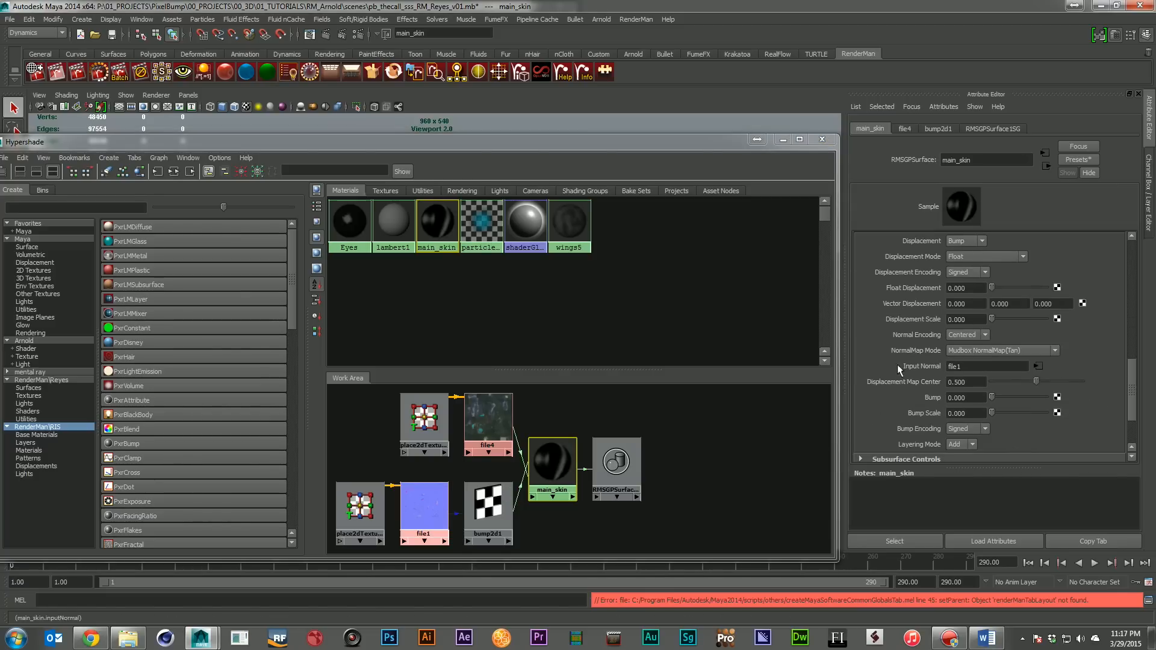
scroll(993, 380, up, 3)
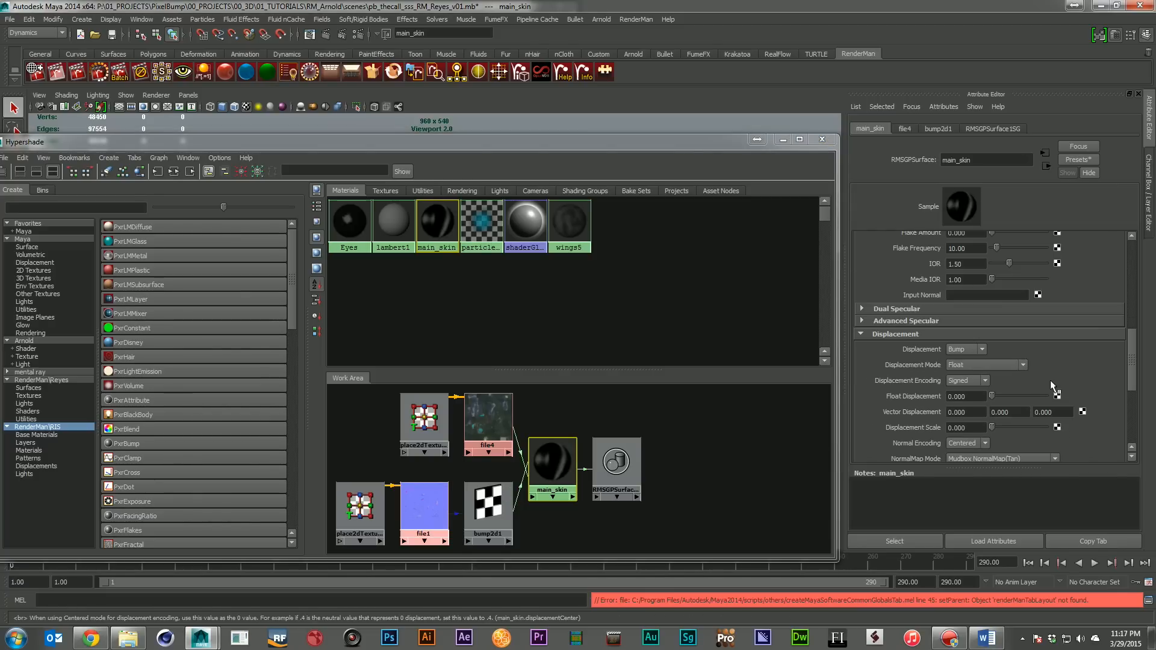
click(902, 334)
scroll(1113, 392, up, 6)
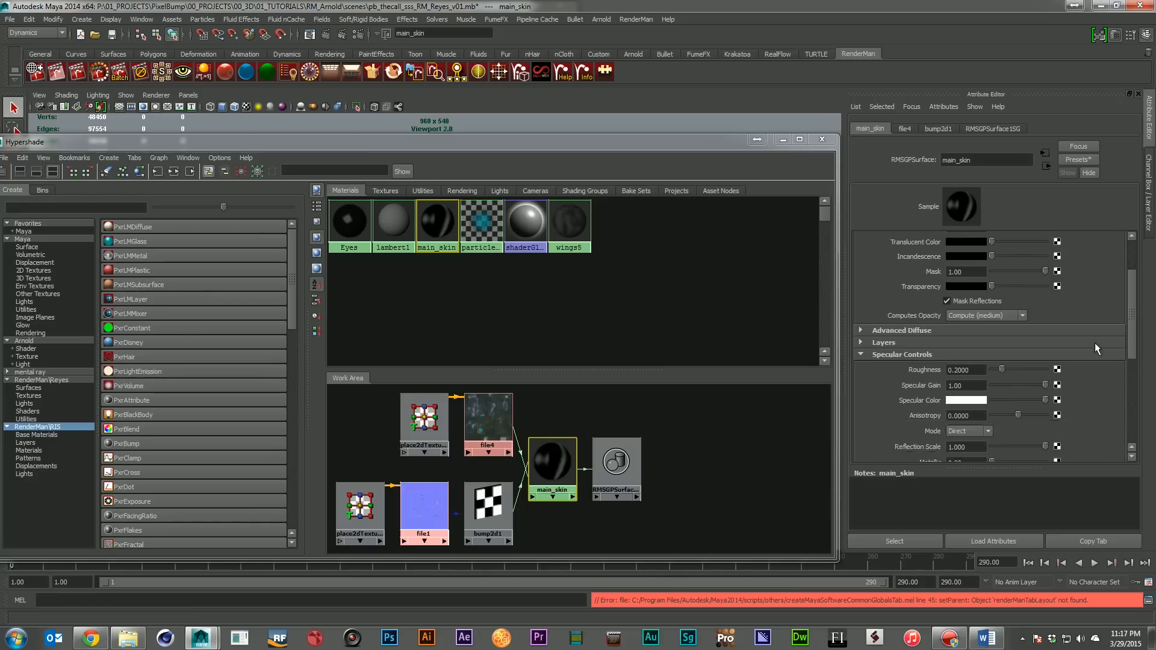
Examine main_skin's Subsurface Controls with the other sections collapsed, and move the Hypershade off the scene view
scroll(1094, 343, down, 3)
click(1076, 284)
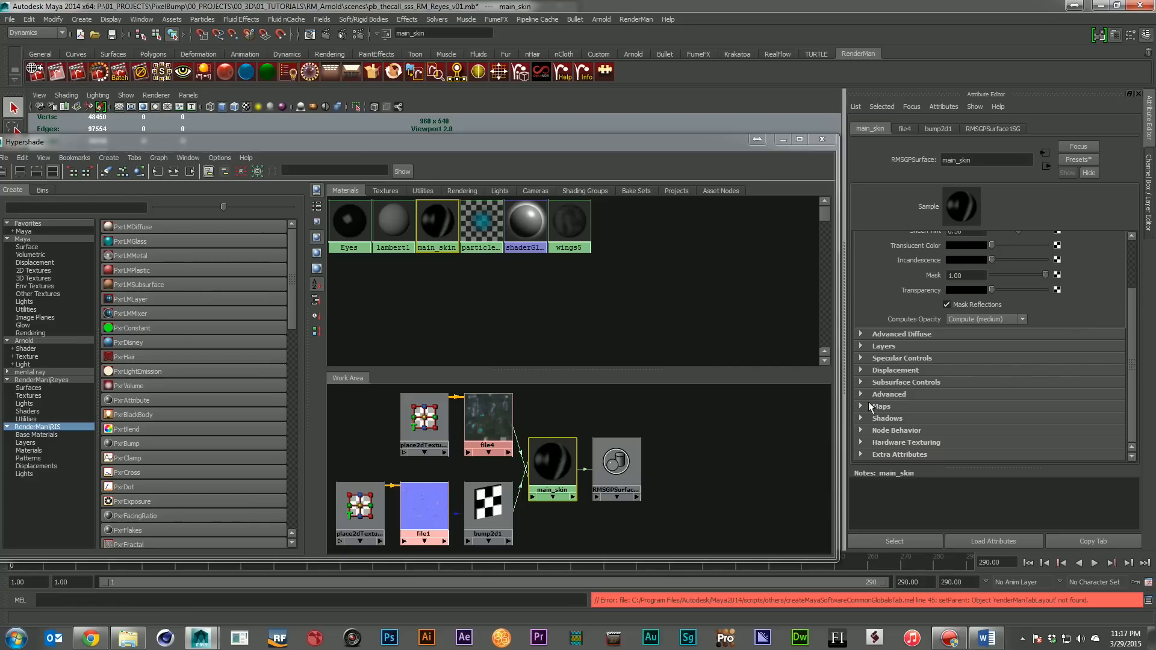
click(933, 382)
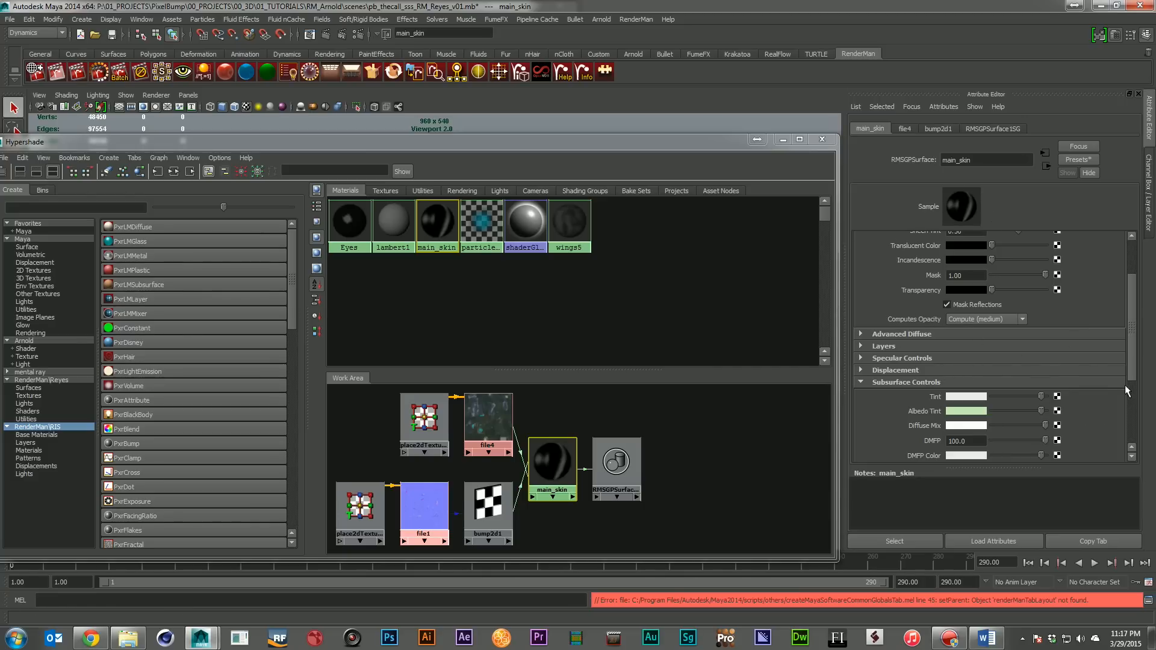
scroll(1124, 385, down, 5)
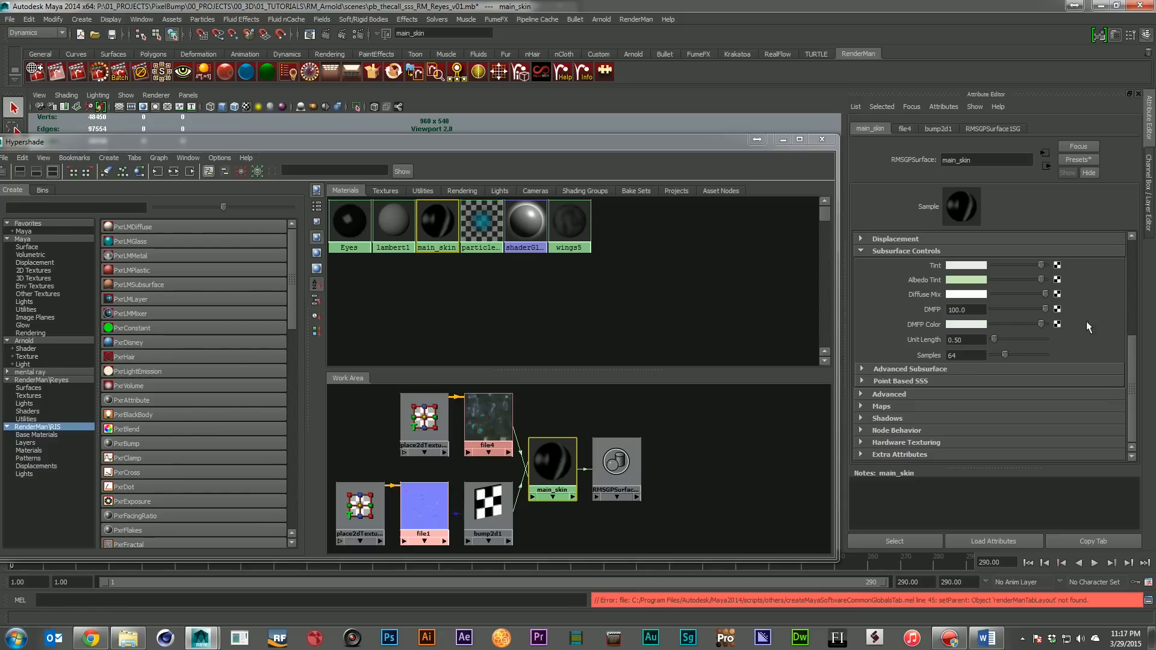
drag(394, 143, 1155, 344)
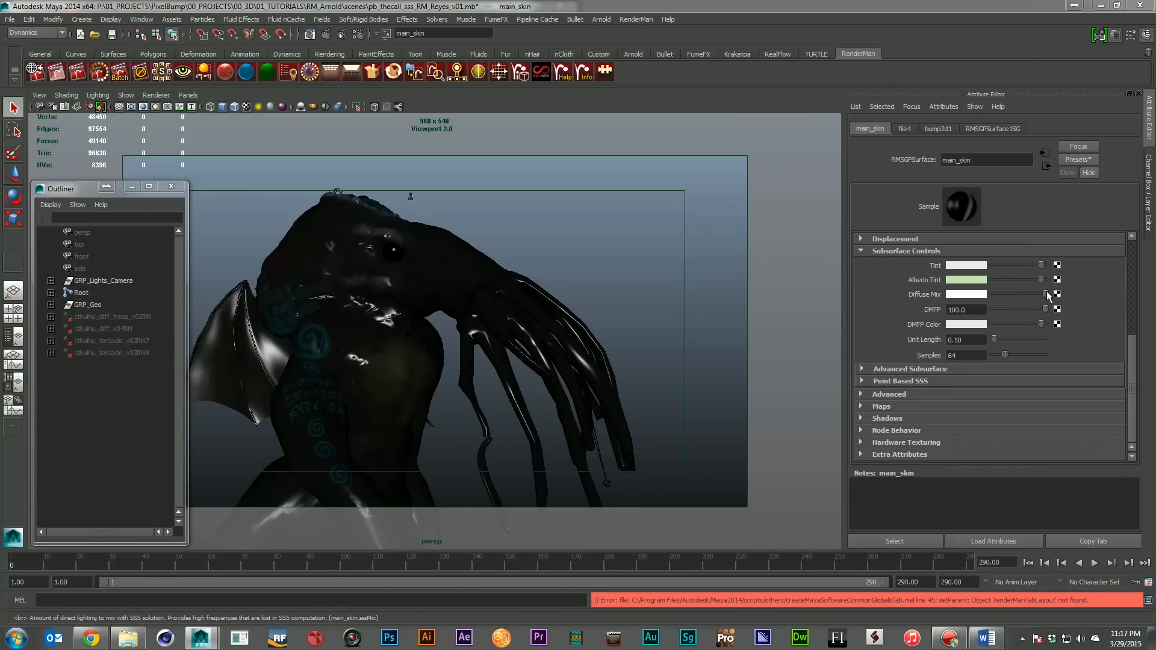
Try darker Diffuse Mix values in main_skin's Subsurface Controls and return the mix to full white
drag(1022, 298, 927, 304)
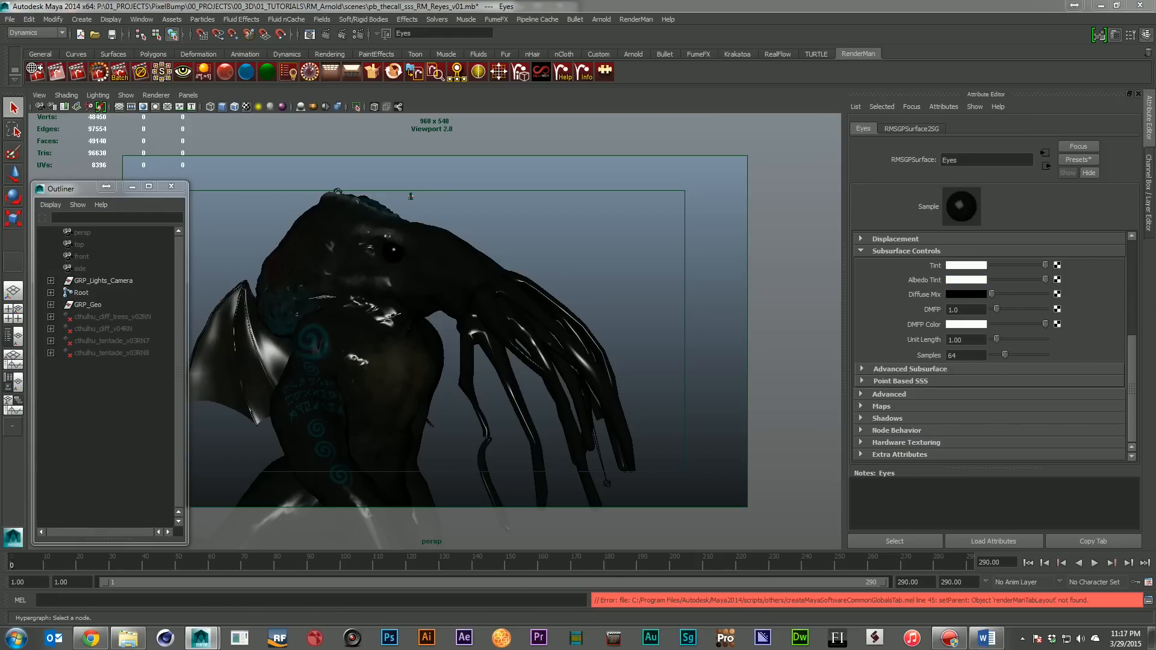
drag(993, 293, 1019, 294)
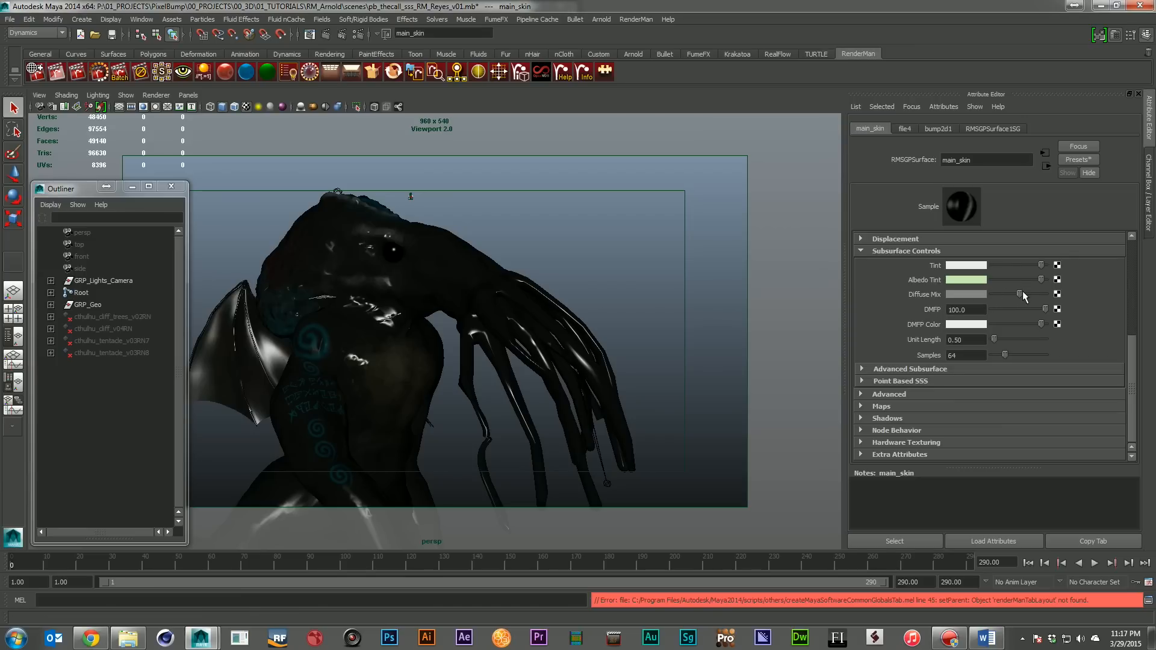
drag(1022, 292, 1090, 298)
Review main_skin's Advanced Subsurface settings, such as Max SSS Depth and Max Dist, and collapse the section
click(939, 370)
scroll(968, 368, down, 1)
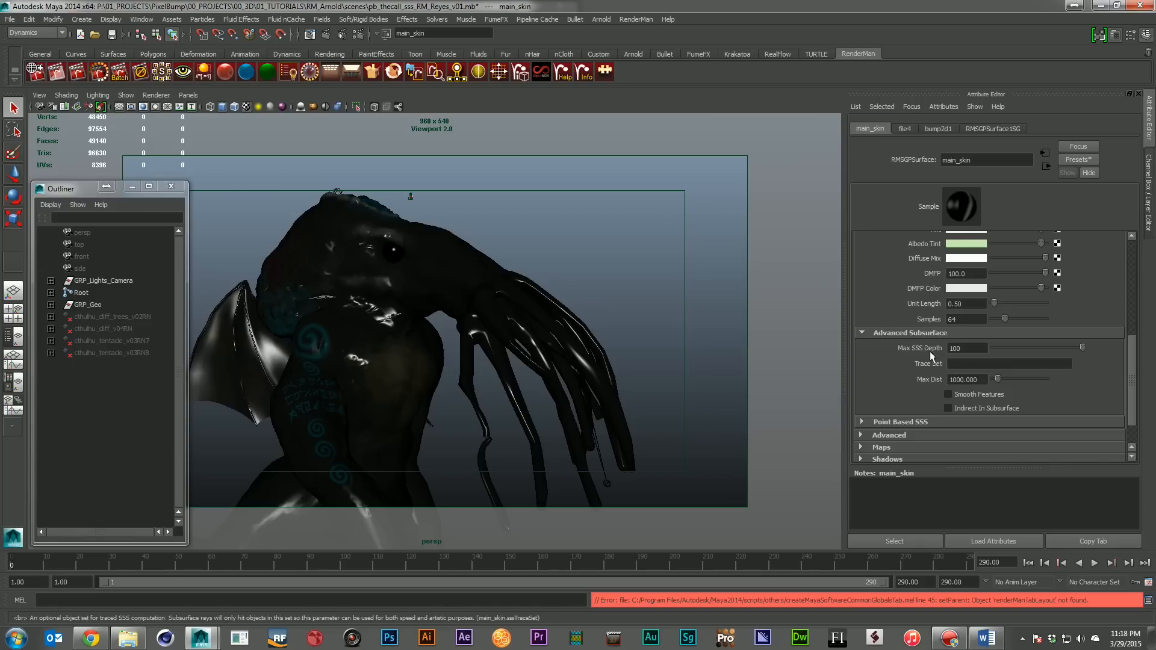
click(942, 334)
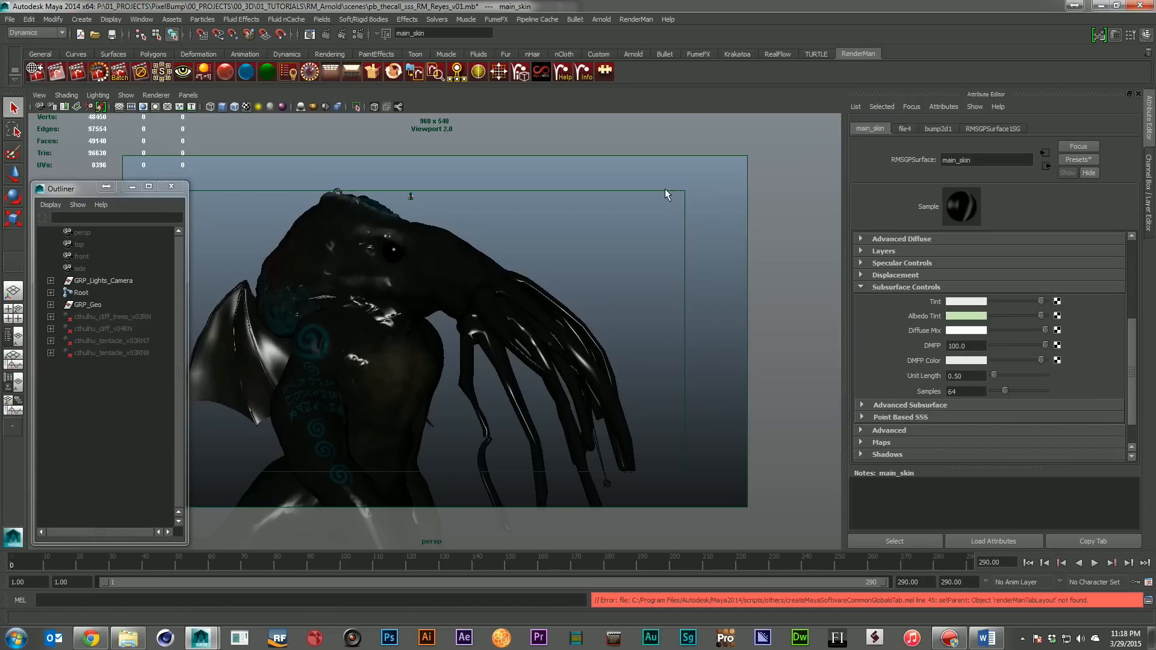
Re-render the Reyes creature scene, inspect the image, and close the render window without saving the session
click(123, 80)
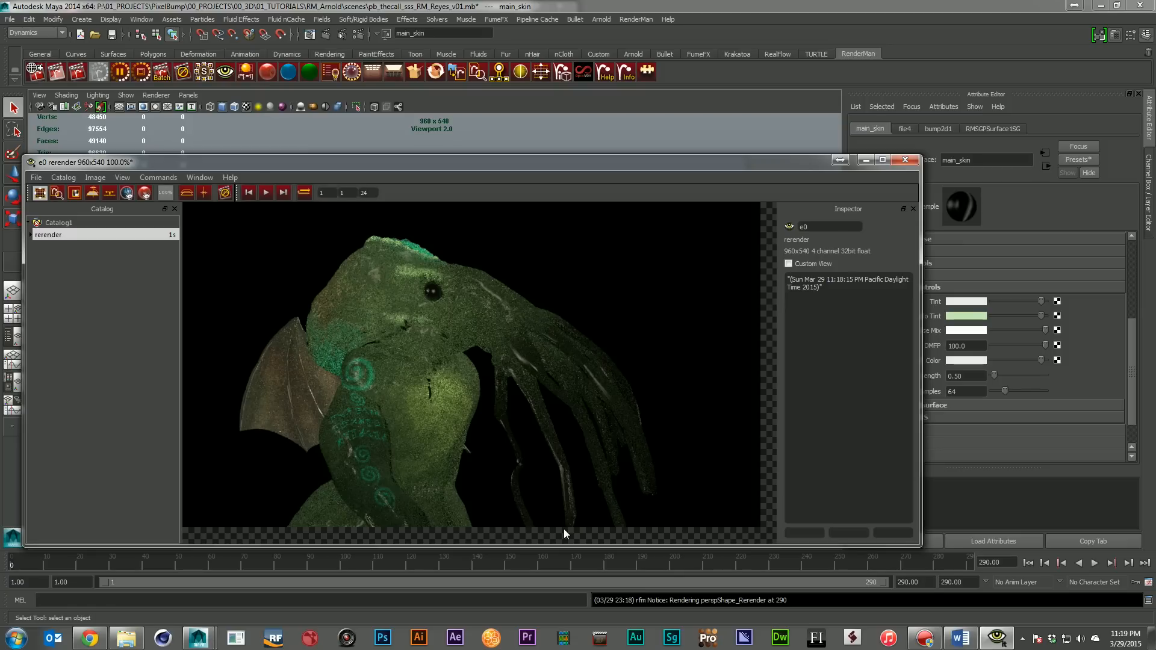
click(905, 161)
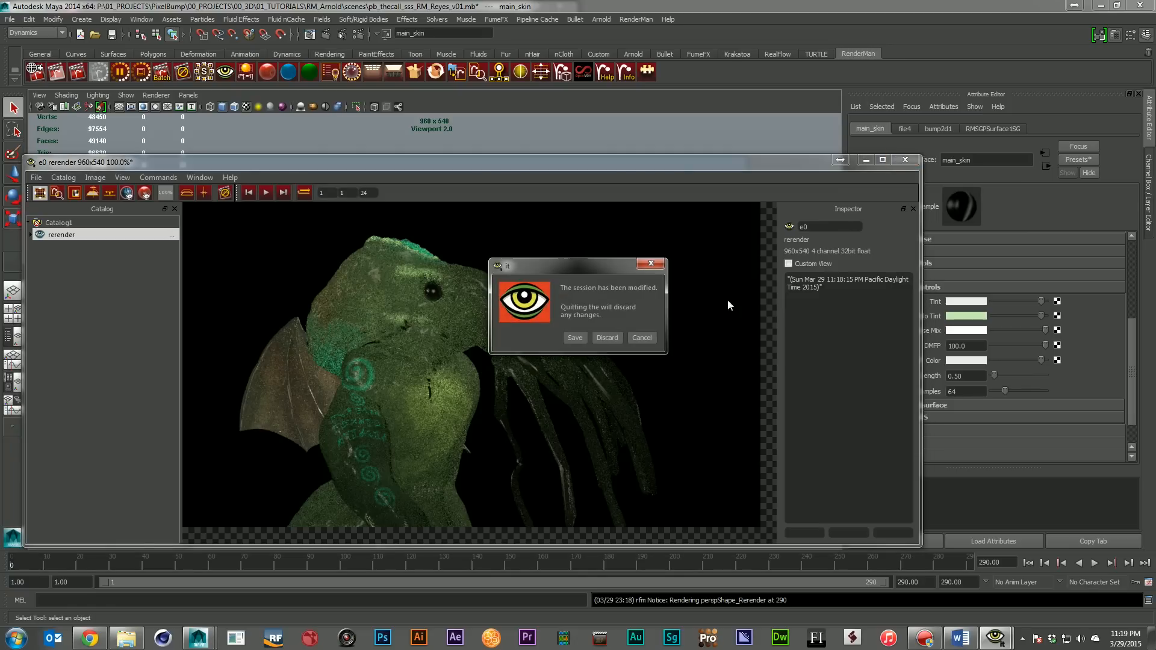
click(618, 336)
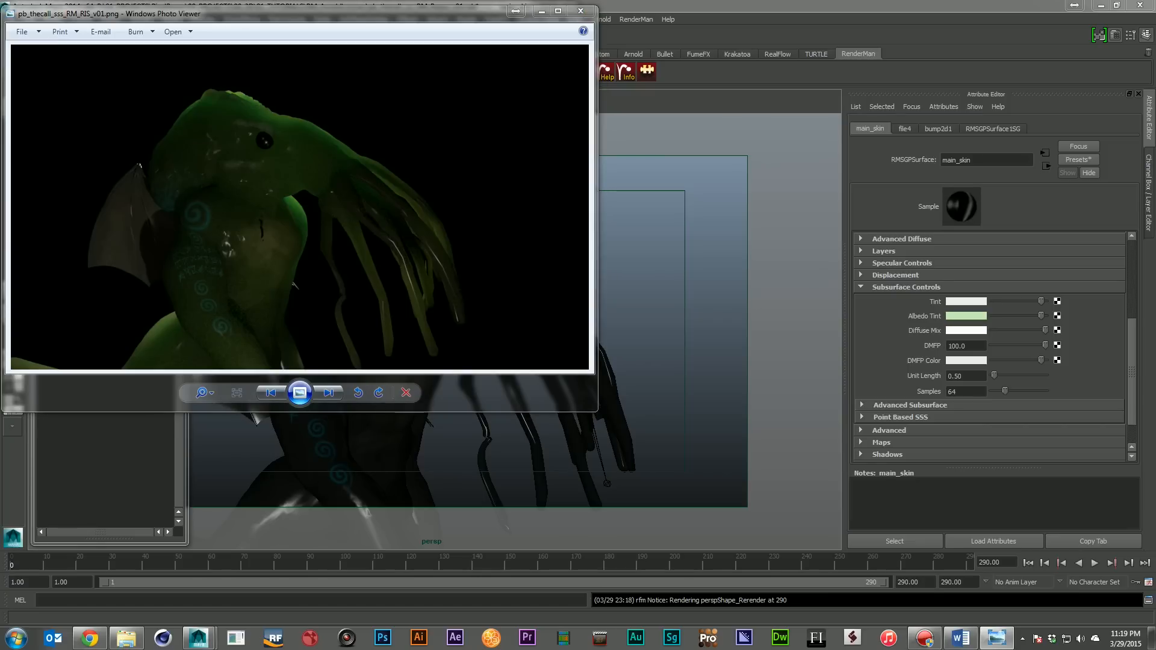
Arrange the finished RIS, Reyes and Arnold creature renders side by side in the image viewer, compare them, and close them
drag(380, 11, 365, 350)
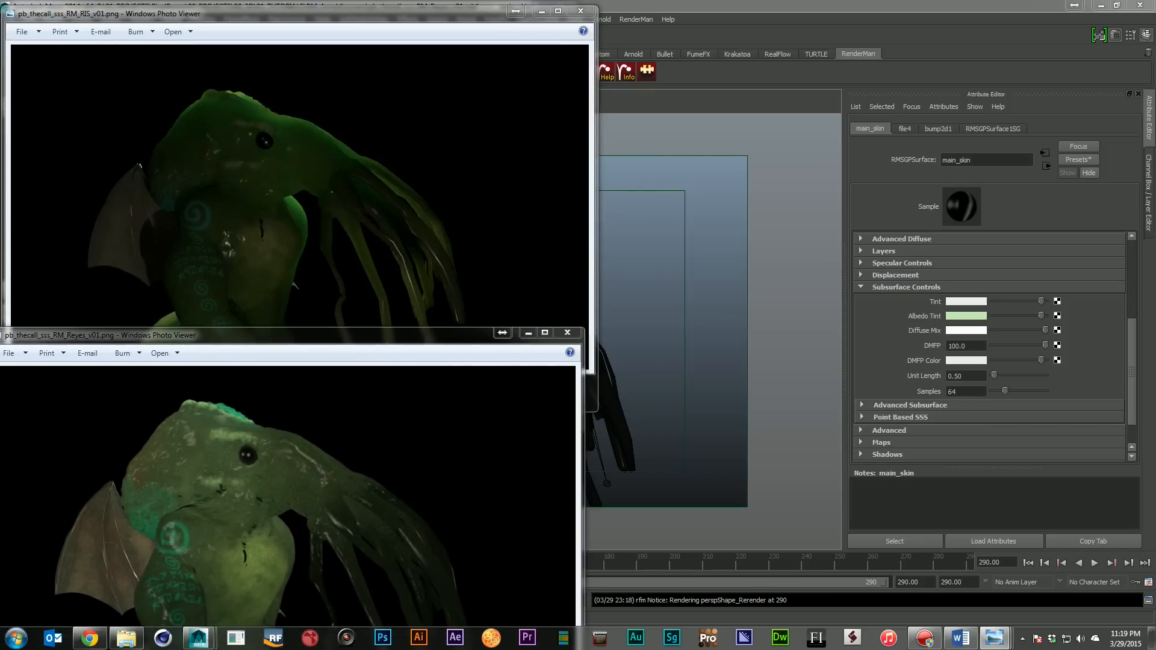
drag(376, 22, 914, 169)
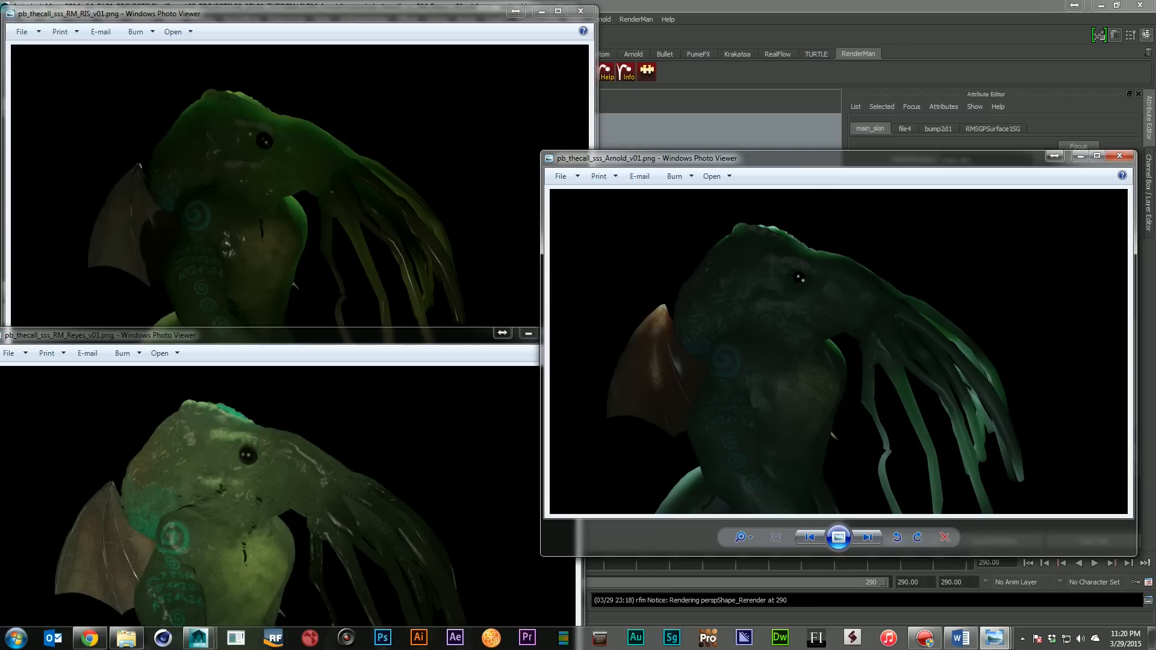
click(1119, 155)
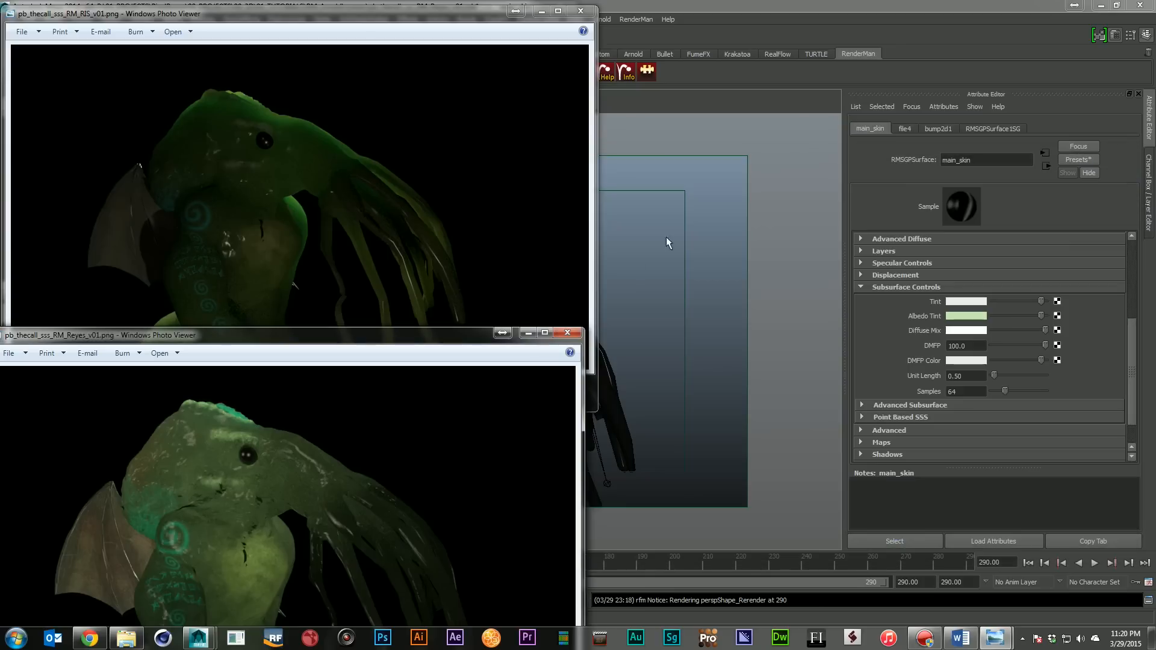
click(567, 333)
click(580, 13)
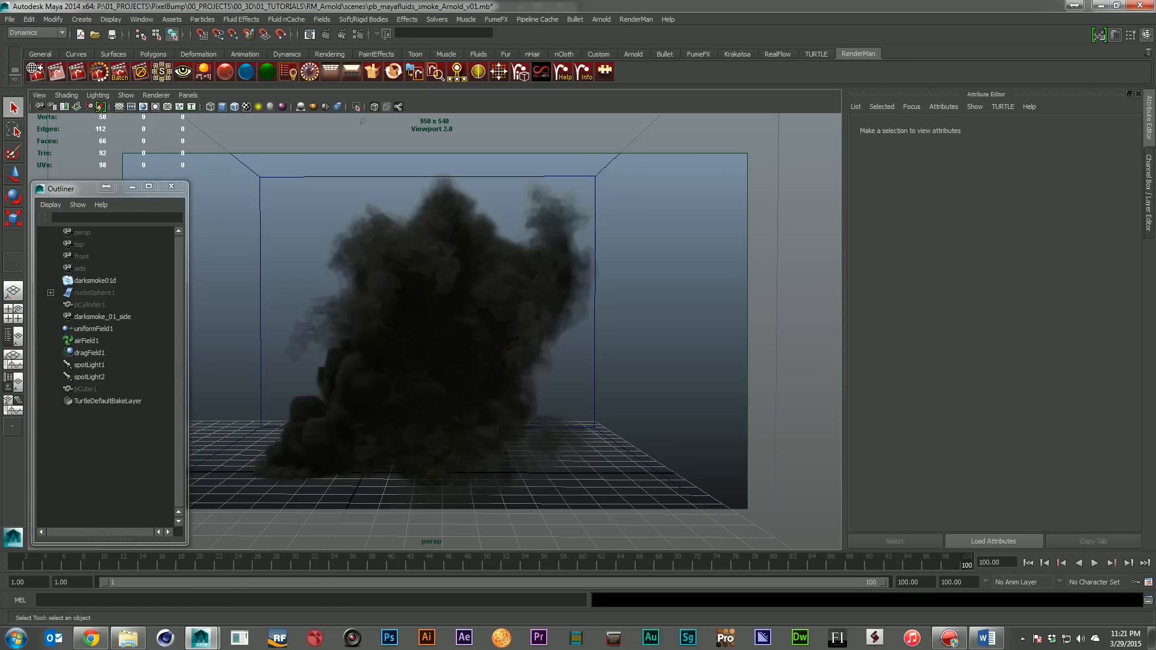
Select the darksmoke01d fluid and review its shape's Arnold attributes, including Step Size, Filter Type and Phase Function Anisotropy
click(88, 279)
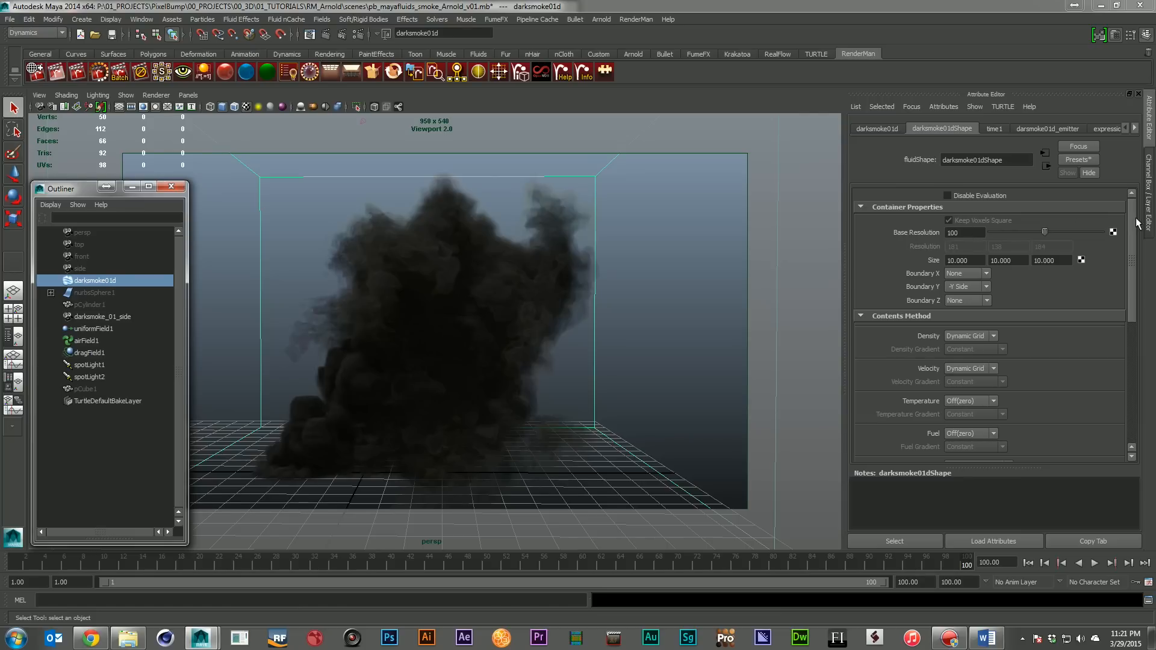
drag(1132, 222, 1121, 420)
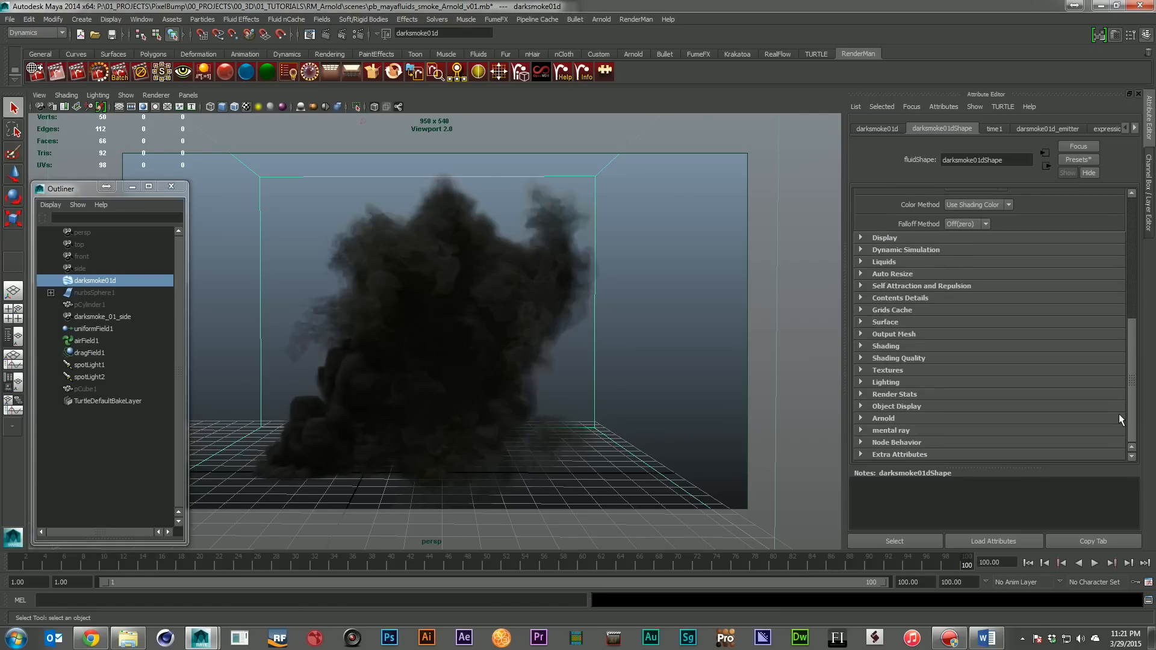
click(904, 416)
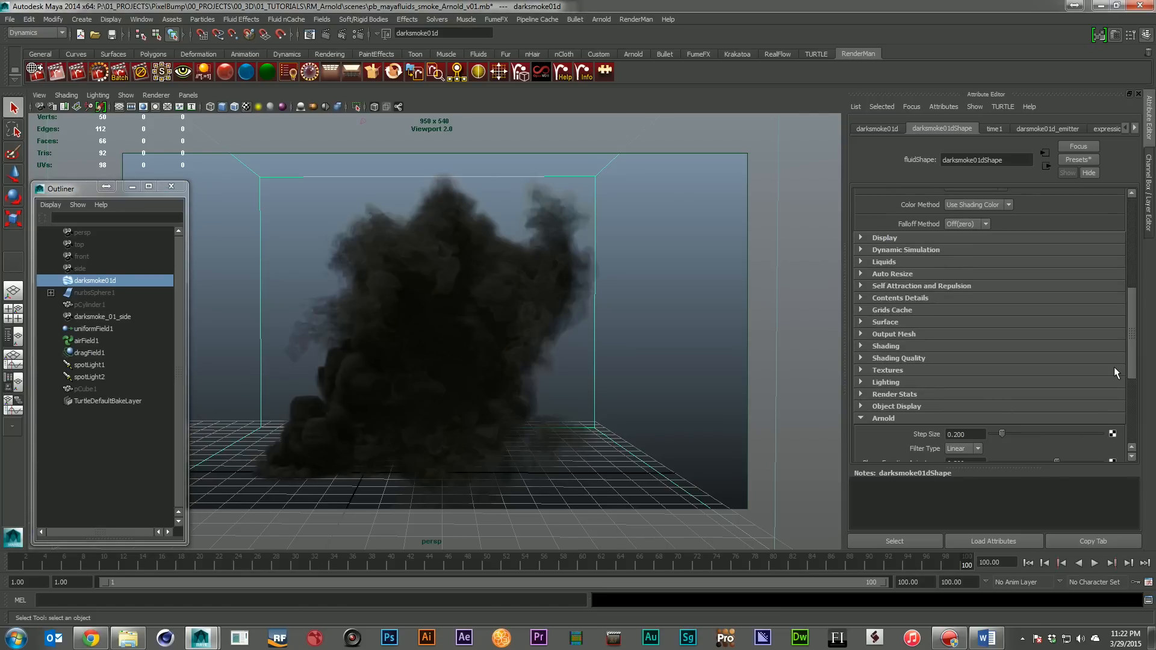
scroll(1114, 367, down, 3)
scroll(893, 254, down, 1)
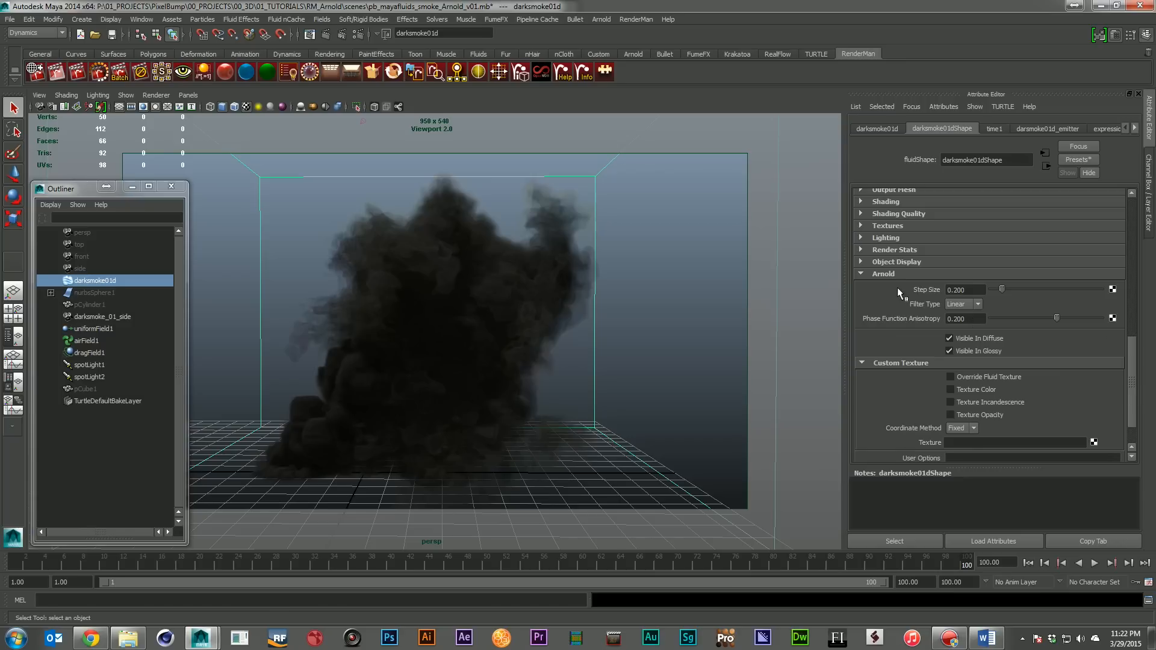
click(884, 274)
drag(1136, 367, 1135, 226)
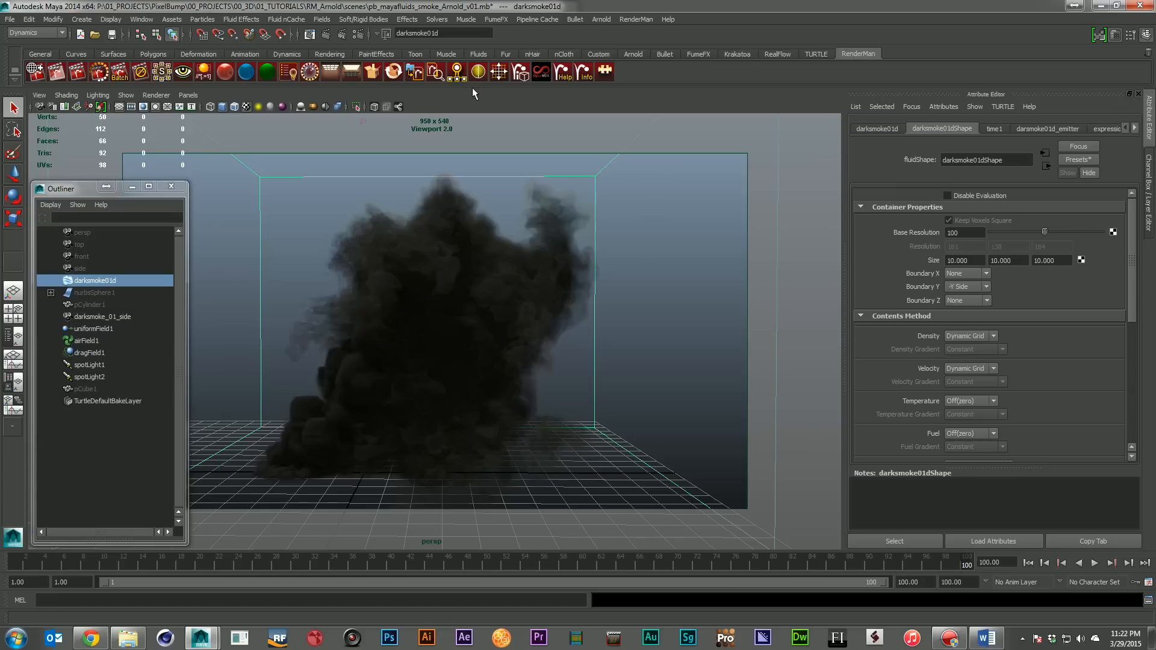
Render the dark smoke scene with the Arnold Renderer, inspect the result, and close the Render View
click(341, 34)
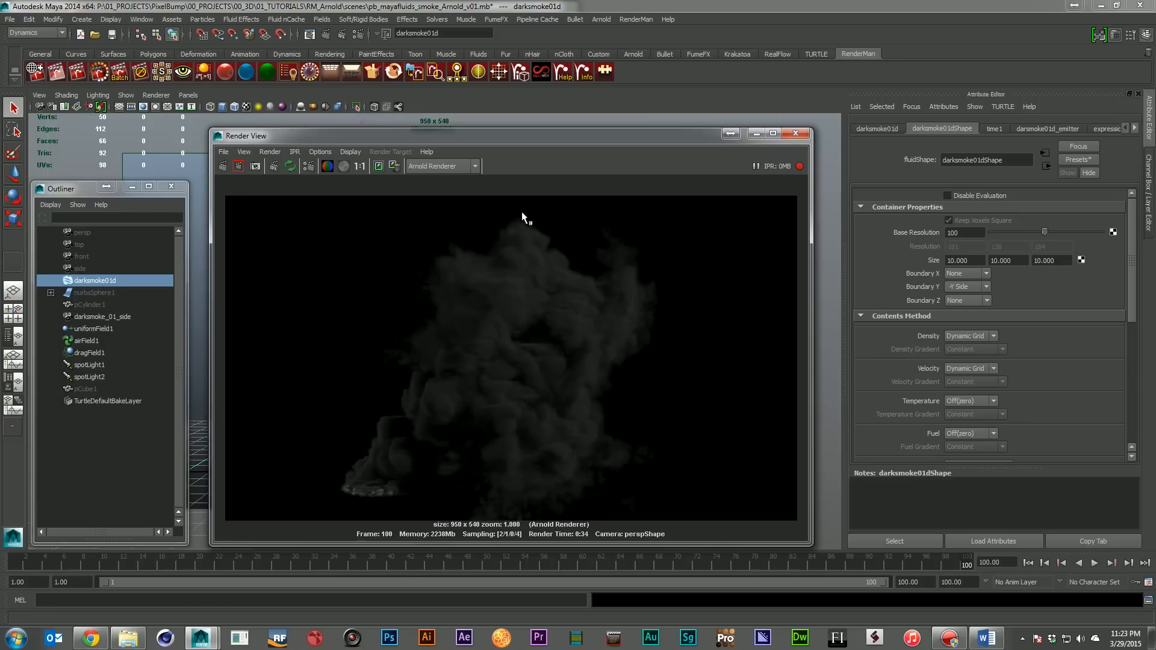
click(795, 133)
Open the scene pb_mayafluids_smoke_RM_Reyes_v01.mb and clear the selection
click(10, 19)
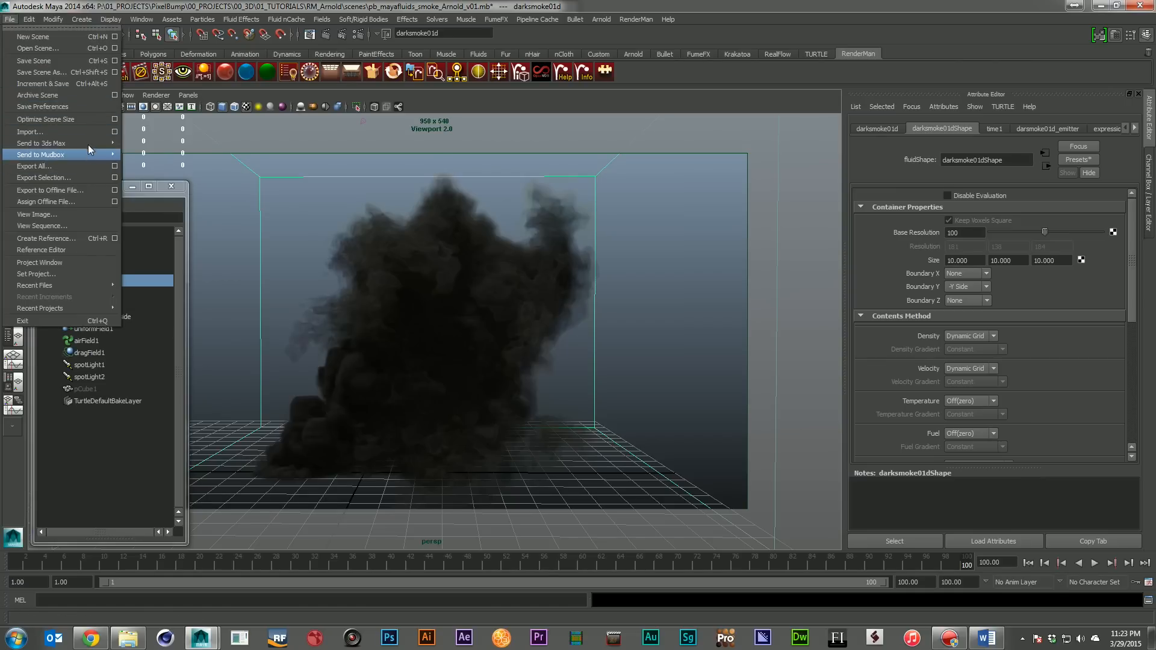
click(97, 50)
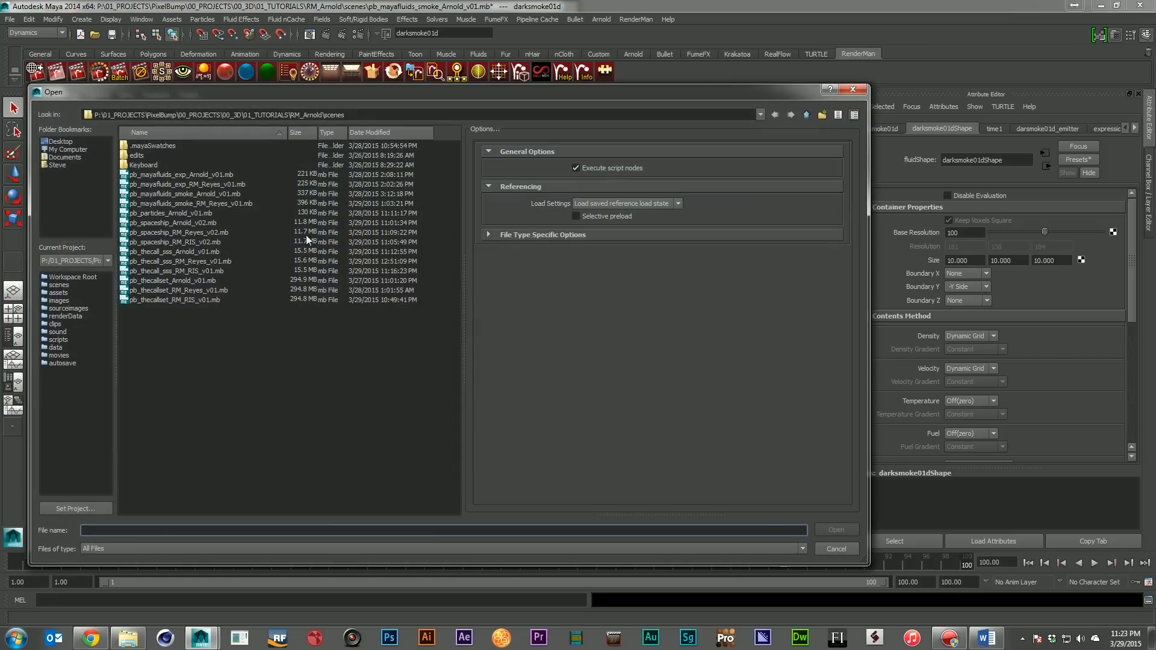
double_click(230, 203)
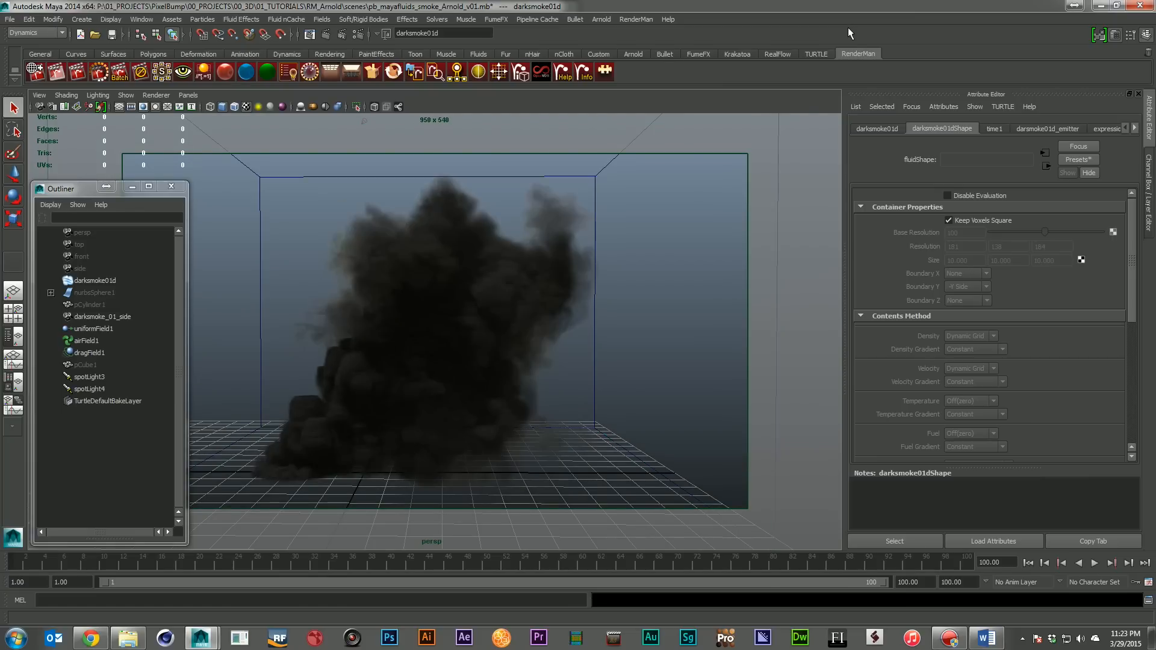
click(637, 279)
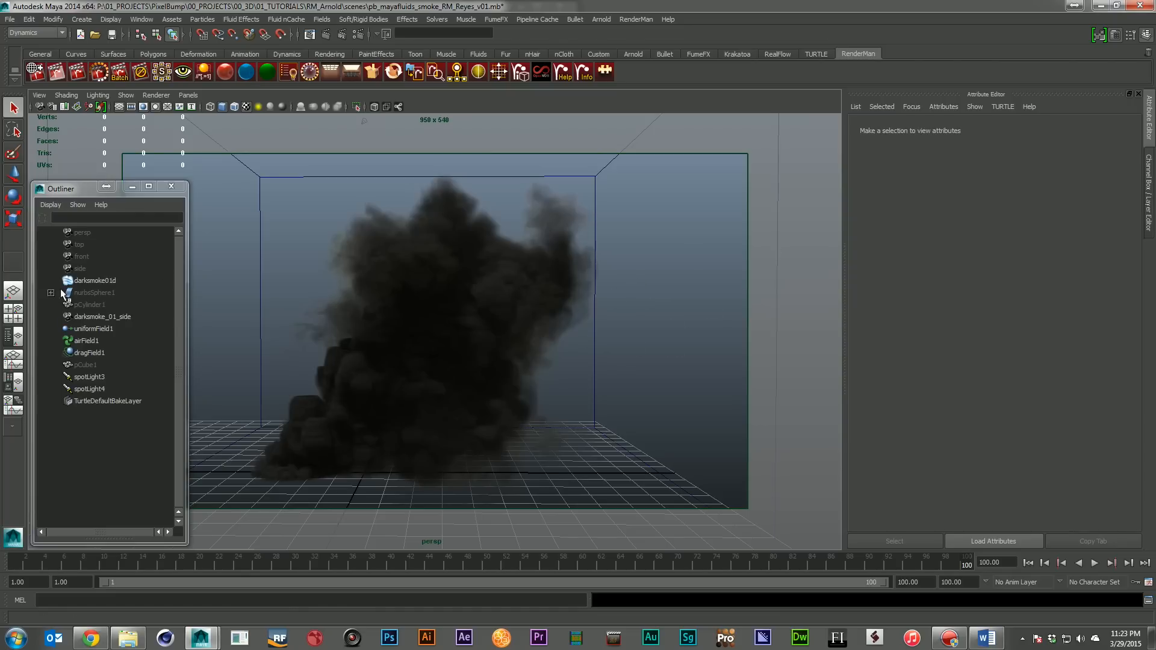
Select the darksmoke01d fluid and review its RenderMan volume attribute options and Extra RenderMan Attributes, including Shading Rate and Volume Depth ShadingRate
click(97, 280)
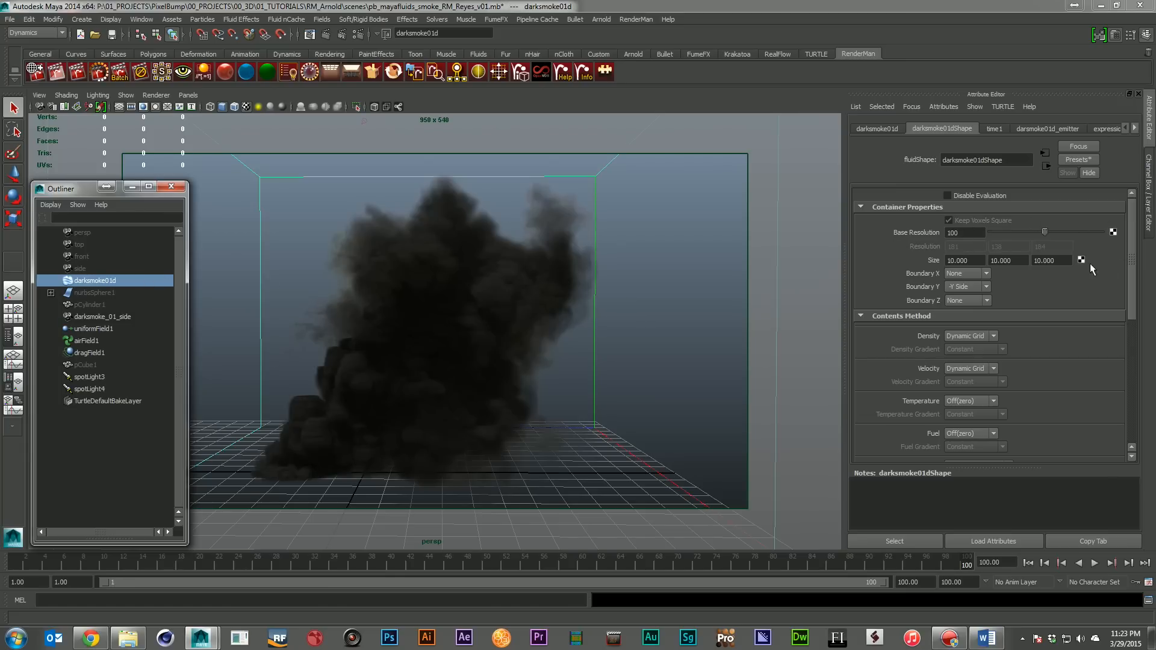
drag(1130, 243, 1123, 410)
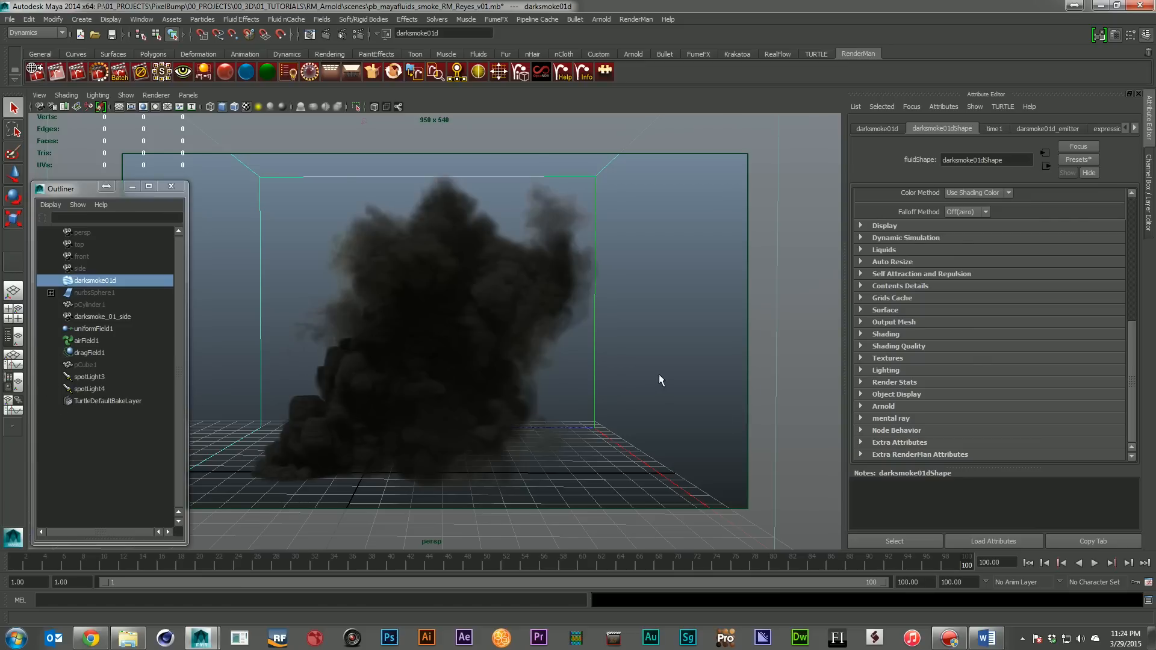
click(862, 406)
click(862, 406)
click(943, 107)
mouse_move(991, 154)
click(1035, 155)
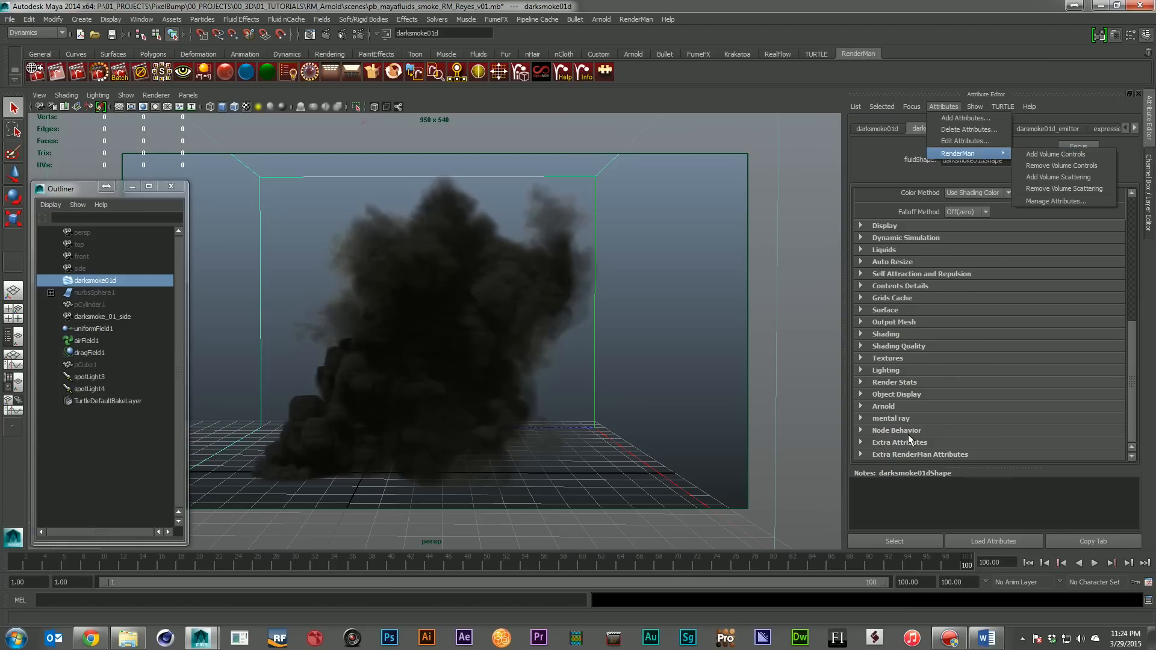
click(894, 453)
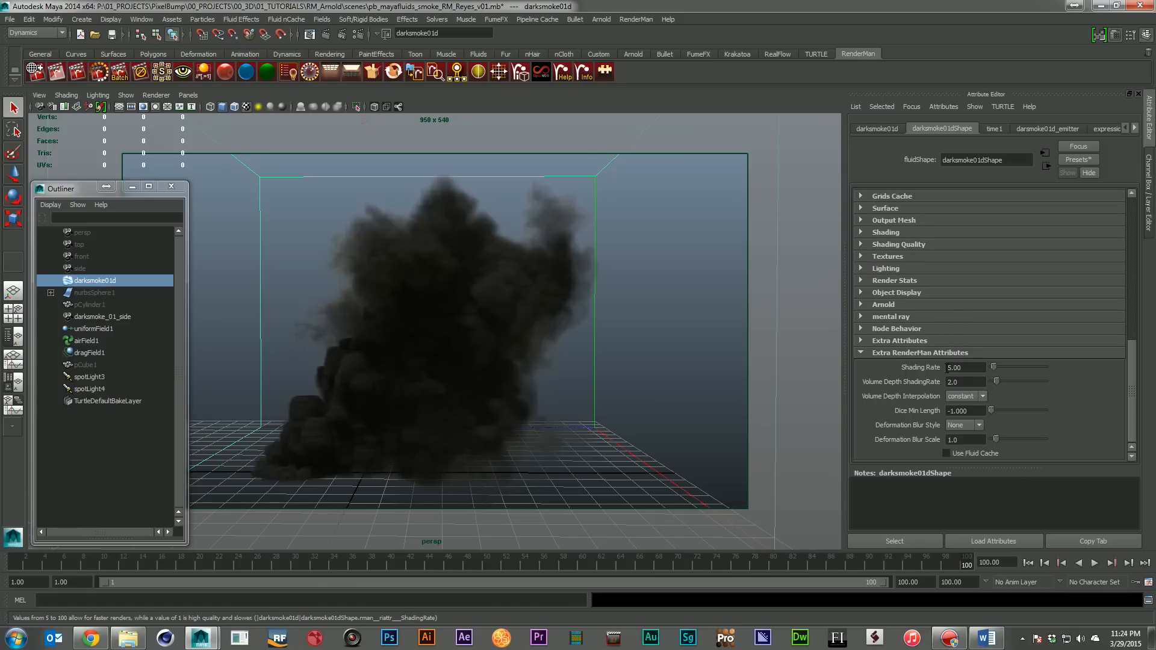
Select spotLight3 and review its RenderMan shadow attribute options and Extra RenderMan Attributes, including Shadow Type, Bias and Samples
click(85, 377)
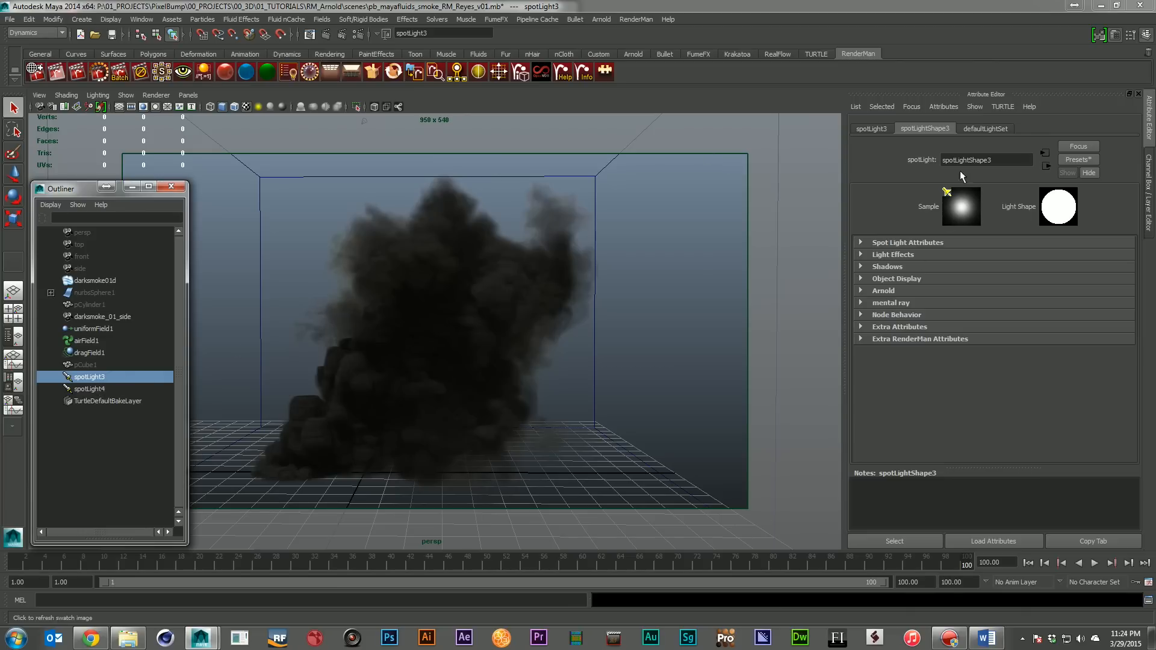
click(948, 106)
mouse_move(988, 154)
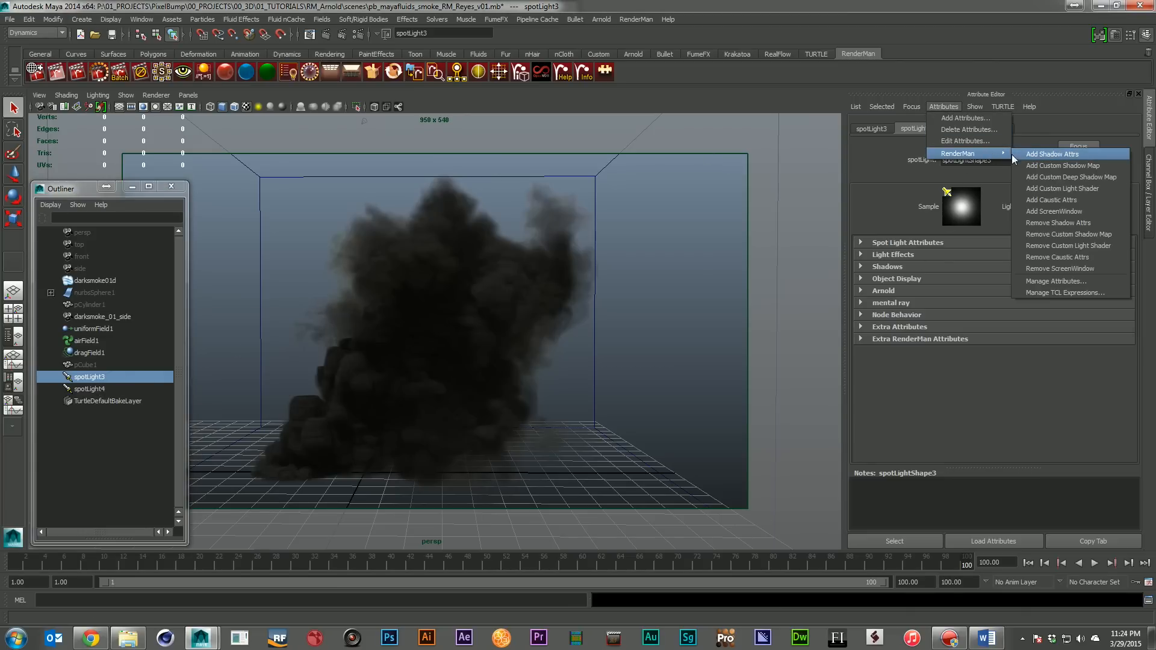
click(942, 341)
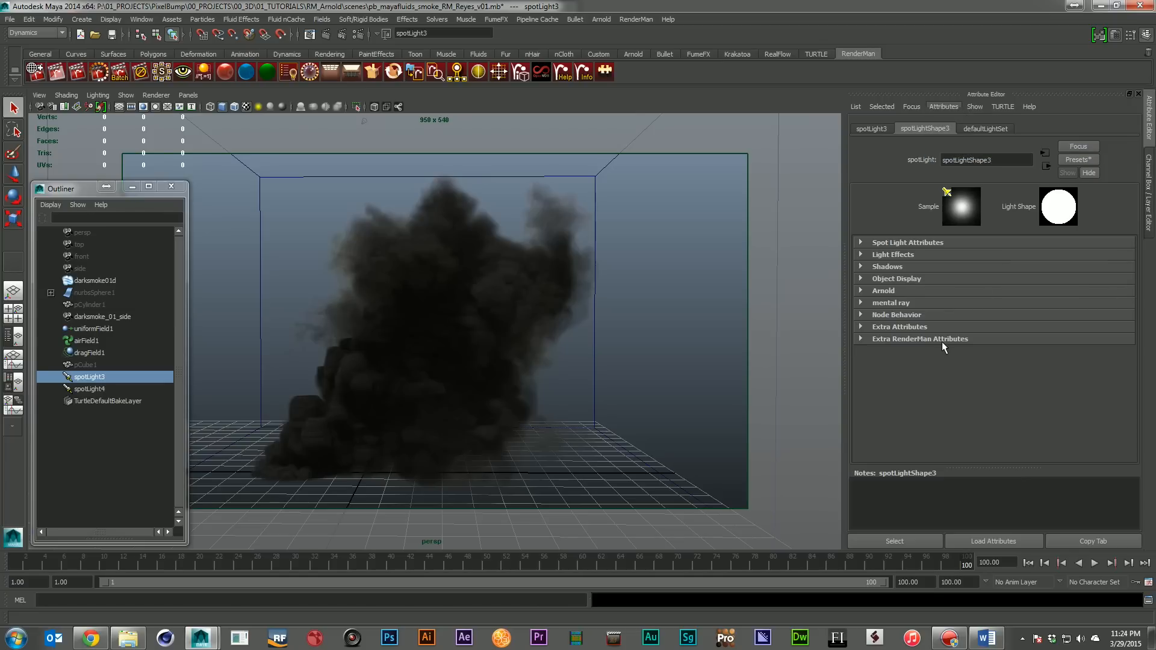
click(942, 342)
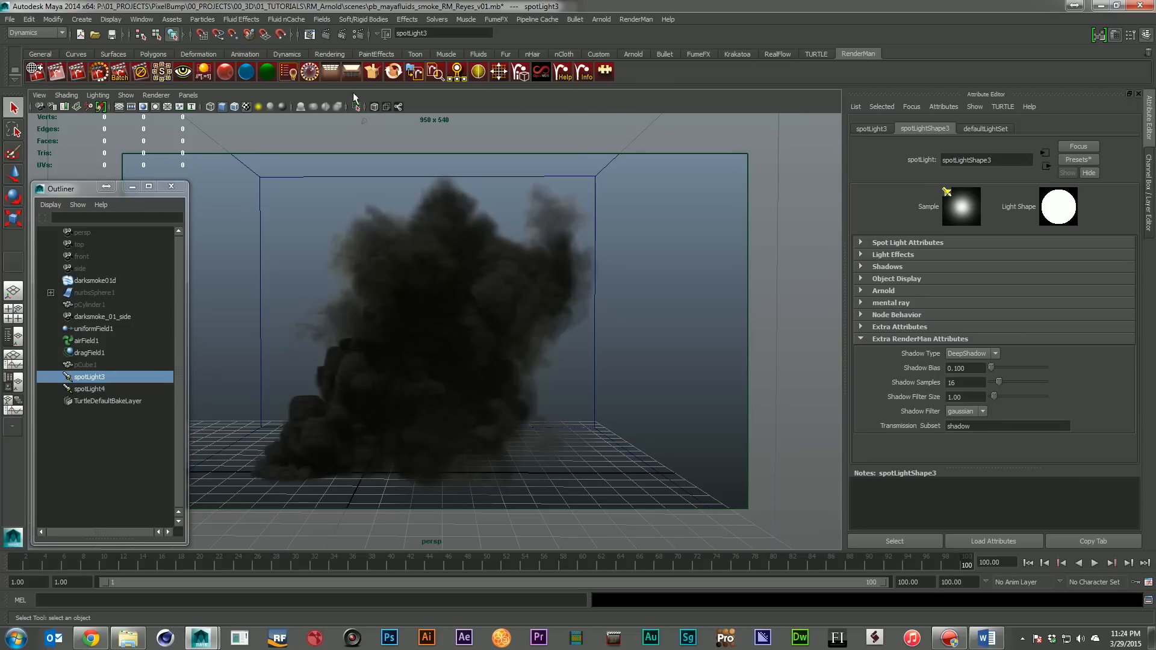
Re-render the Reyes smoke scene with RenderMan, inspect the image, and close the render window, discarding the session
click(98, 71)
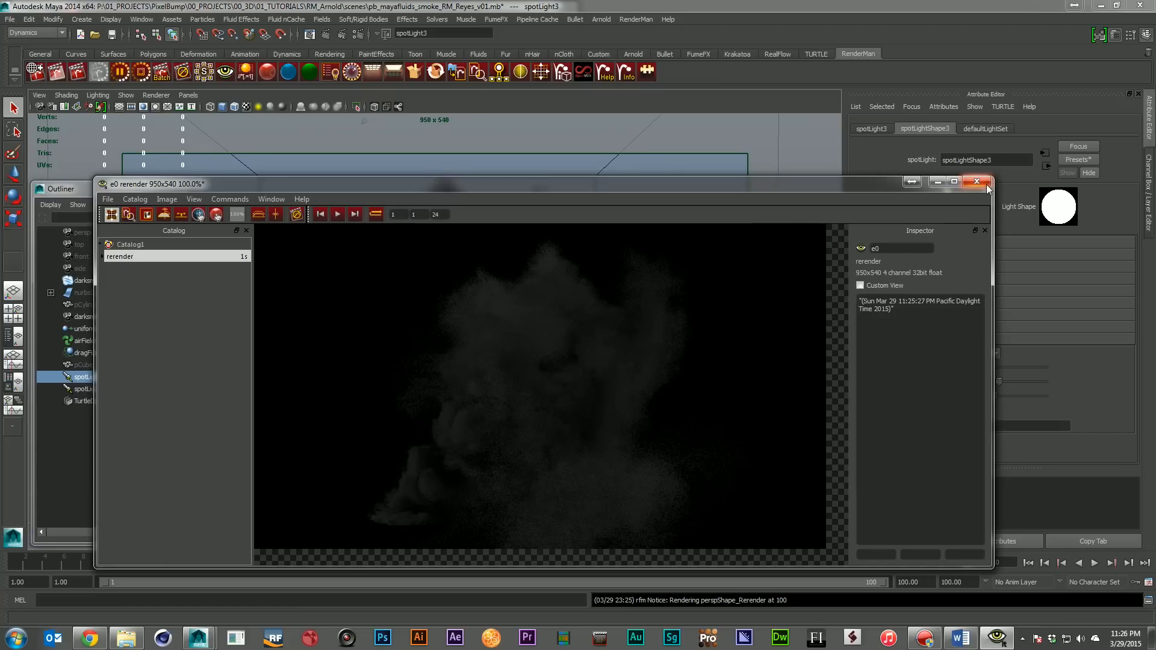
click(976, 182)
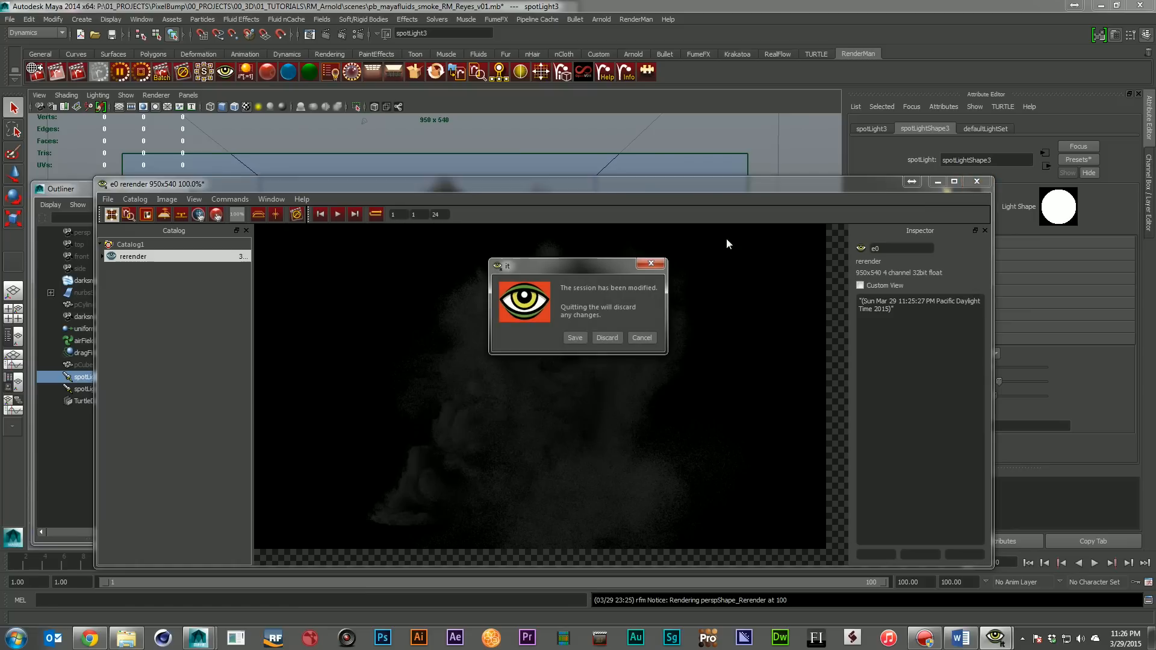
click(606, 337)
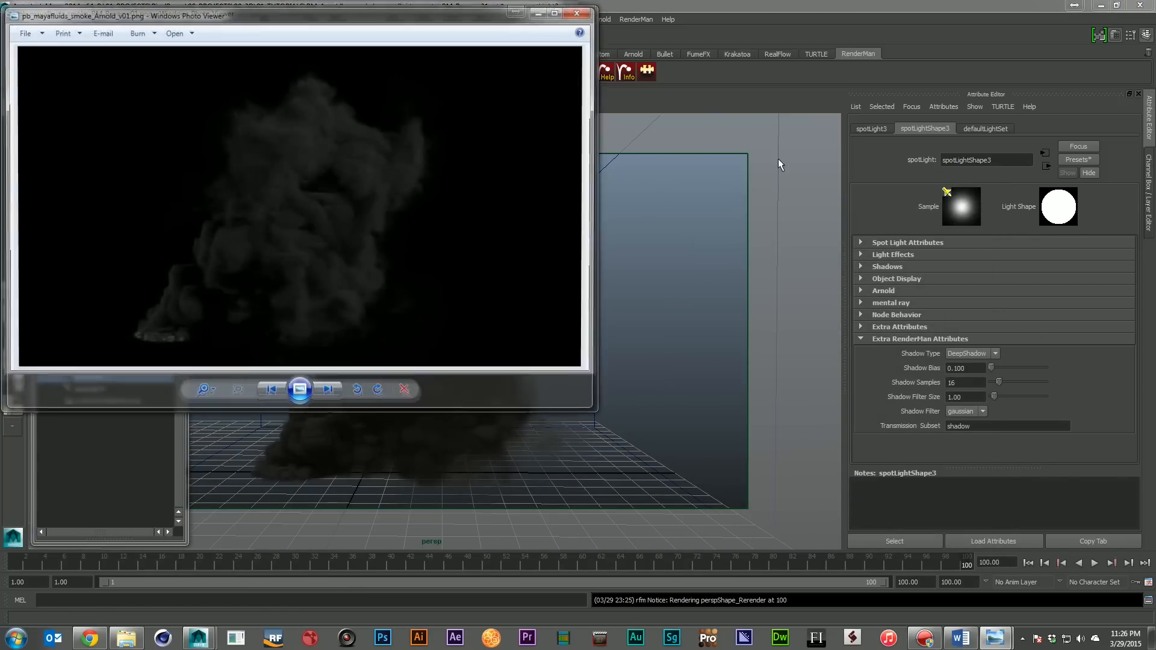
Arrange the finished Reyes and Arnold smoke renders side by side in the image viewer, compare them, and close both
drag(338, 5, 988, 77)
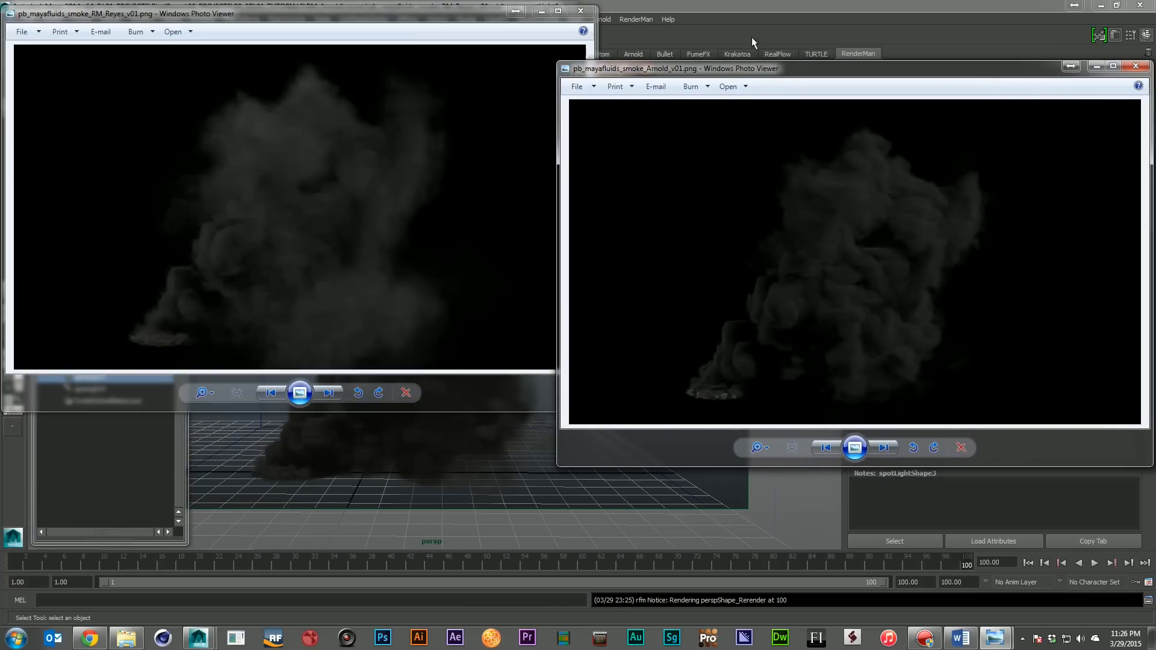
drag(475, 19, 475, 44)
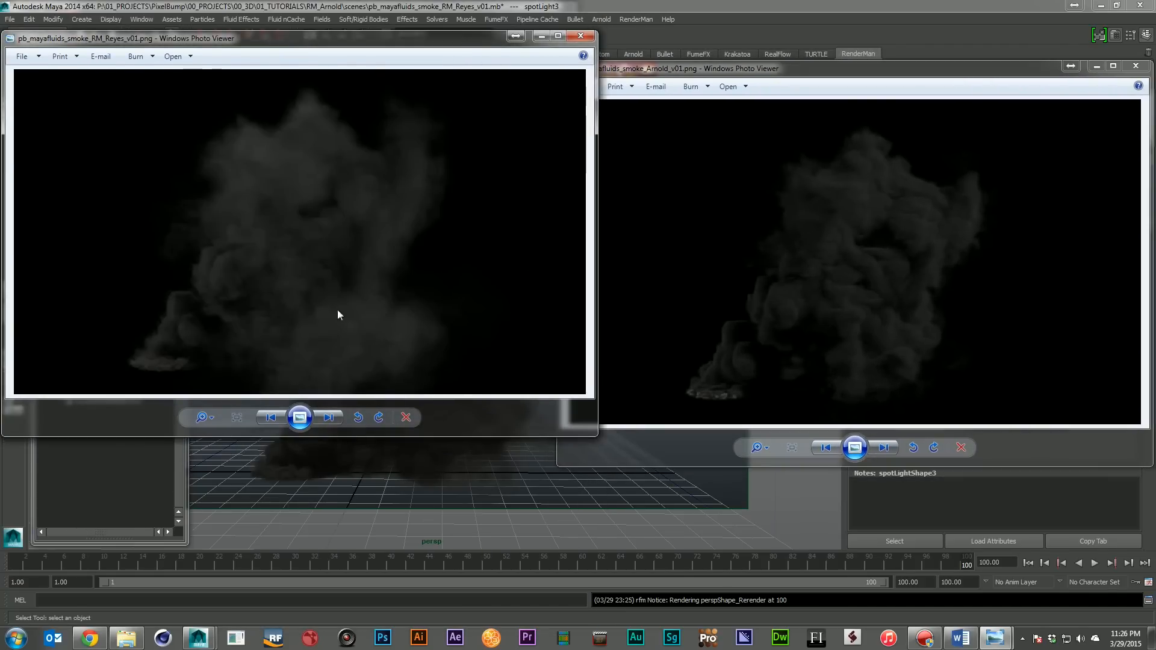
drag(893, 73, 895, 41)
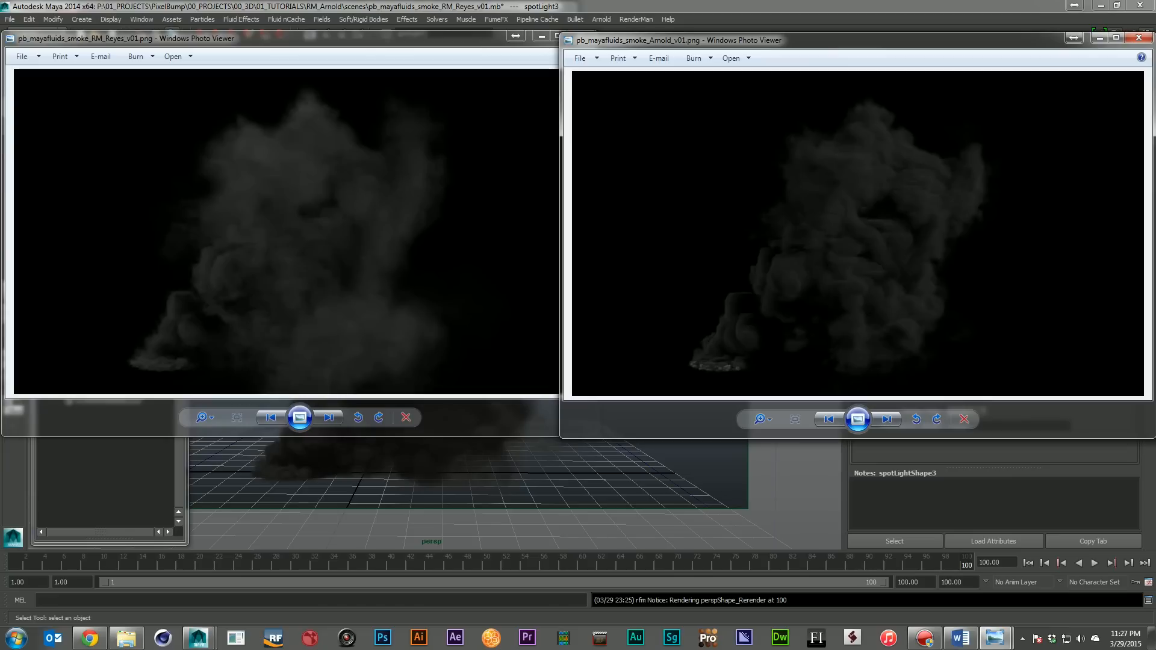
key(alt+Tab)
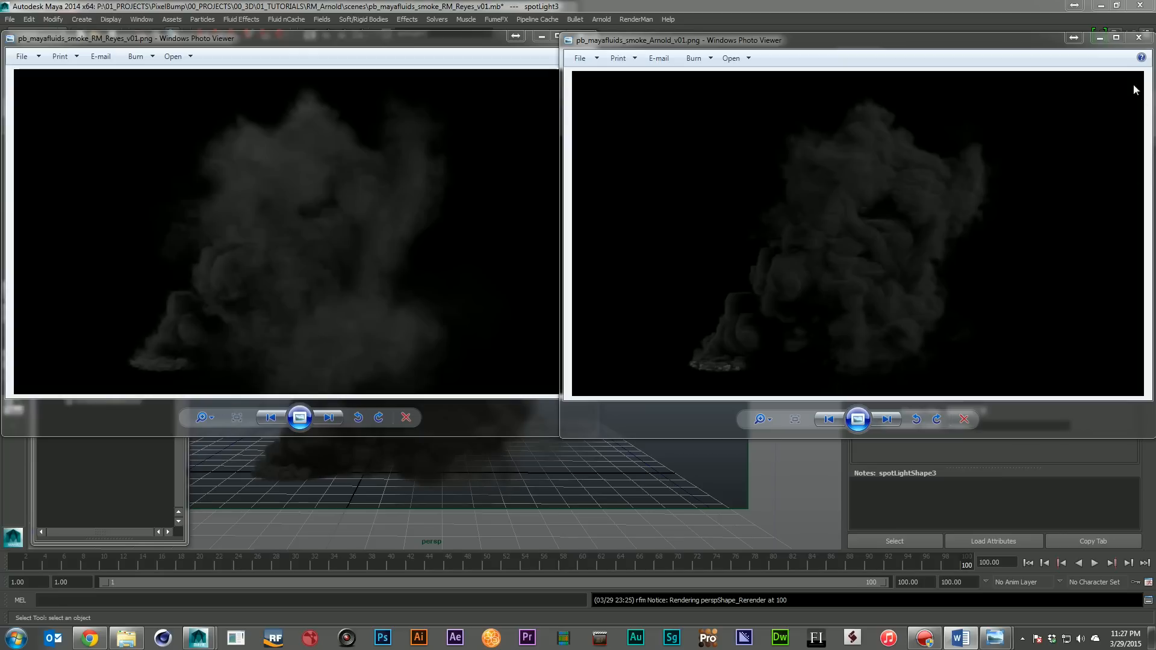
click(1139, 37)
click(581, 37)
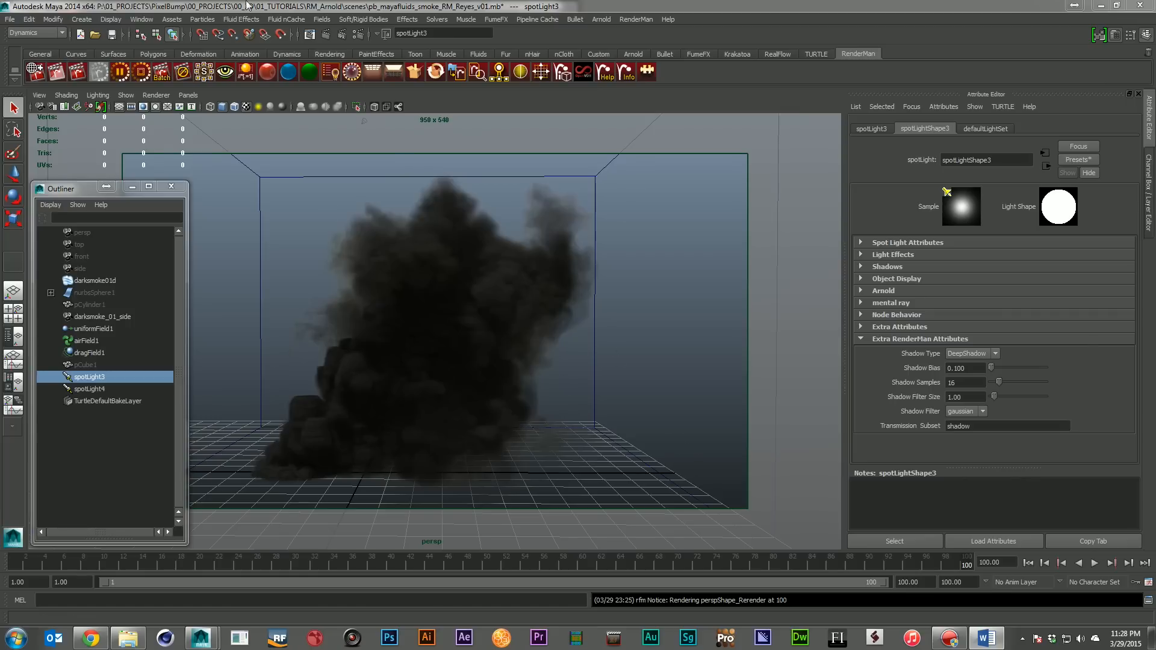
Open the scene pb_mayafluids_exp_Arnold_v01.mb and review fluid1's Arnold attributes and container properties
click(10, 20)
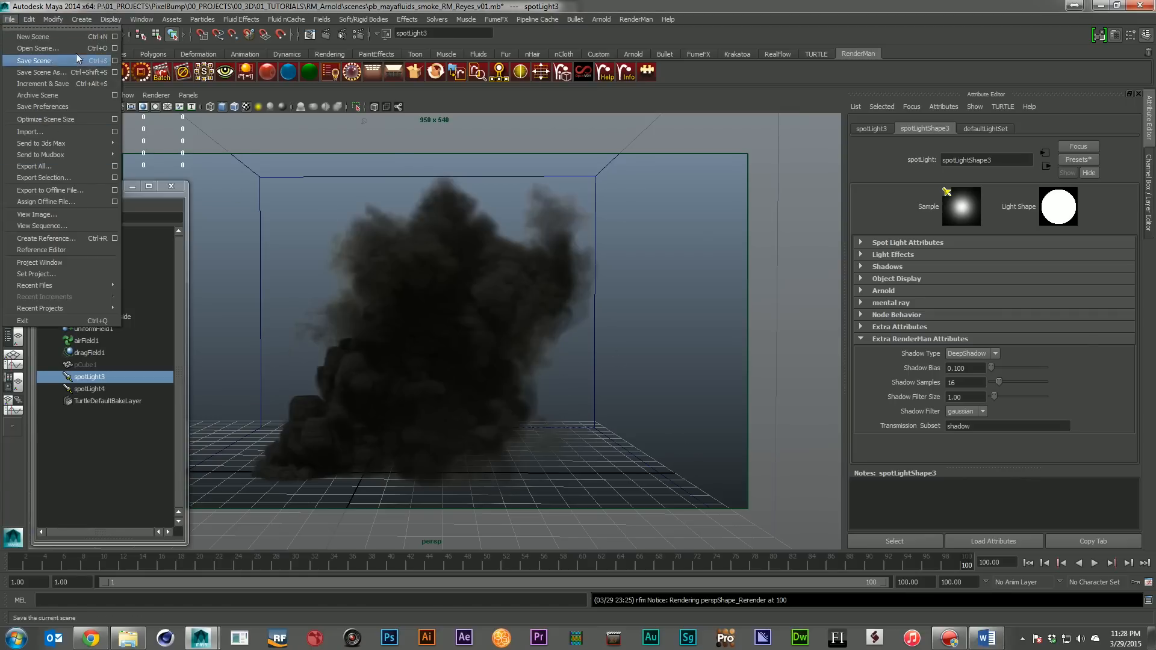
click(36, 48)
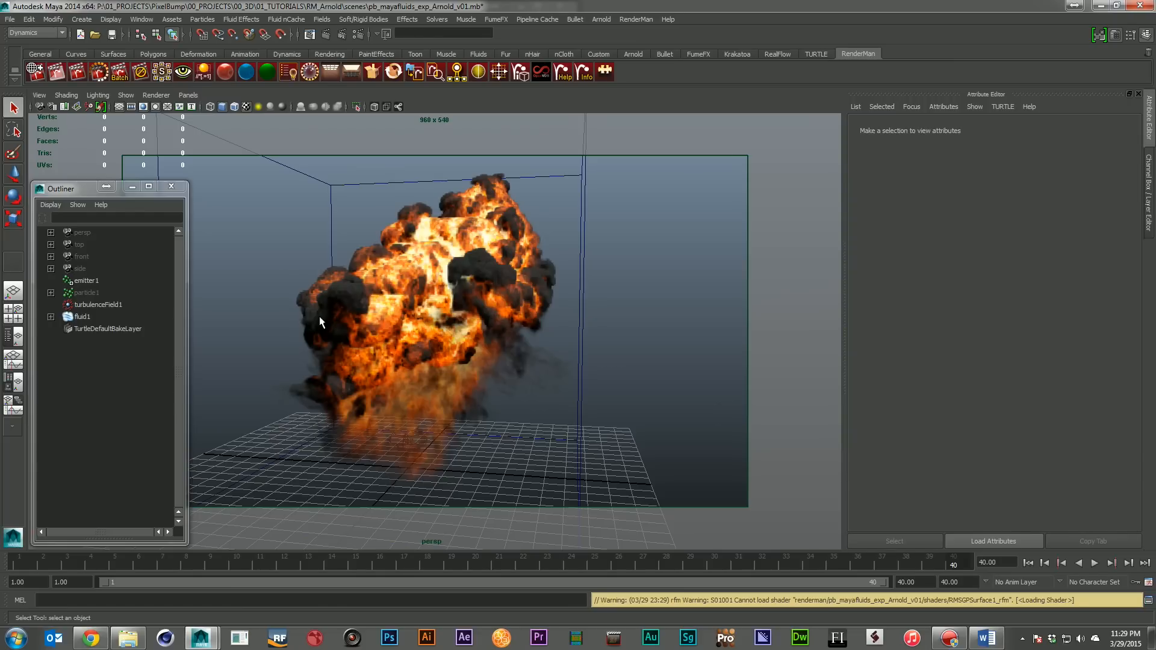
click(79, 319)
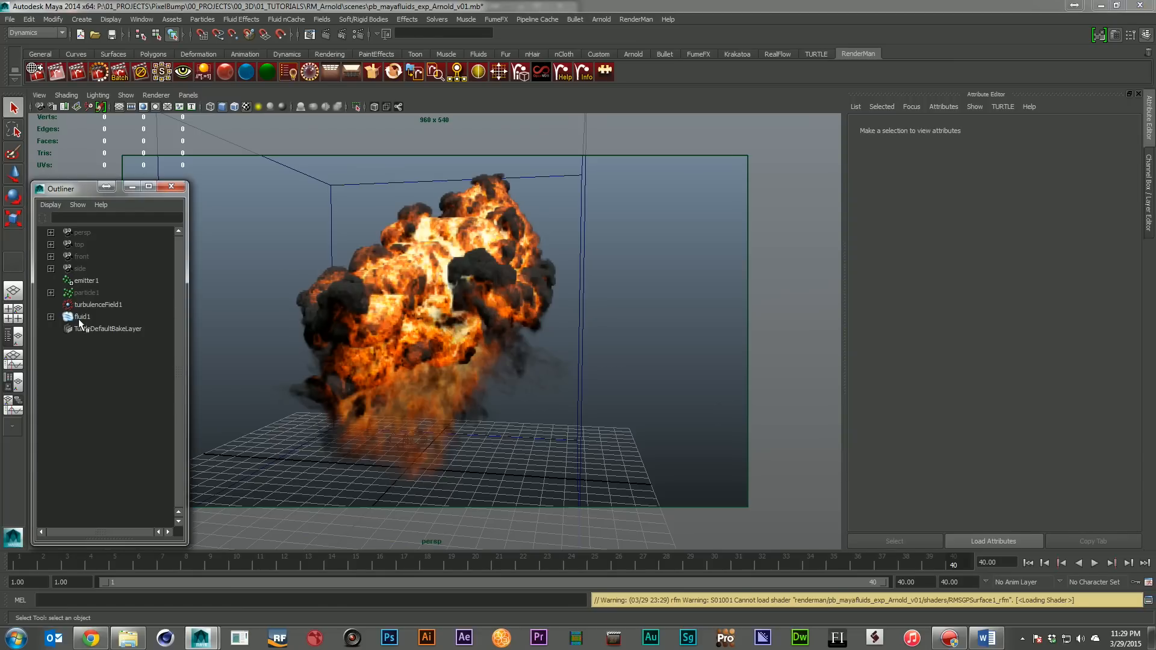
click(78, 319)
scroll(1123, 199, up, 3)
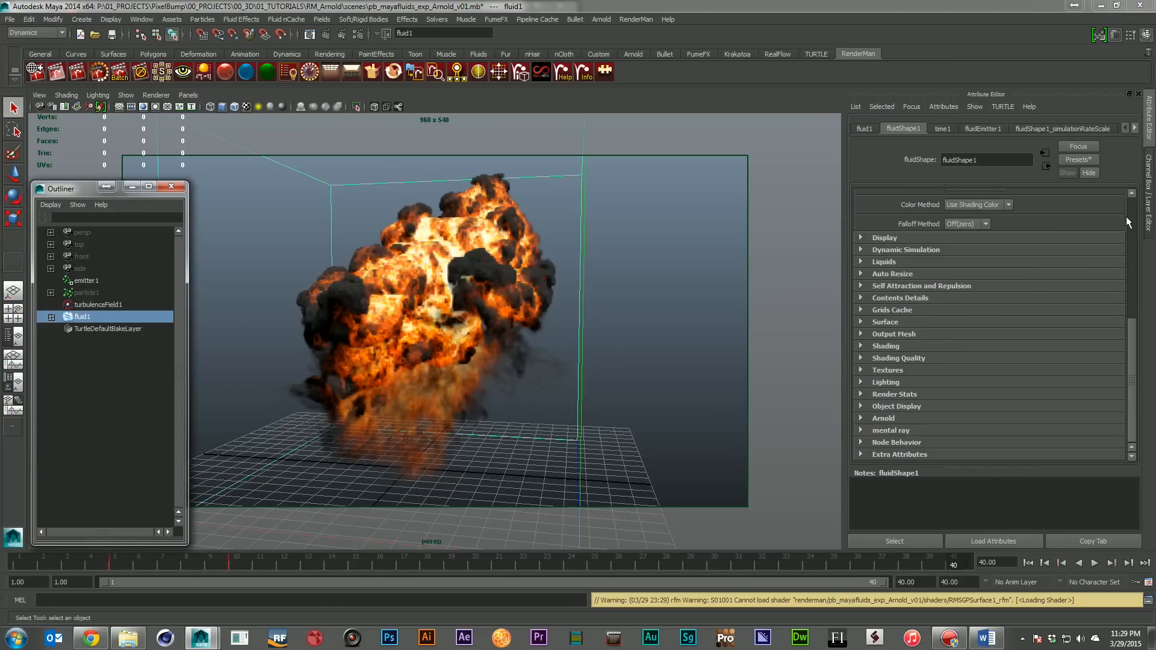
click(1046, 417)
scroll(1087, 374, down, 5)
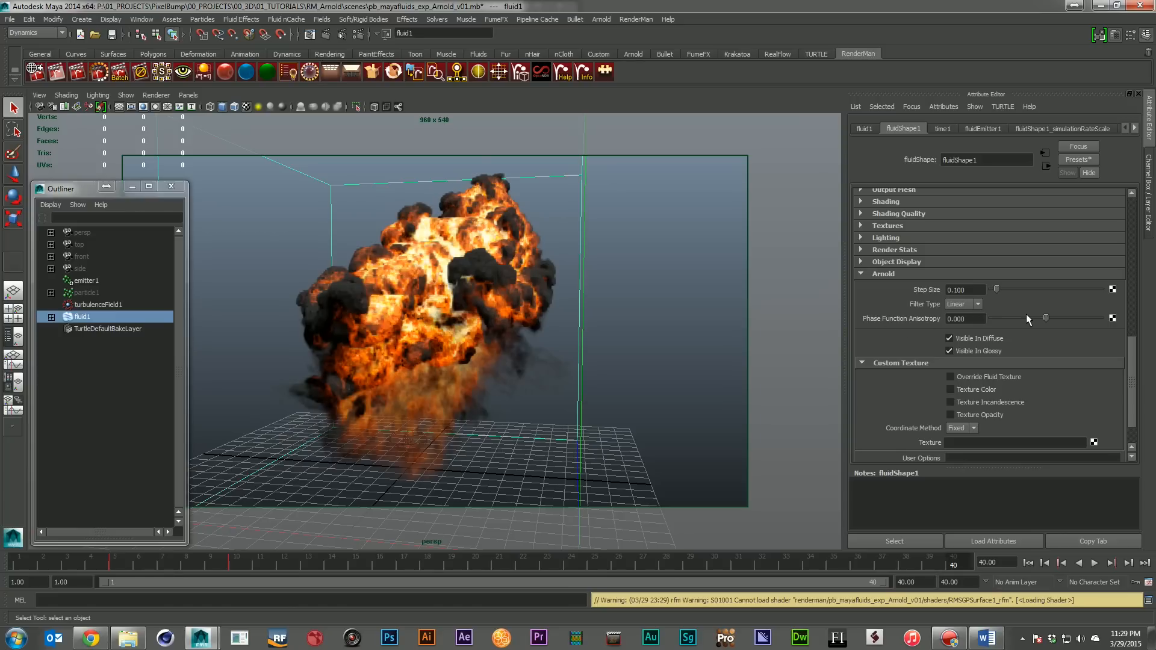
drag(1129, 350, 1095, 215)
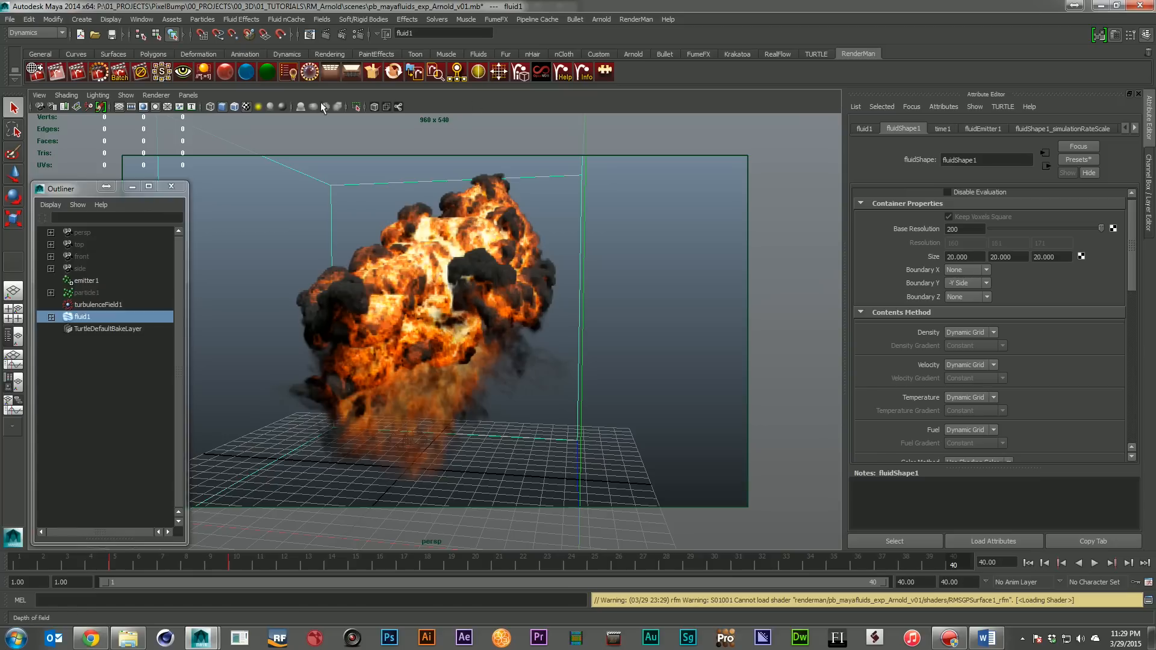
Render the explosion scene with the Arnold Renderer, compare the image with the viewport fluid, and close the Render View
click(343, 34)
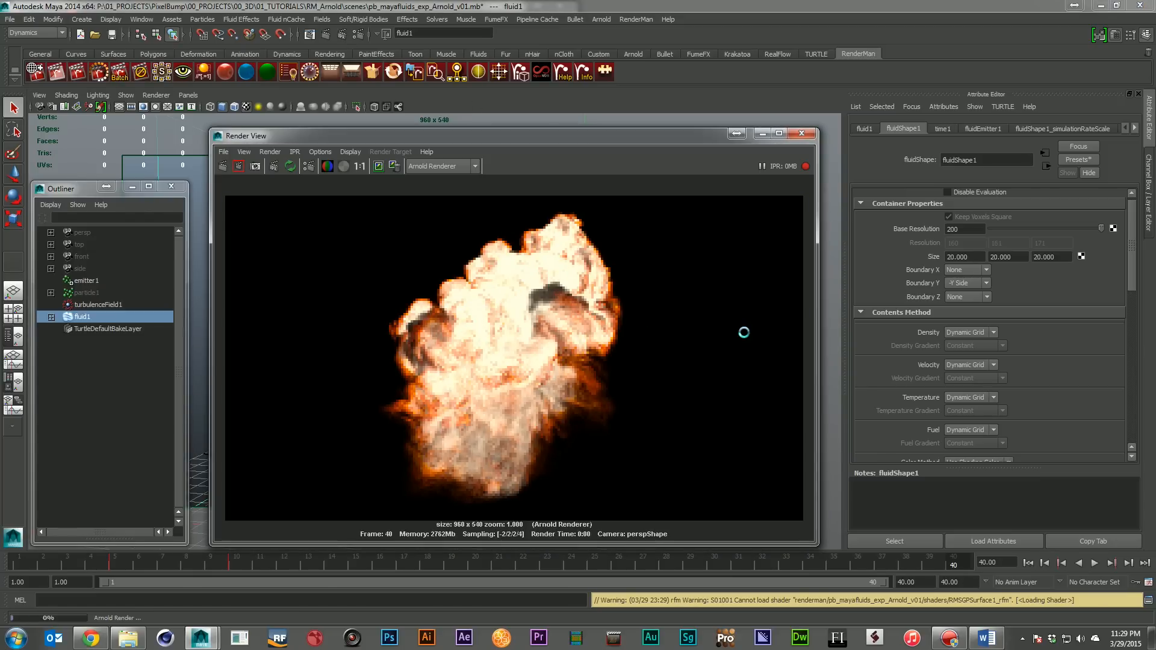
drag(446, 140, 758, 117)
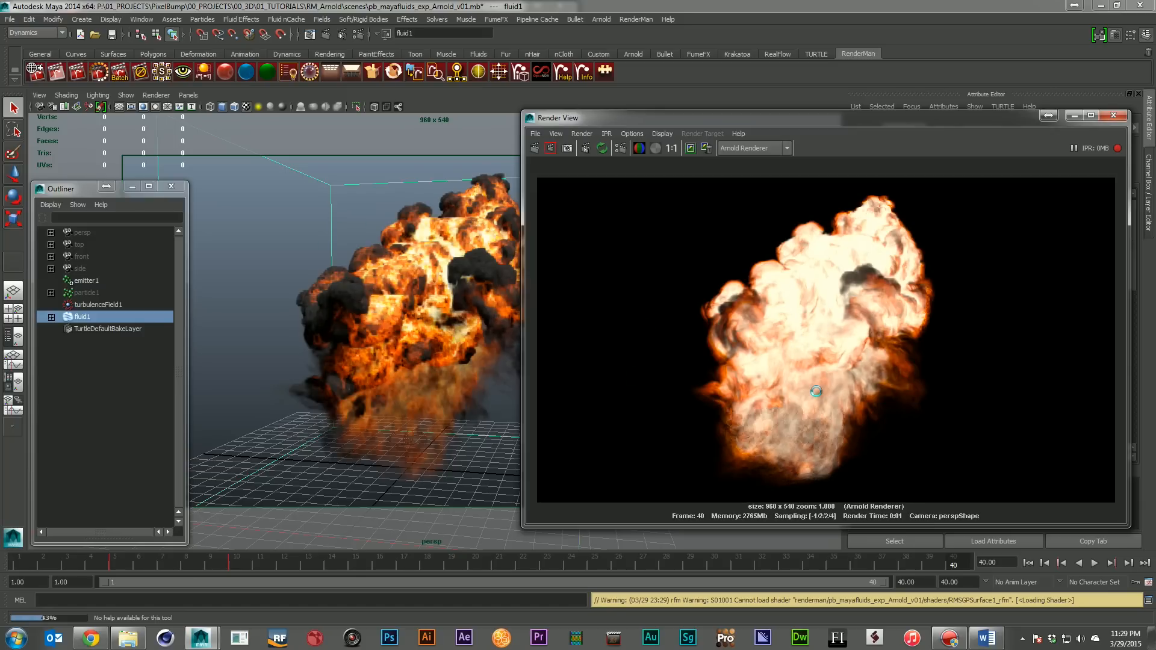
drag(923, 115, 646, 123)
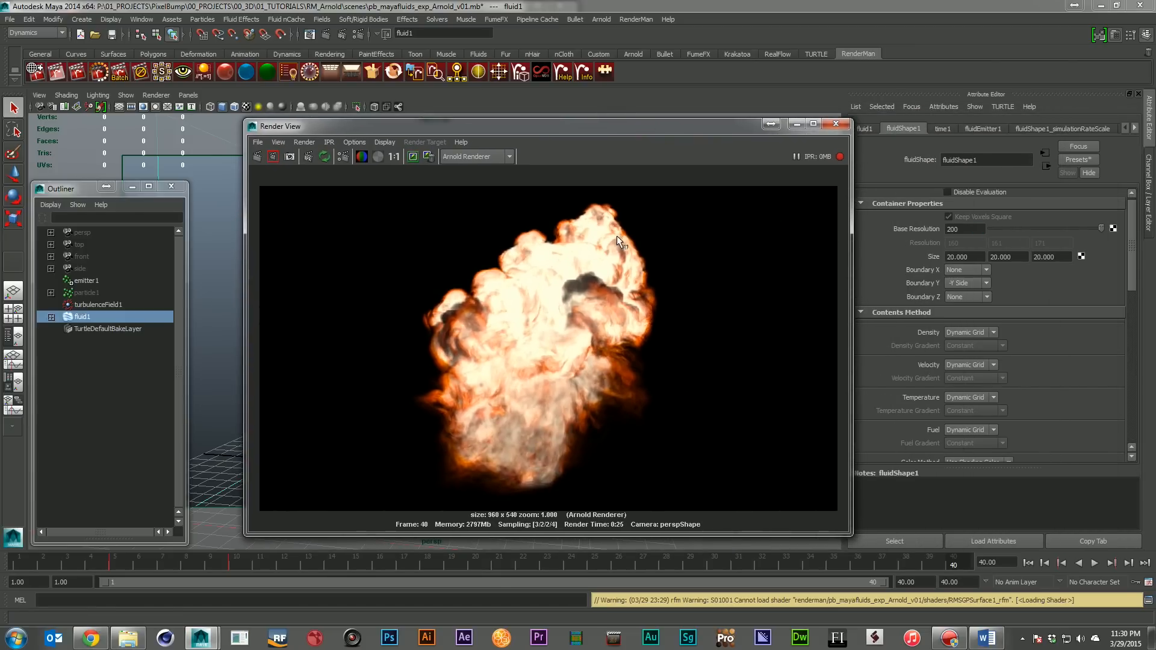
drag(443, 132, 677, 119)
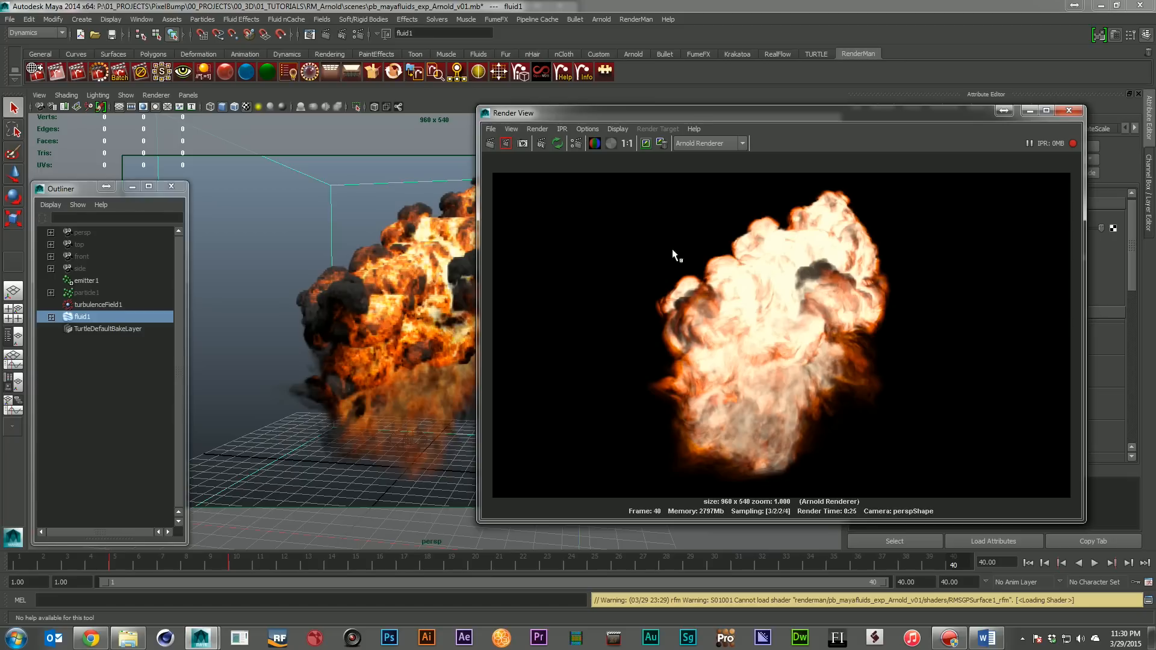
click(1069, 111)
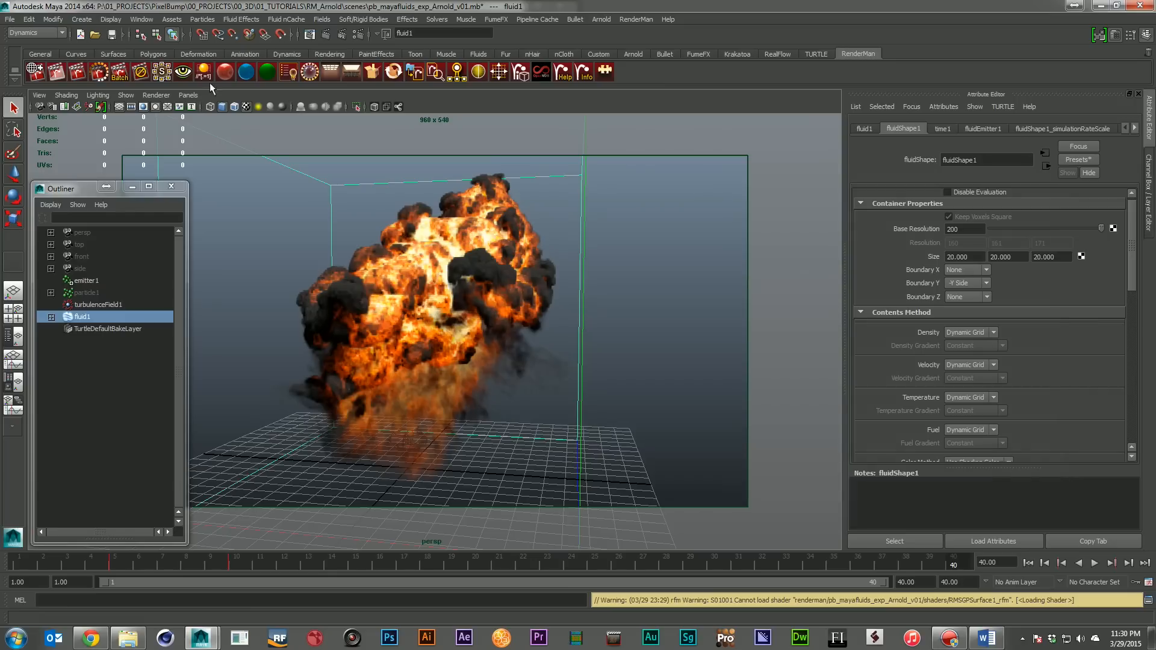
Open the scene pb_mayafluids_exp_RM_Reyes_v01.mb and select the fluid1 container
click(10, 19)
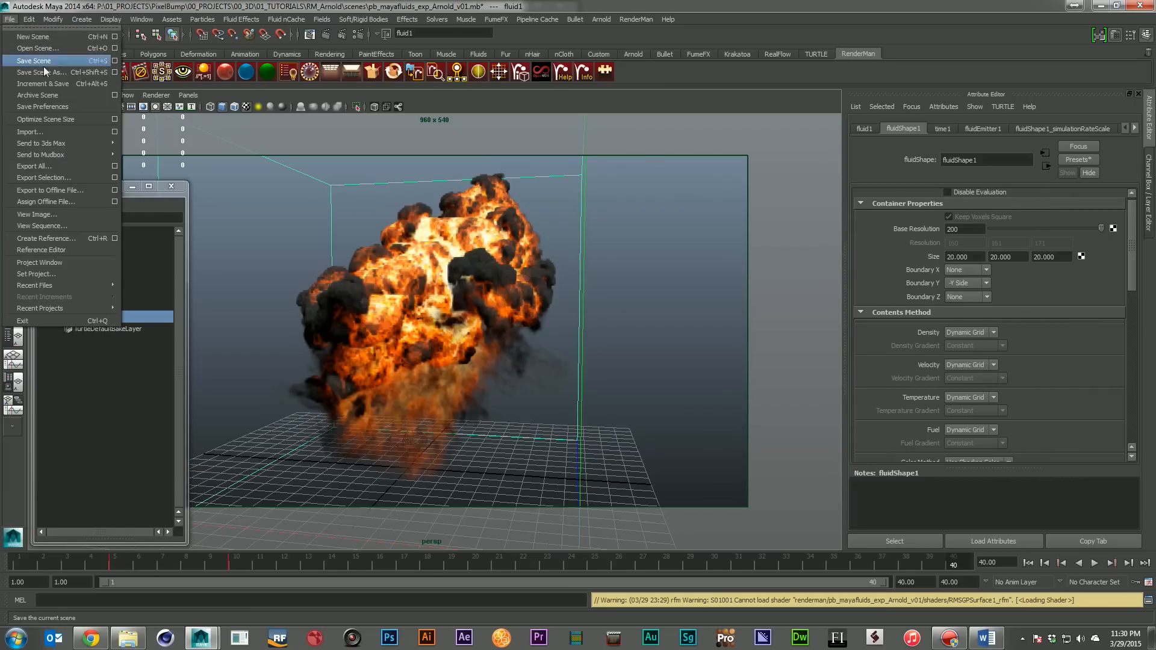
click(50, 54)
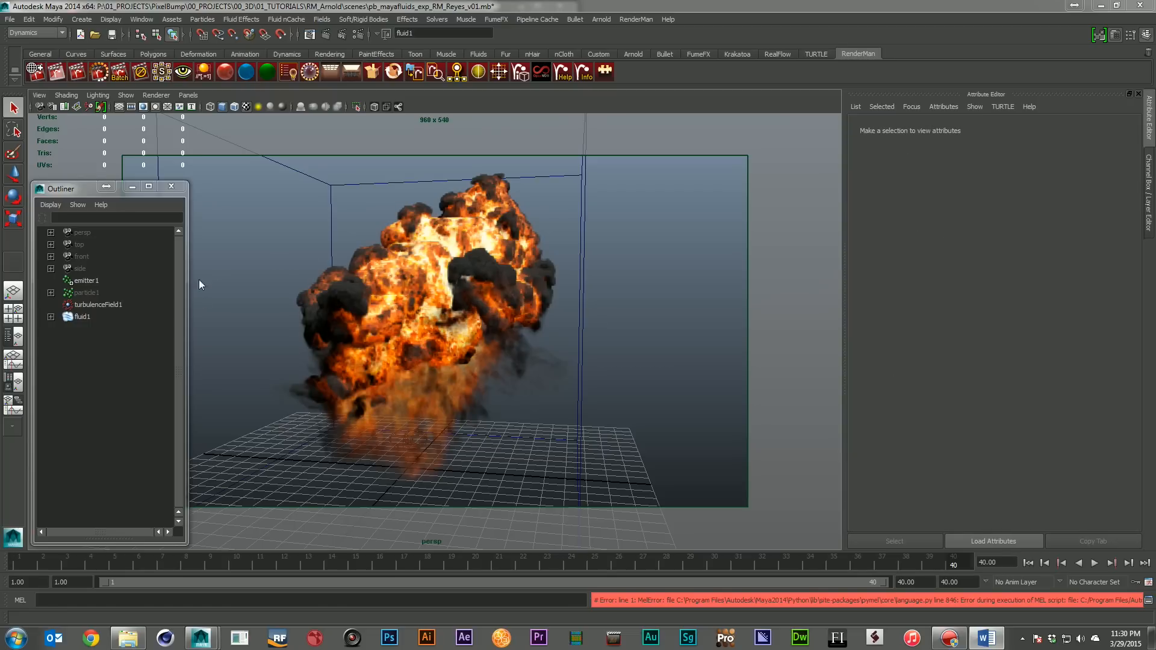
click(83, 317)
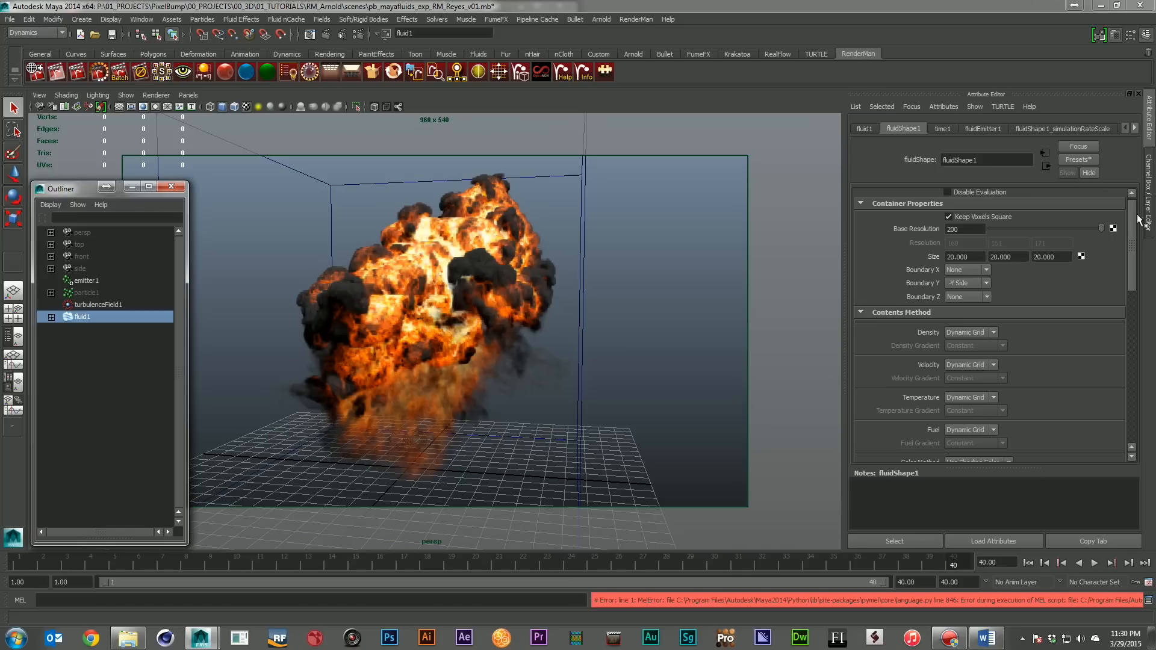
Inspect the RenderMan volume control options for fluid1, collapse its Arnold attributes, and expand its Extra RenderMan Attributes
scroll(1135, 441, down, 10)
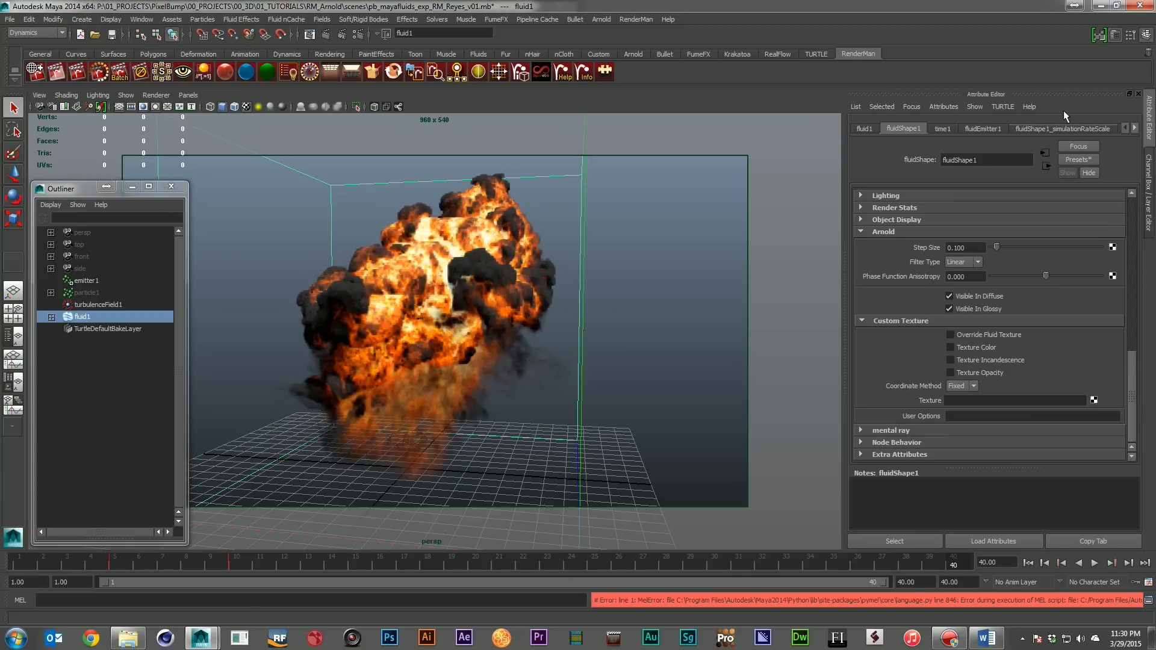
click(943, 107)
mouse_move(987, 154)
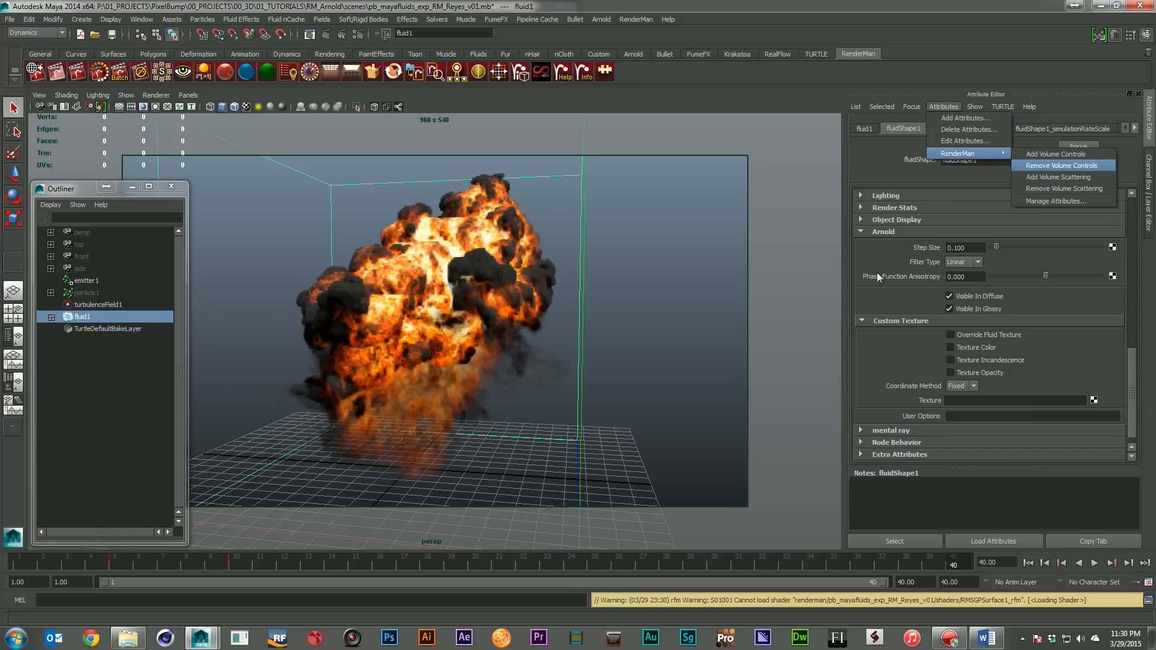
click(870, 235)
click(884, 234)
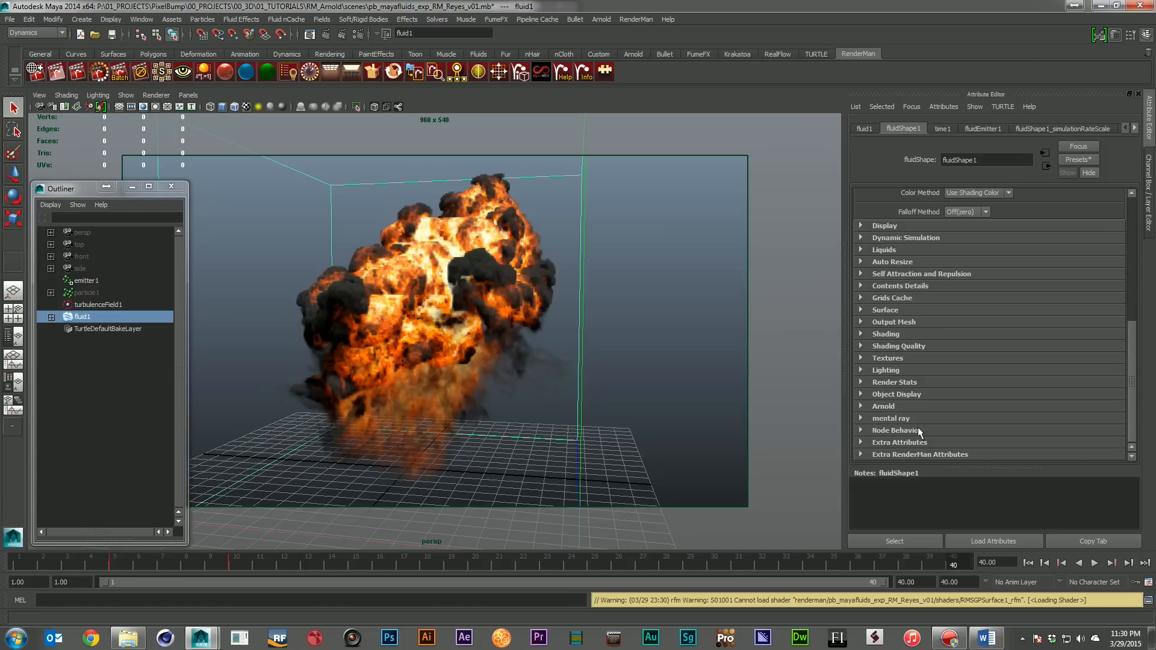
click(927, 455)
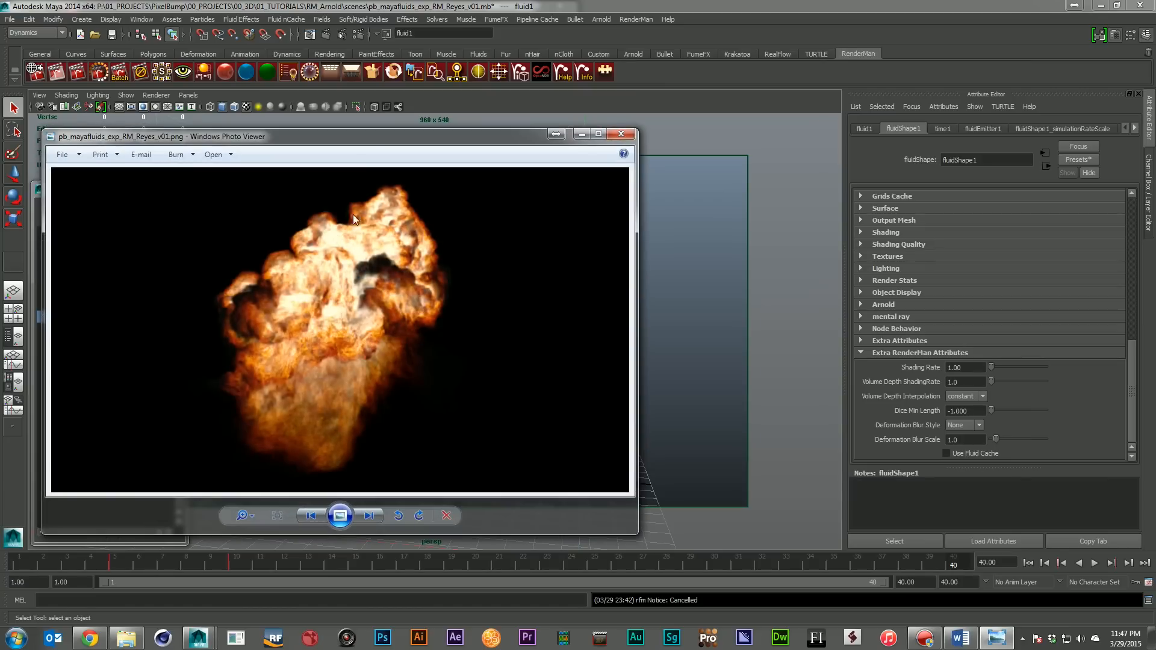
Arrange the finished Reyes and Arnold explosion renders side by side in the image viewer and compare them with the viewport fluid
drag(366, 147, 906, 147)
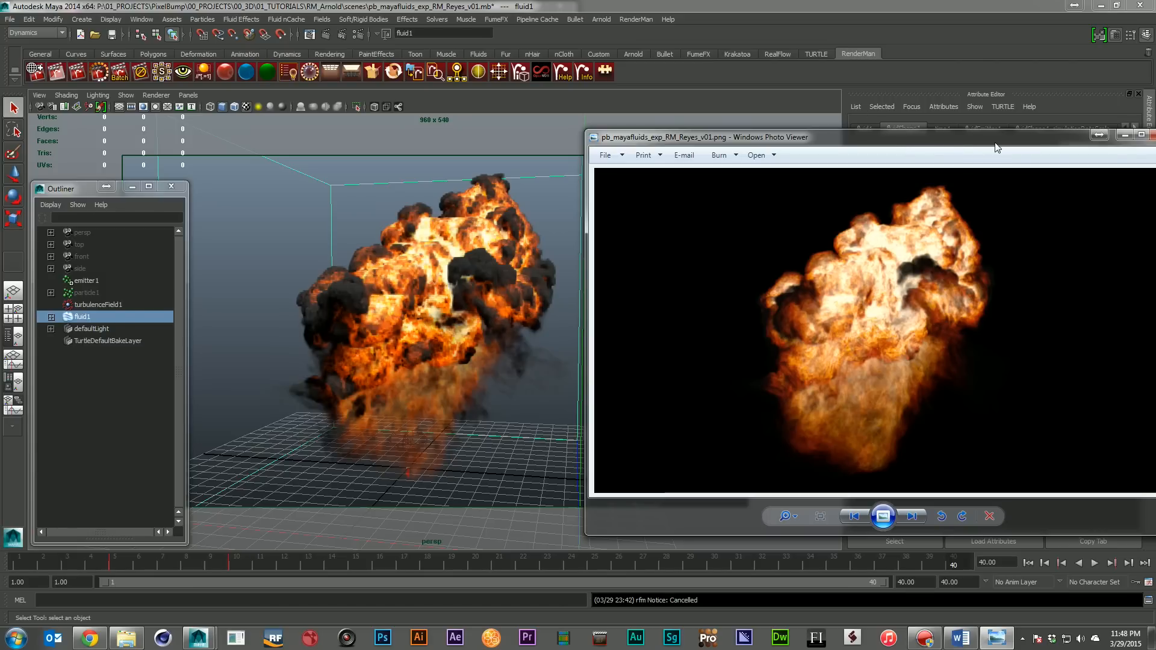
drag(997, 147, 423, 138)
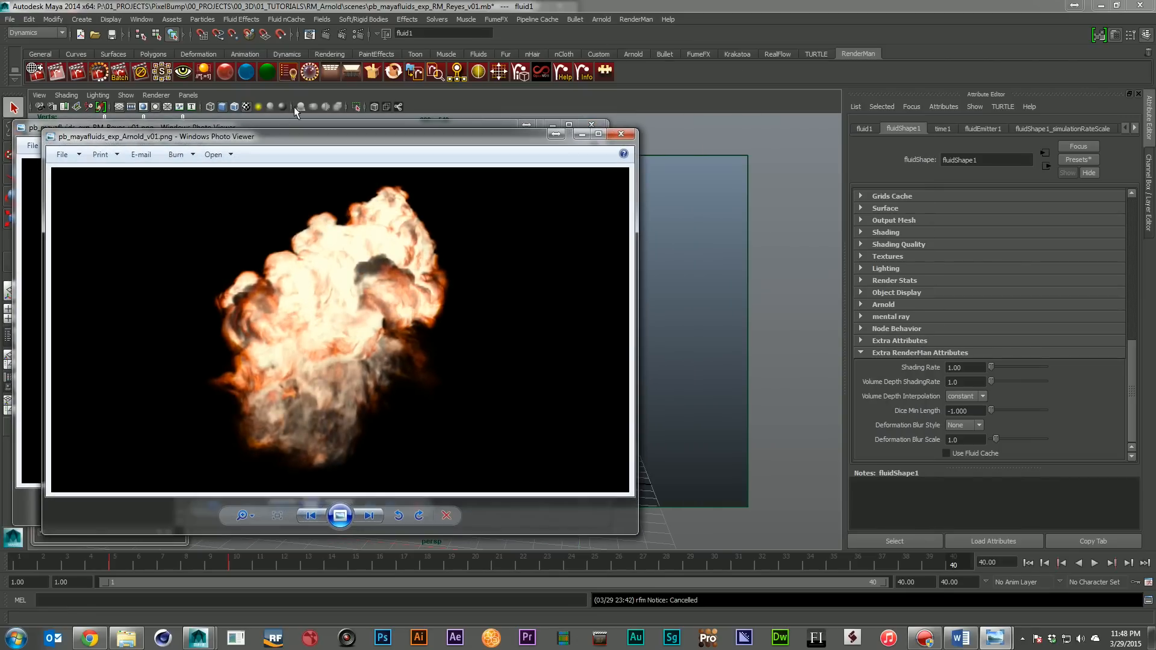
drag(197, 148, 661, 137)
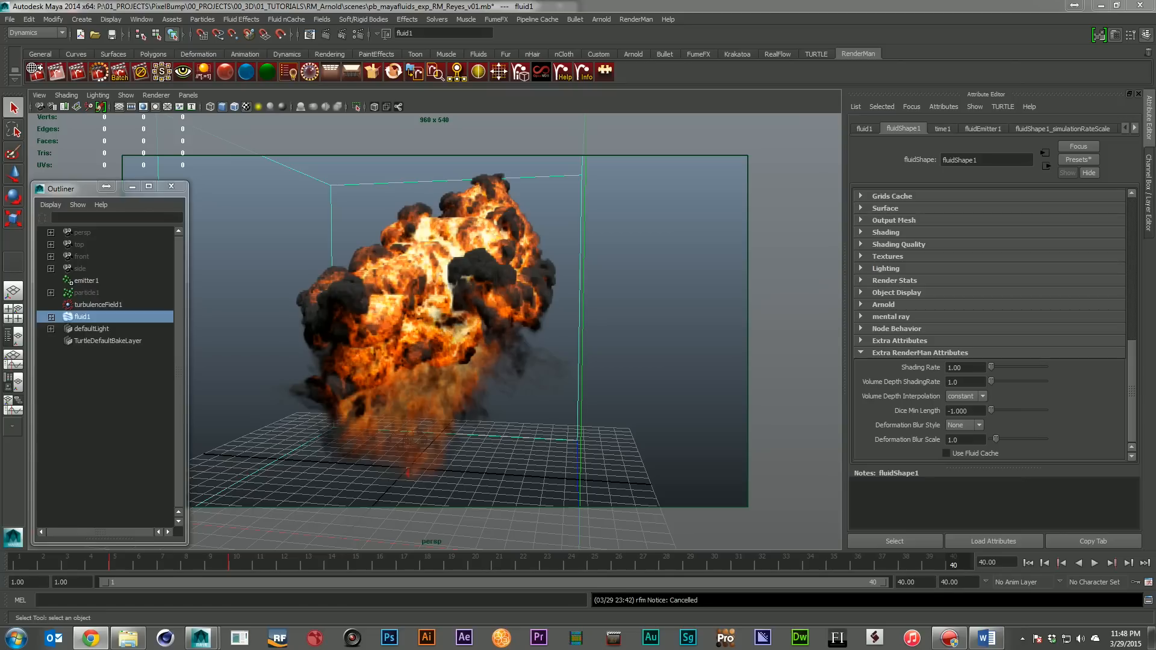
Switch to Chrome and read RenderMan's Particles documentation, examining the statistics output and the sample renders of the particle types
drag(1155, 39, 640, 36)
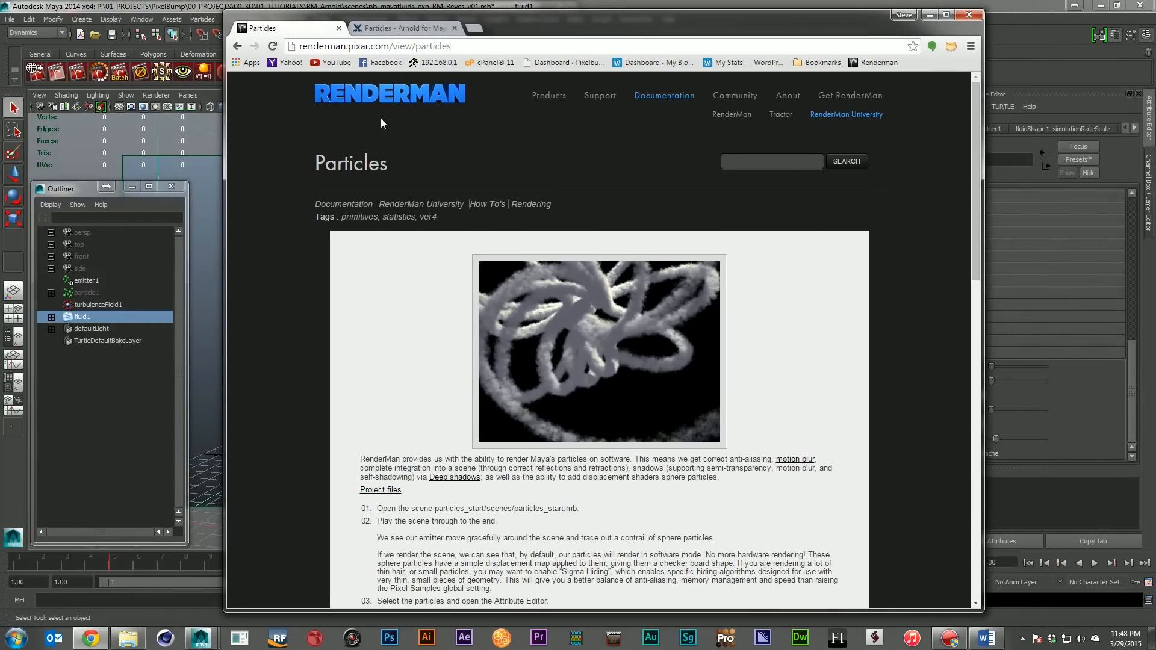
scroll(744, 425, down, 14)
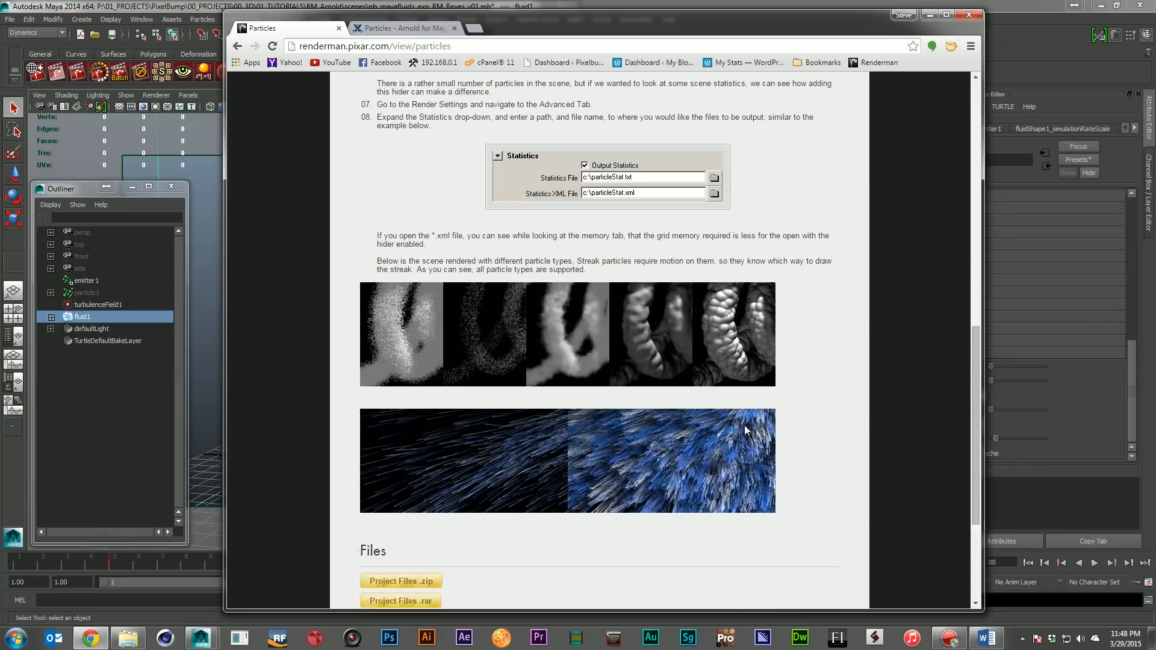
scroll(554, 327, up, 3)
scroll(444, 309, down, 1)
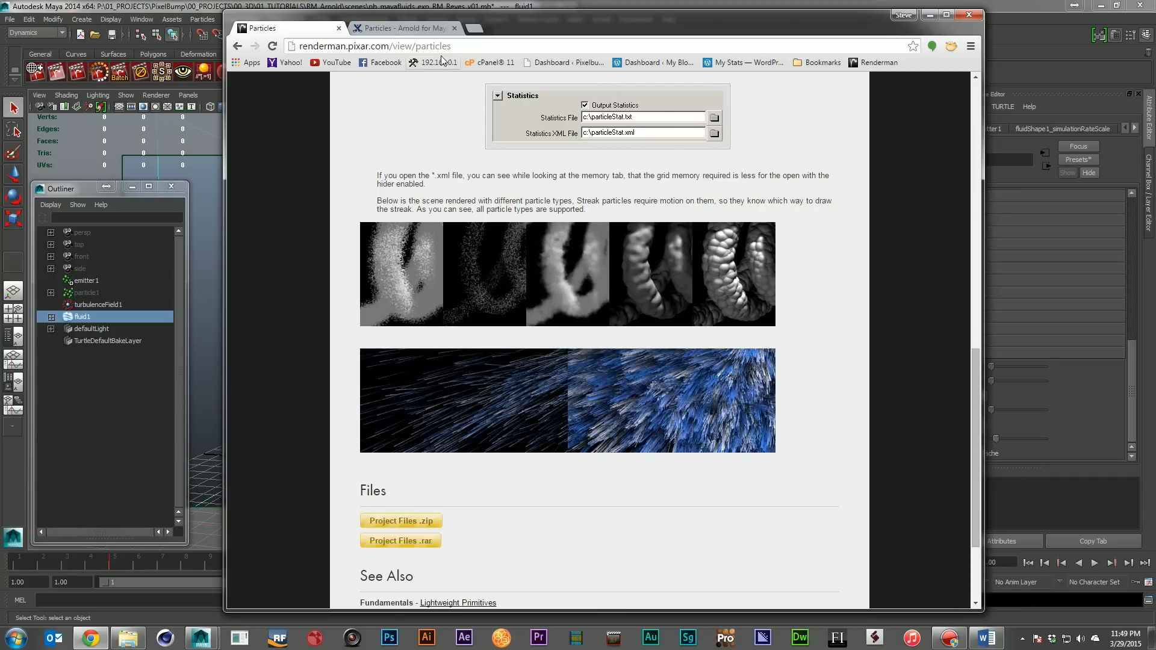
Review the Arnold for Maya Particles documentation, covering its limitations, Render Points As, particle radius and Min Pixel Width settings
click(397, 27)
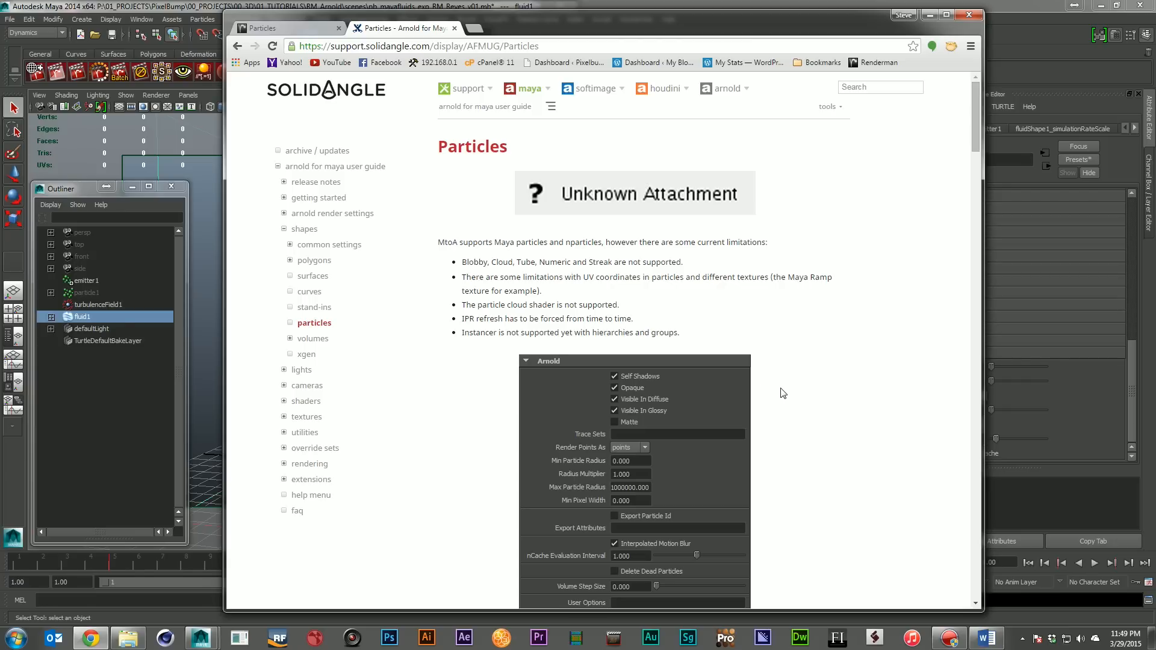
scroll(783, 393, down, 6)
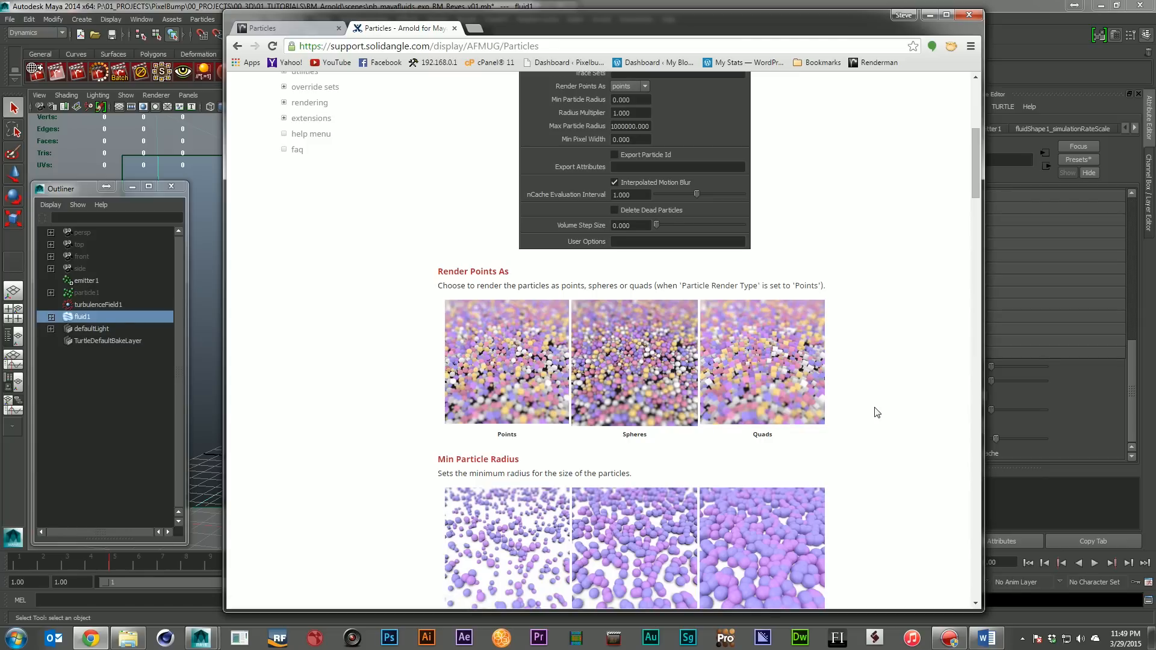
click(259, 27)
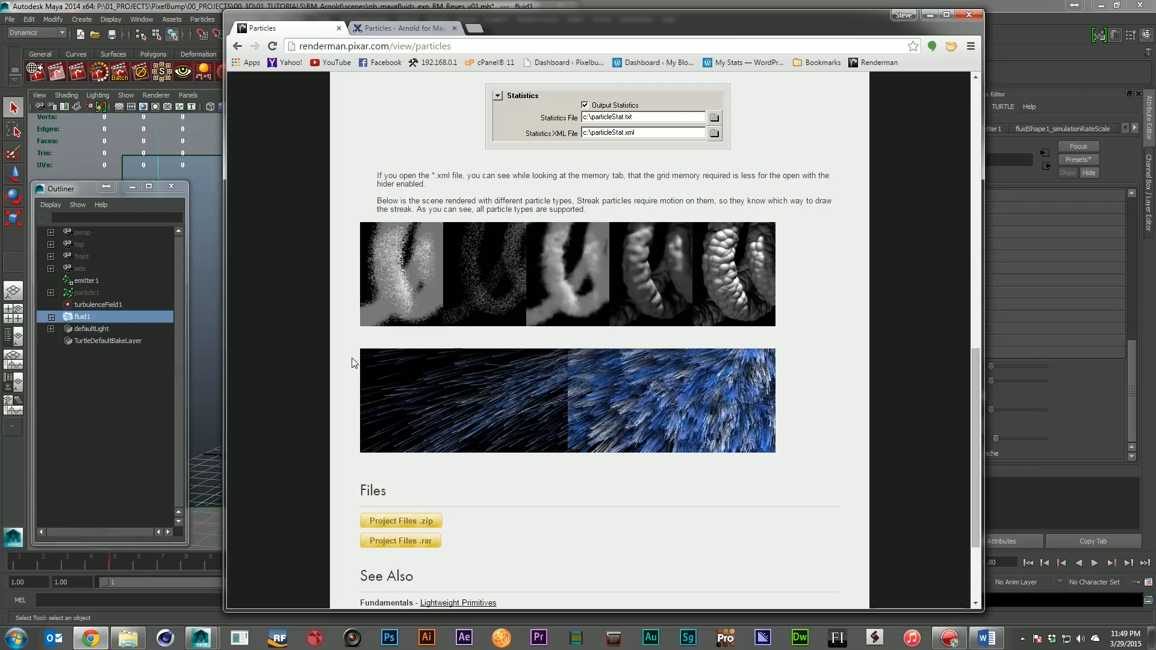
click(400, 28)
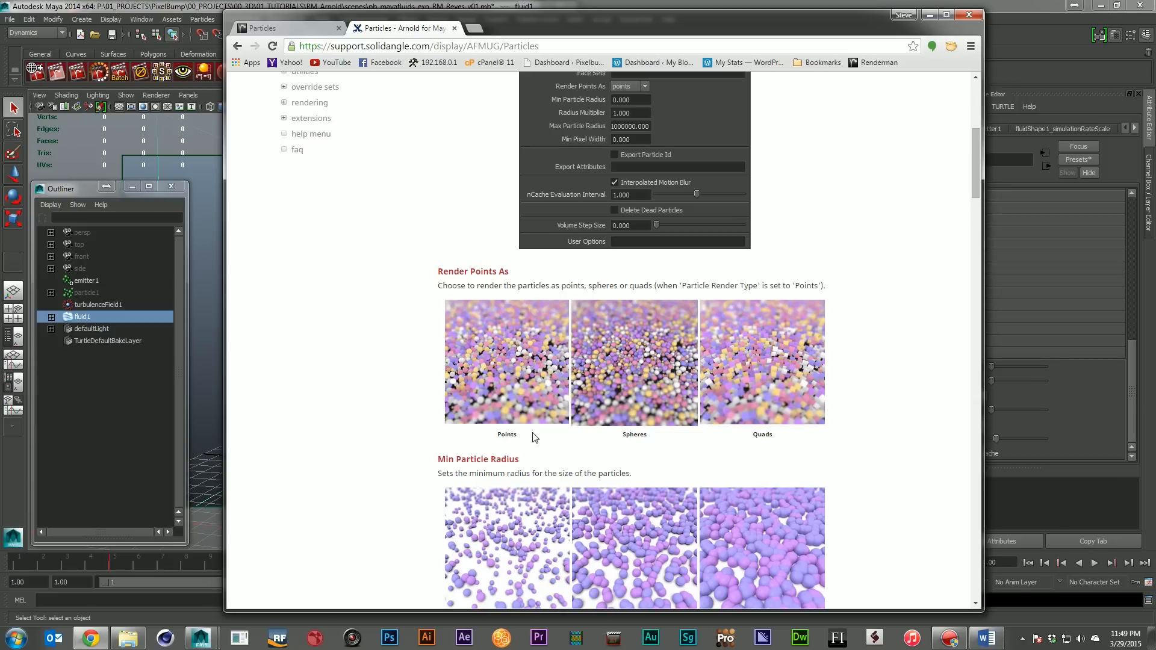
scroll(834, 430, down, 6)
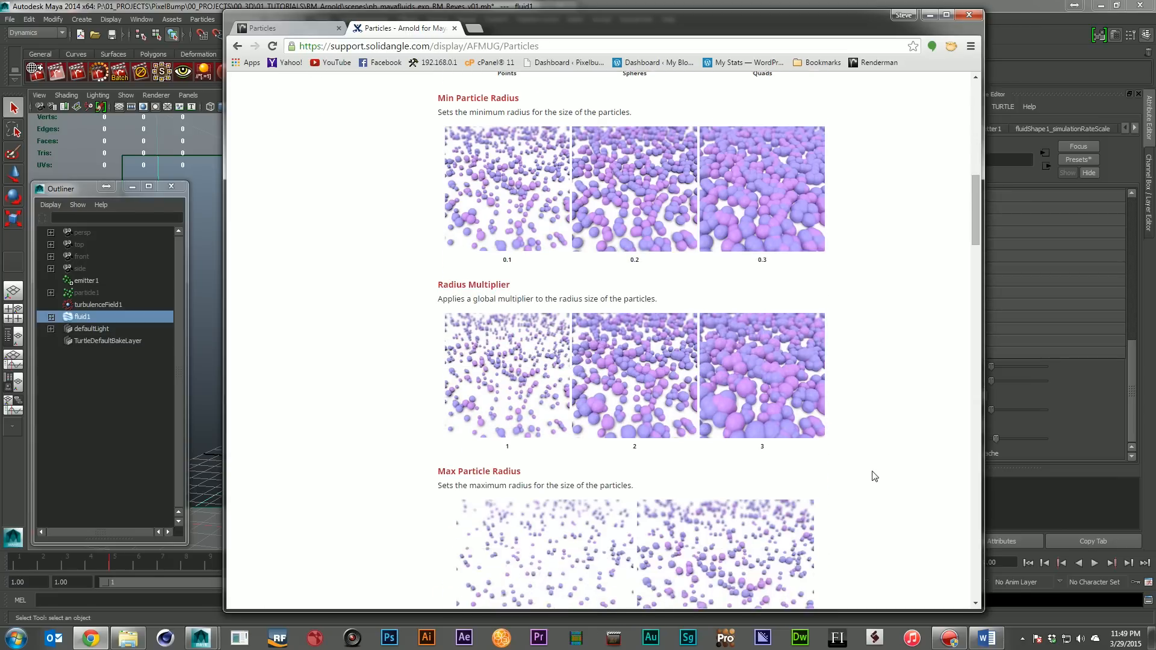
scroll(874, 477, down, 3)
scroll(874, 476, down, 3)
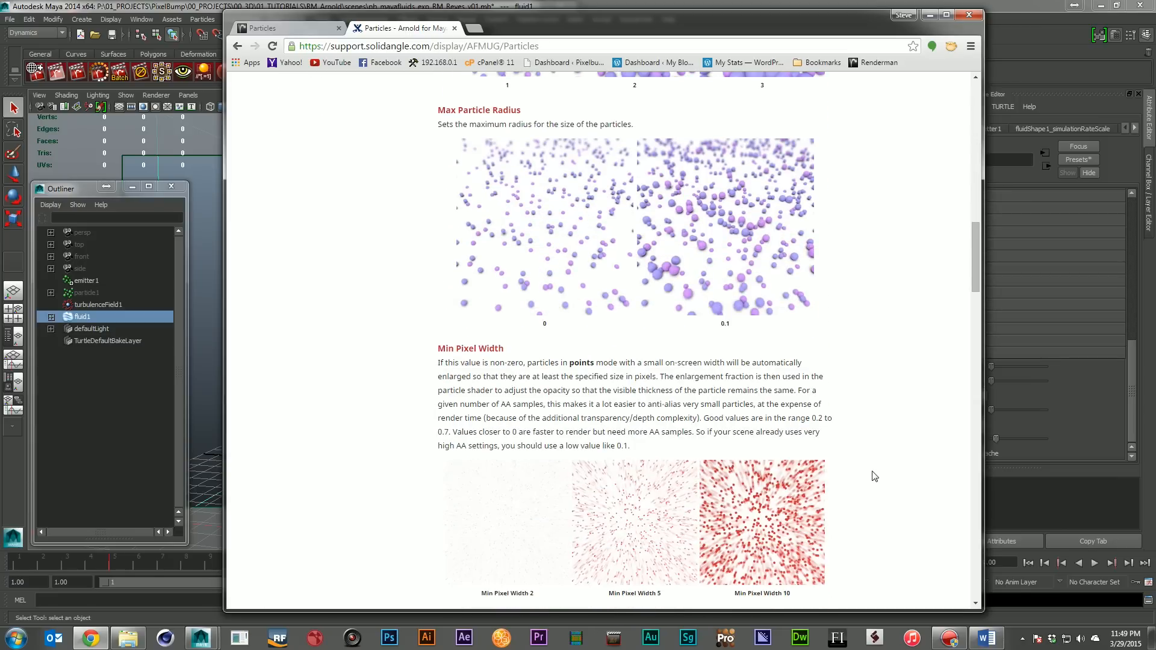
scroll(874, 476, up, 18)
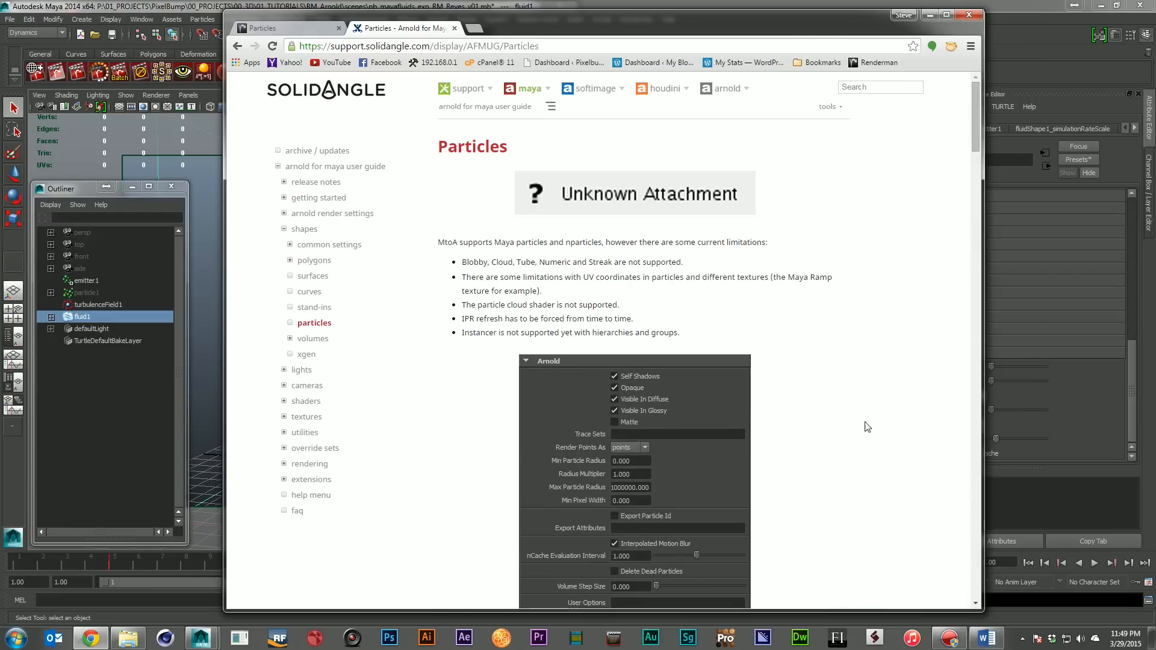
Compare RenderMan's particle type samples with the unsupported particle types and Arnold attributes listed in the Solid Angle guide
click(254, 31)
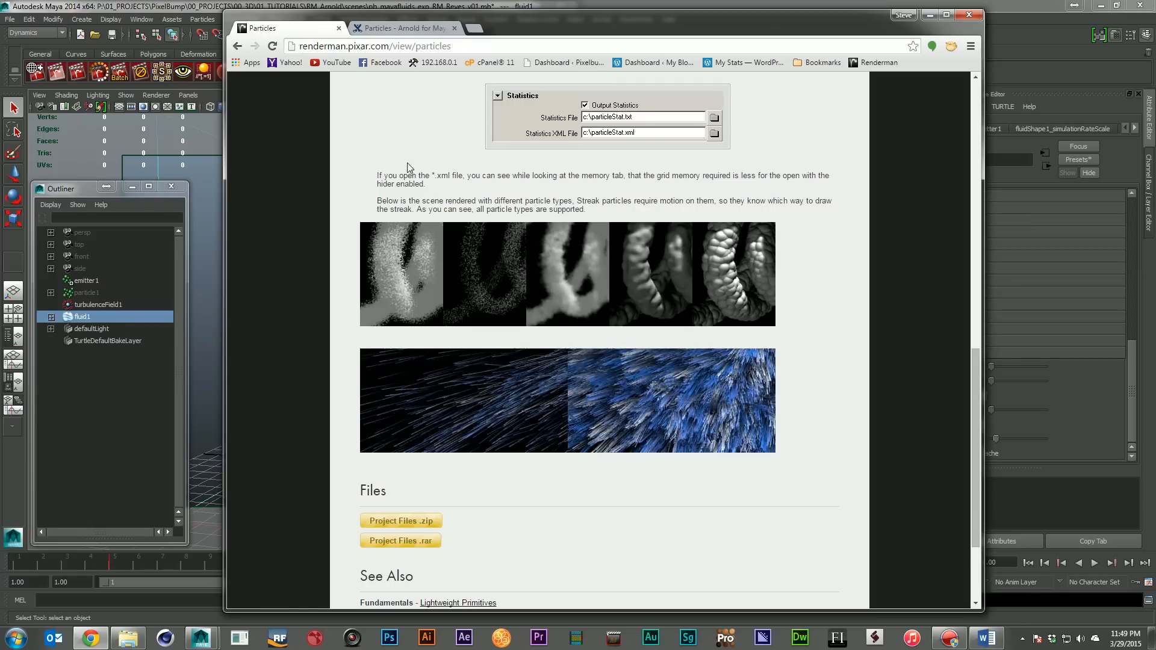
click(395, 30)
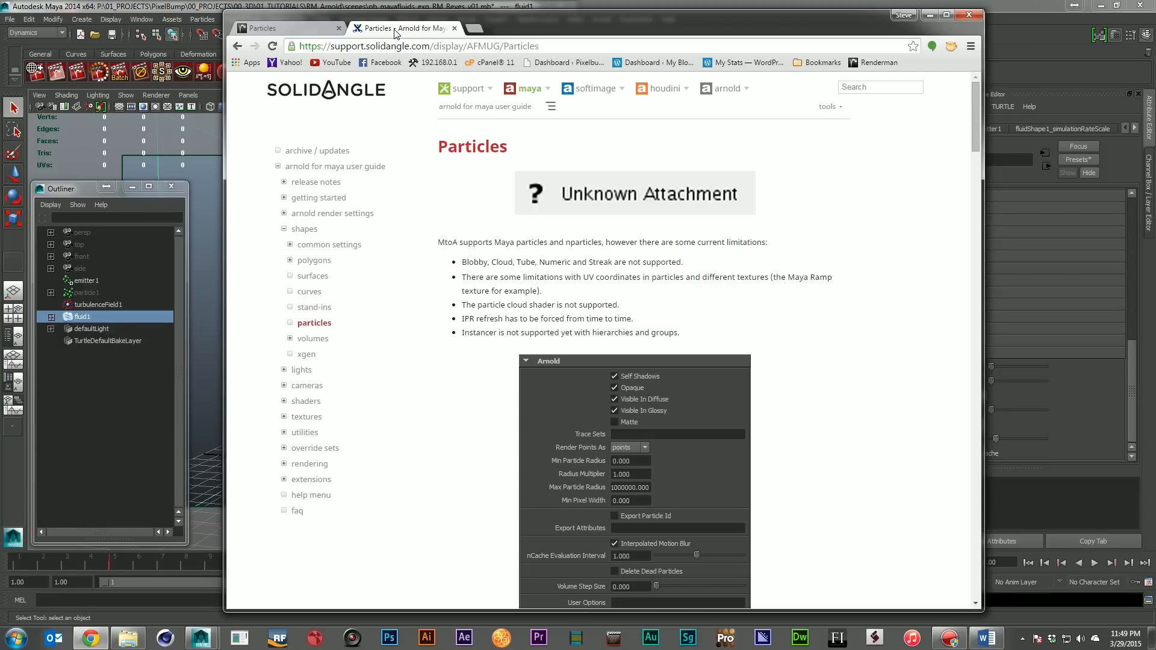
scroll(916, 343, down, 2)
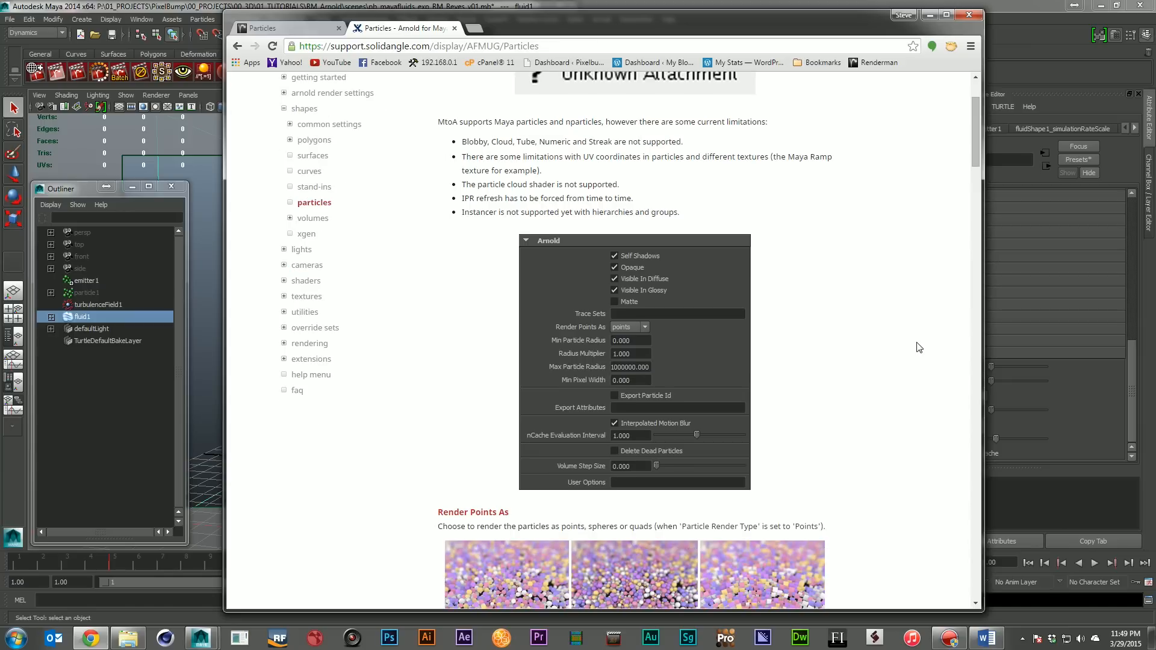